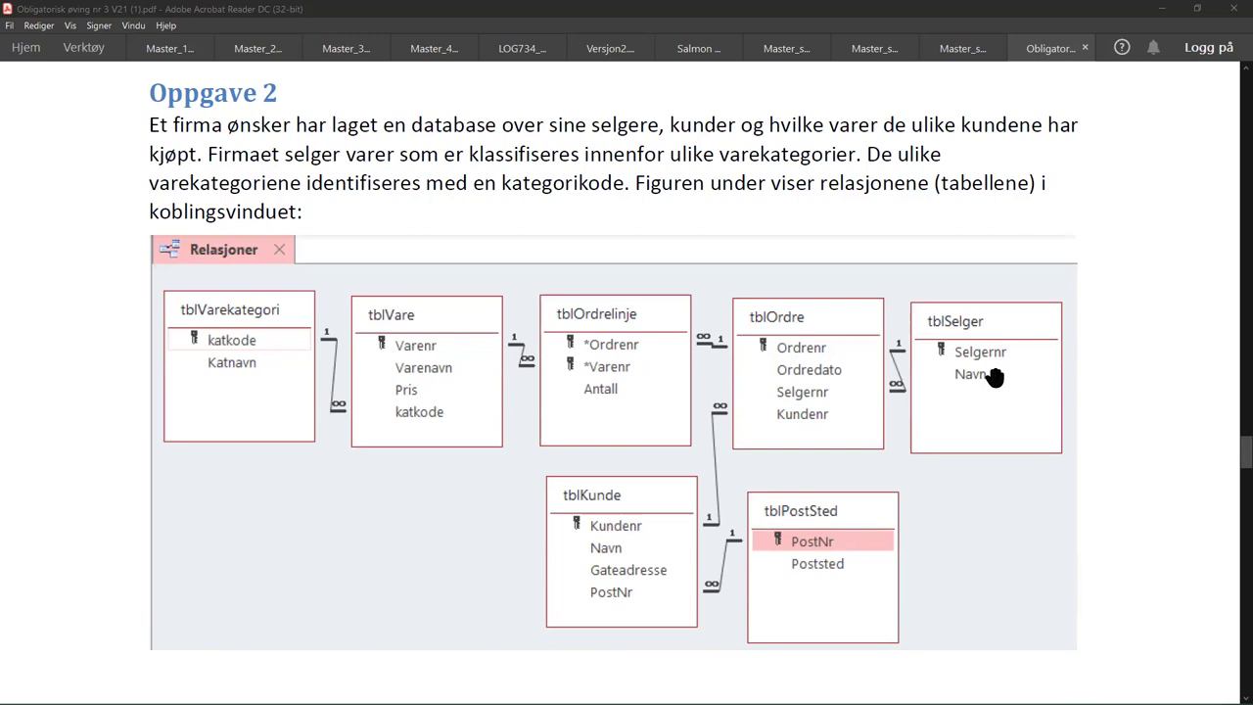
# - Review the Oppgave 2 relationship diagram and task a about creating tables with keys and importing the test data
pyautogui.scroll(-6, 425, 391)
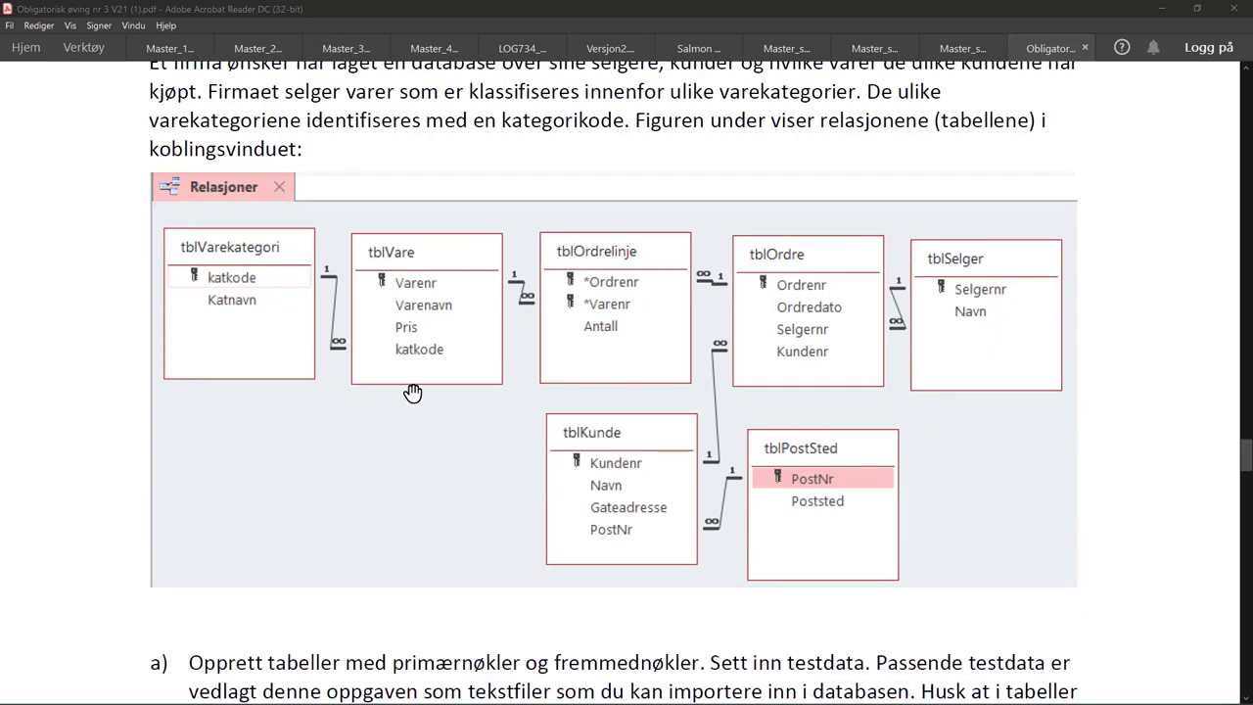
pyautogui.scroll(-2, 211, 396)
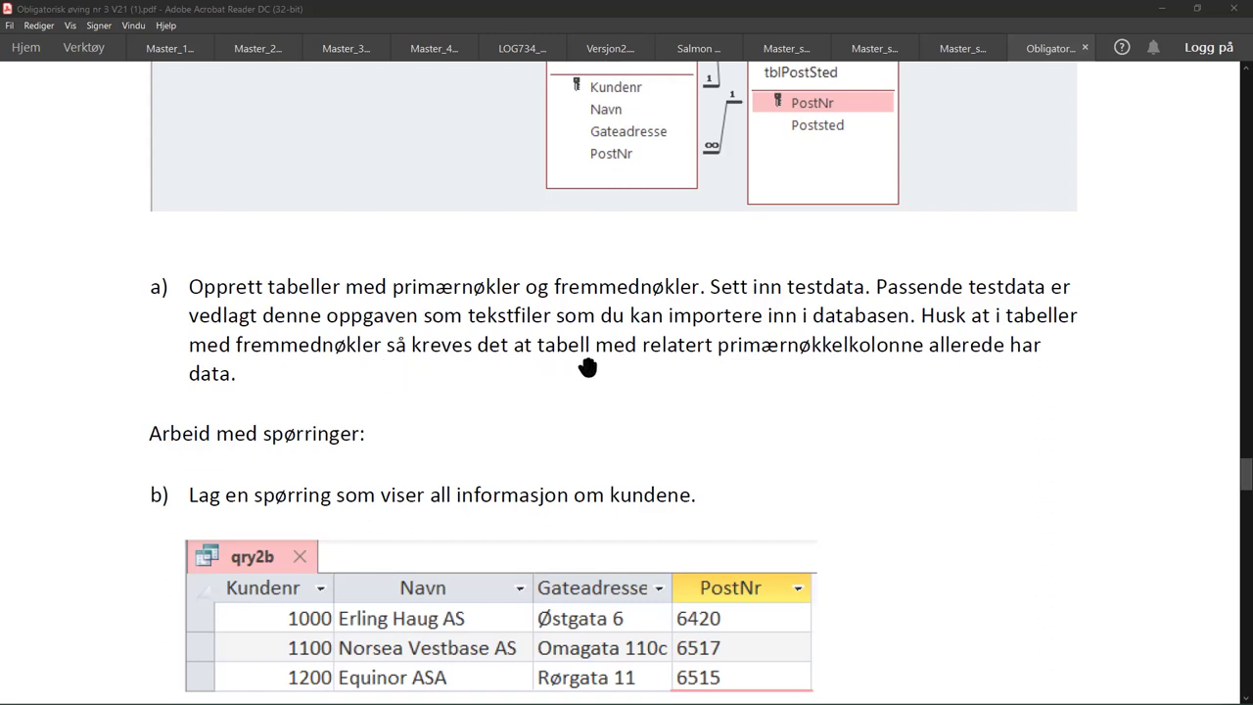
pyautogui.scroll(1, 828, 386)
pyautogui.scroll(2, 844, 426)
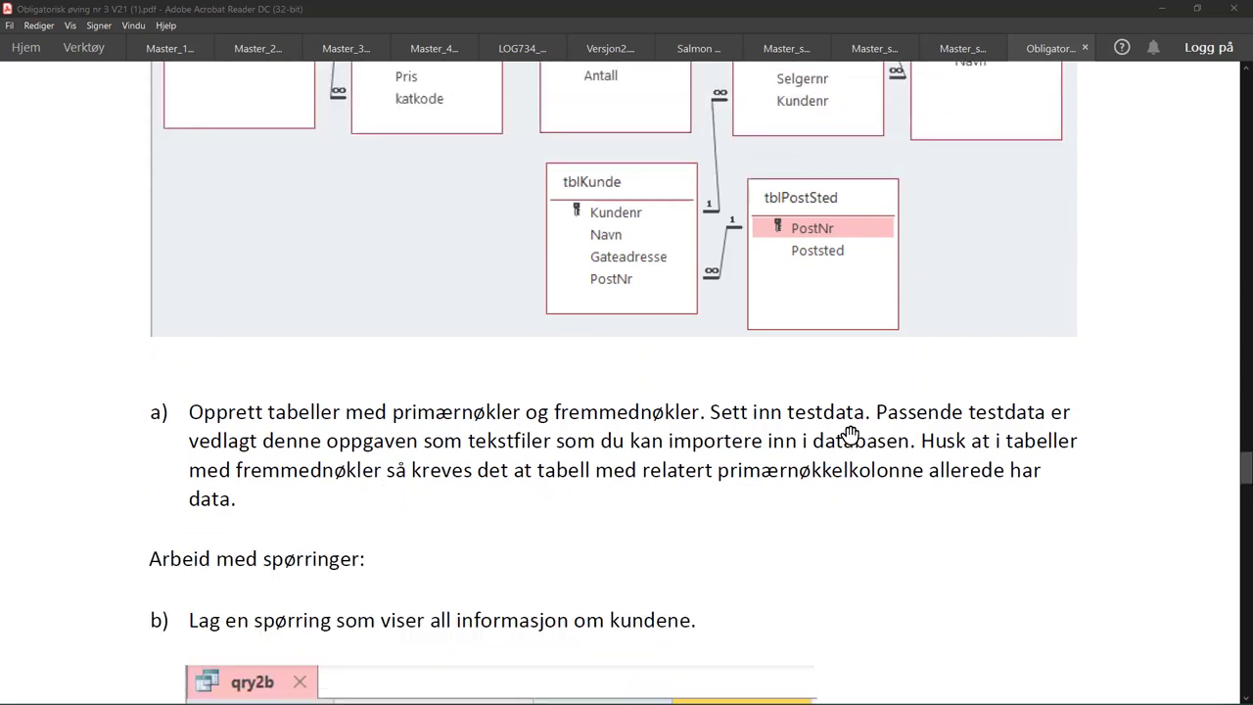
pyautogui.scroll(4, 850, 434)
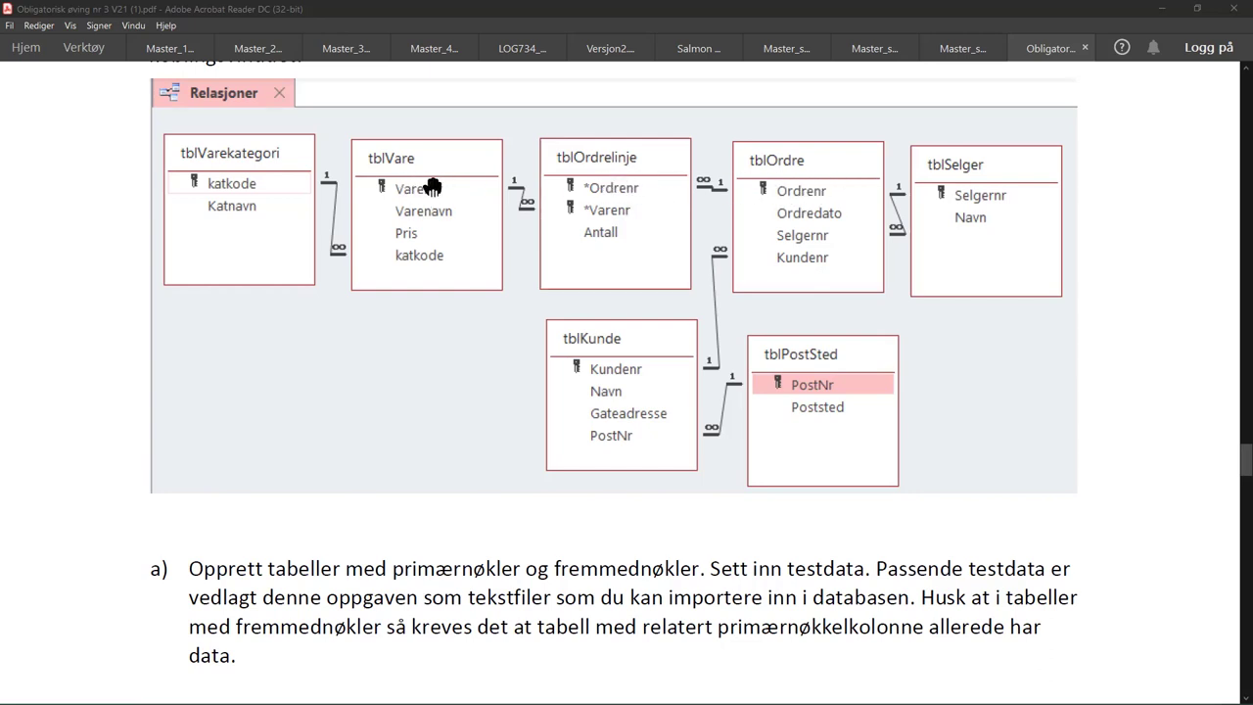
pyautogui.moveTo(645, 543); pyautogui.dragTo(623, 511)
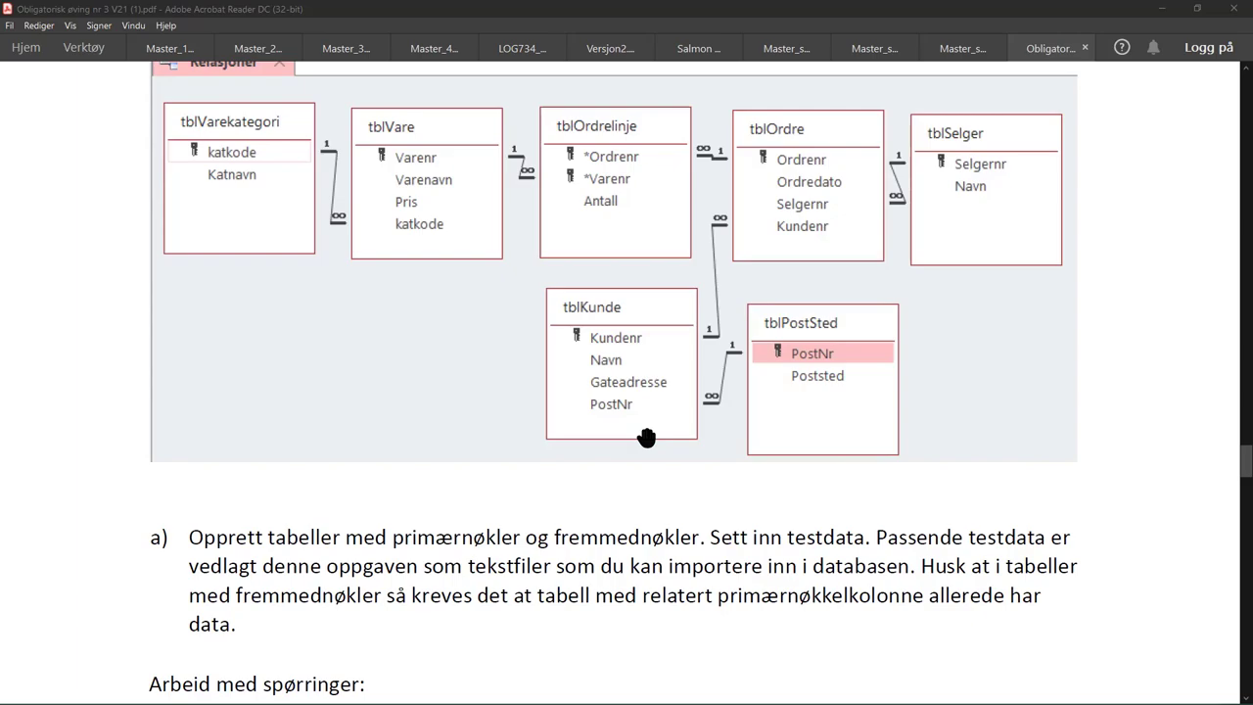
# - Switch to the Øving 3 - Obligatorisk page in the browser, download tabeller_oblig3_oppgave2.zip and extract it to the Downloads folder
pyautogui.hotkey('alt', 'Tab')
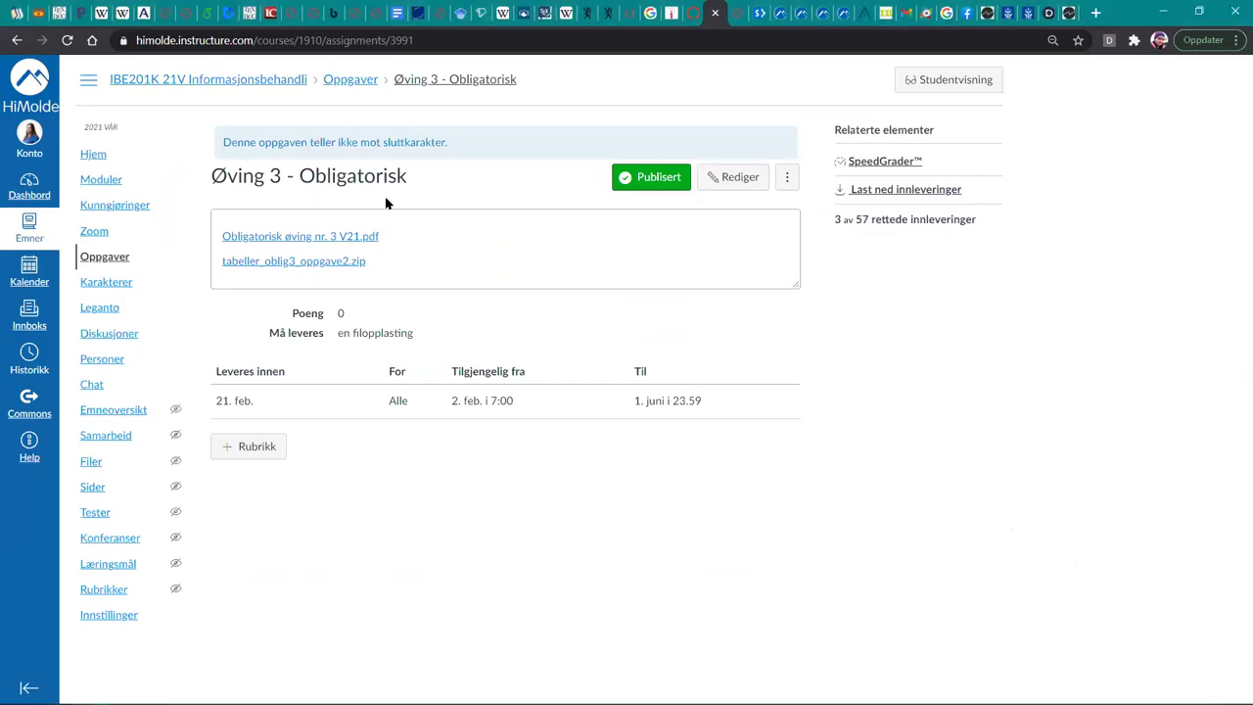
pyautogui.click(295, 262)
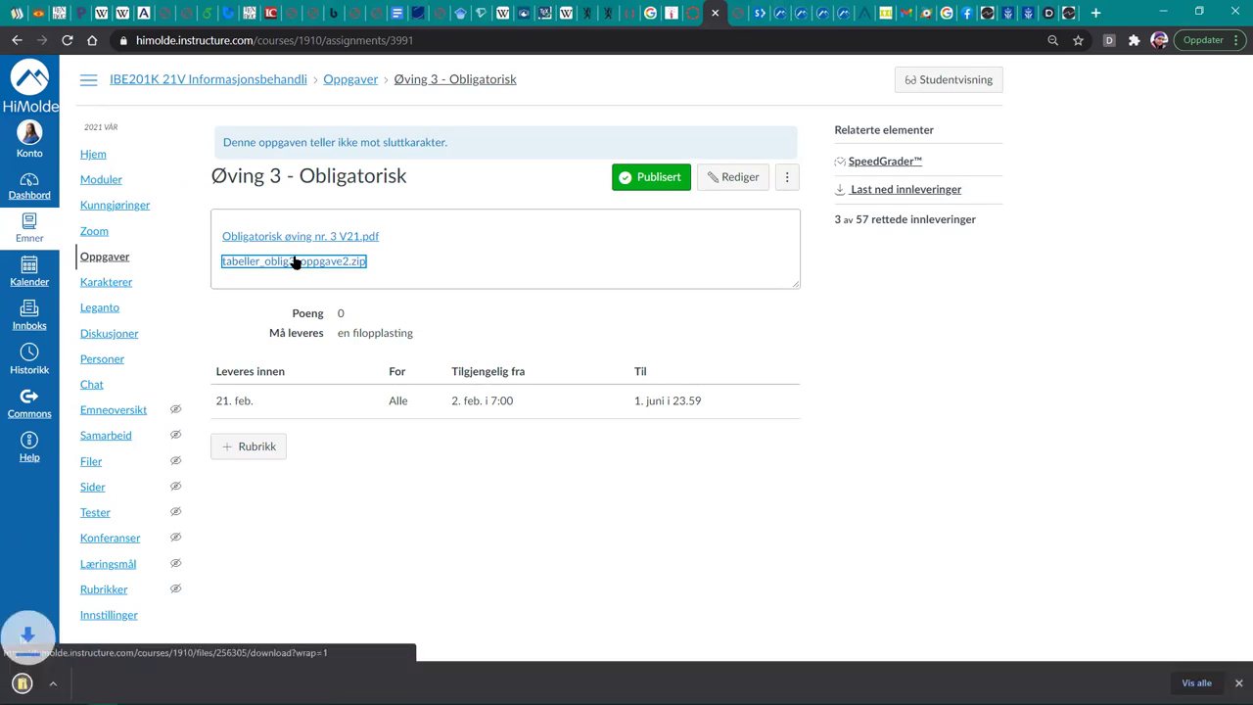
pyautogui.click(90, 683)
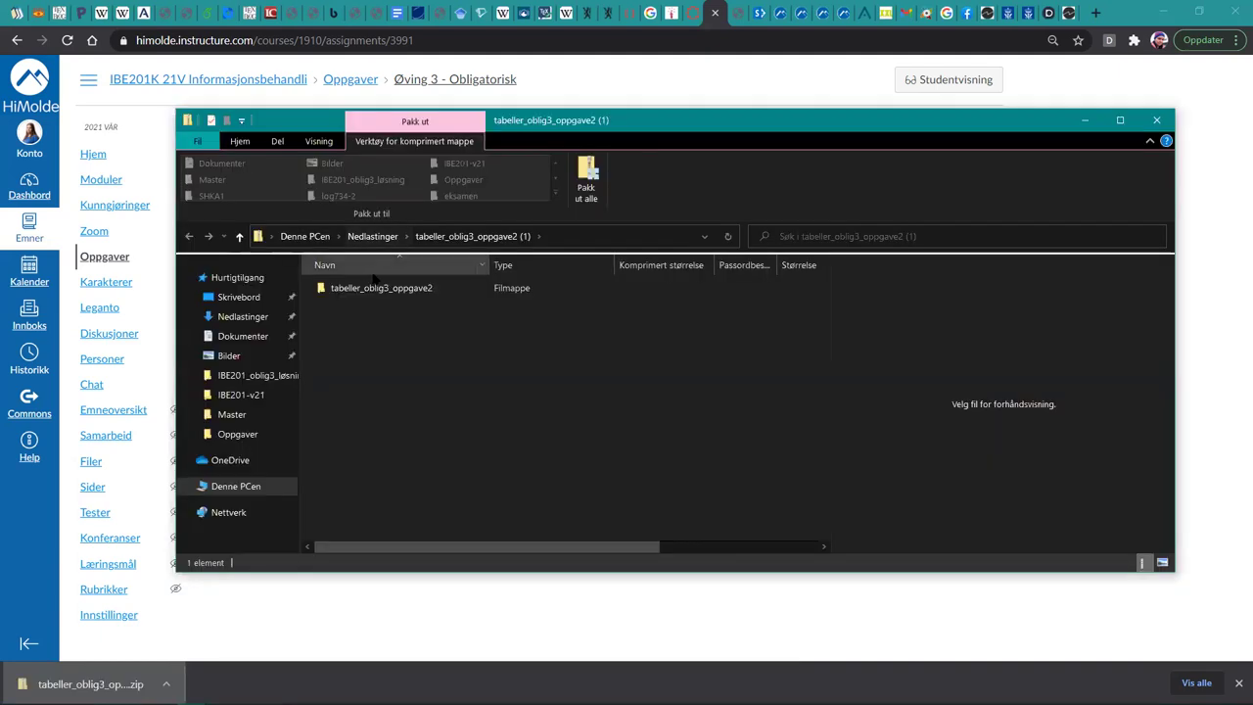
pyautogui.click(594, 196)
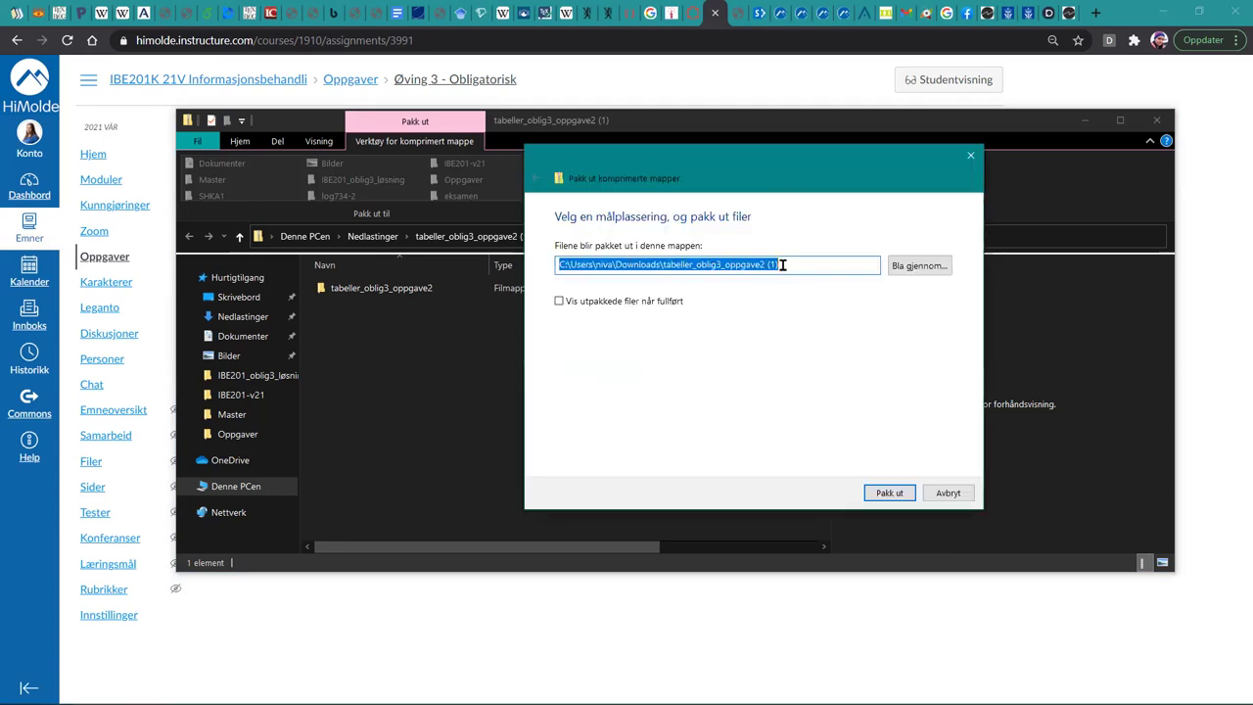
pyautogui.click(889, 492)
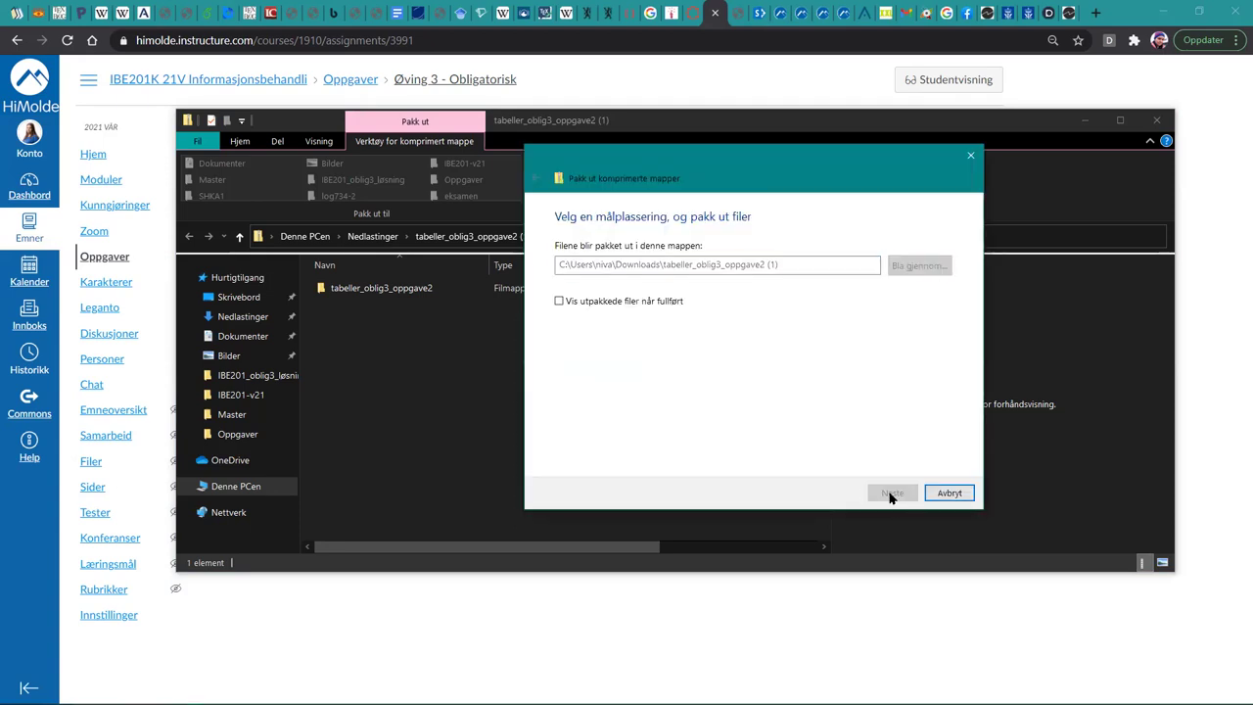
pyautogui.click(1085, 119)
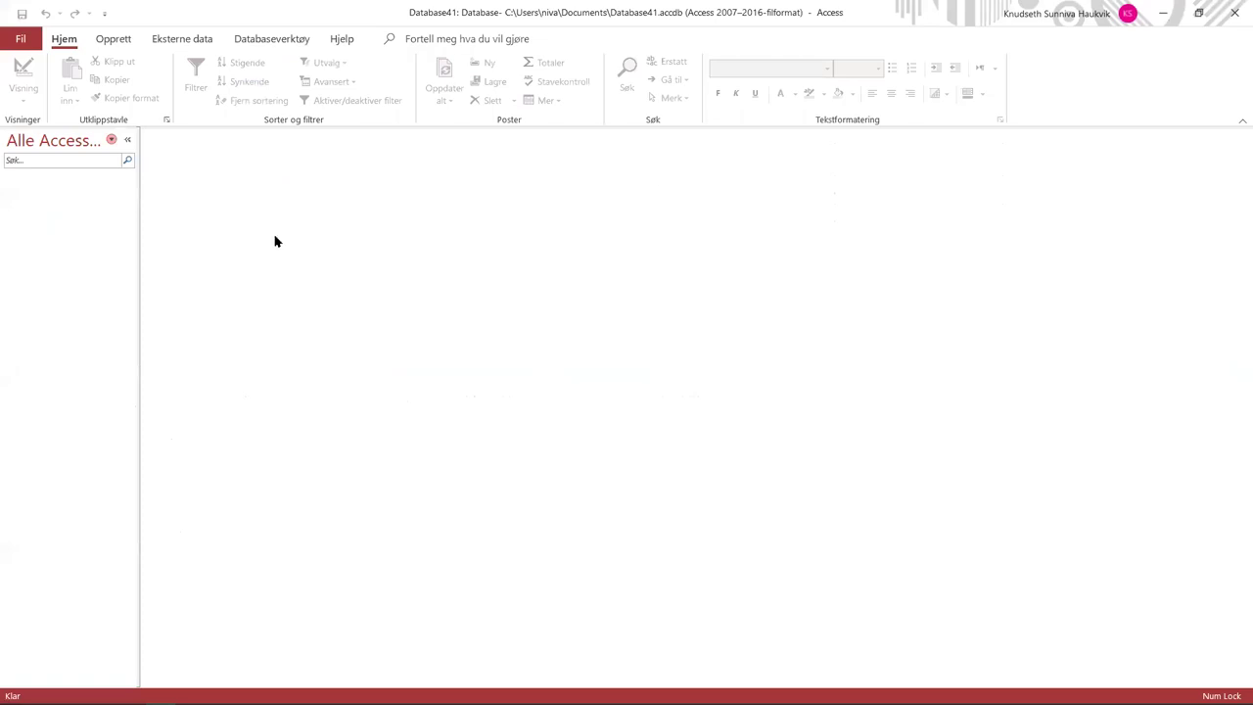
# - In the Access database, start a text file import into a new table with tblKunde from the extracted tabeller_oblig3_oppgave2 folder as source
pyautogui.click(161, 39)
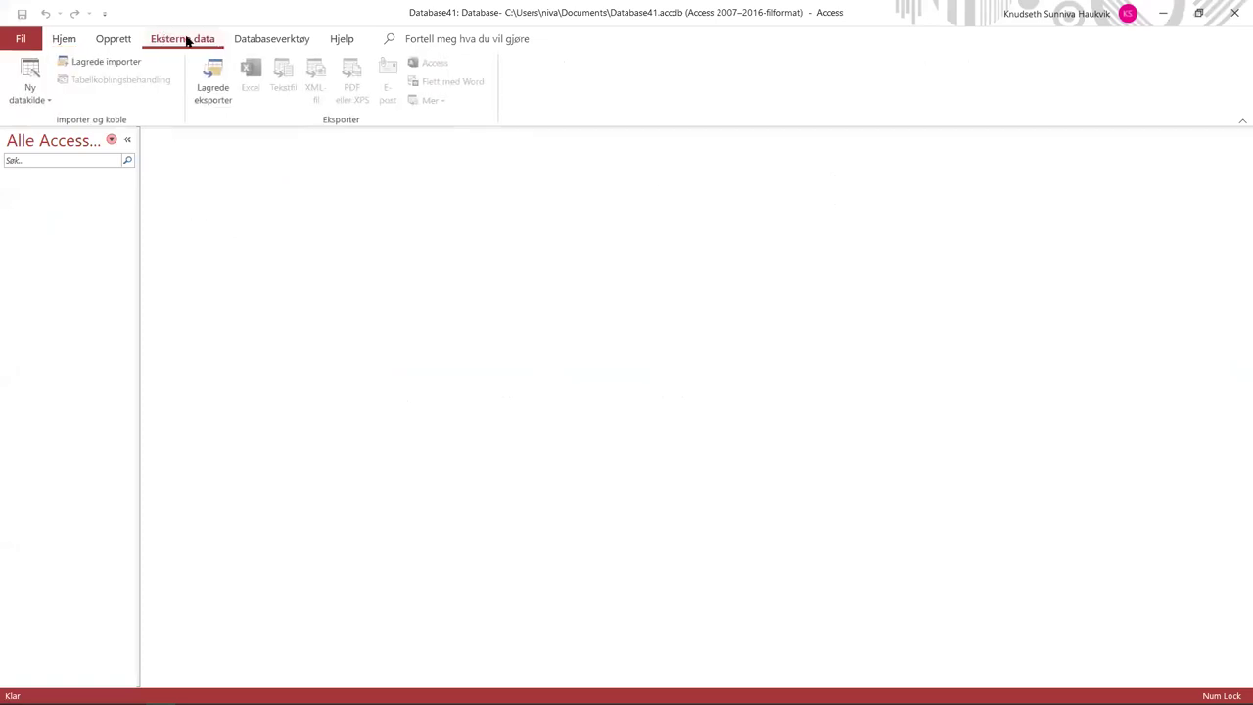
pyautogui.click(21, 95)
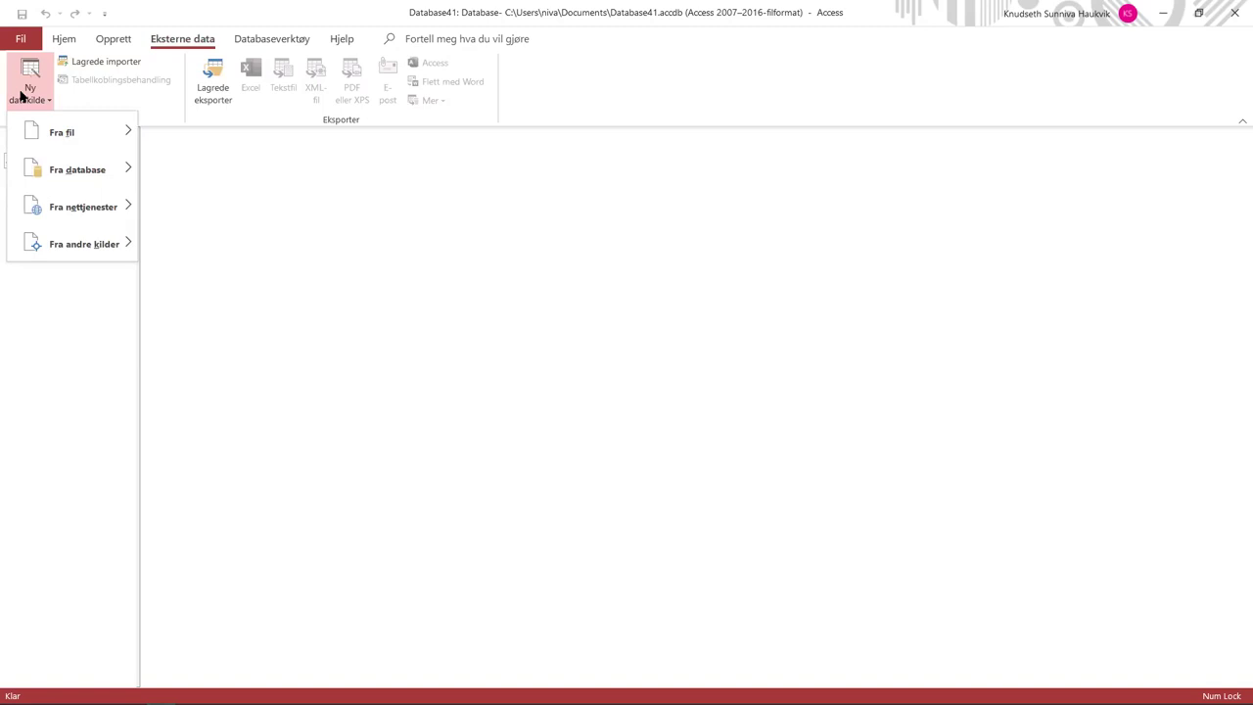
pyautogui.moveTo(51, 137)
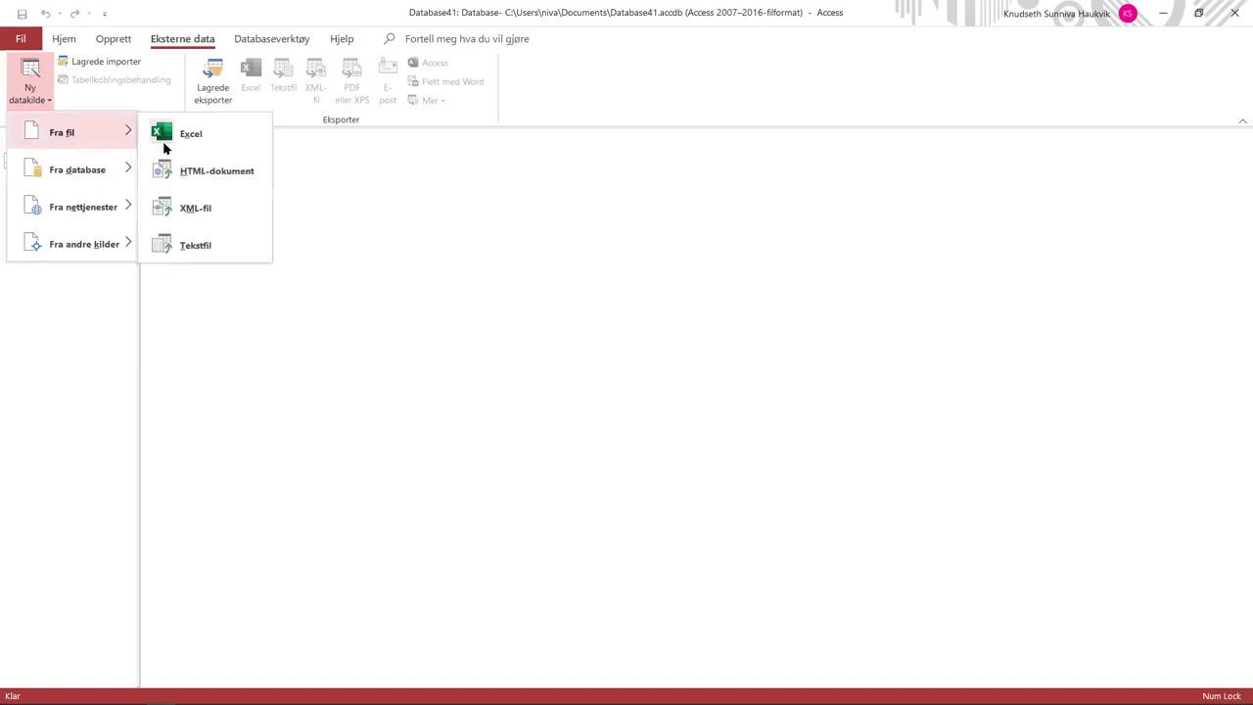
pyautogui.click(188, 245)
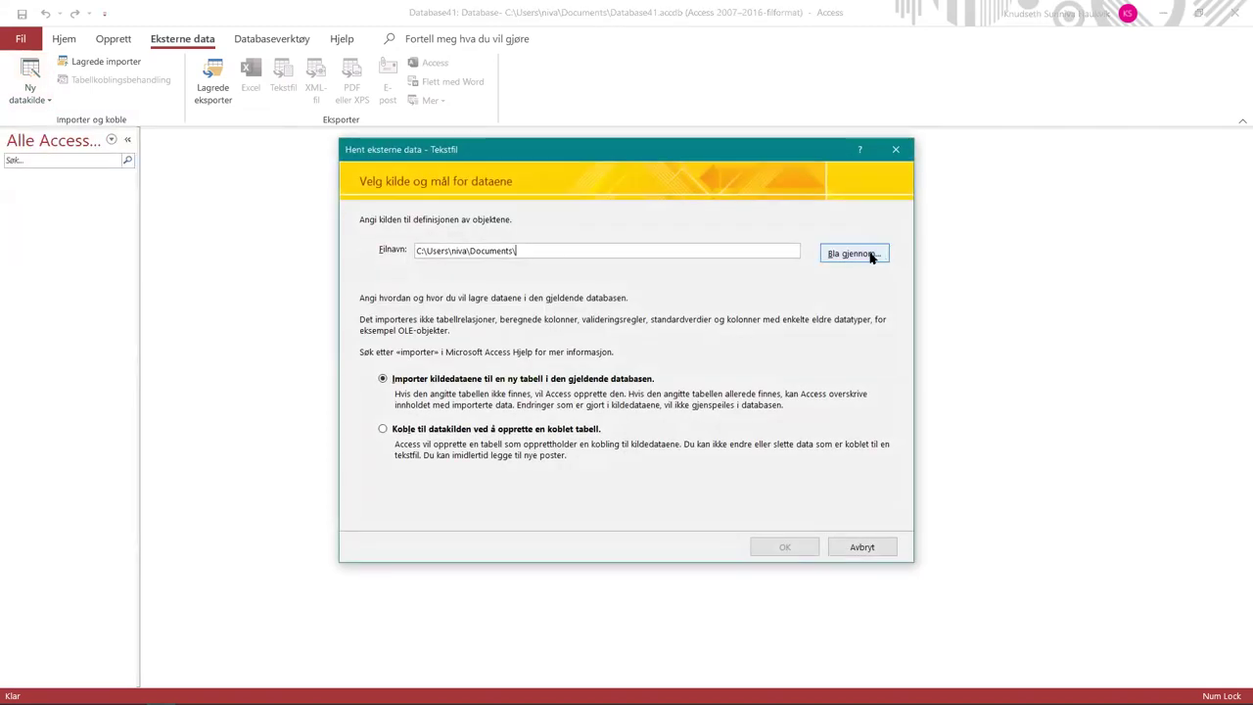
pyautogui.click(871, 255)
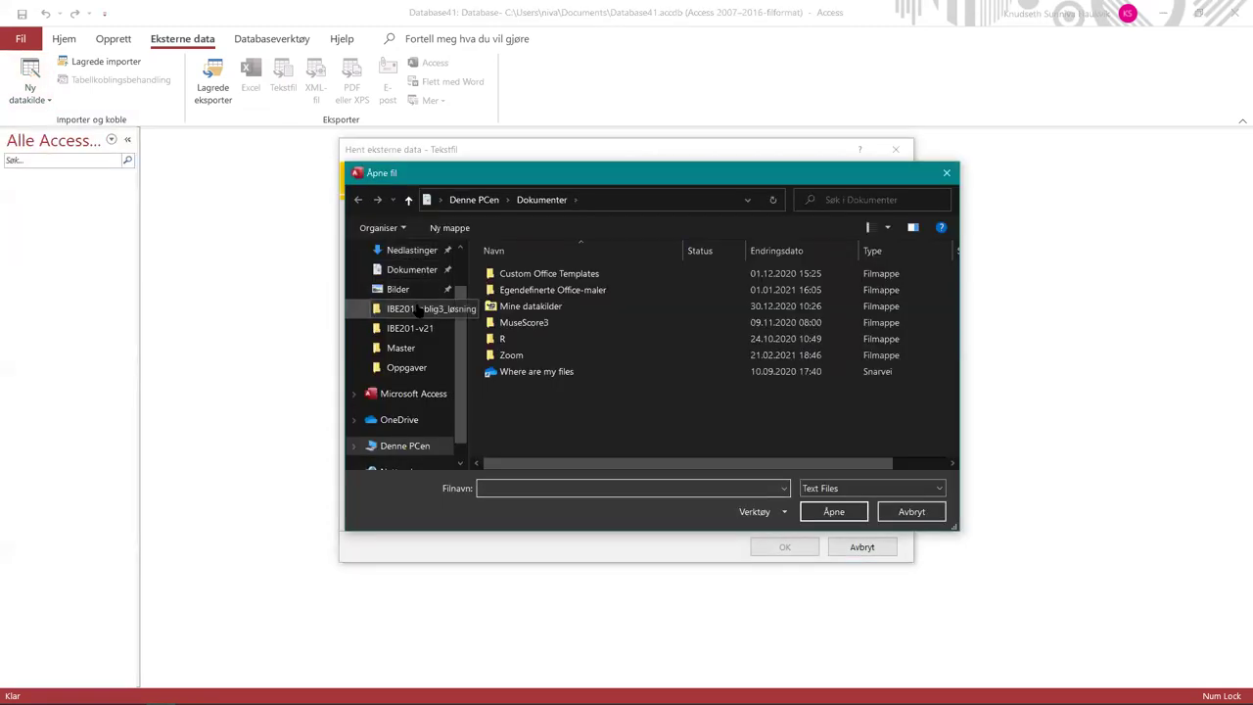
pyautogui.click(412, 251)
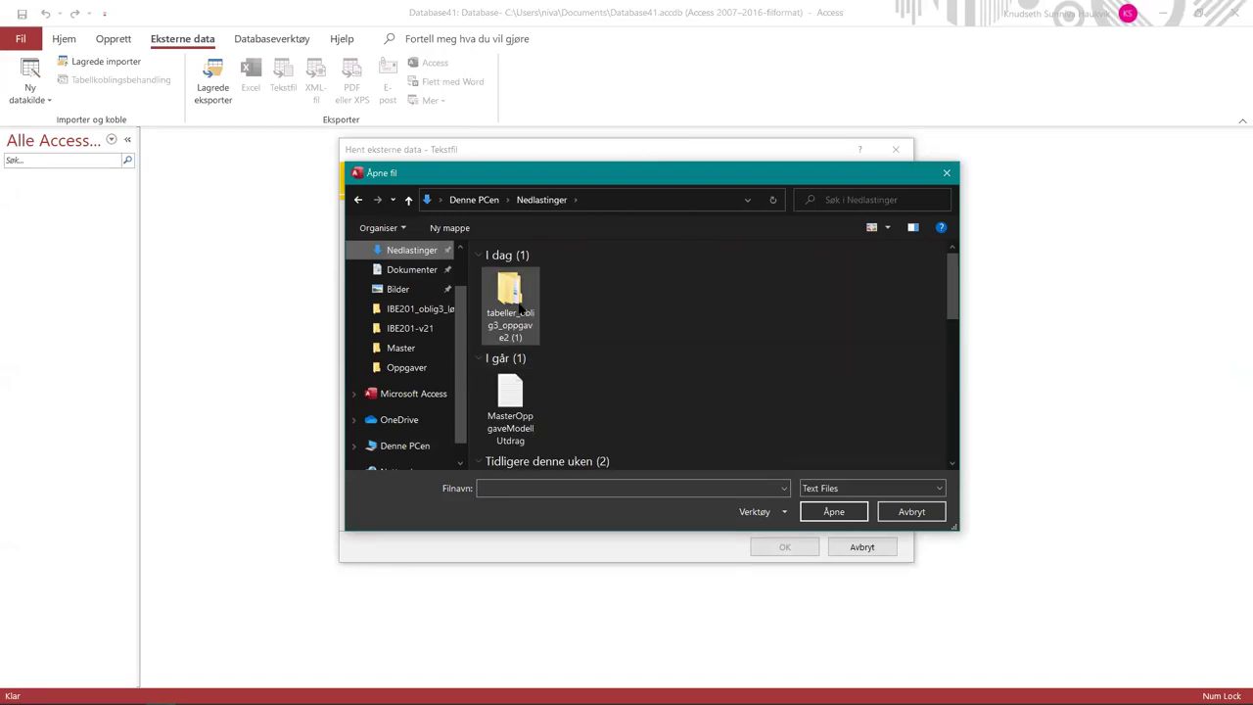
pyautogui.doubleClick(513, 297)
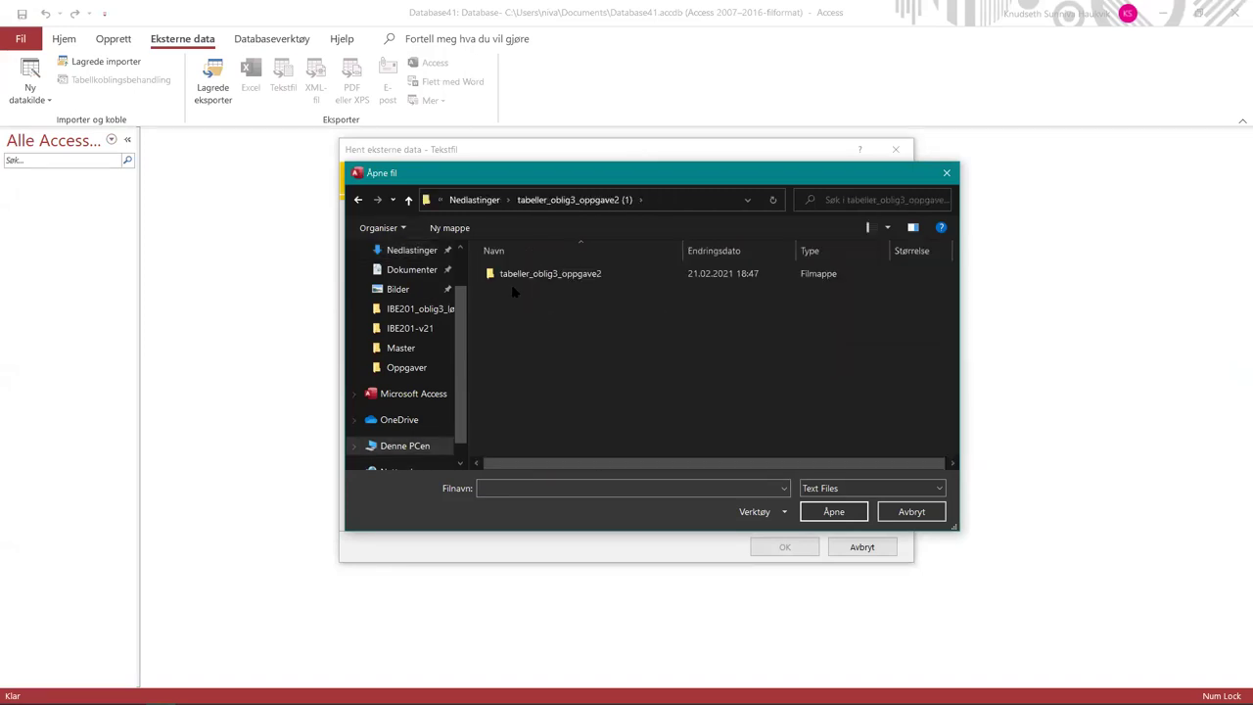
pyautogui.doubleClick(513, 276)
pyautogui.click(515, 277)
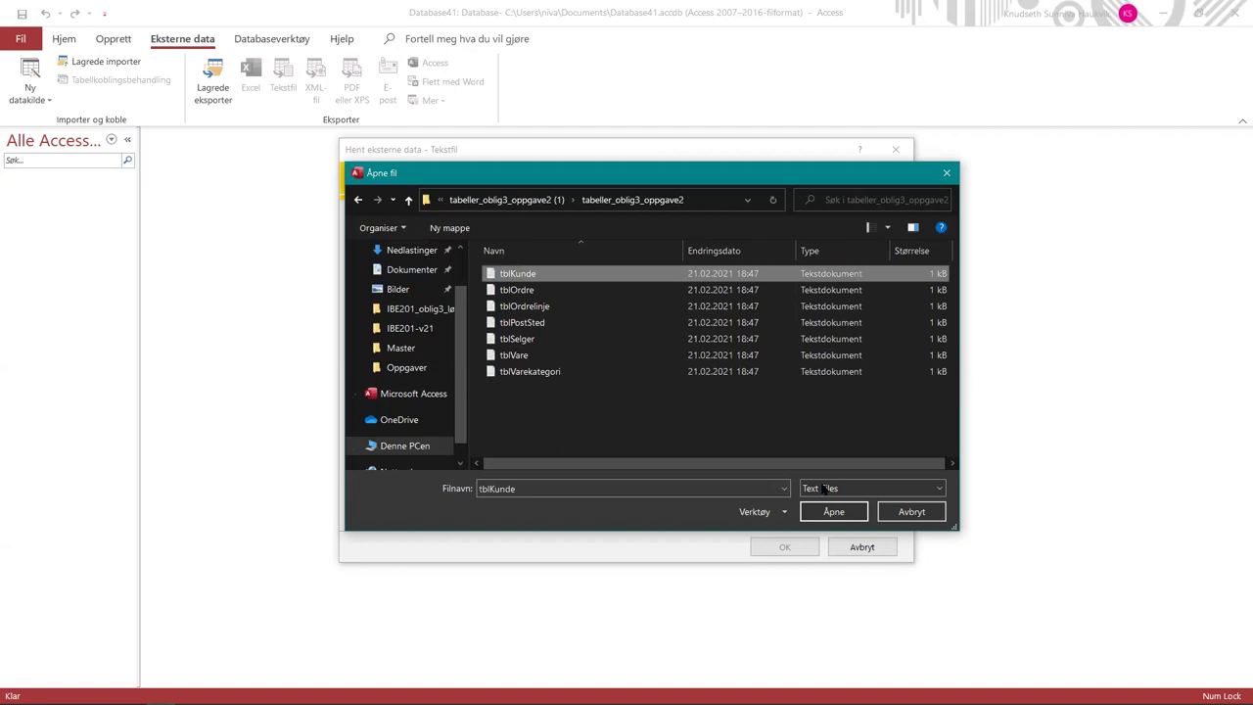
pyautogui.click(833, 511)
pyautogui.click(765, 550)
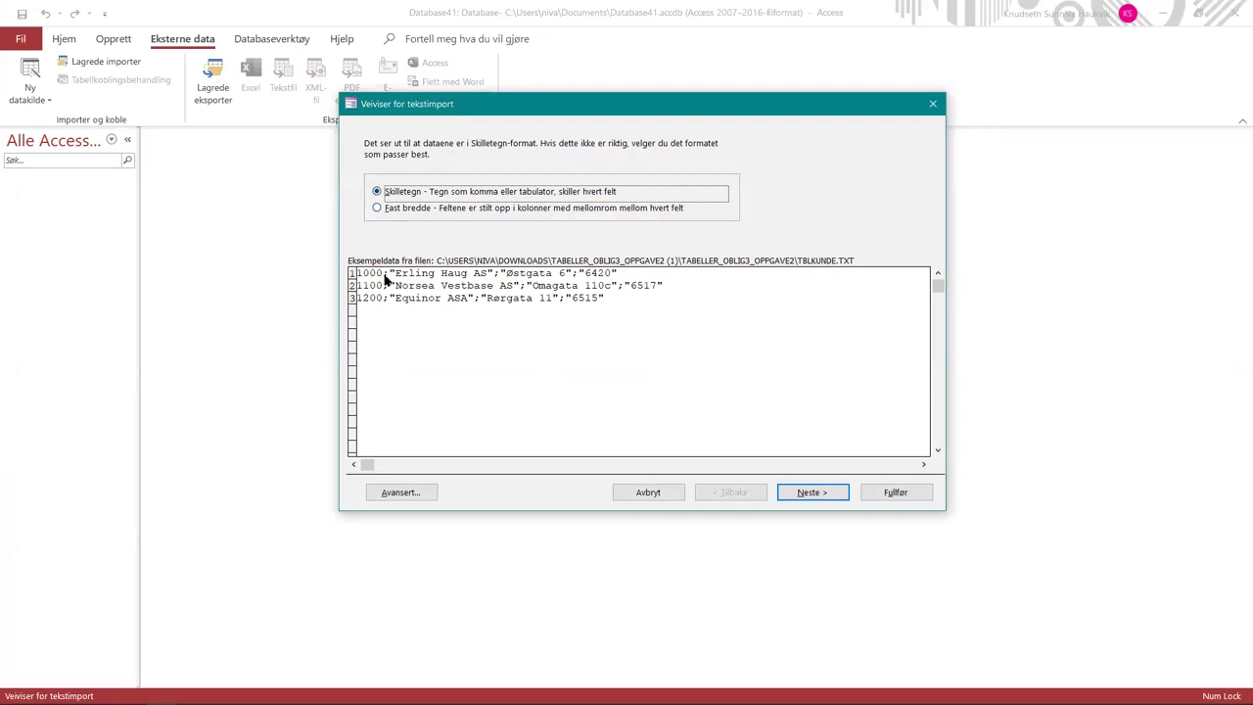
# - Import the customer data as semicolon-delimited text with Felt1 as primary key into the table TblKunde, without saving the import steps
pyautogui.click(817, 493)
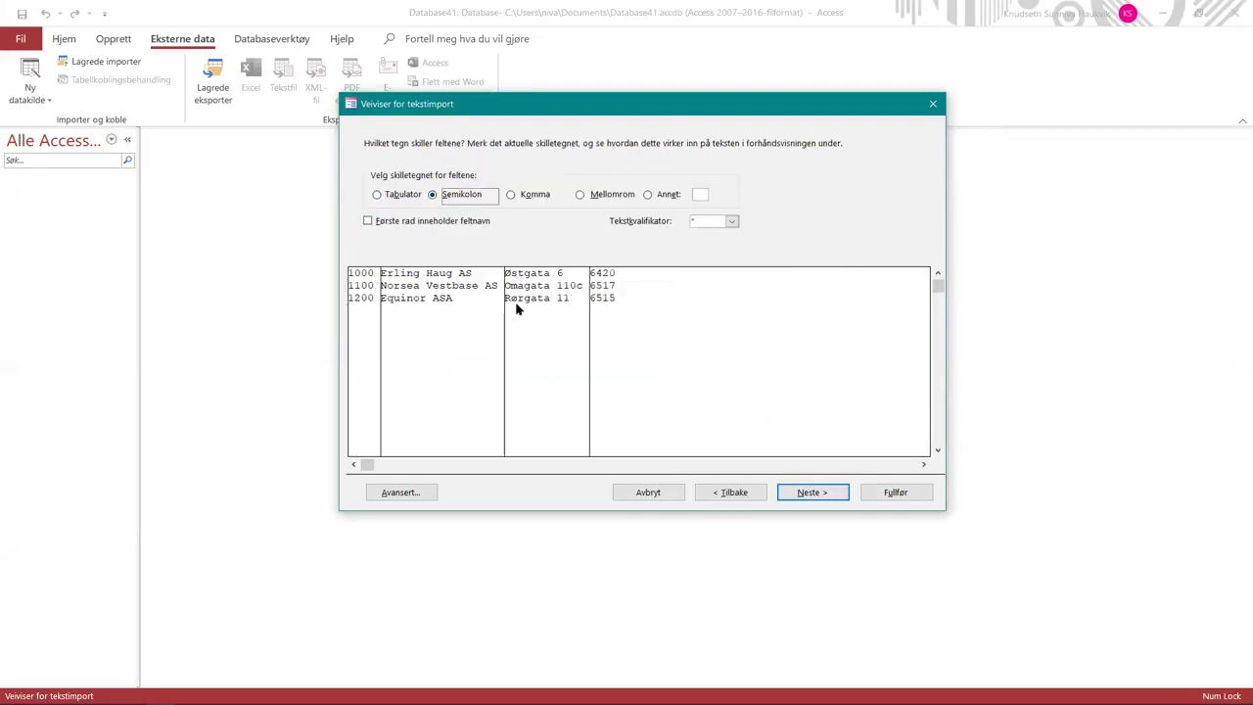
pyautogui.click(813, 492)
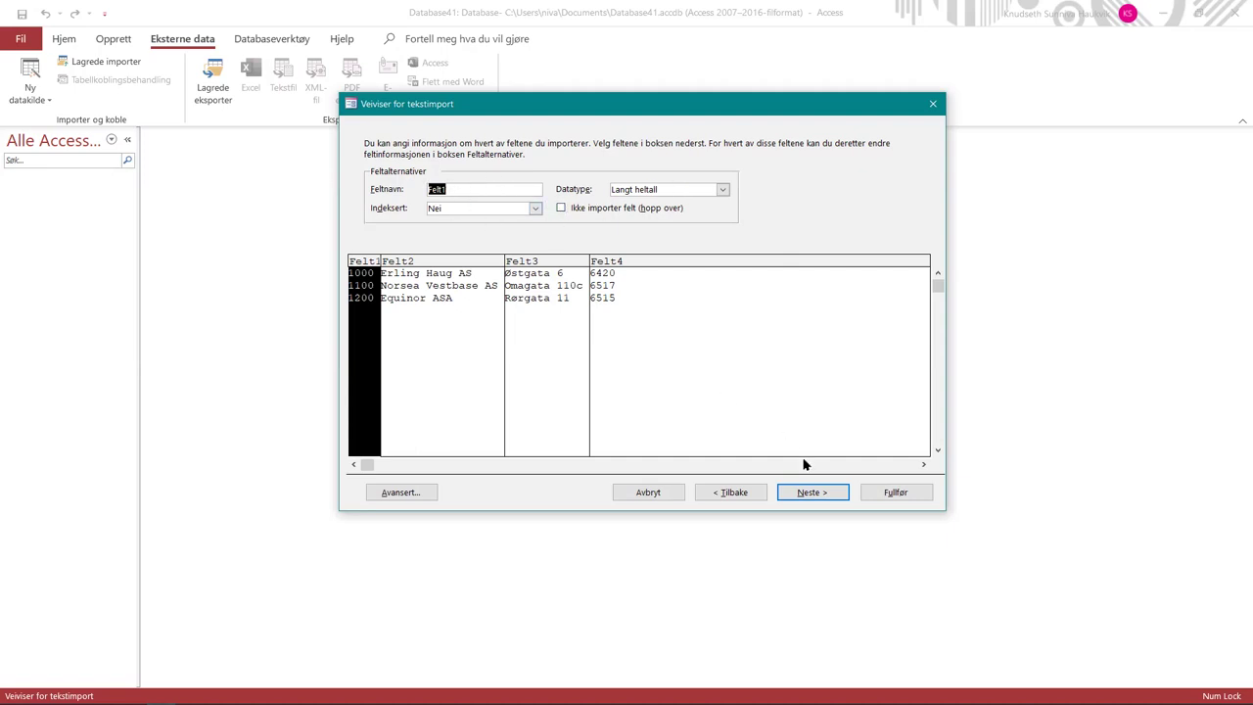
pyautogui.click(813, 492)
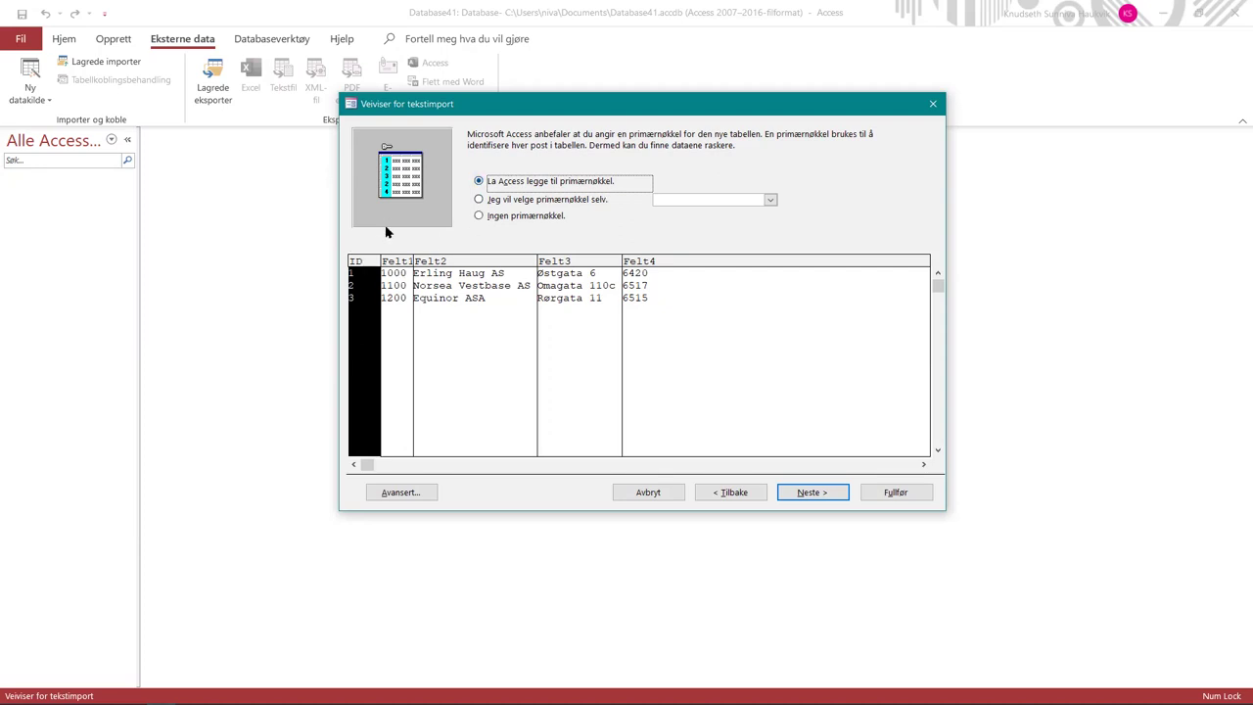
pyautogui.click(479, 200)
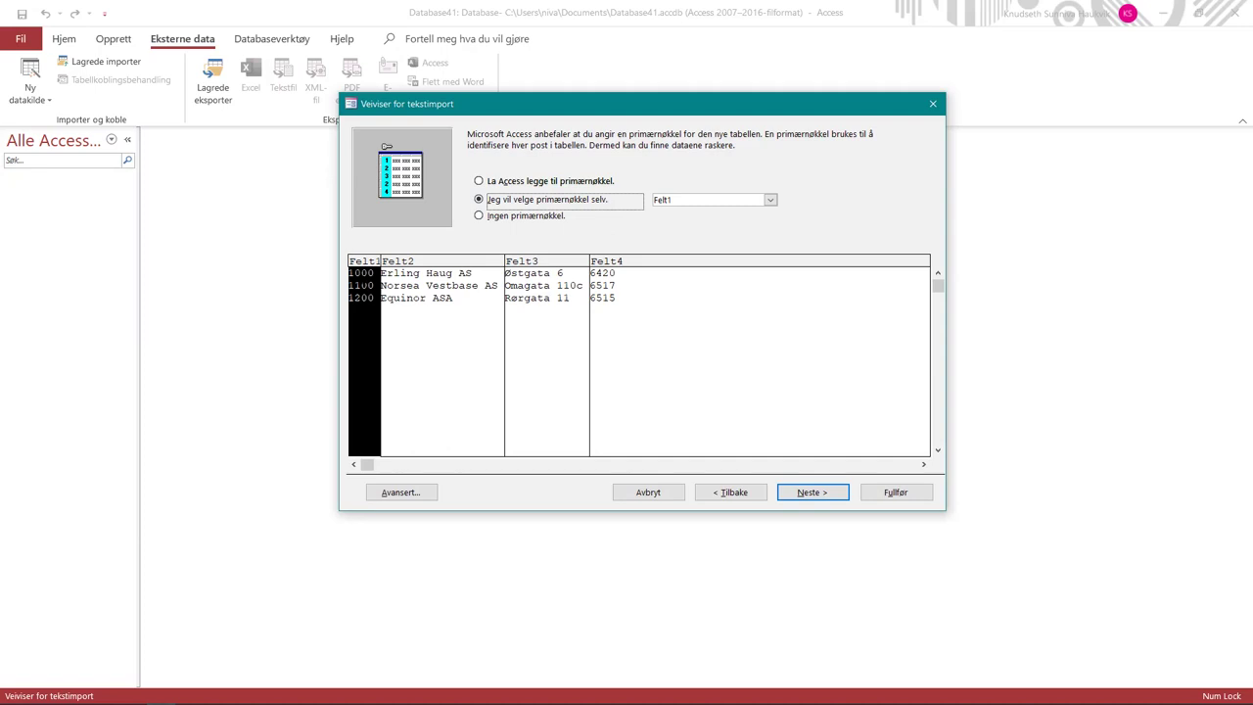
pyautogui.click(809, 492)
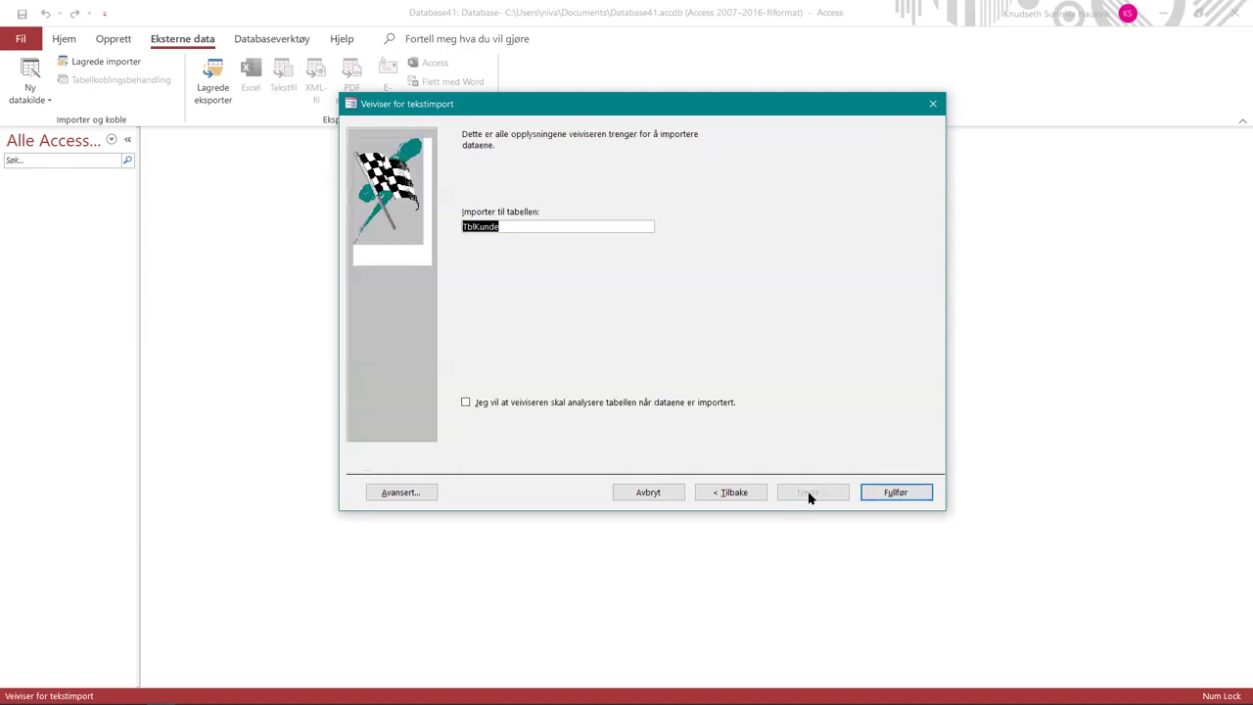
pyautogui.click(886, 492)
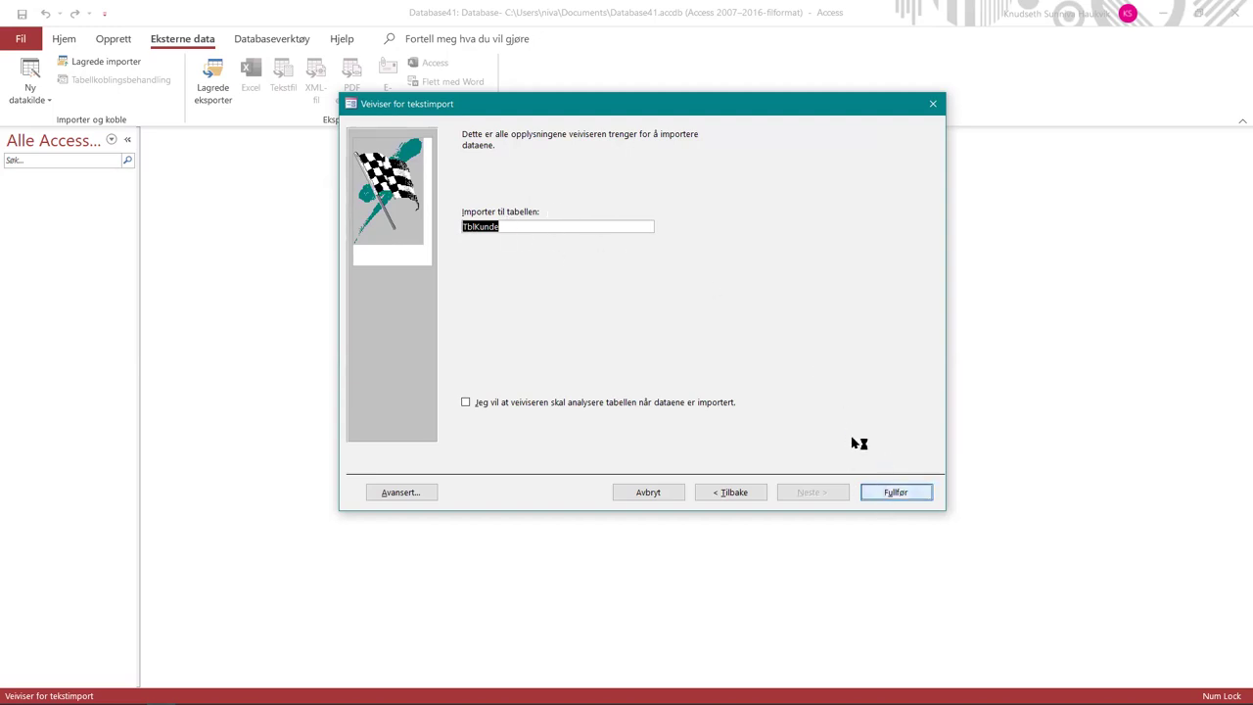
pyautogui.click(854, 576)
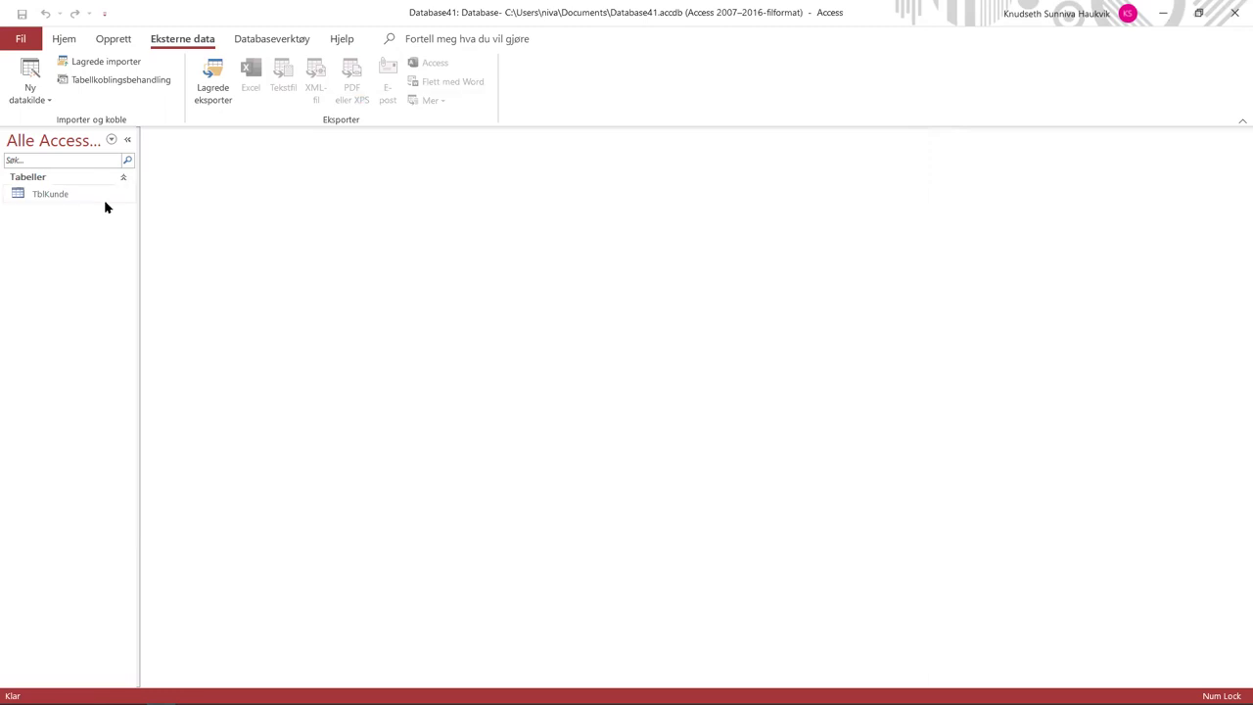
# - Start another text file import into a new table, choosing tblOrdre from the same folder as the source
pyautogui.click(39, 92)
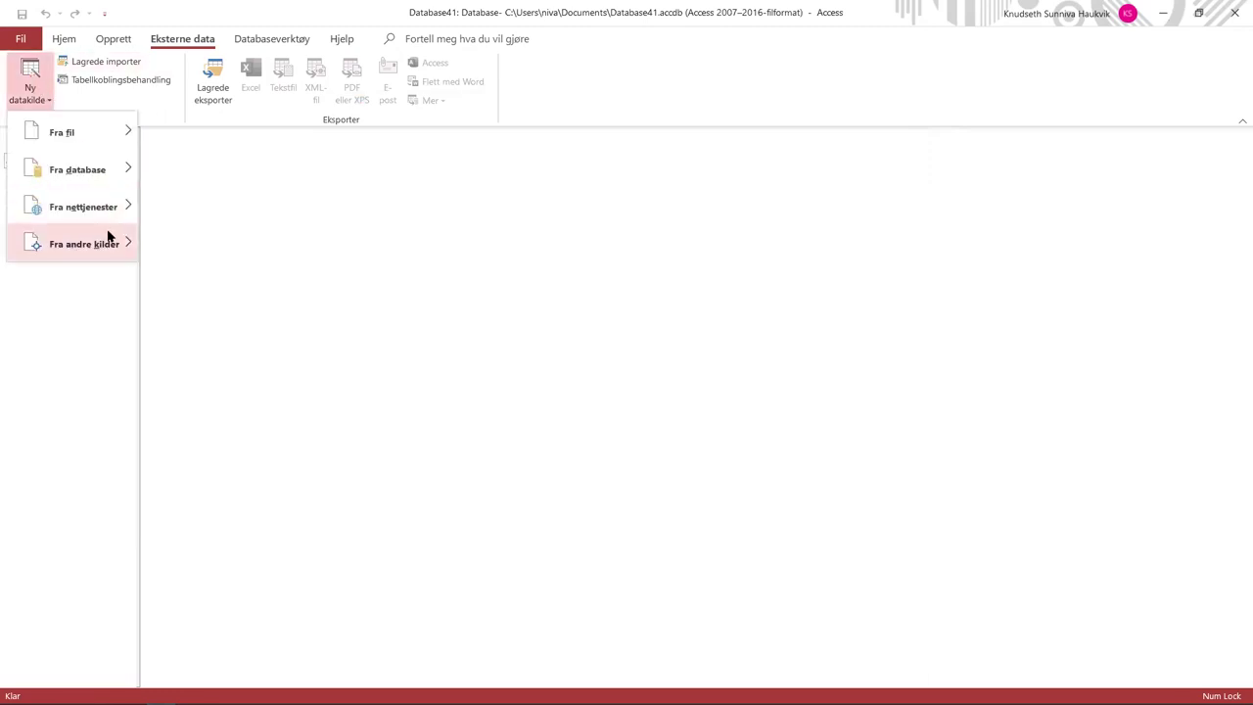
pyautogui.moveTo(83, 132)
pyautogui.click(201, 249)
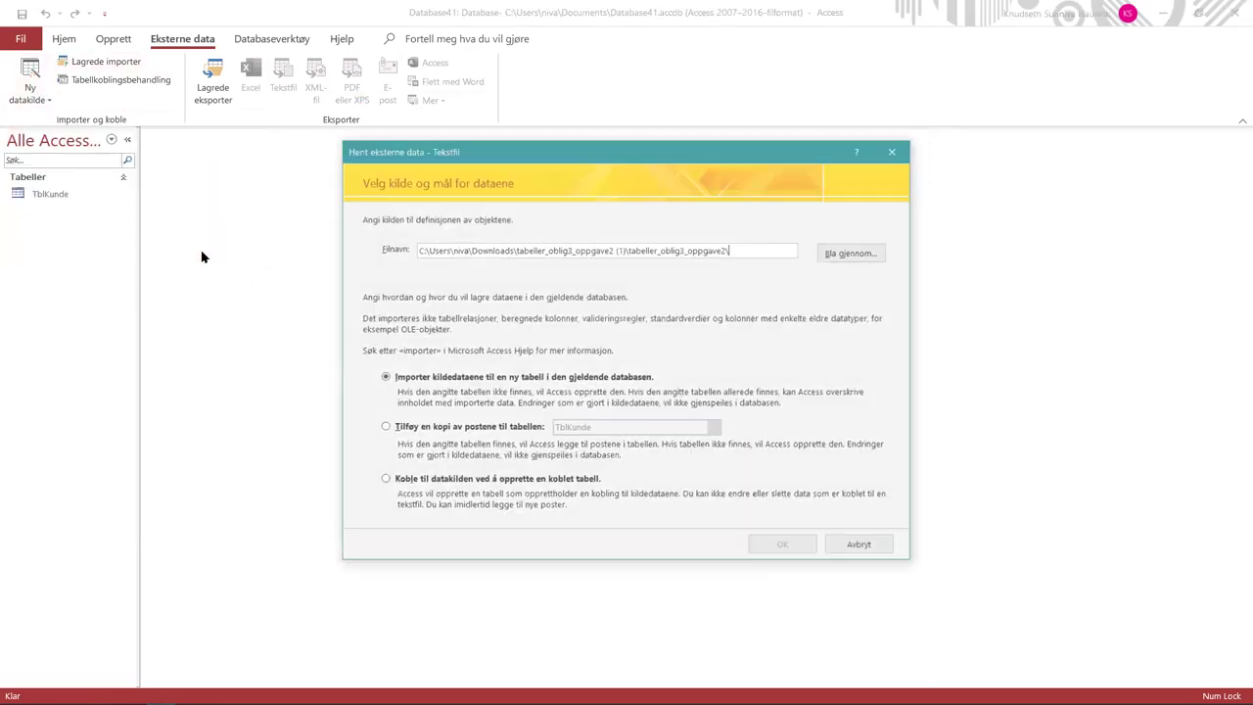
pyautogui.click(844, 253)
pyautogui.click(551, 290)
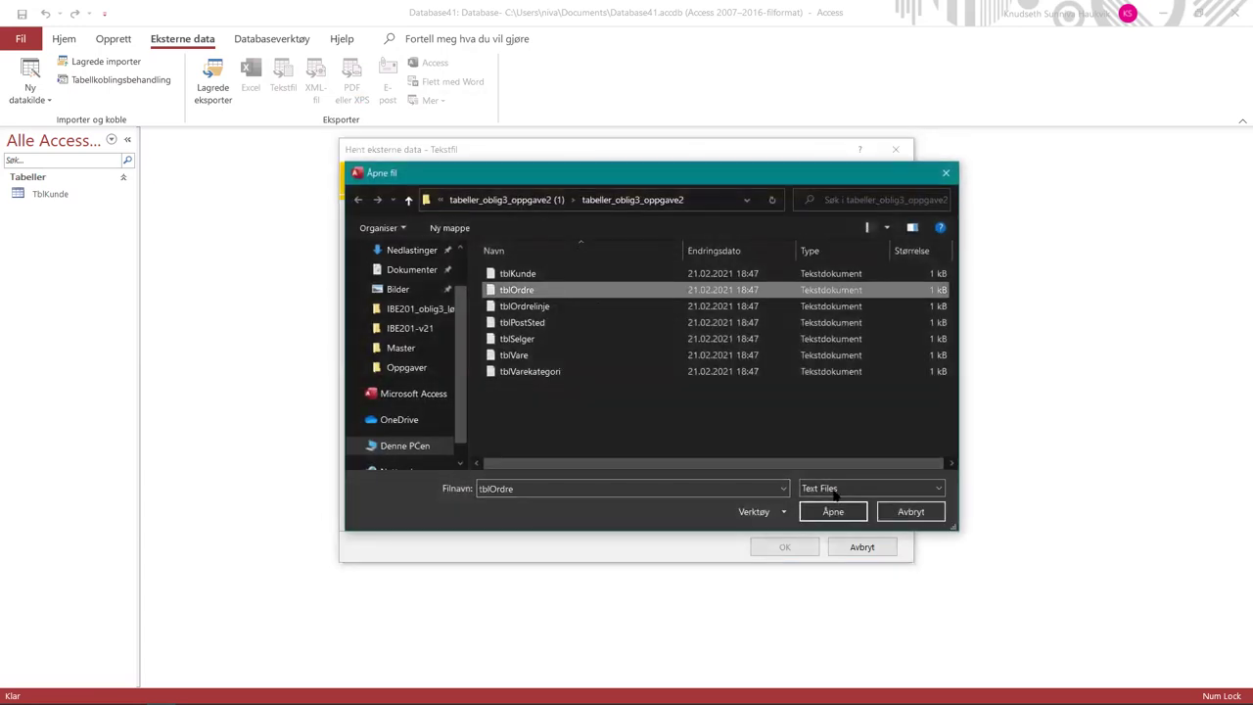
pyautogui.click(833, 511)
pyautogui.click(783, 546)
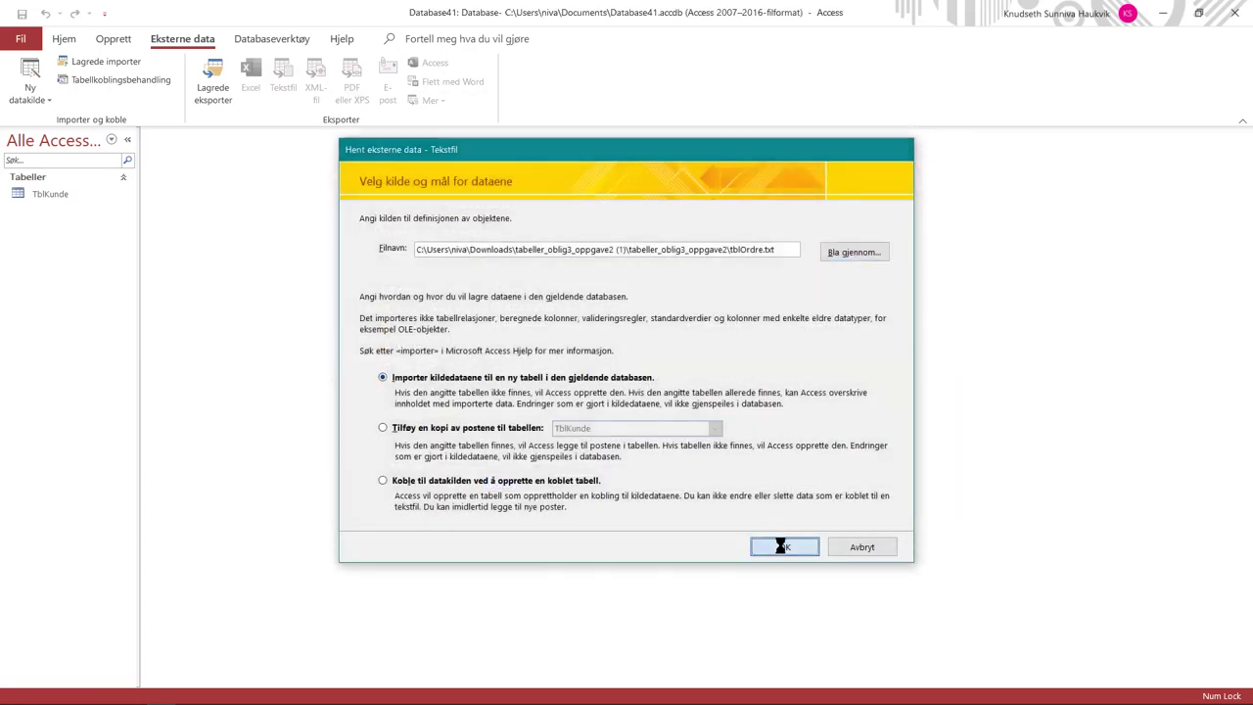
# - Import the order data as semicolon-delimited text with Felt1 as primary key into the table TblOrdre, without saving the import steps
pyautogui.click(809, 493)
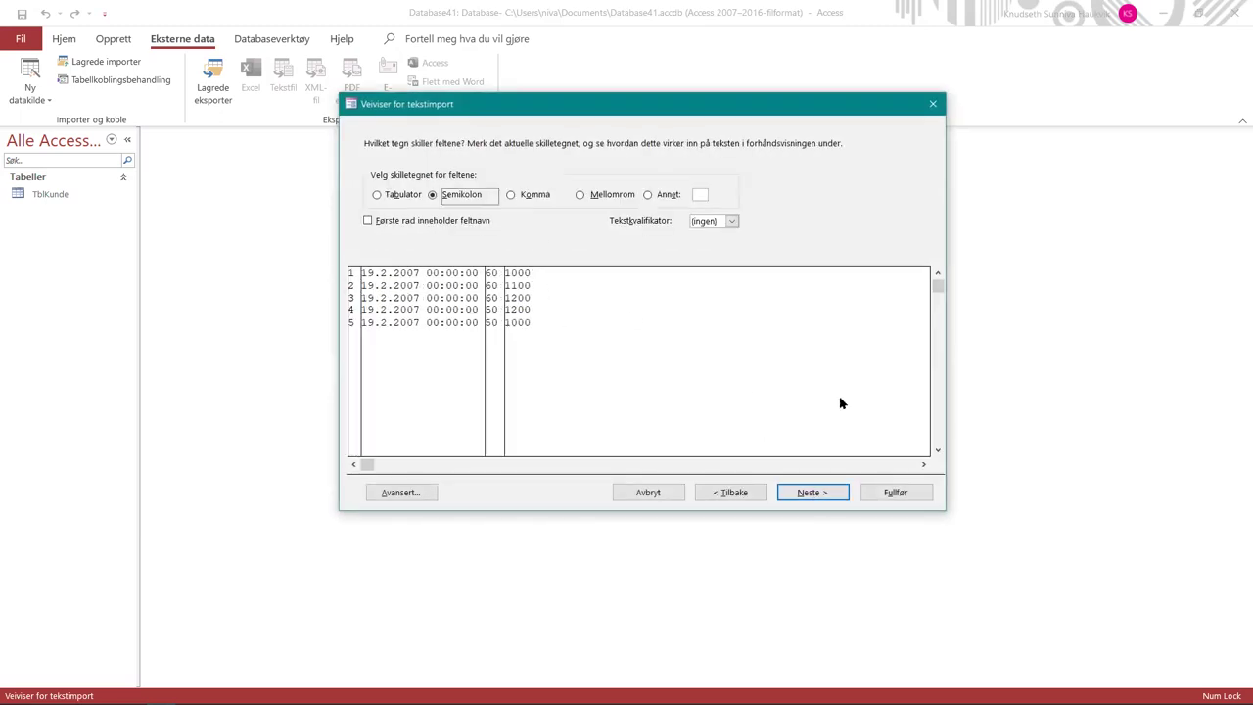
pyautogui.click(821, 493)
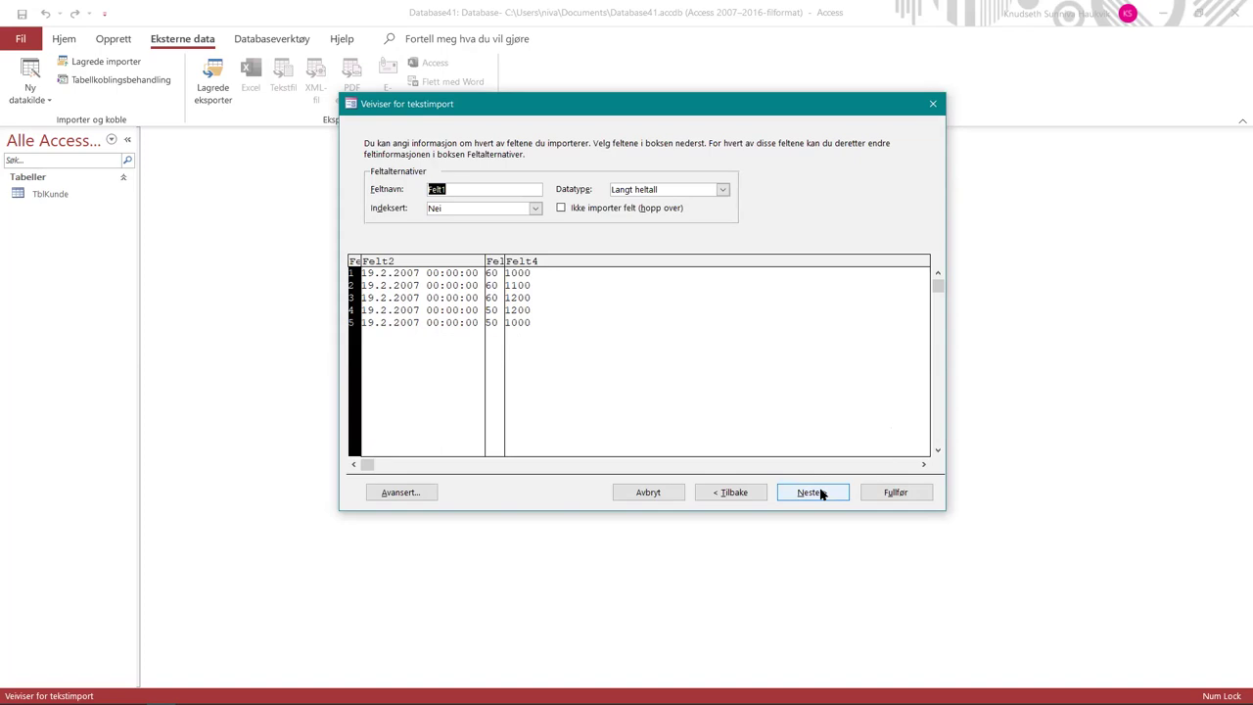
pyautogui.click(820, 492)
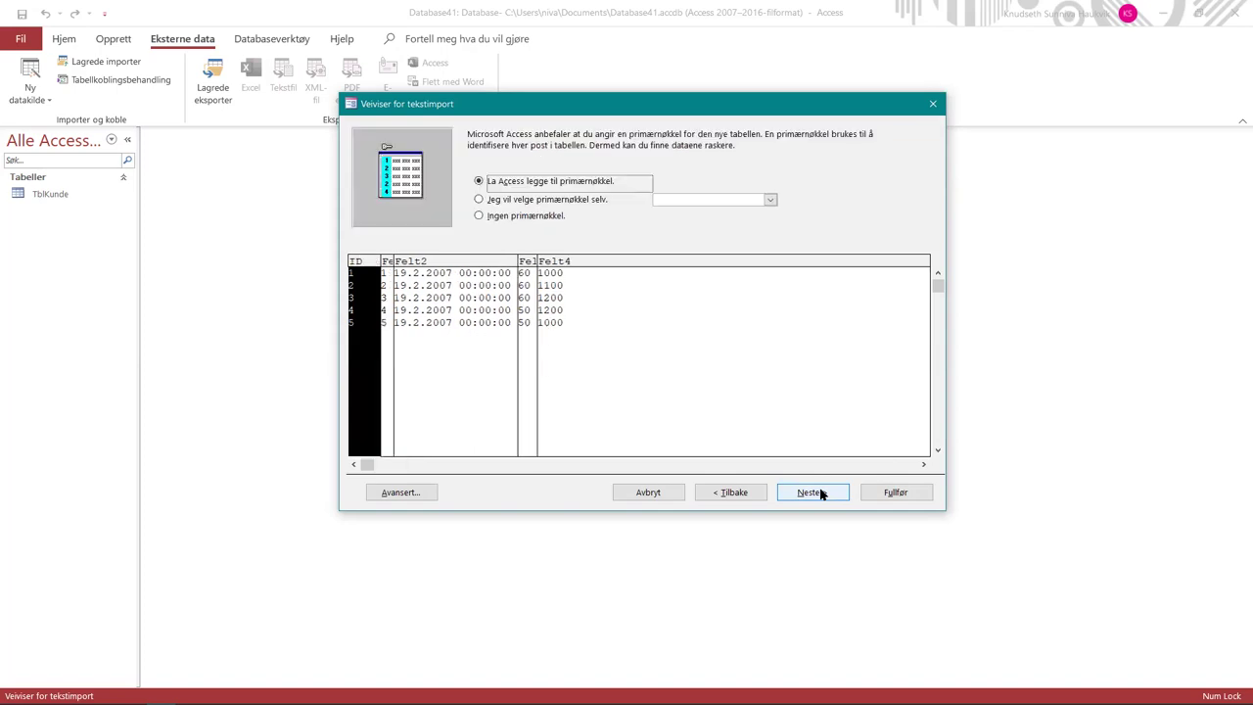
pyautogui.click(479, 200)
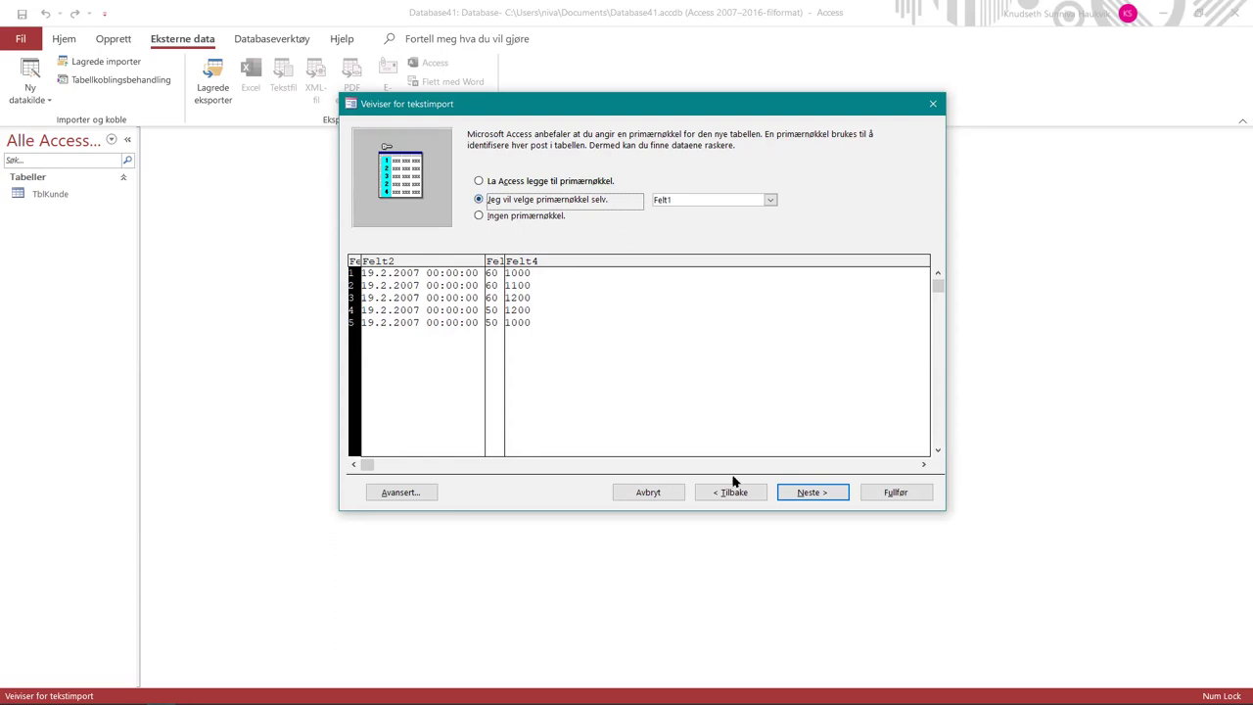
pyautogui.click(825, 493)
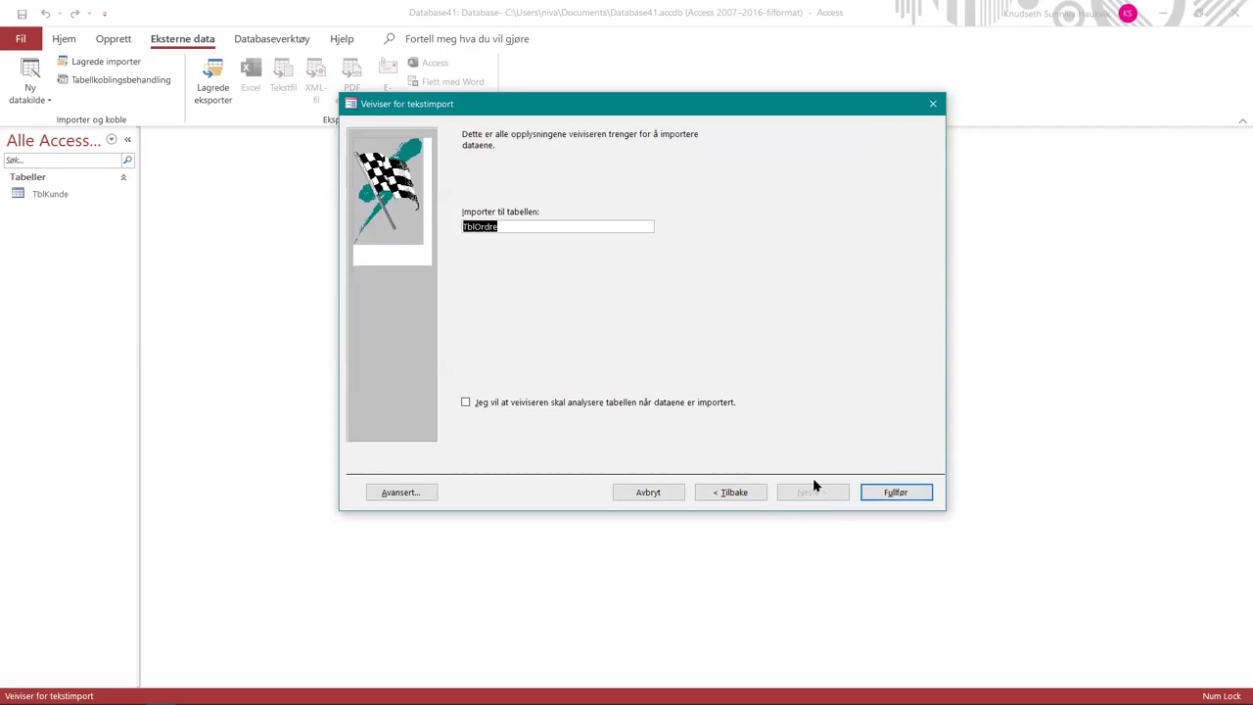
pyautogui.press('Return')
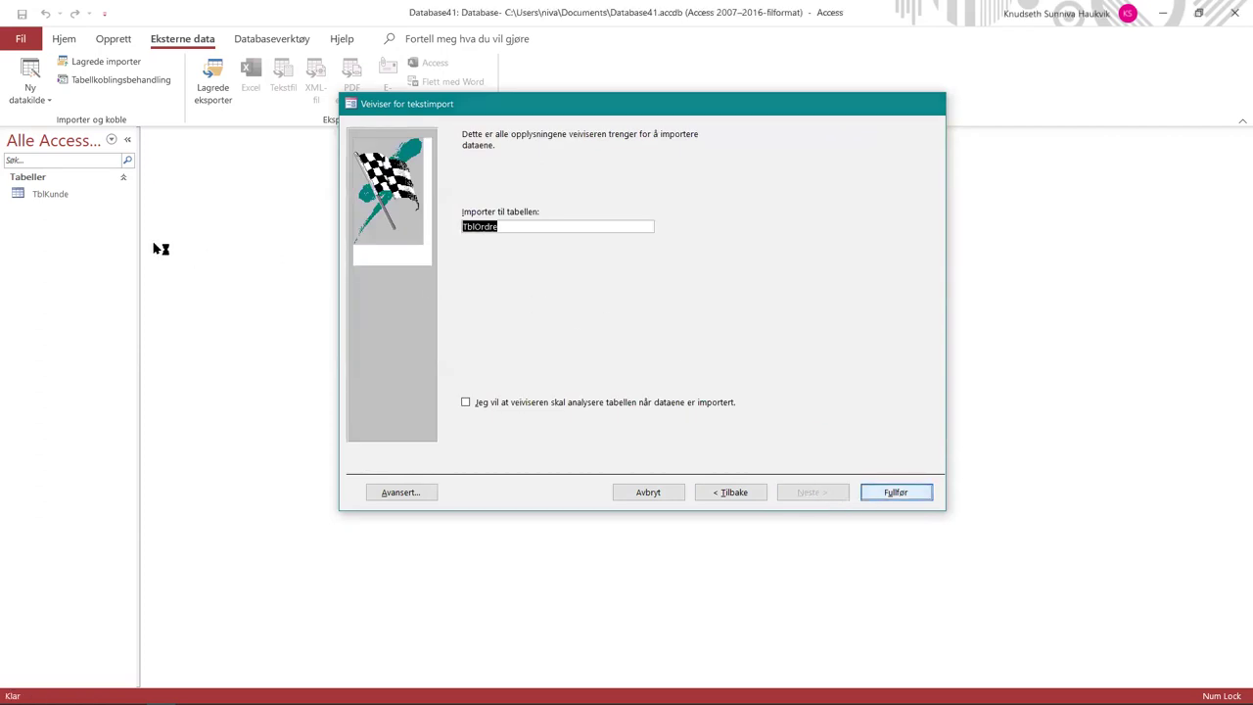
pyautogui.click(876, 580)
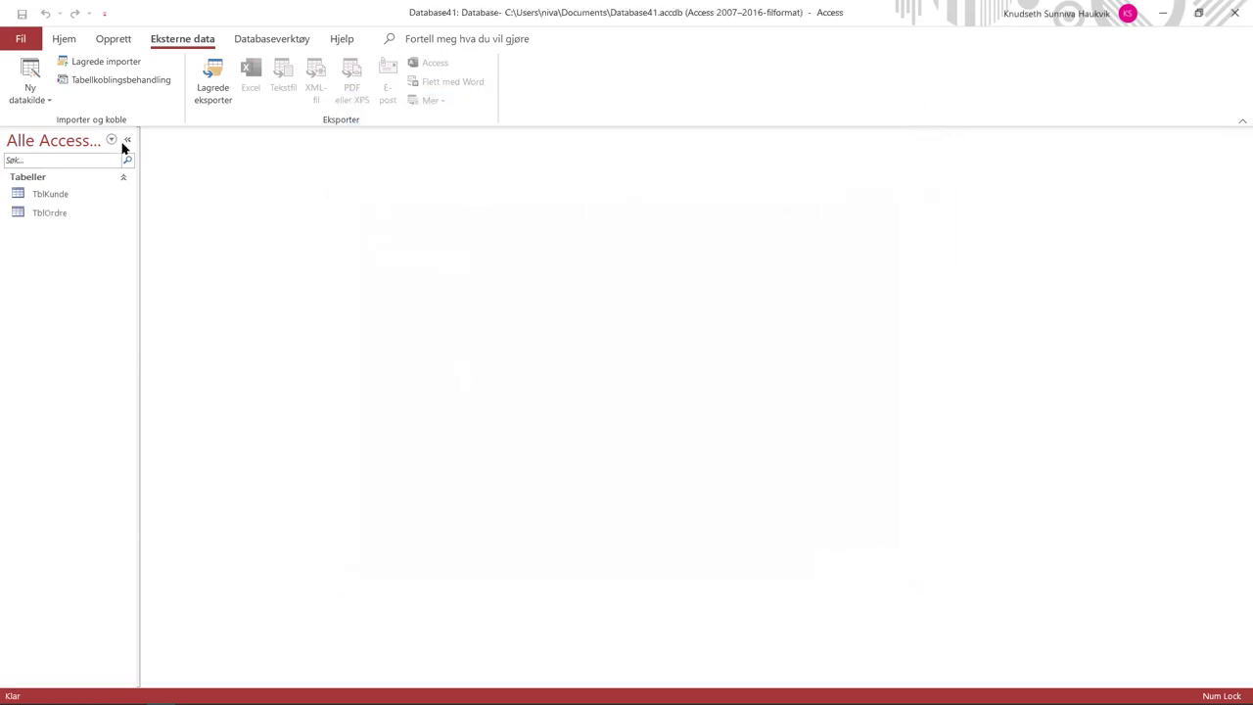
# - Start a text file import into a new table, using tblOrdrelinje from the tabeller_oblig3_oppgave2 folder as the source
pyautogui.click(29, 86)
pyautogui.moveTo(98, 142)
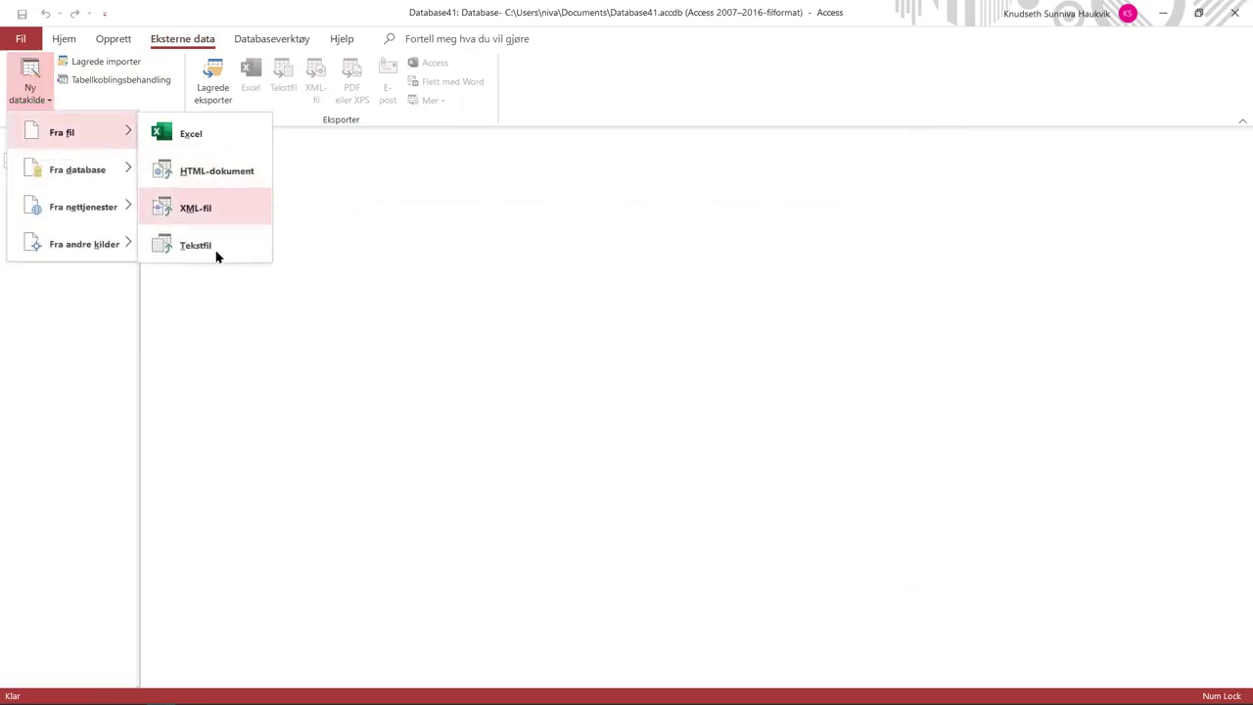
pyautogui.click(215, 257)
pyautogui.click(861, 253)
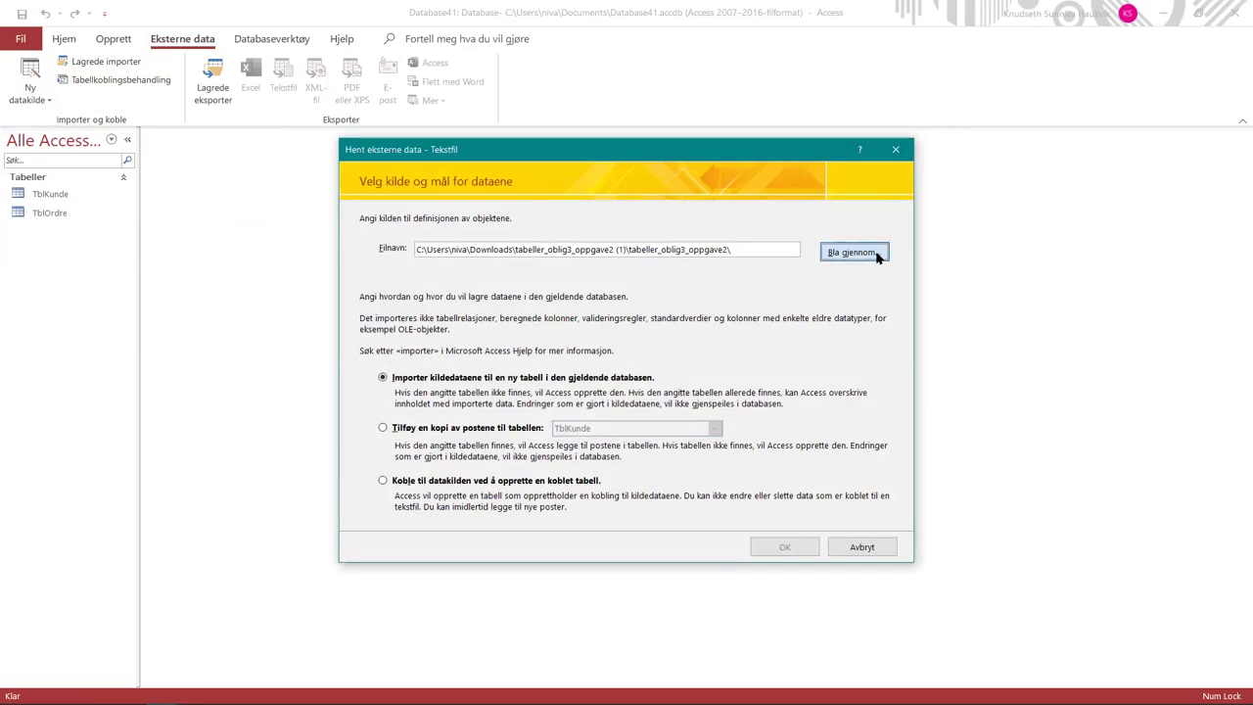
pyautogui.click(566, 309)
pyautogui.click(832, 512)
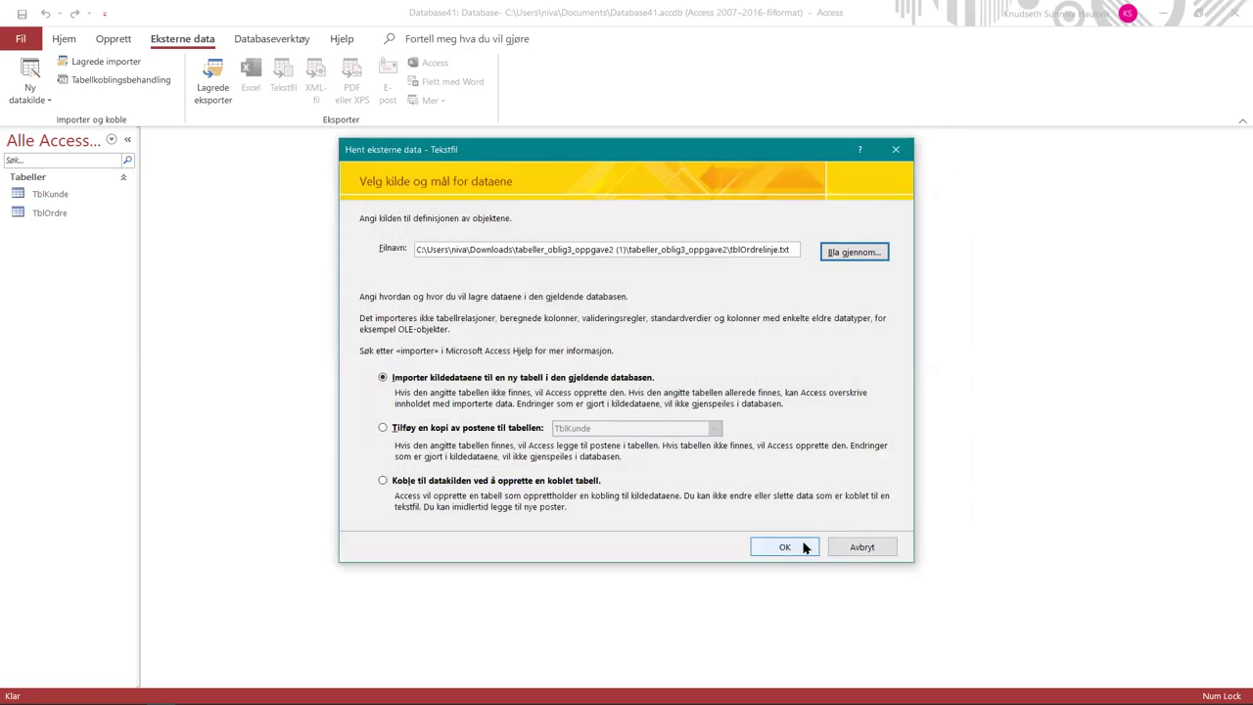
pyautogui.click(784, 548)
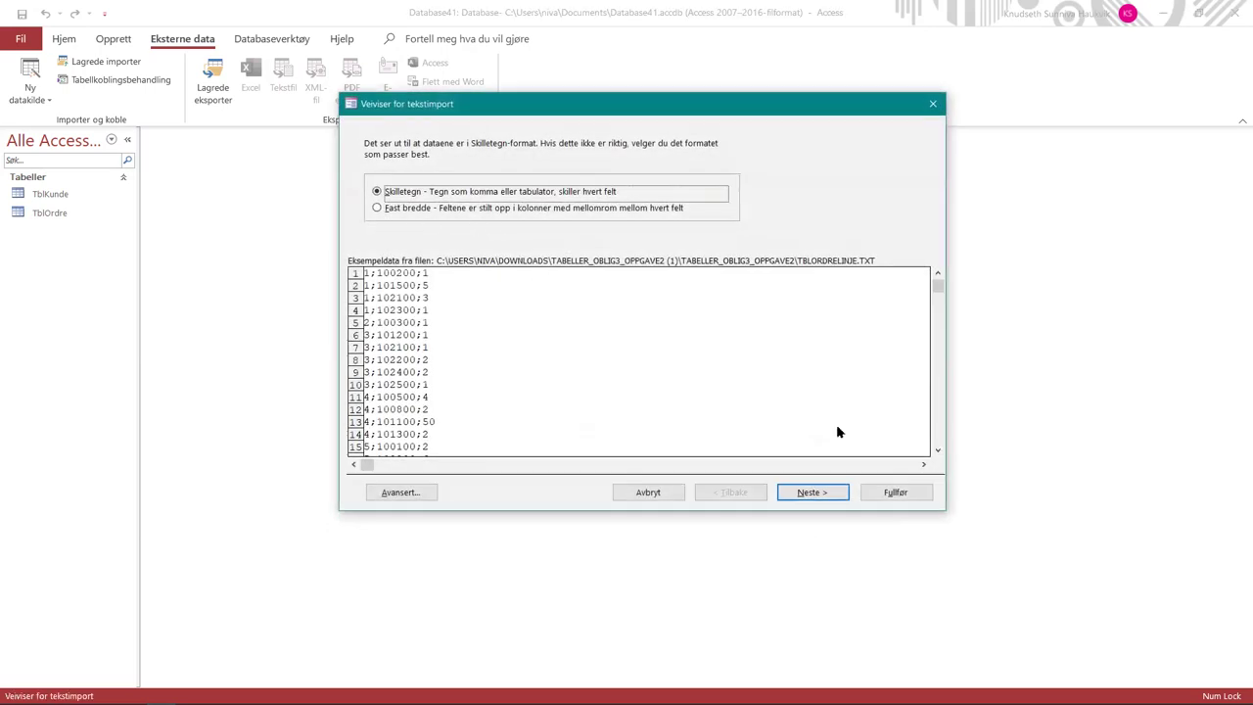
# - Accept the semicolon-delimited format and the default field options for the order line data, continuing to the primary key choice
pyautogui.click(836, 495)
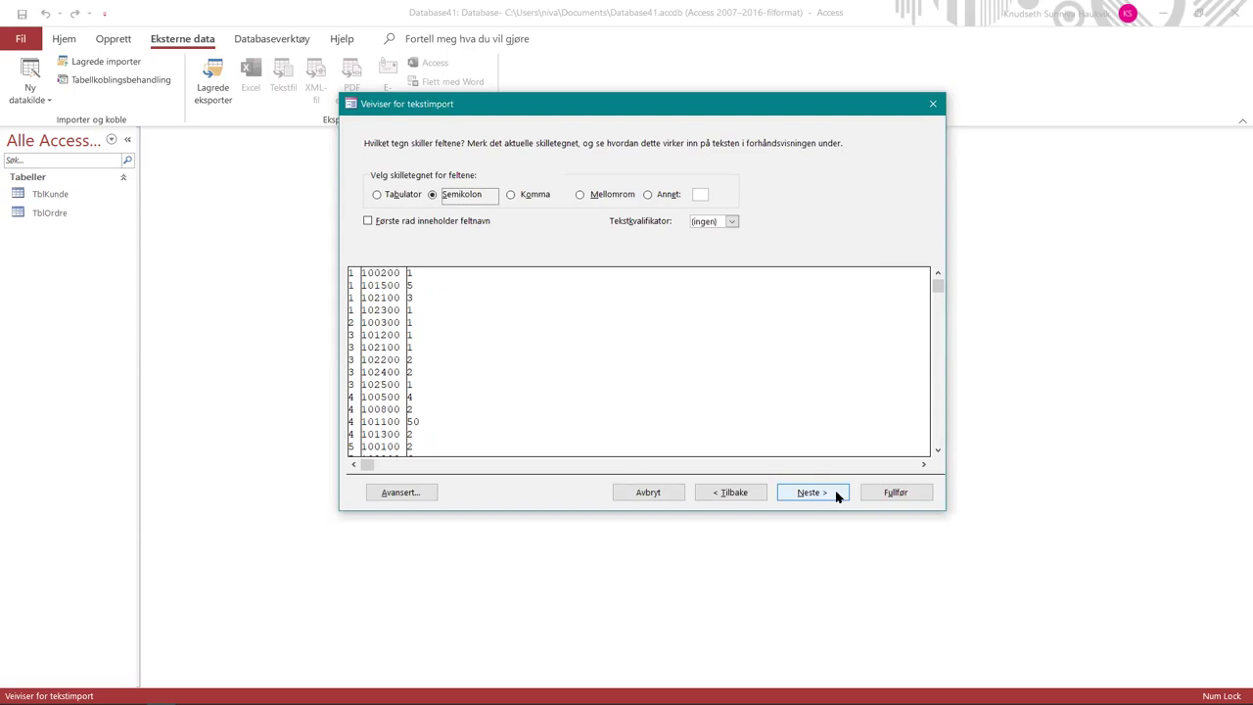
pyautogui.click(837, 495)
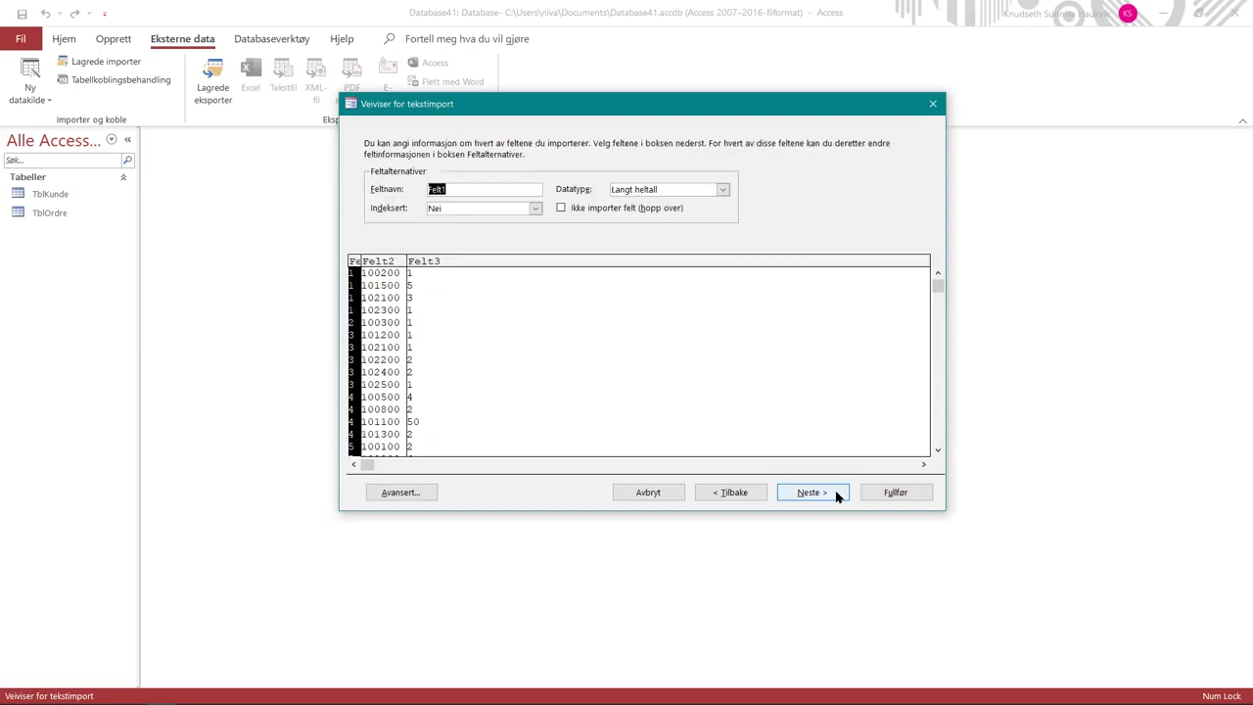
pyautogui.click(836, 496)
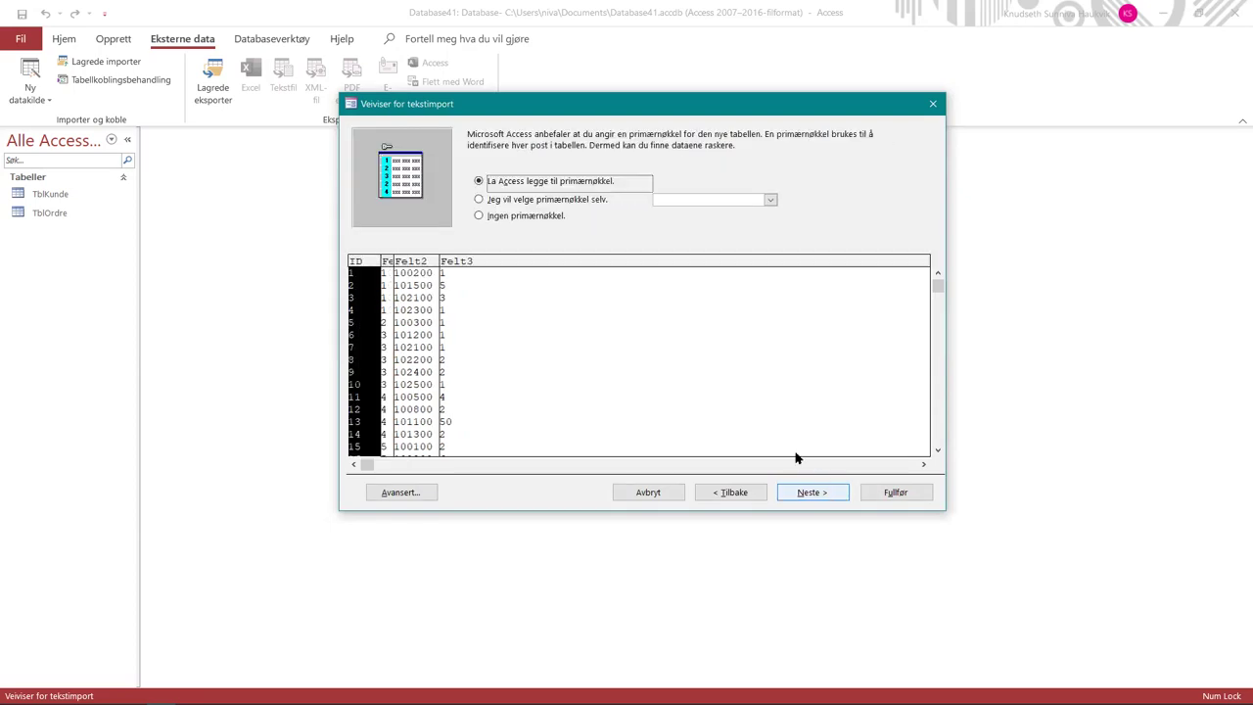
pyautogui.click(477, 200)
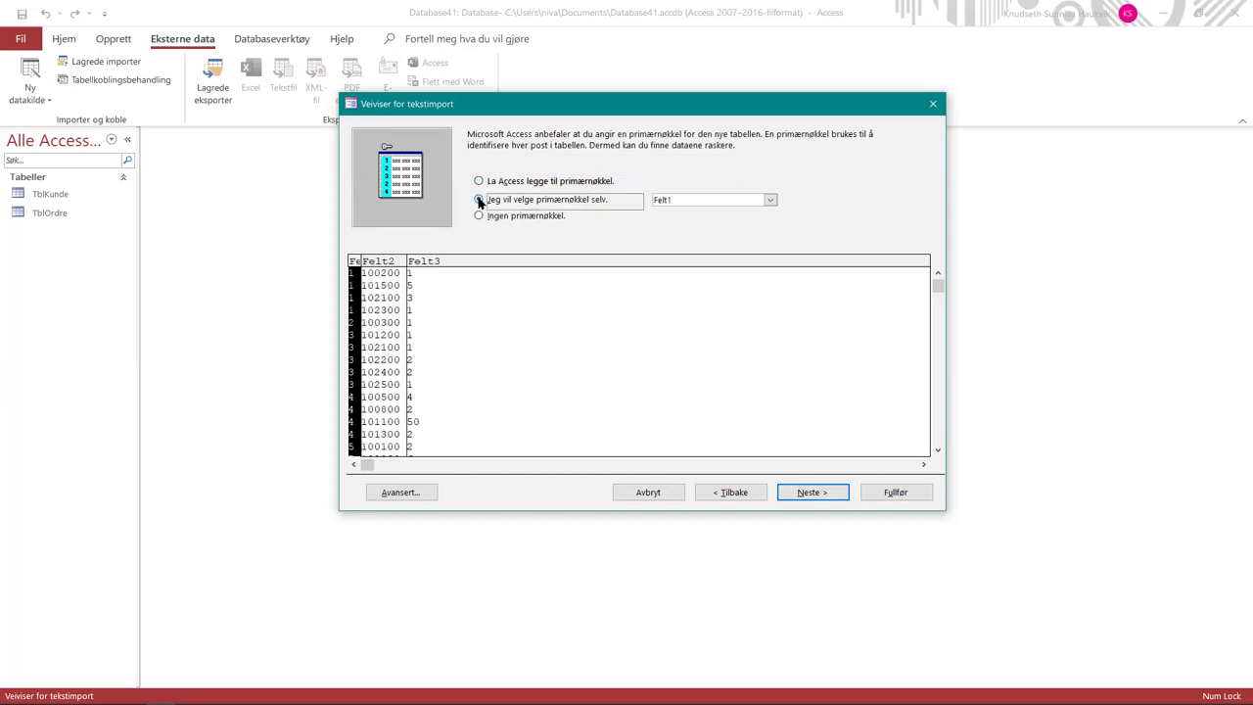
pyautogui.click(392, 265)
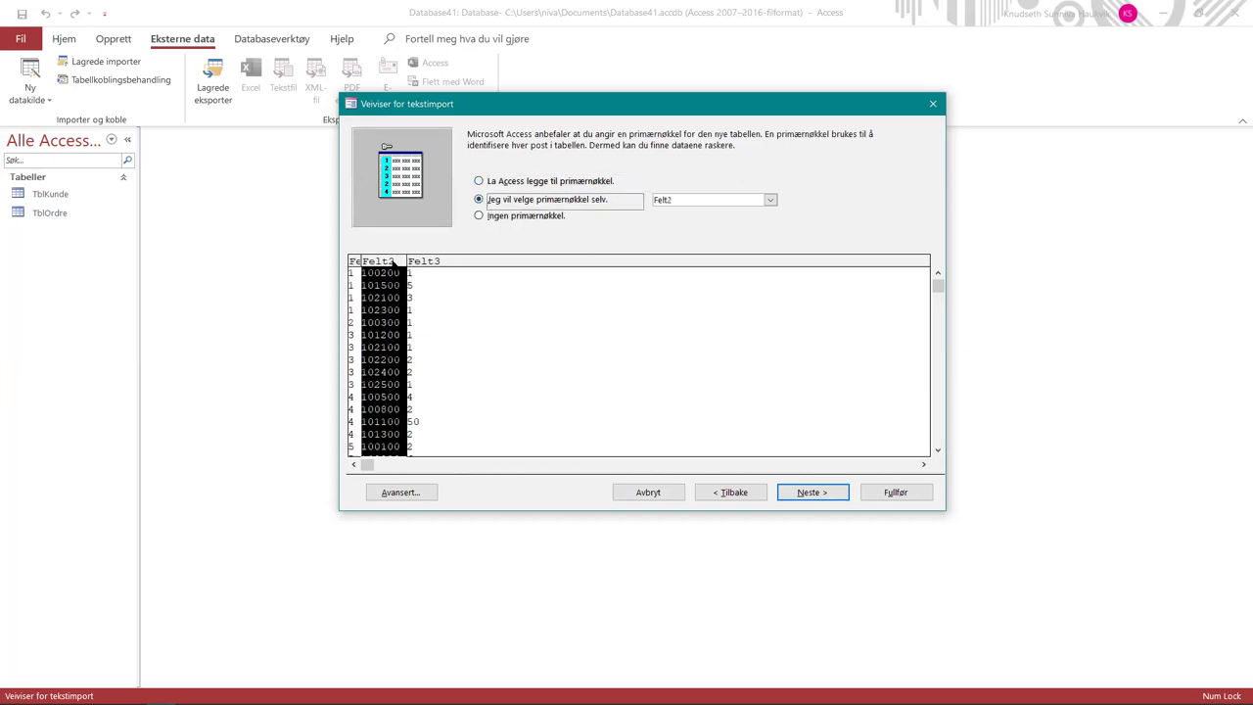
pyautogui.click(356, 262)
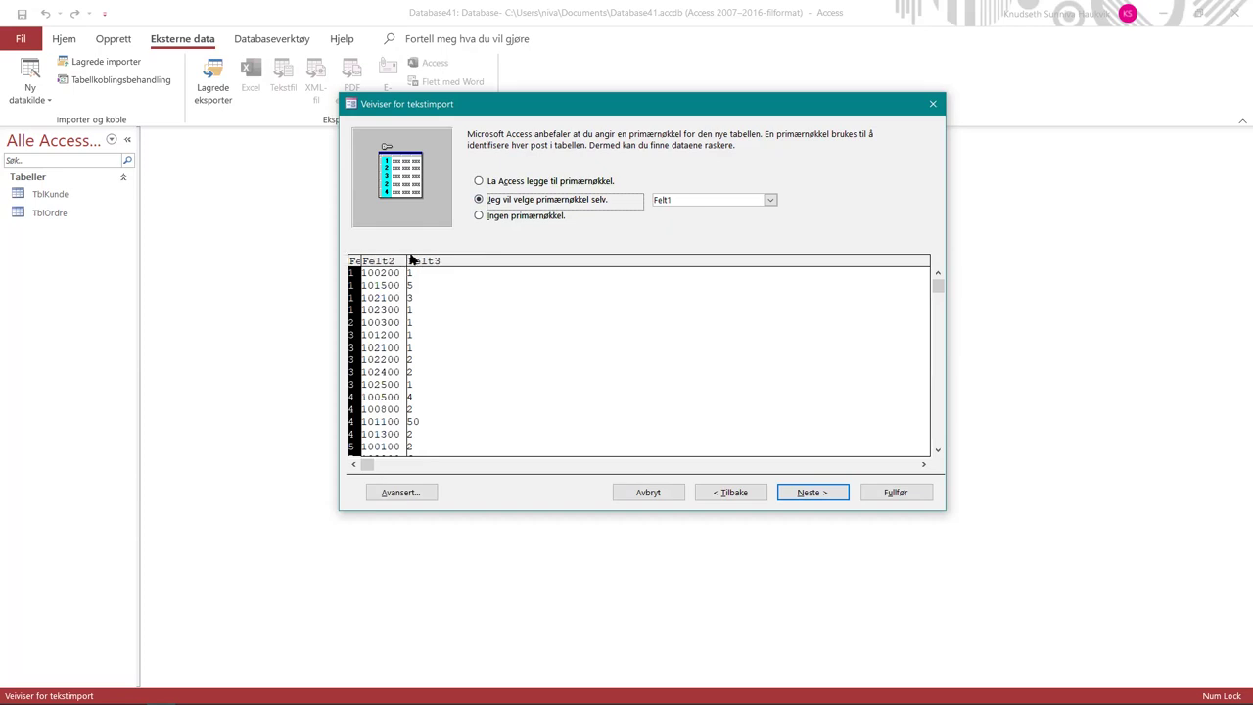
pyautogui.click(480, 181)
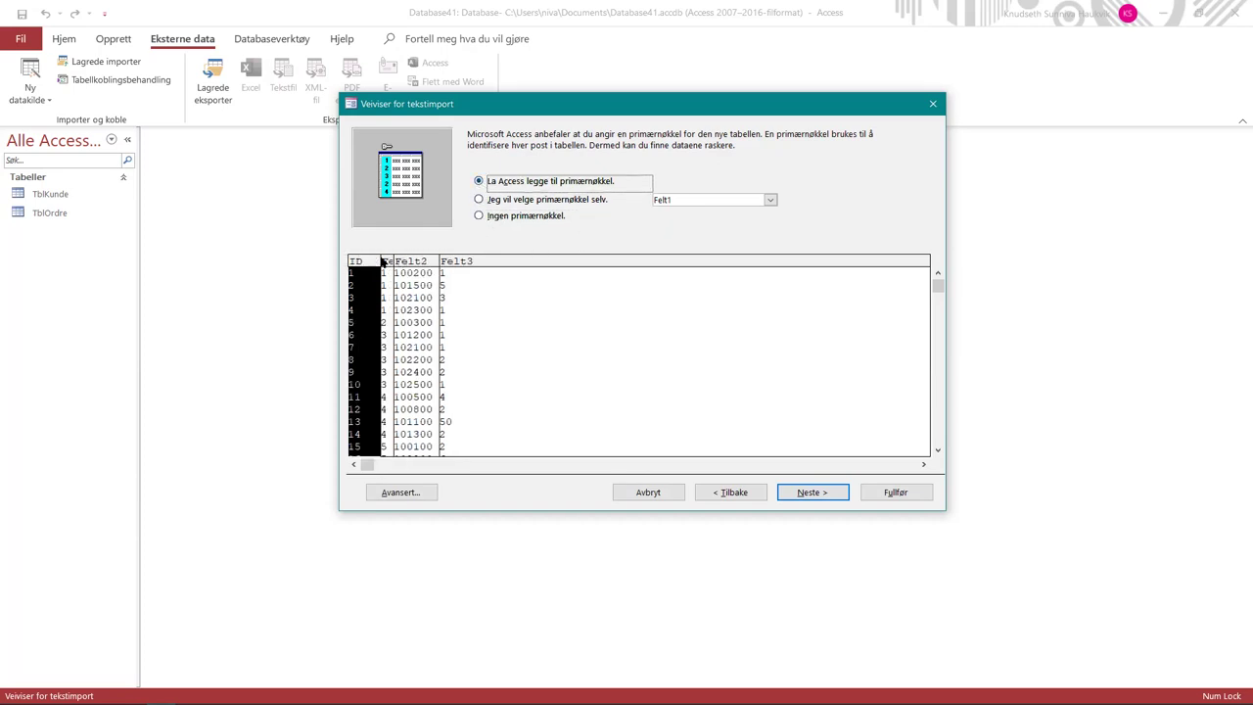
pyautogui.click(479, 200)
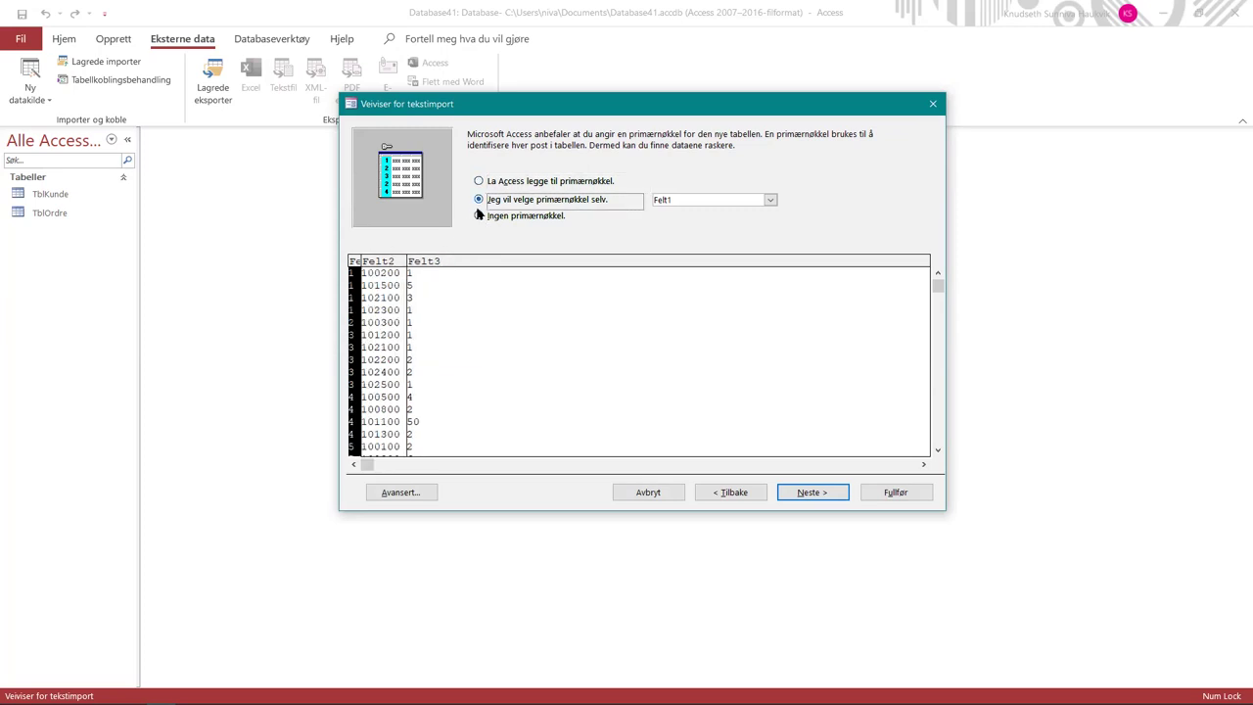
# - Import the order lines without a primary key into the table TblOrdrelinje, without saving the import steps
pyautogui.click(479, 216)
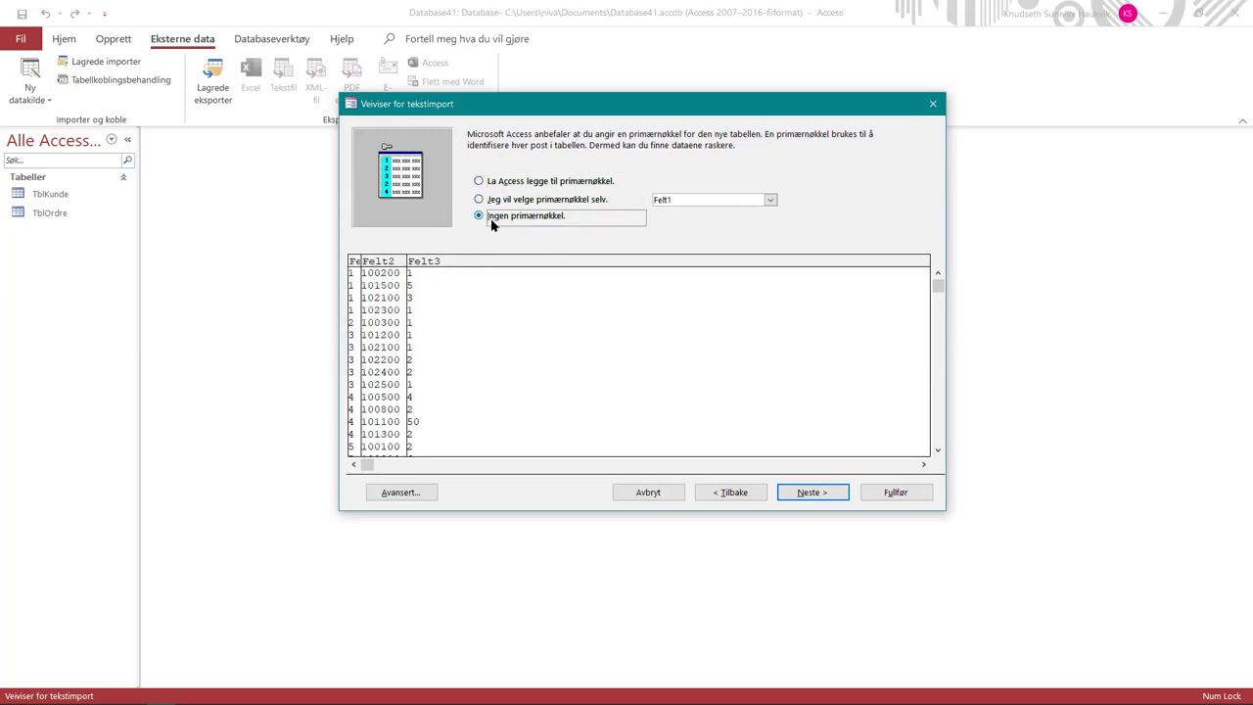
pyautogui.click(814, 492)
pyautogui.click(921, 491)
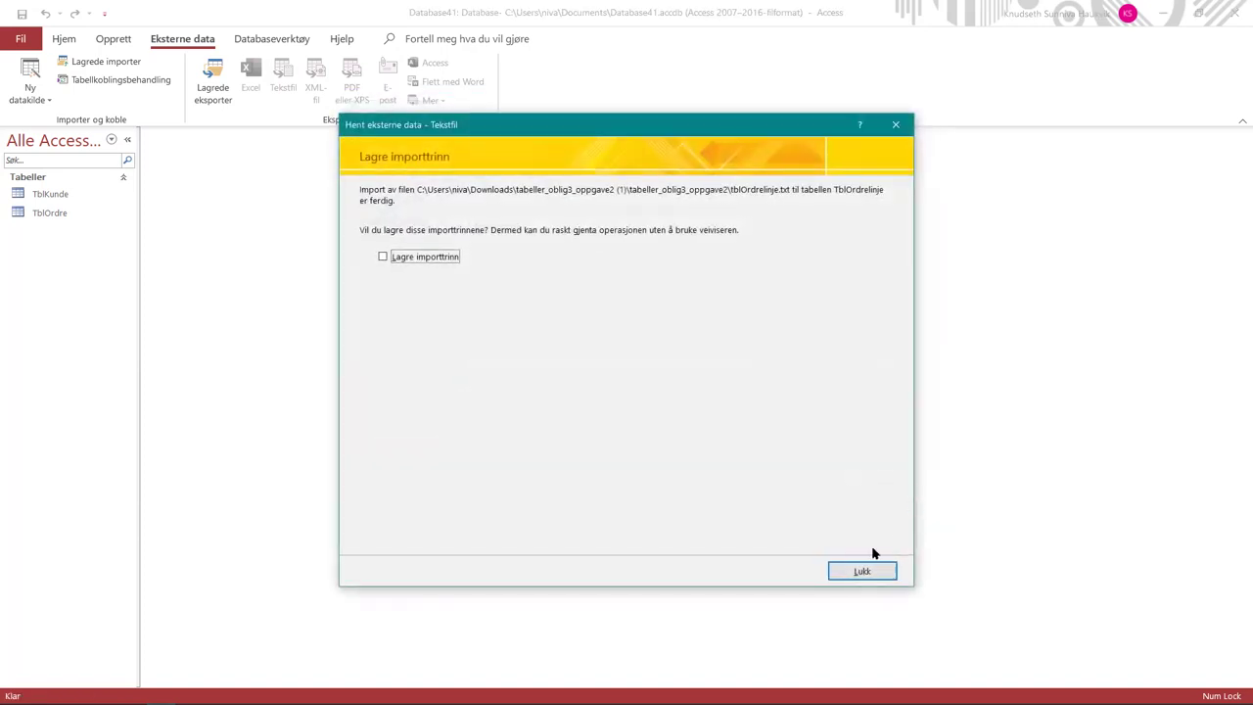
pyautogui.click(870, 572)
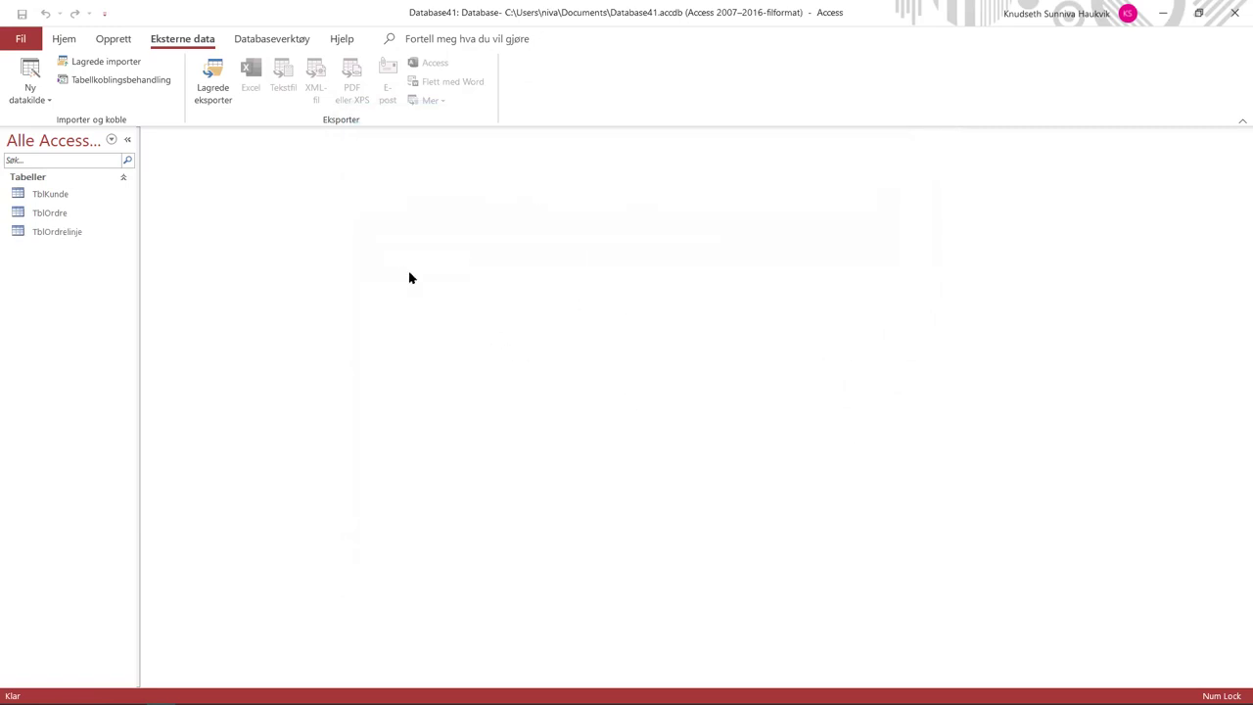
# - Start a text file import into a new table, using tblPostSted from the same folder as the source
pyautogui.click(32, 87)
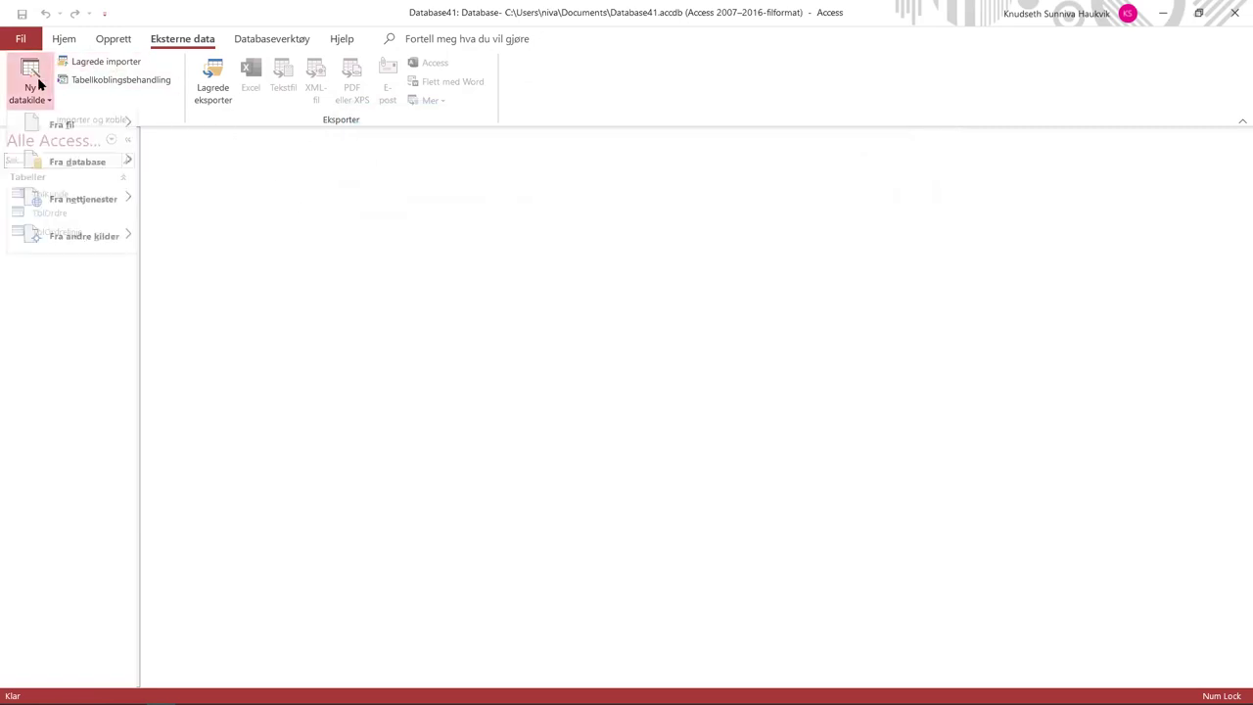
pyautogui.moveTo(84, 131)
pyautogui.click(210, 248)
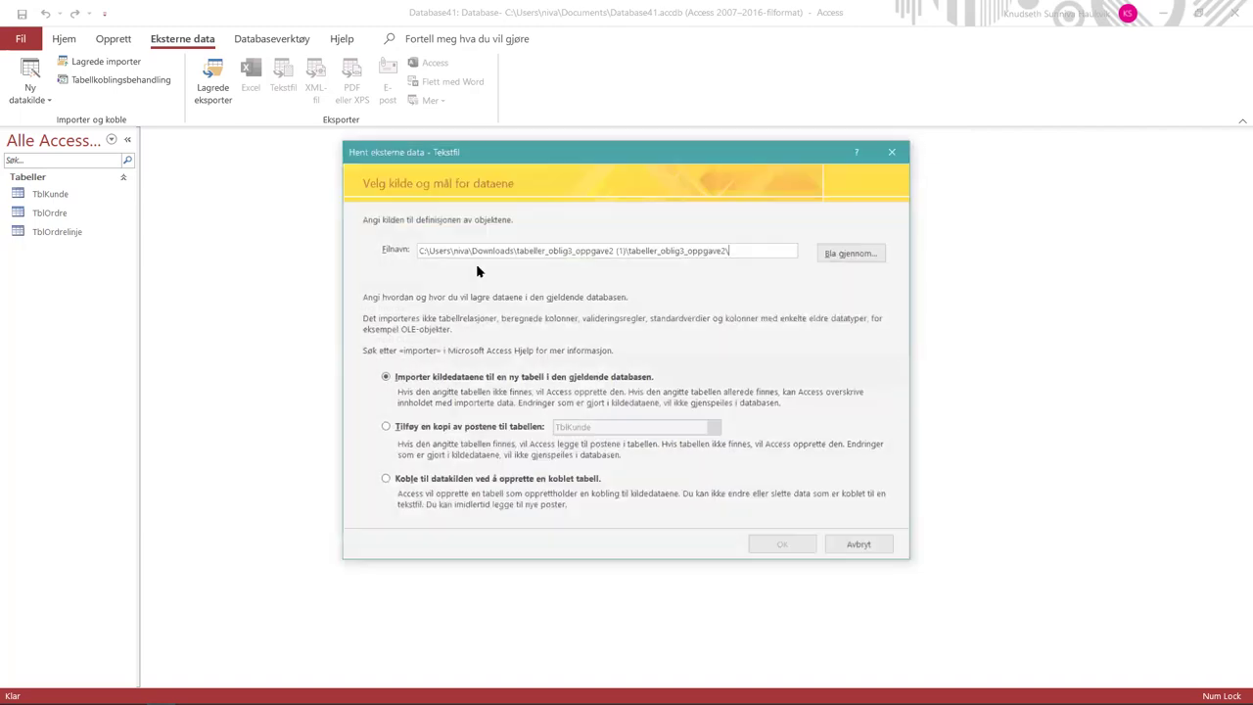
pyautogui.click(850, 253)
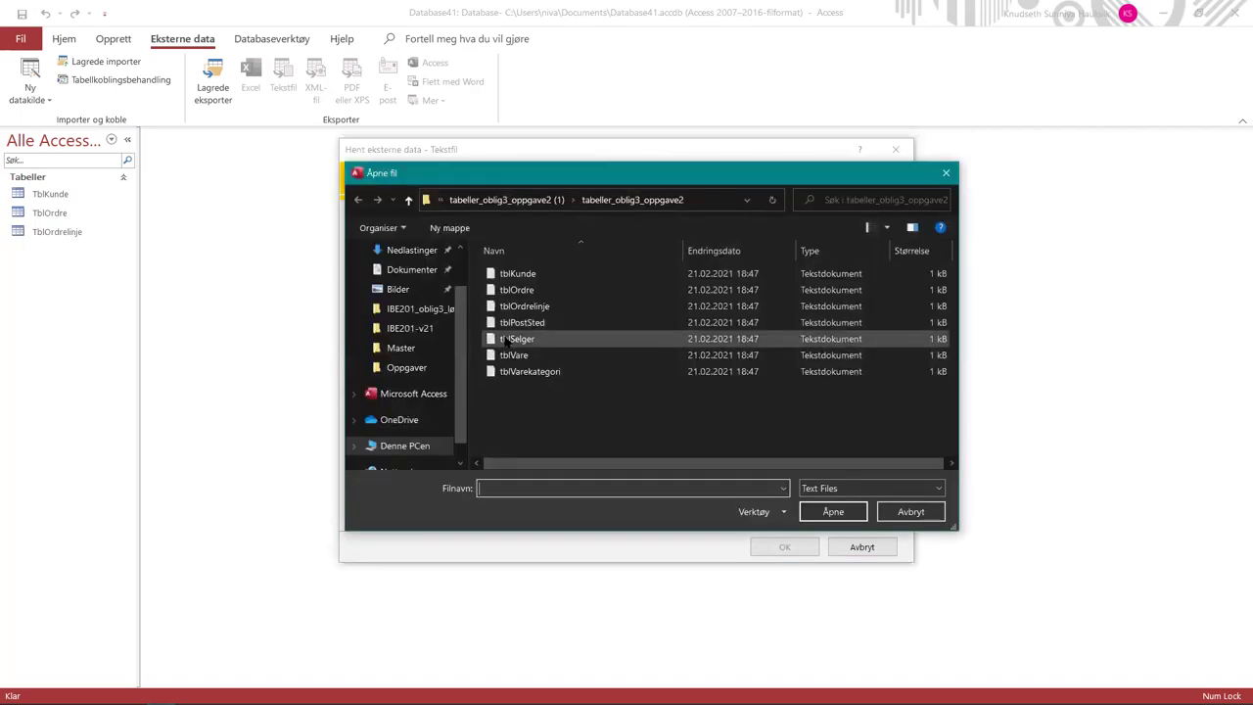
pyautogui.doubleClick(527, 327)
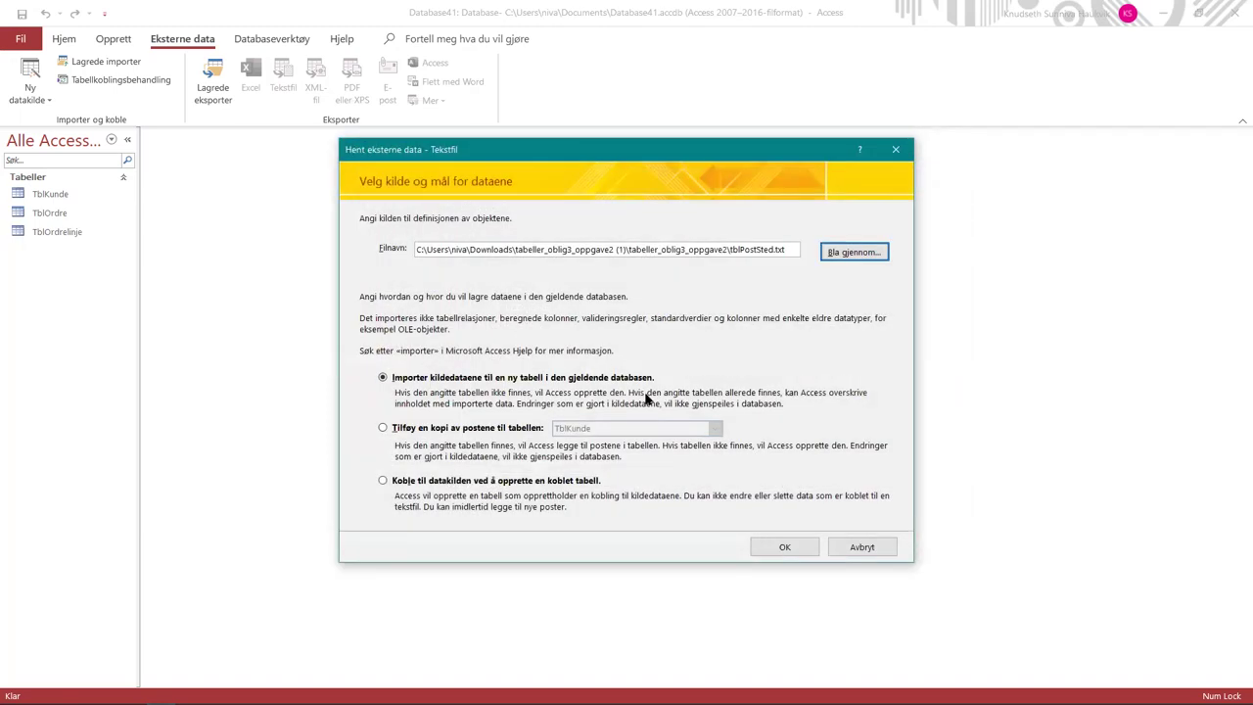
pyautogui.click(793, 547)
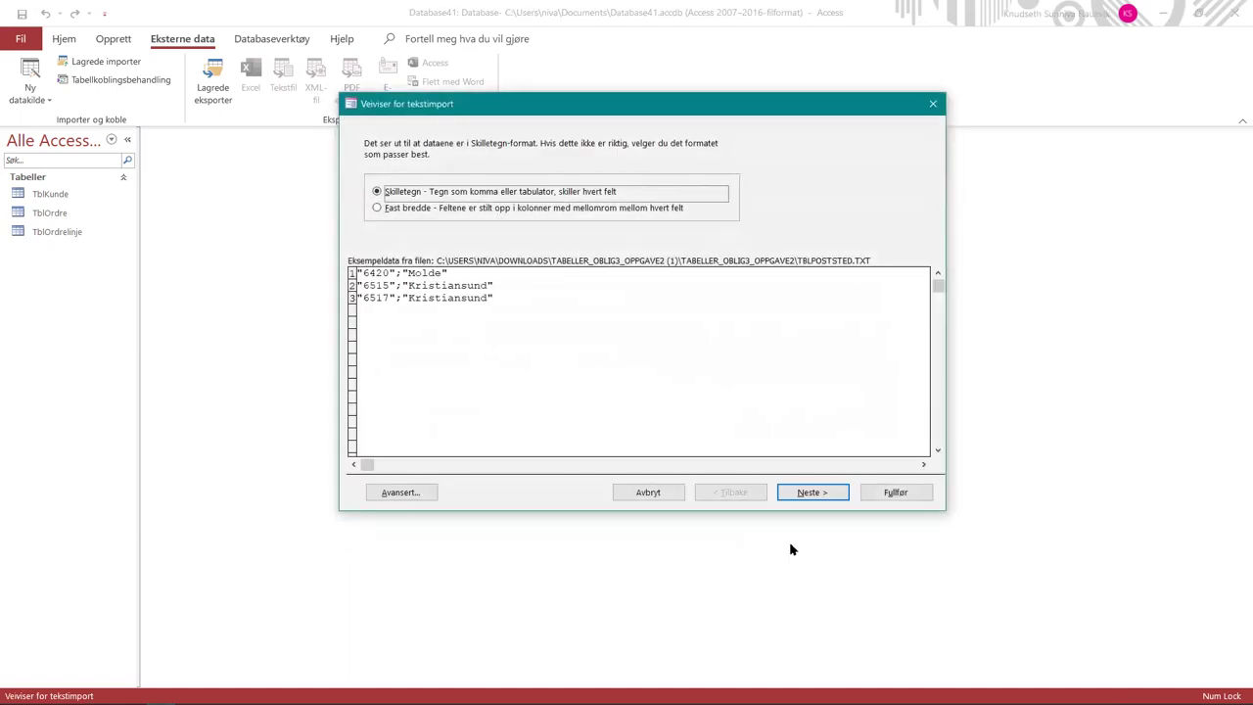
# - Import the postal place data as semicolon-delimited text with Felt1 as primary key into the table TblPostSted, without saving the import steps
pyautogui.click(807, 493)
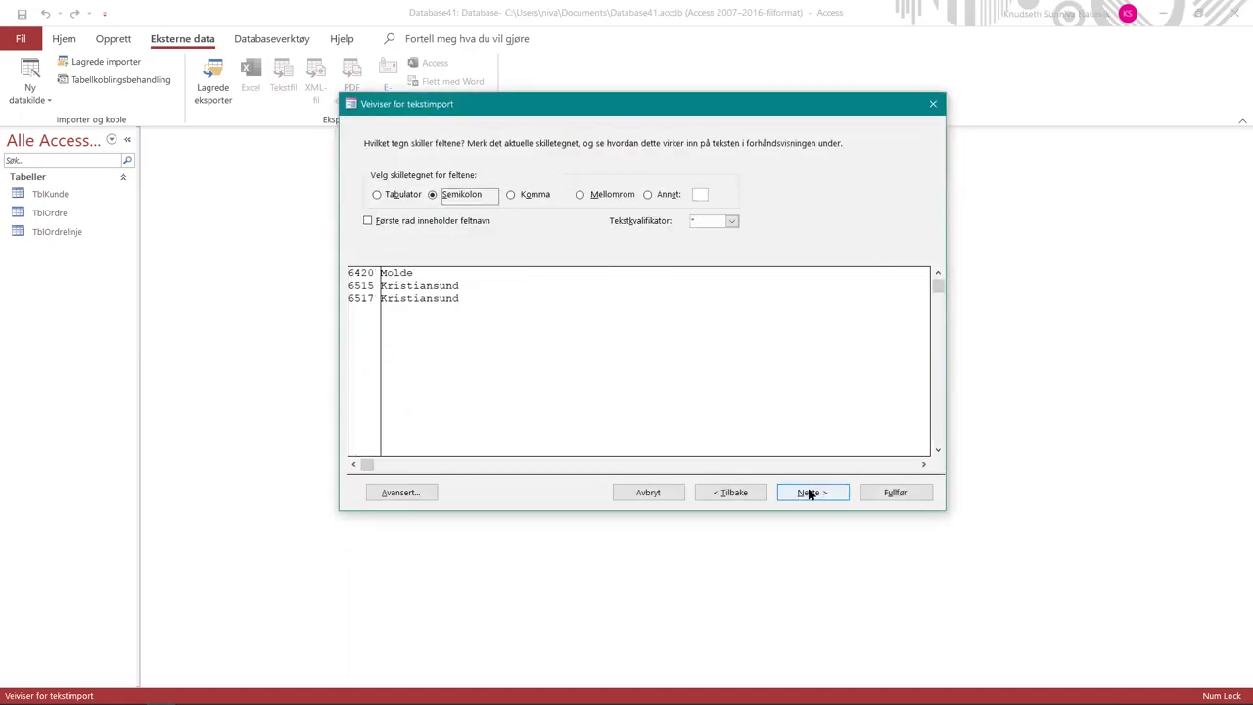
pyautogui.click(808, 494)
pyautogui.click(809, 493)
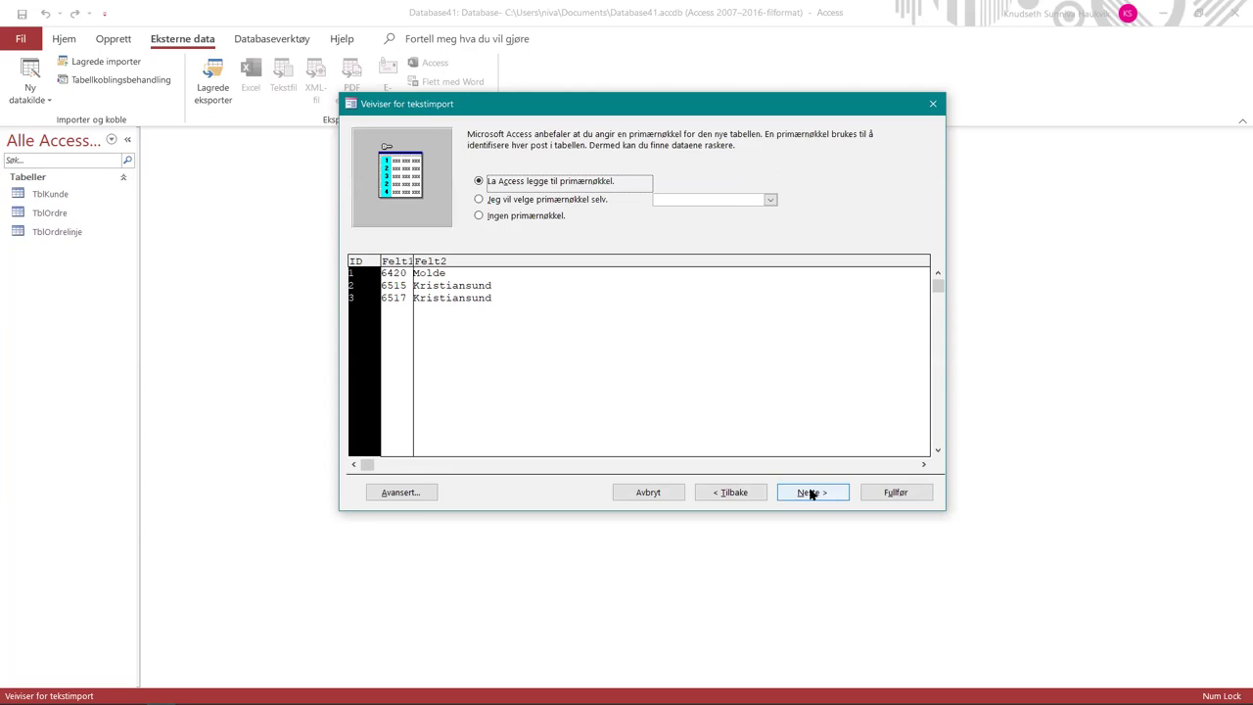
pyautogui.click(479, 200)
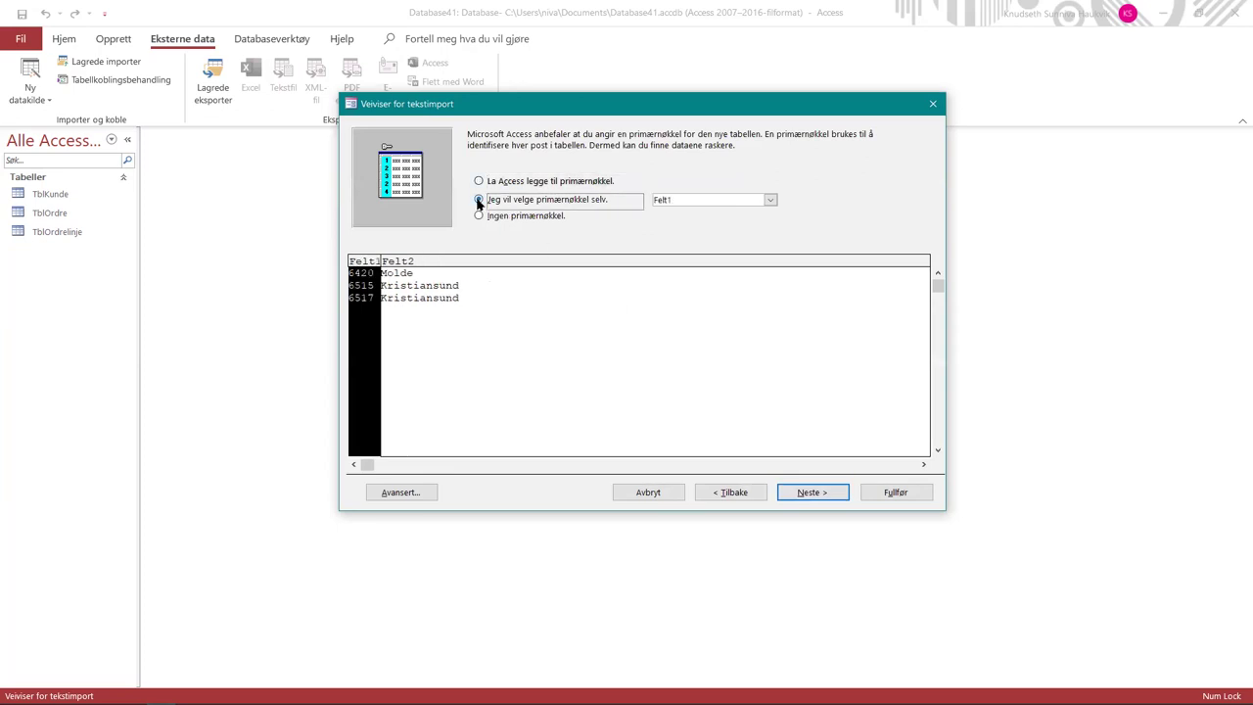
pyautogui.click(809, 493)
pyautogui.click(878, 496)
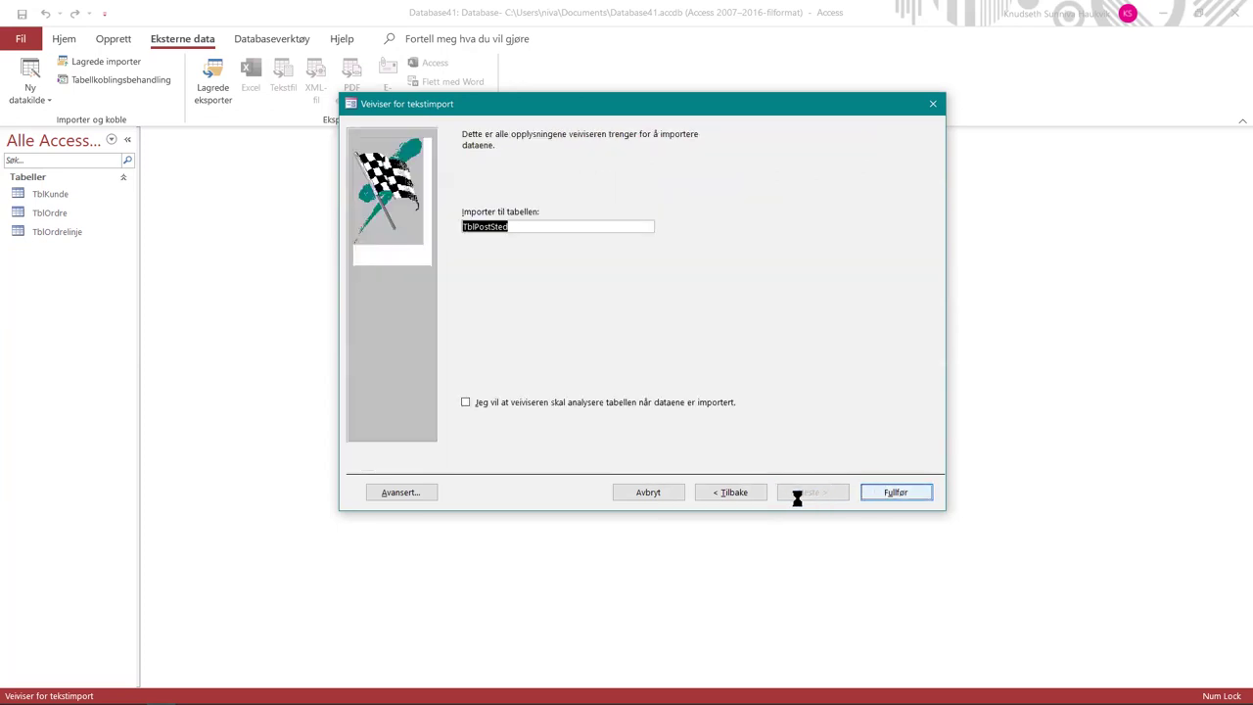
pyautogui.click(874, 568)
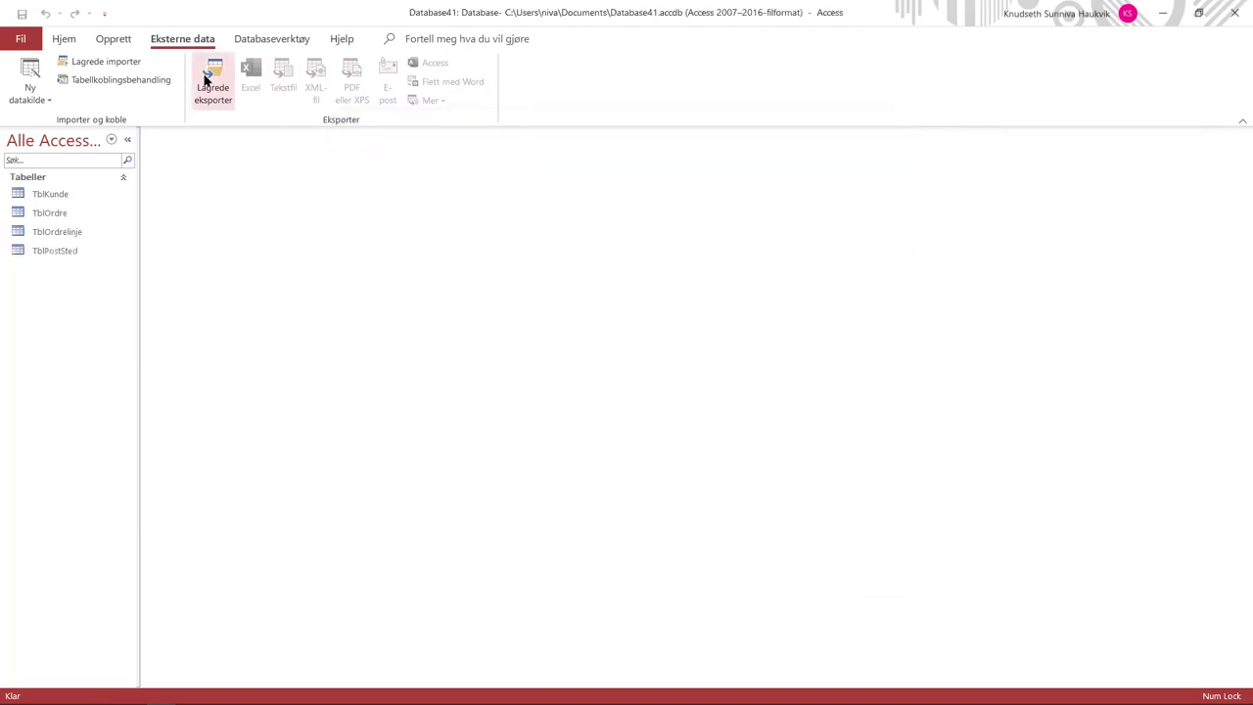
# - Start a text file import into a new table, using tblSelger from the tabeller_oblig3_oppgave2 folder as the source
pyautogui.click(30, 86)
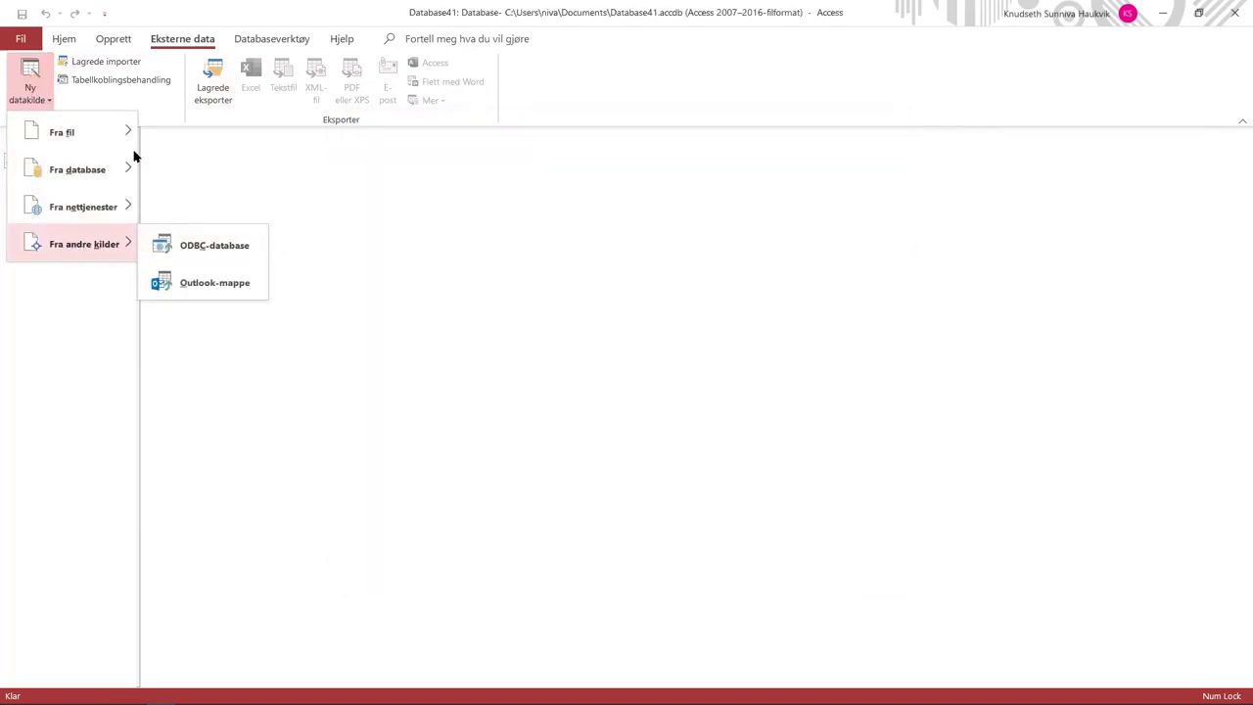
pyautogui.moveTo(112, 131)
pyautogui.click(234, 238)
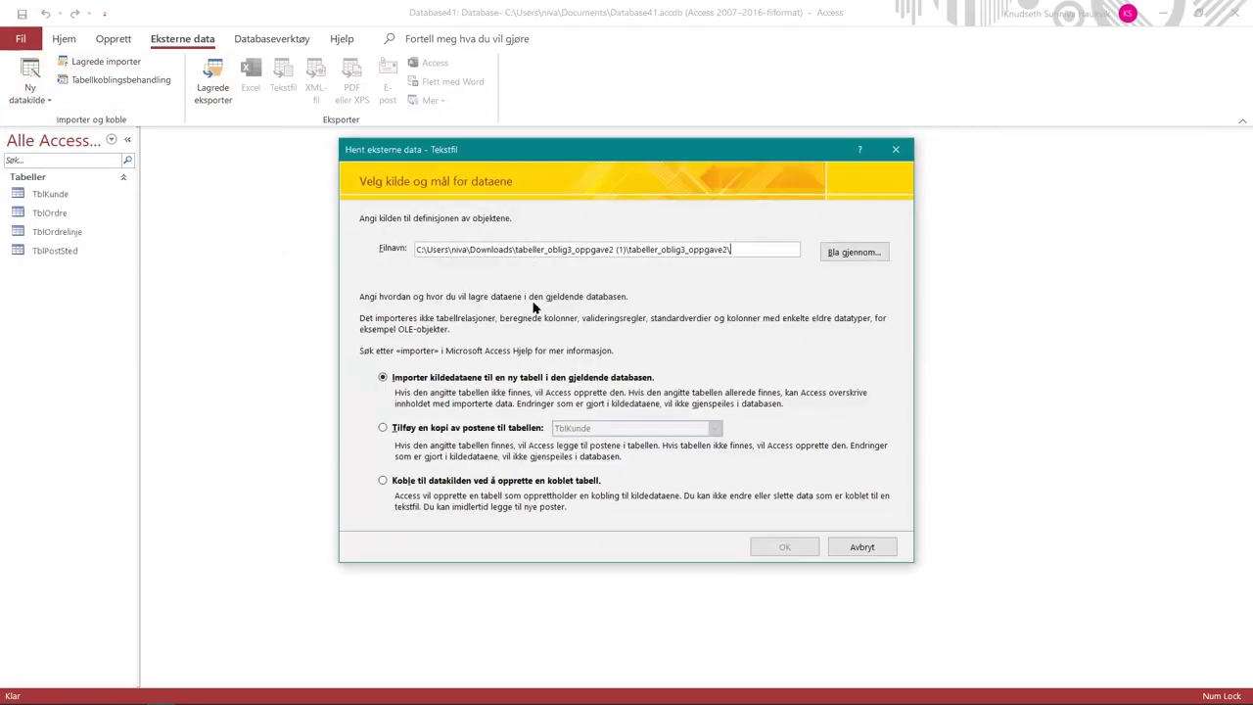
pyautogui.click(867, 252)
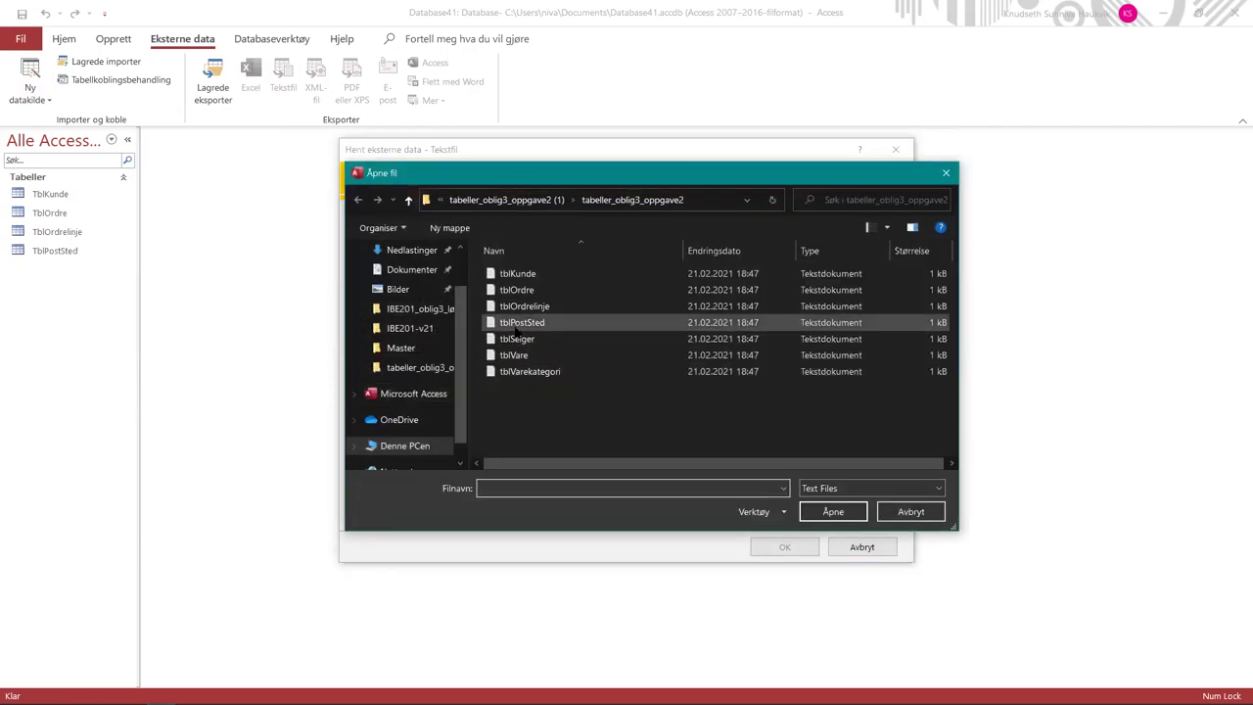
pyautogui.doubleClick(529, 338)
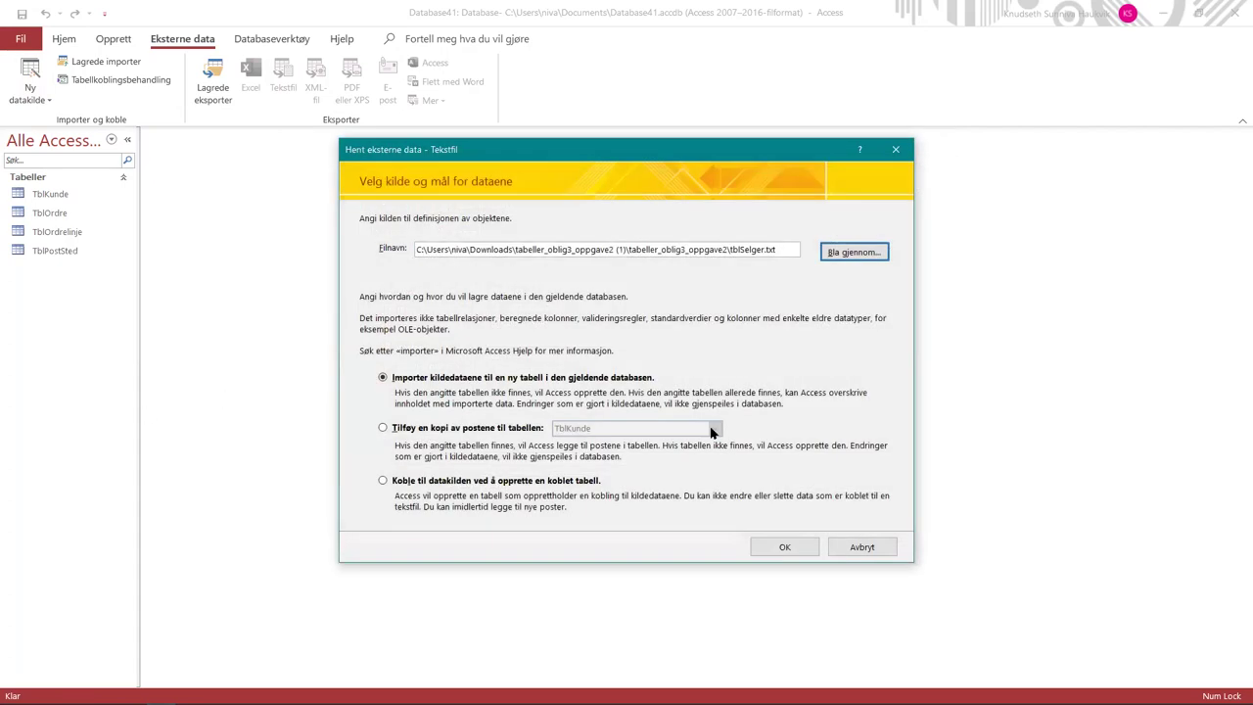
pyautogui.click(786, 549)
# - Import the seller data as semicolon-delimited text with Felt1 as primary key into the table TblSelger, without saving the import steps
pyautogui.click(815, 494)
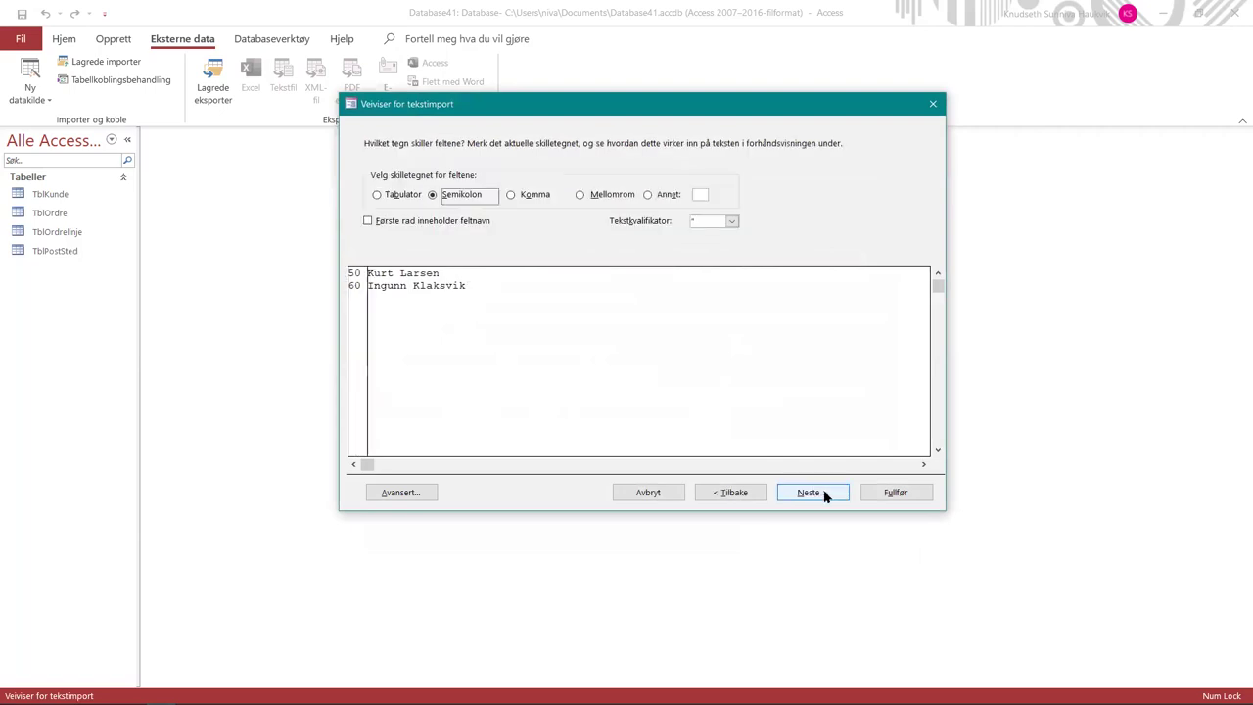
pyautogui.click(826, 496)
pyautogui.click(836, 491)
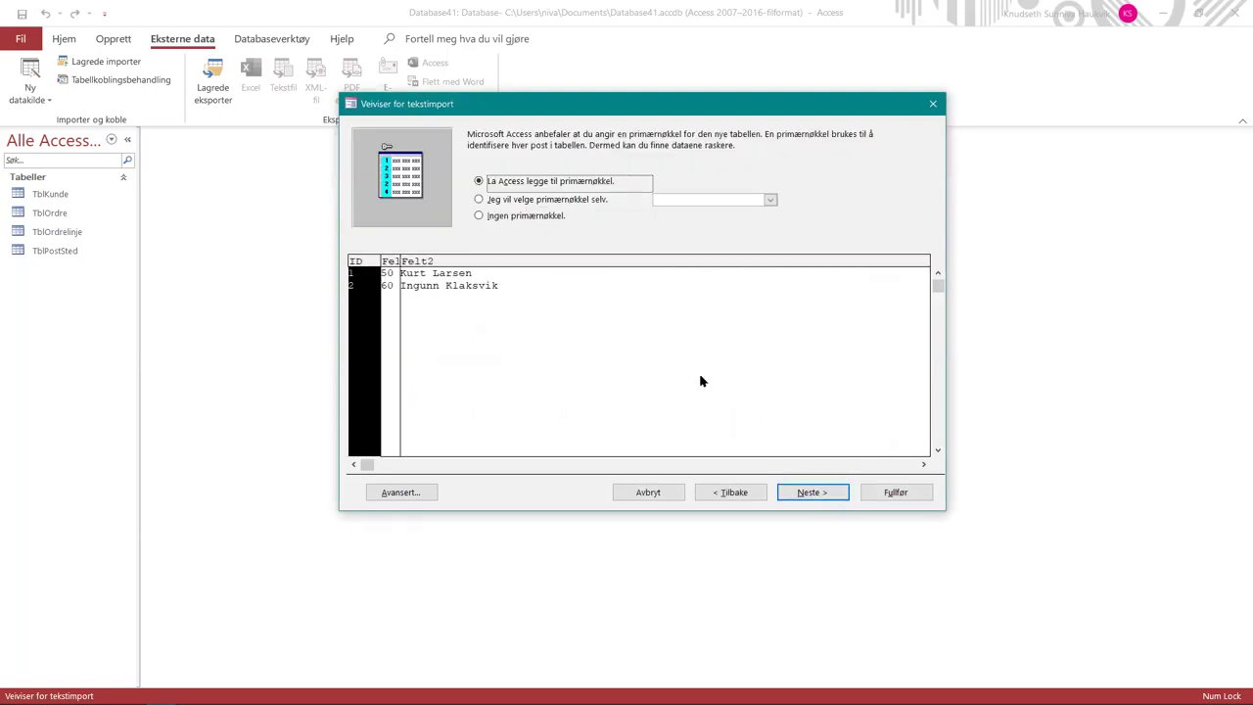
pyautogui.click(478, 200)
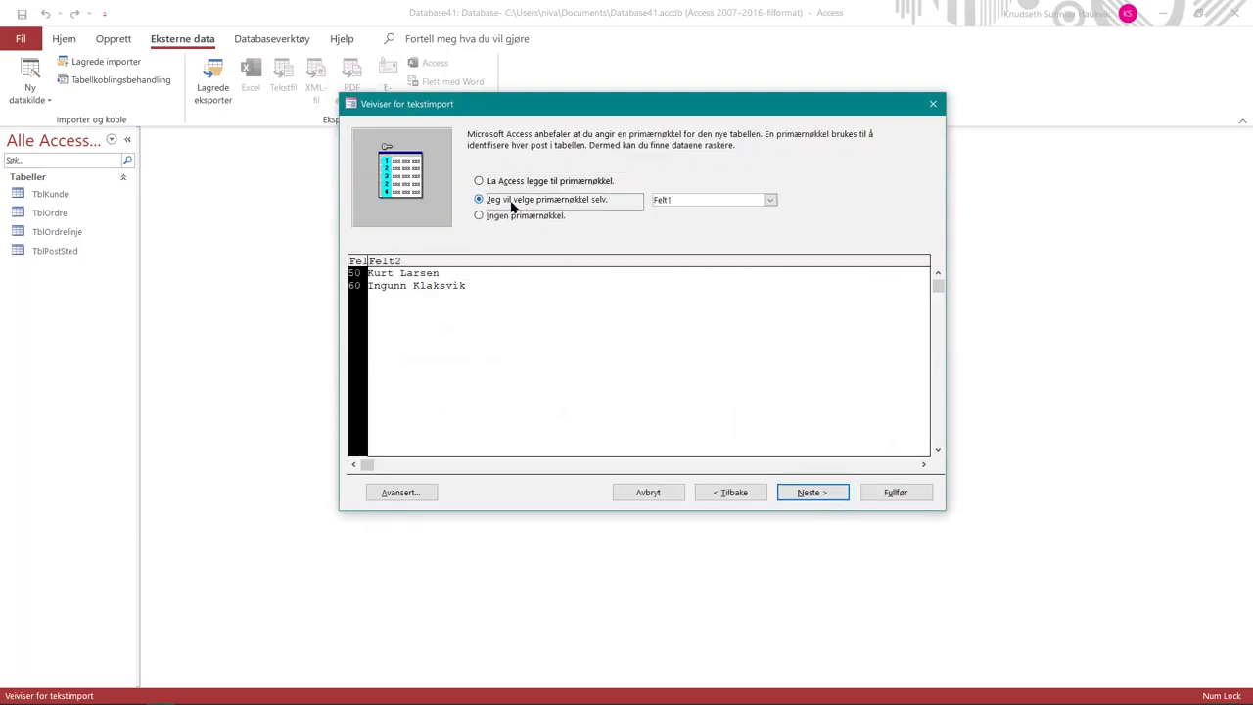
pyautogui.click(813, 493)
pyautogui.click(865, 490)
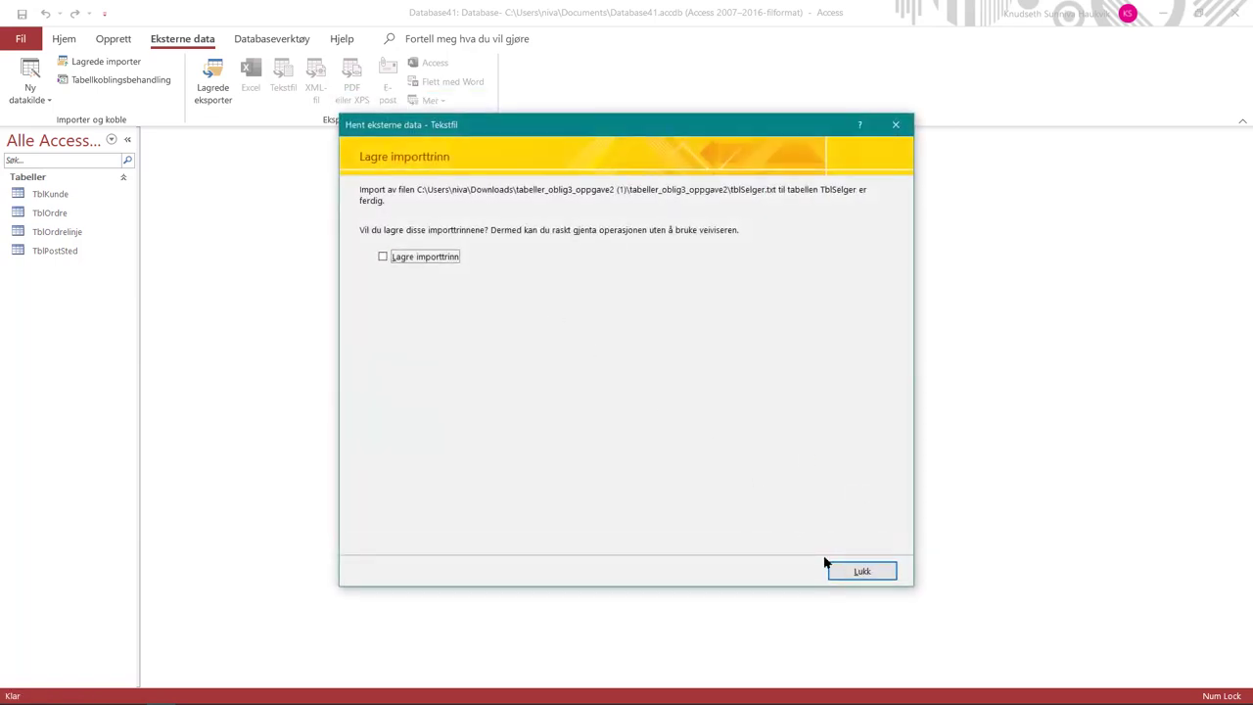
pyautogui.click(834, 568)
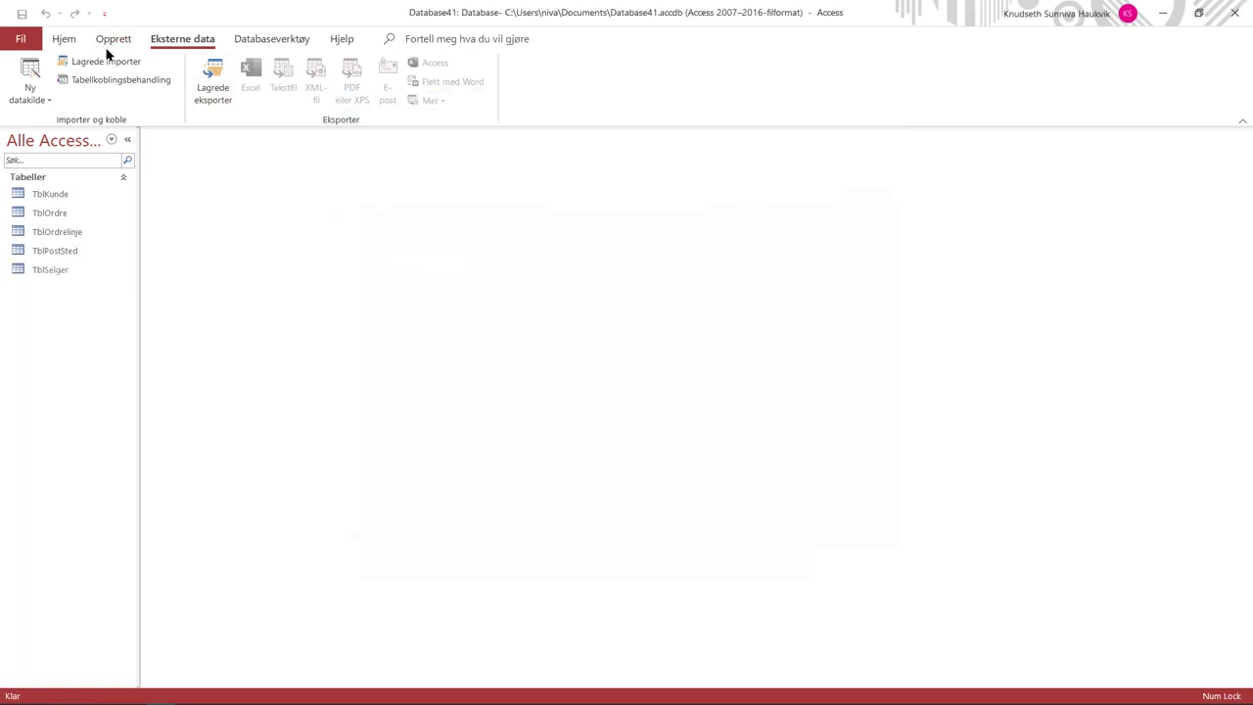
# - Start a text file import into a new table, using tblVare from the same folder as the source
pyautogui.click(46, 102)
pyautogui.moveTo(87, 132)
pyautogui.click(196, 244)
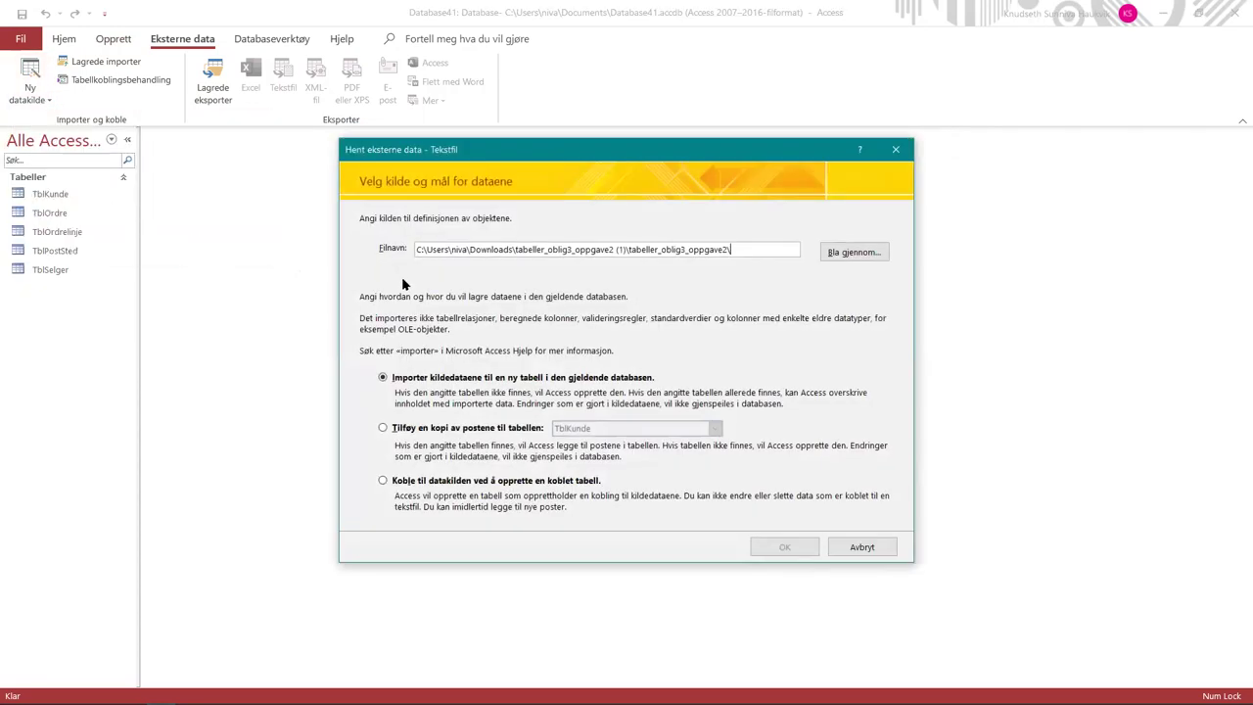
pyautogui.click(855, 252)
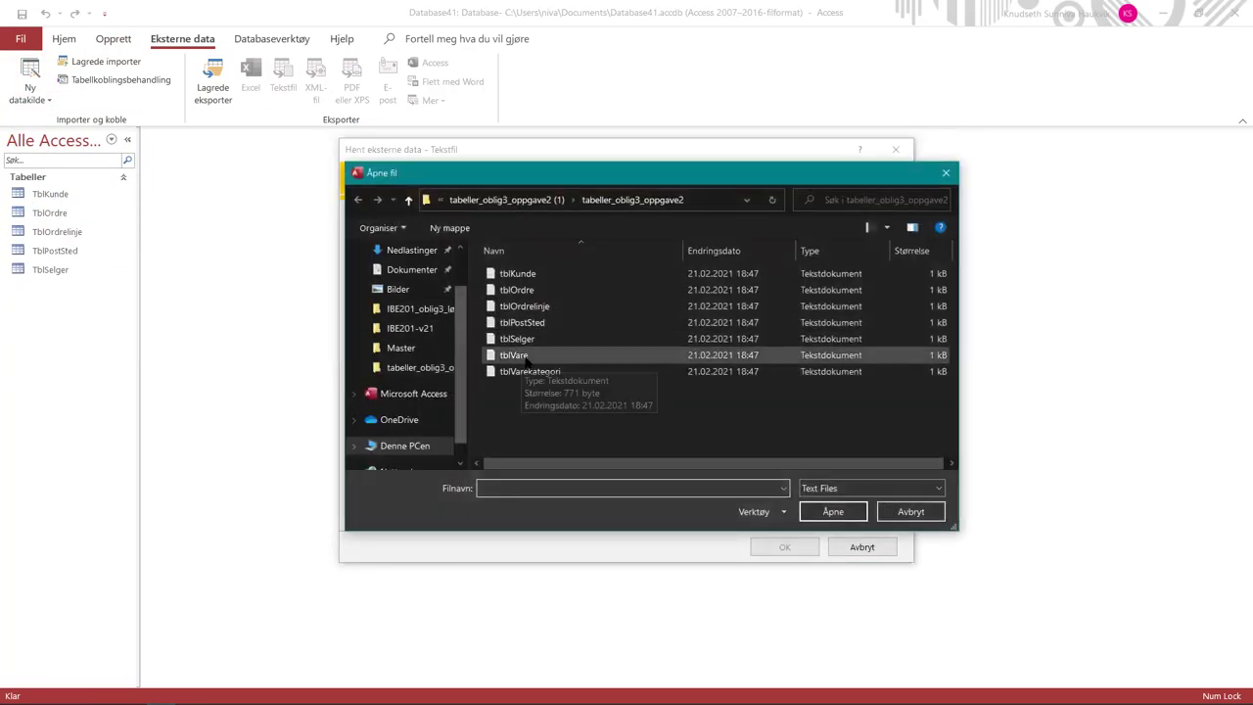
pyautogui.doubleClick(525, 359)
pyautogui.click(787, 549)
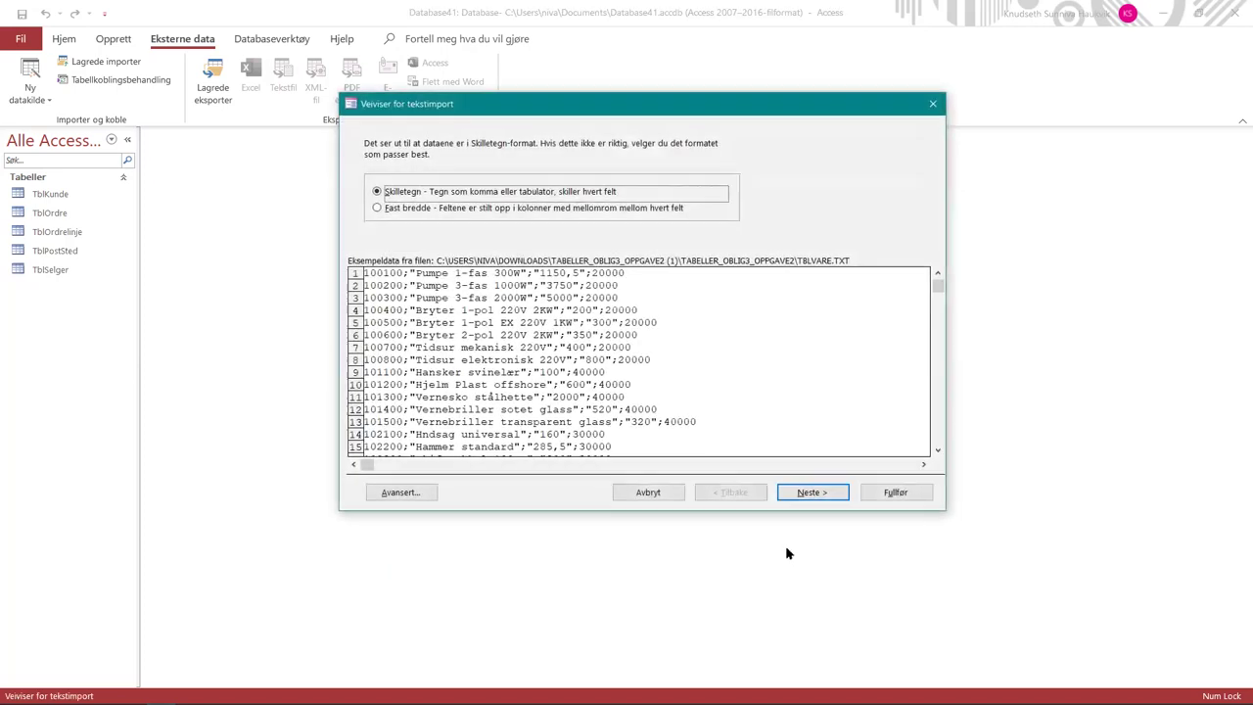
# - Import the product data as semicolon-delimited text with Felt1 as primary key into the table TblVare, without saving the import steps
pyautogui.click(802, 495)
pyautogui.click(811, 492)
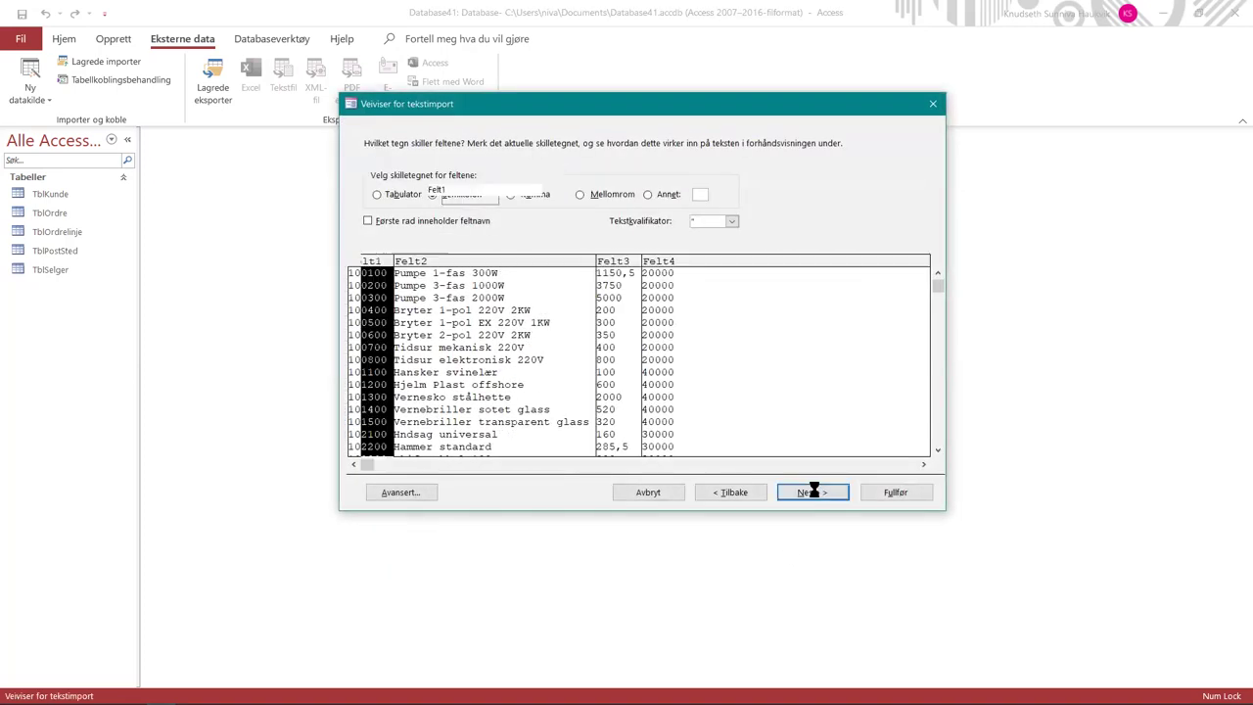
pyautogui.click(816, 493)
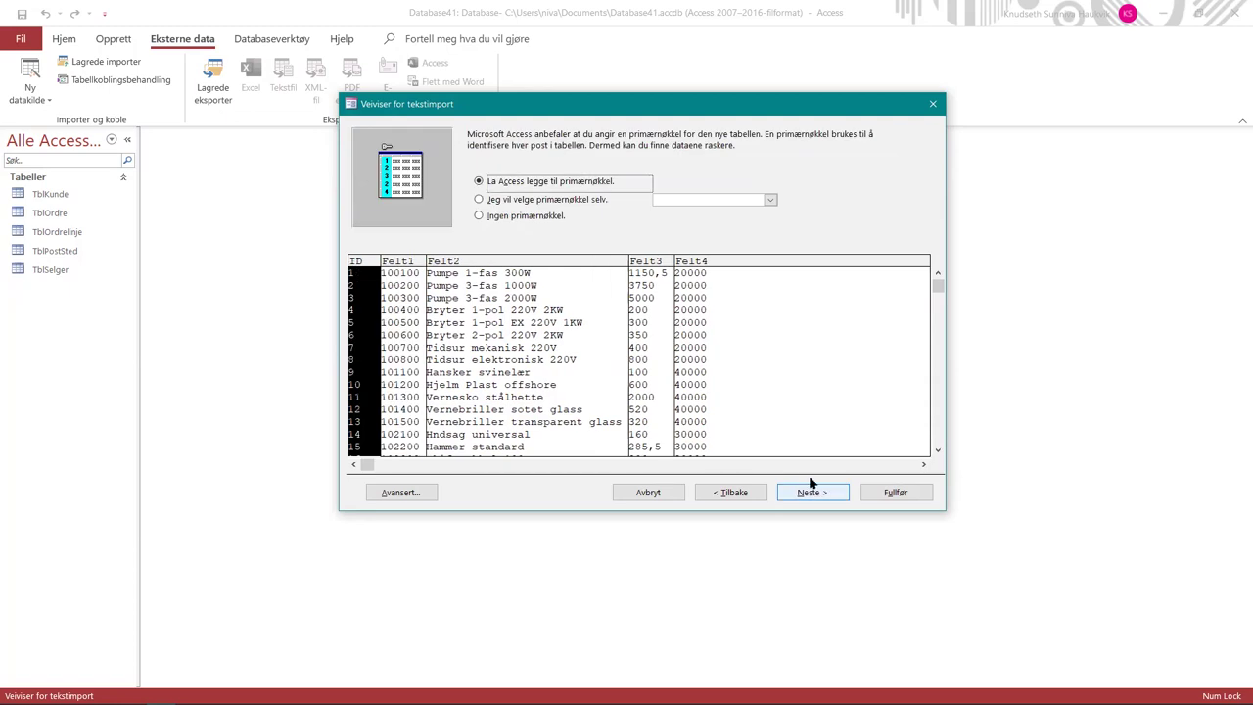
pyautogui.click(479, 199)
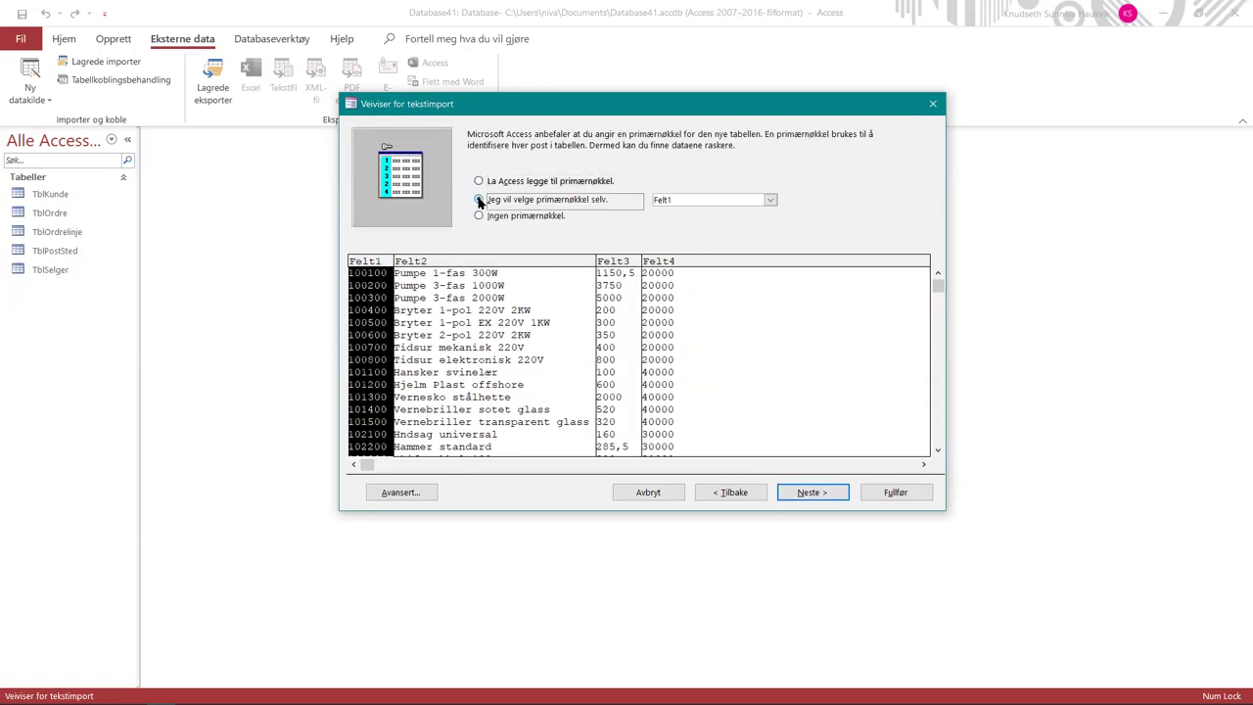
pyautogui.click(812, 493)
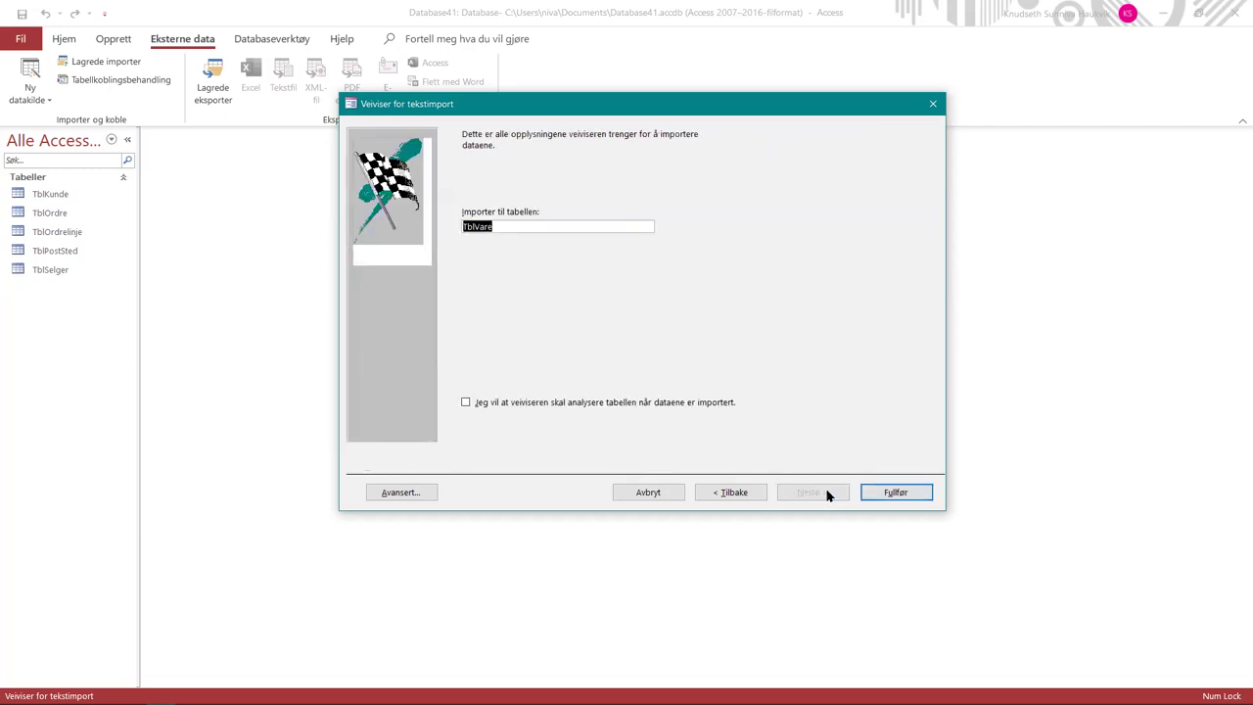
pyautogui.click(861, 492)
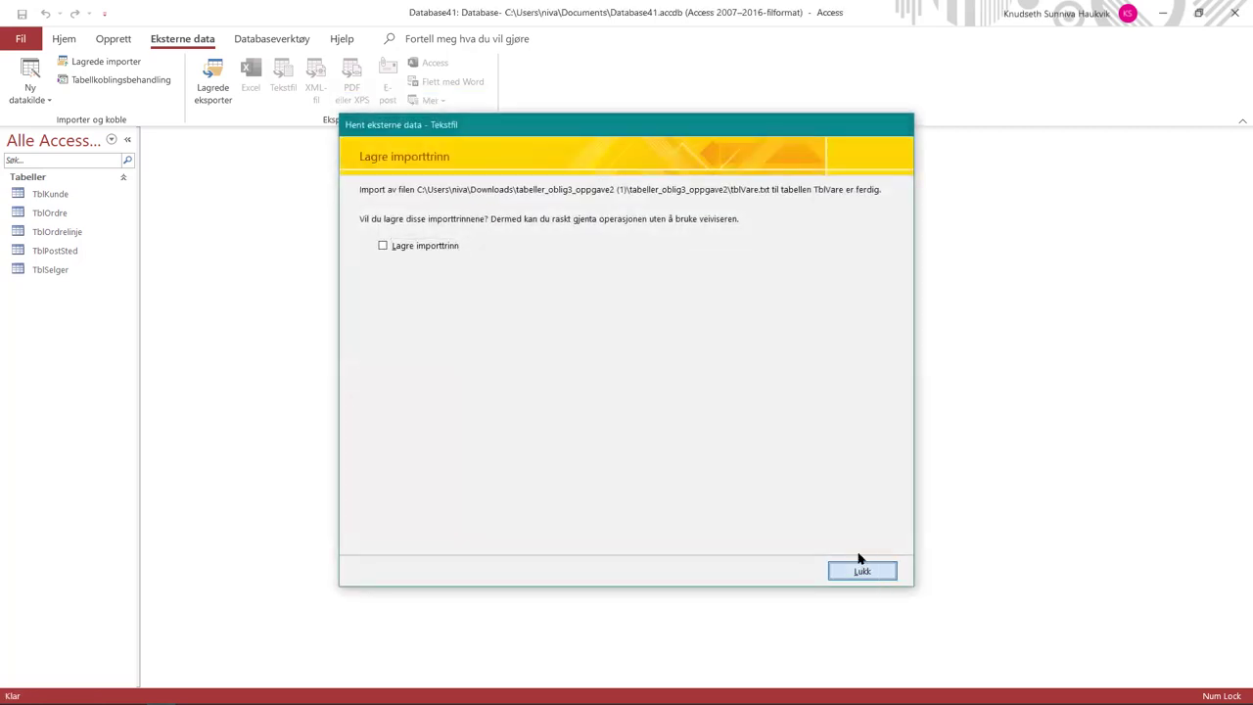
pyautogui.click(860, 566)
# - Start a text file import into a new table, using tblVarekategori from the same folder as the source
pyautogui.click(30, 78)
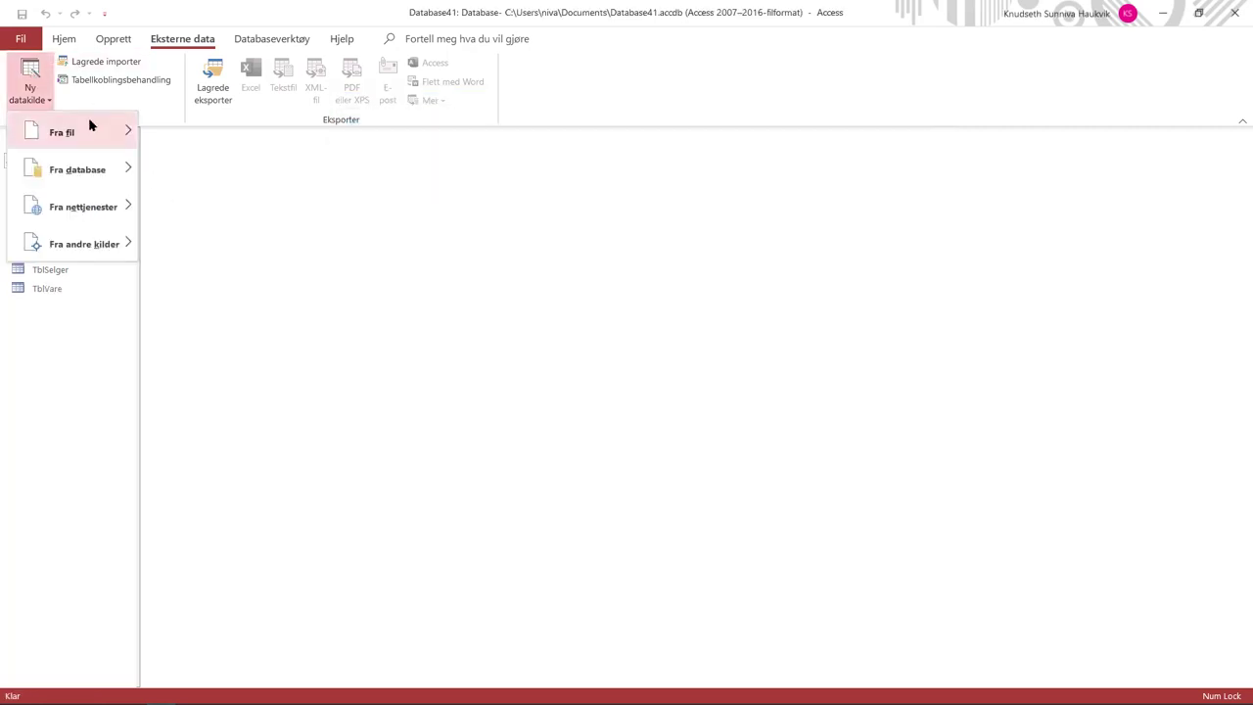
pyautogui.moveTo(90, 128)
pyautogui.click(217, 245)
pyautogui.click(848, 252)
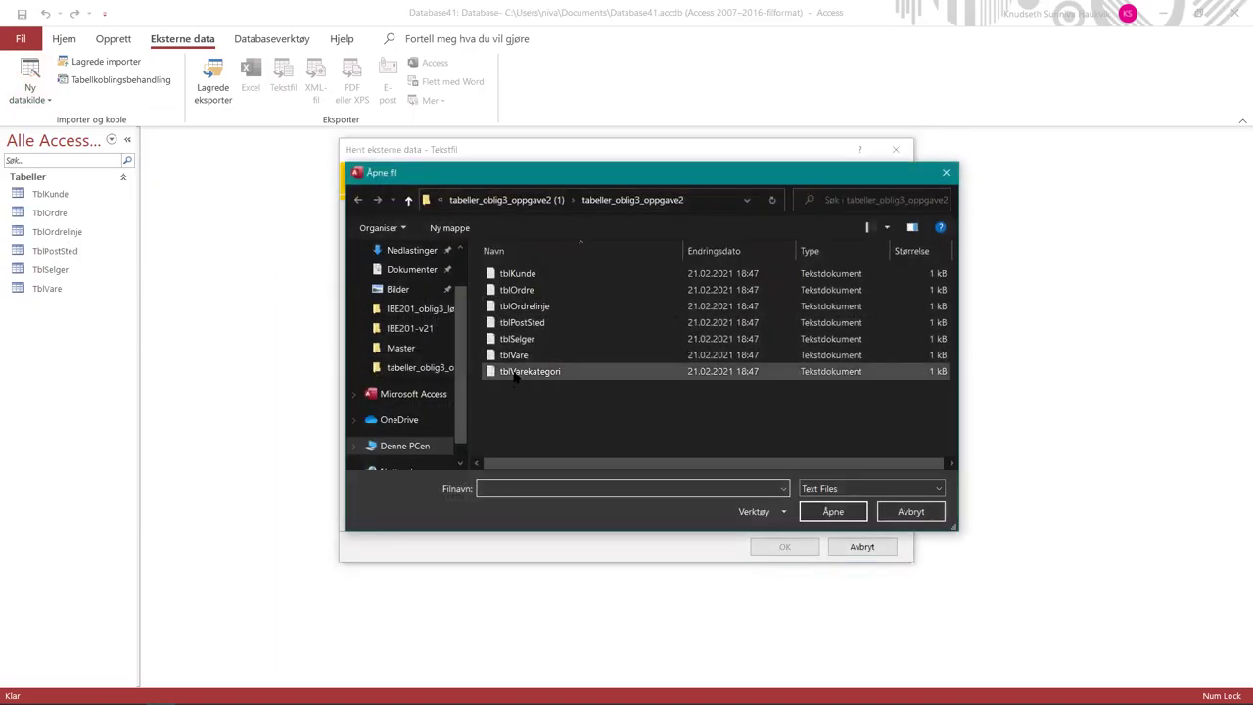
pyautogui.doubleClick(516, 377)
pyautogui.click(786, 546)
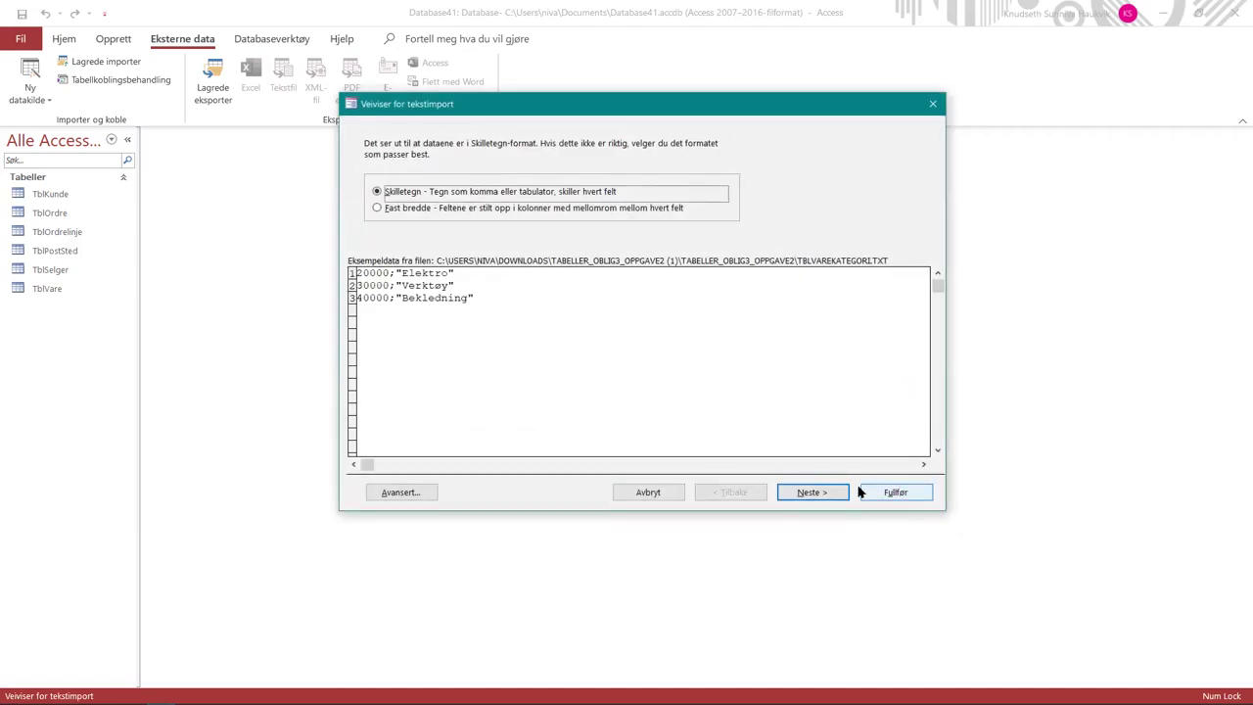
# - Import the product category data as semicolon-delimited text with Felt1 as primary key into the table TblVarekategori, without saving the import steps
pyautogui.click(843, 492)
pyautogui.click(844, 491)
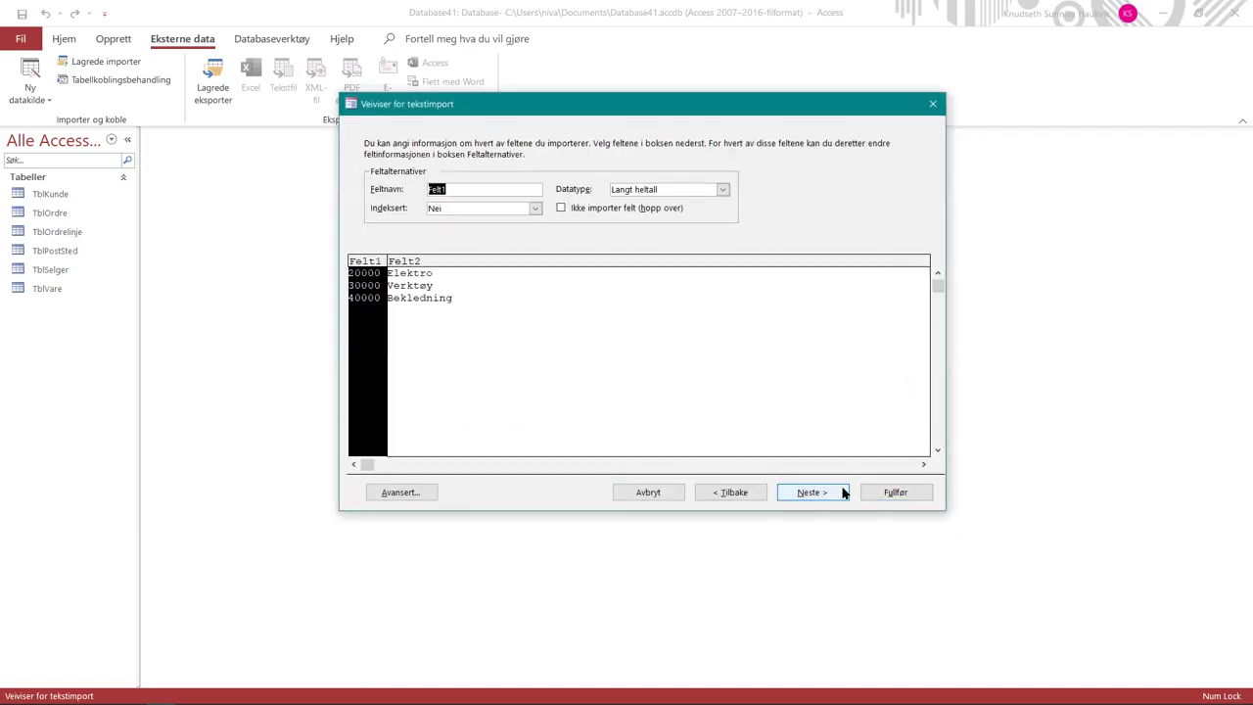
pyautogui.click(843, 493)
pyautogui.click(479, 199)
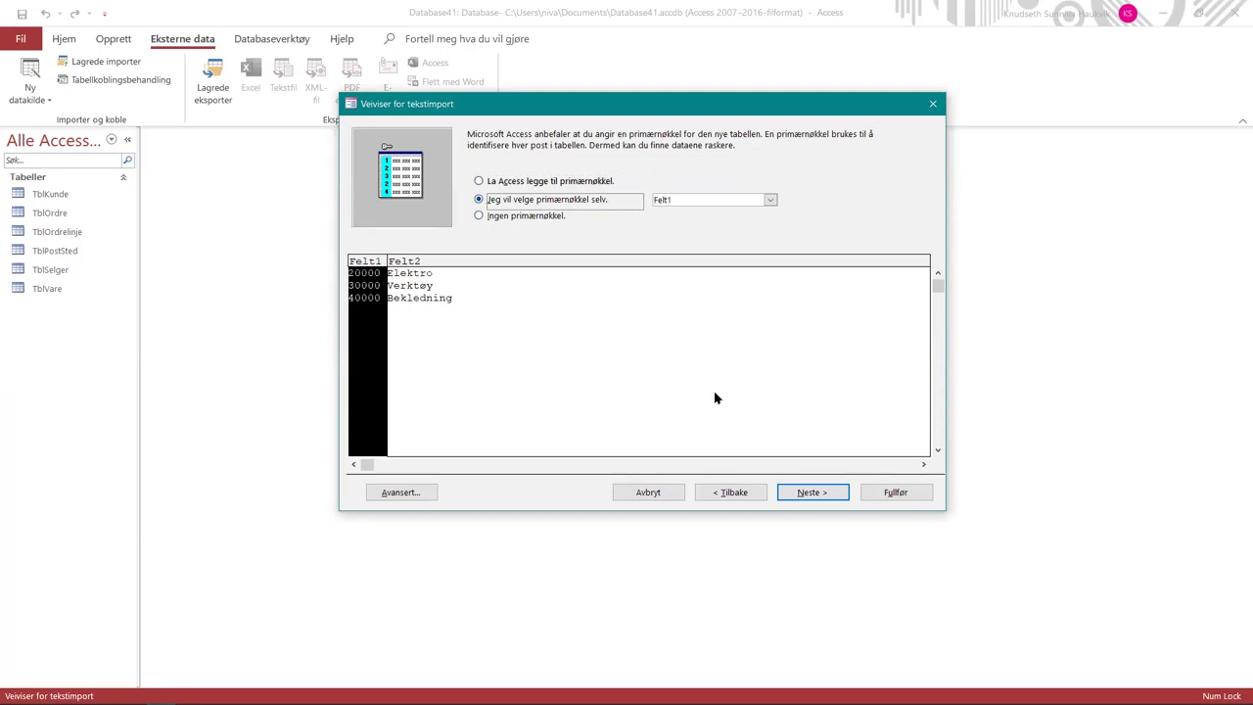
pyautogui.click(824, 493)
pyautogui.click(898, 492)
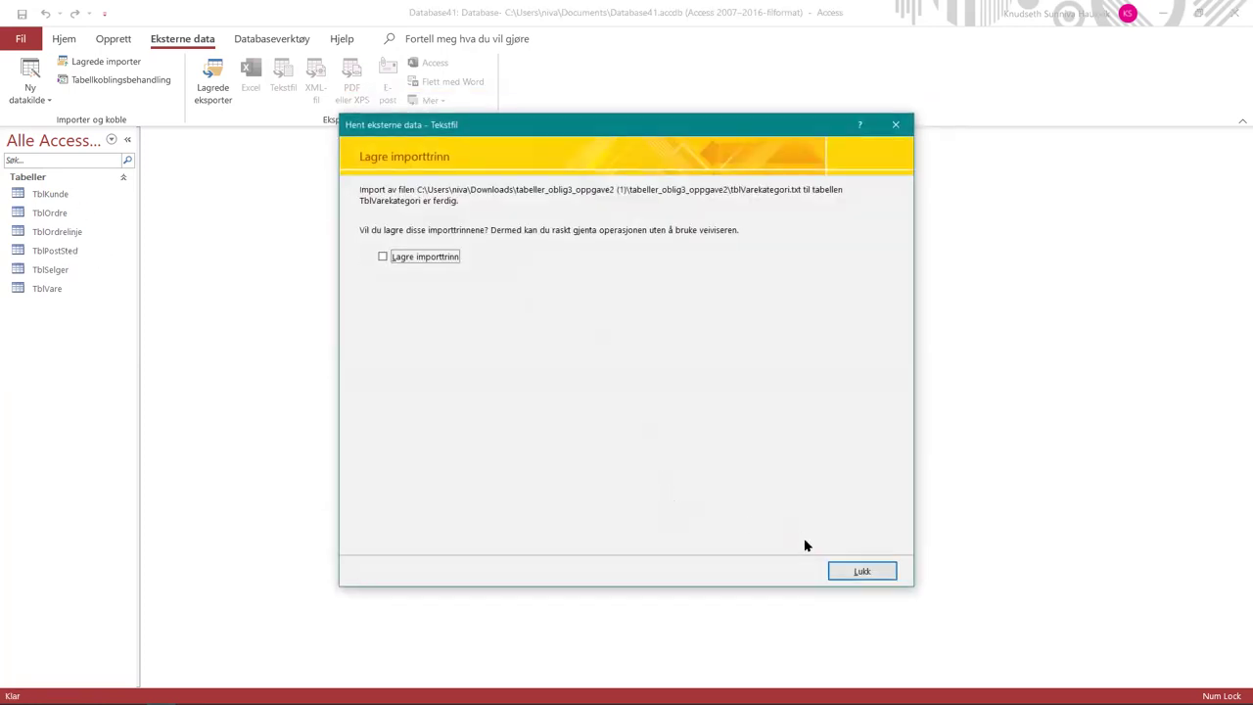
pyautogui.click(848, 569)
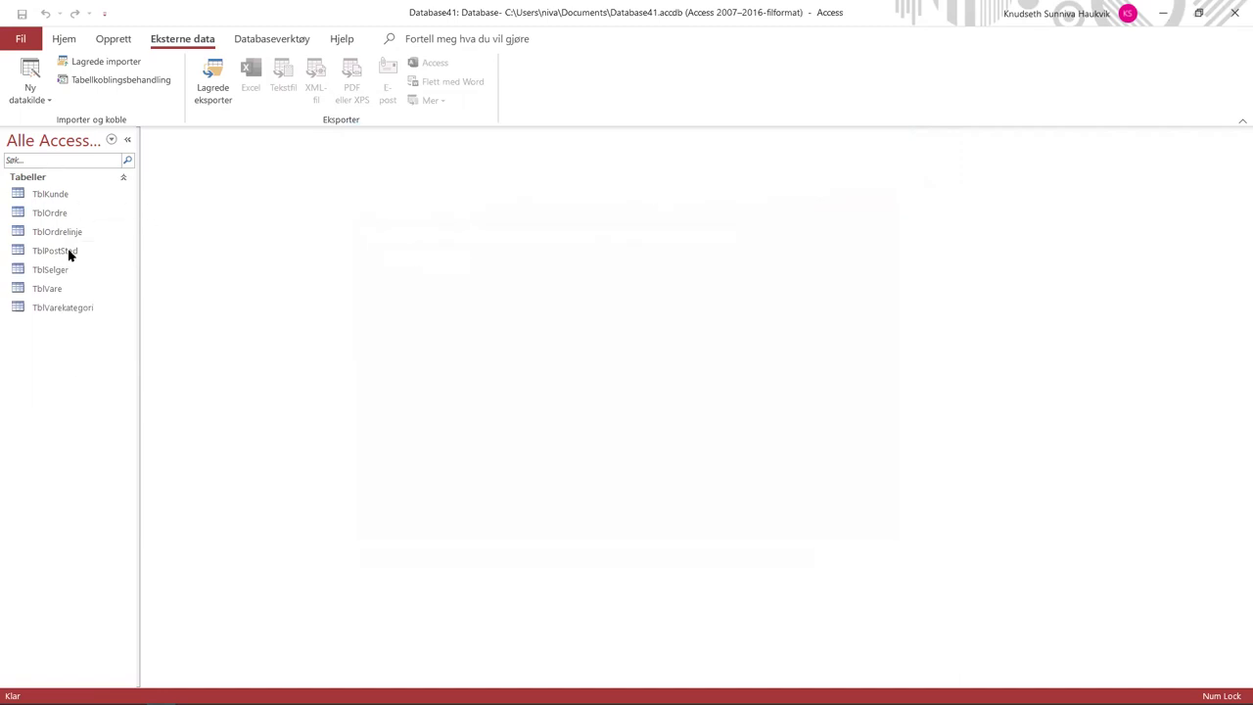
# - Rename the fields of TblKunde in its design to Kundenr, Navn, Gateadresse and Postnummer, and save and close the table
pyautogui.doubleClick(73, 193)
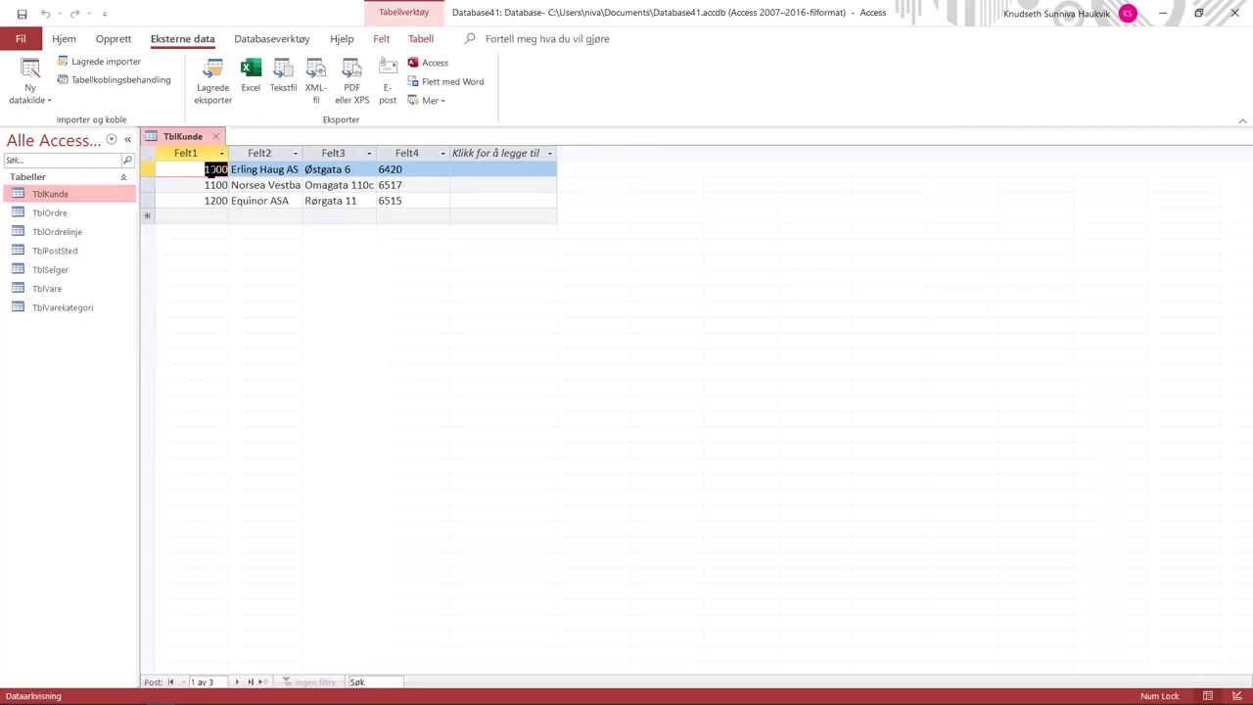
pyautogui.click(29, 79)
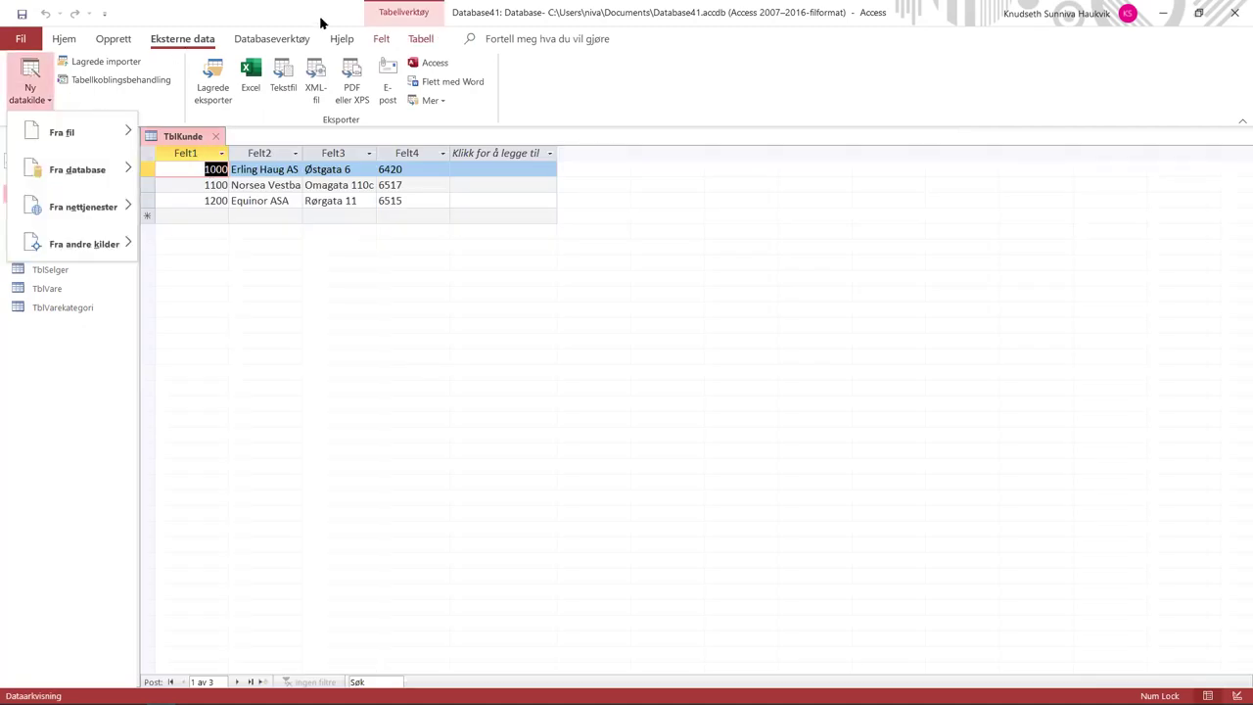
pyautogui.click(404, 37)
pyautogui.click(381, 38)
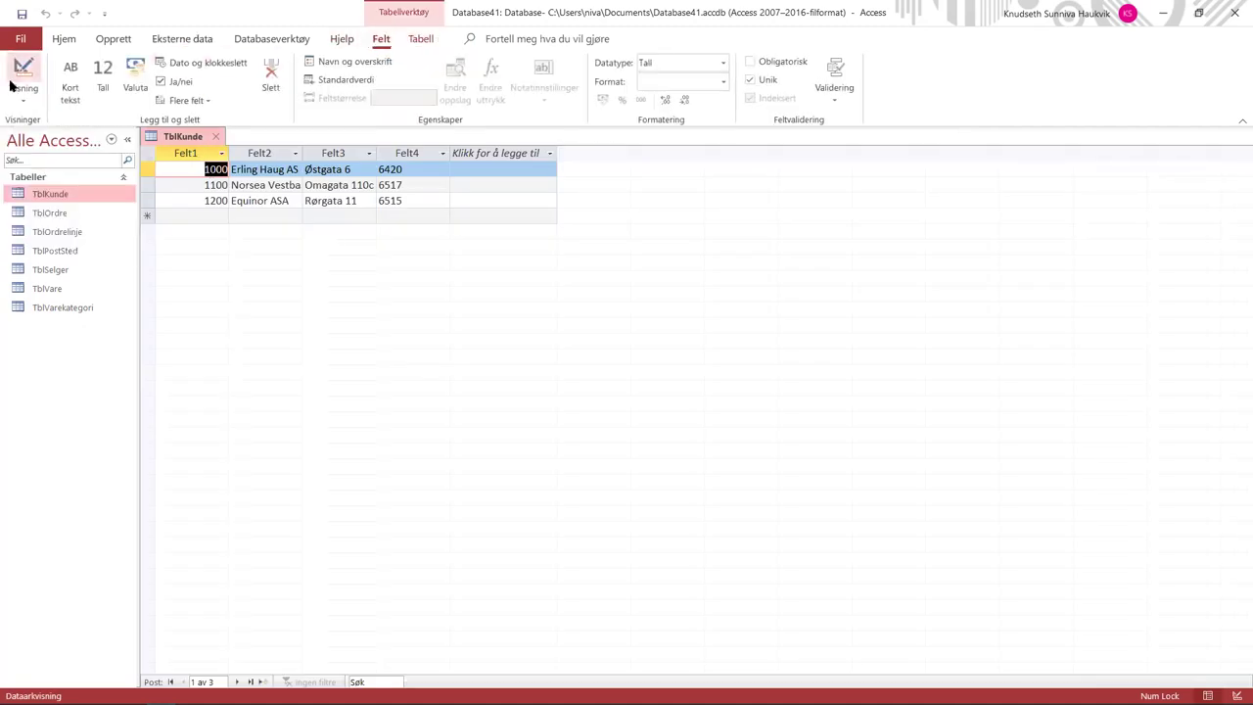
pyautogui.click(12, 75)
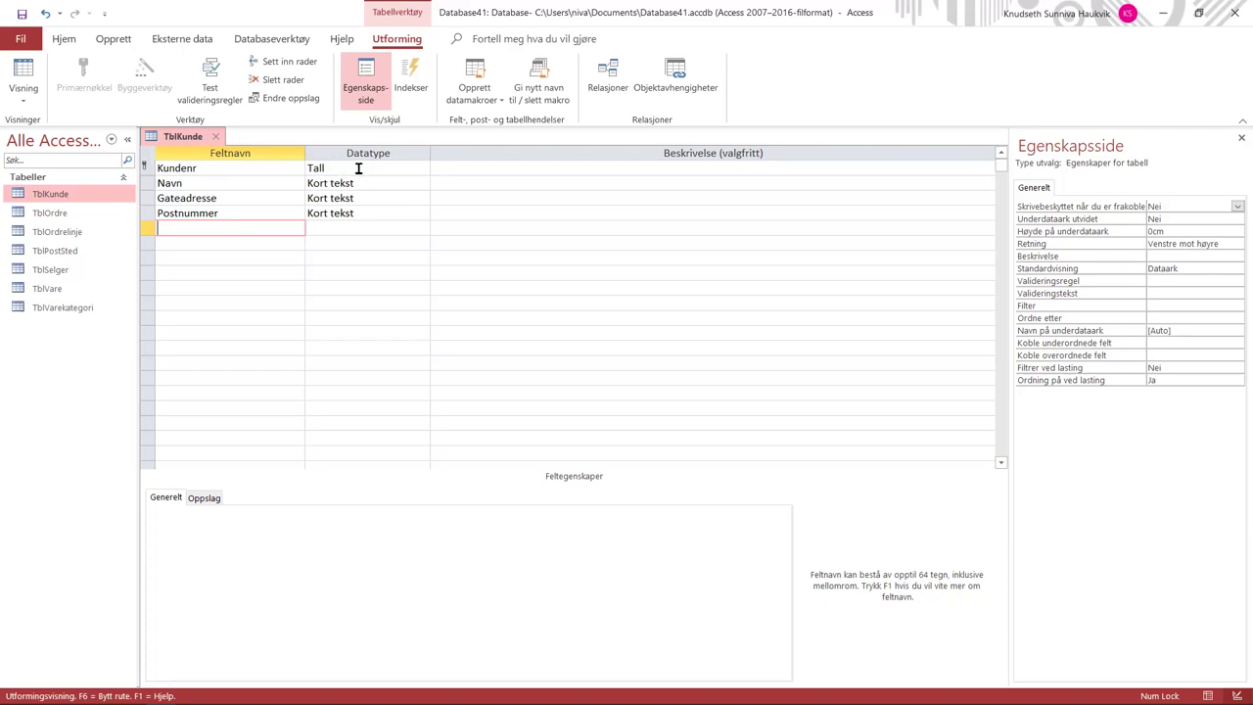
pyautogui.rightClick(184, 138)
pyautogui.click(204, 147)
pyautogui.click(216, 136)
# - Open TblOrdre in design view and rename Felt1 to Ordrenr and Felt2 to Ordredato
pyautogui.doubleClick(51, 213)
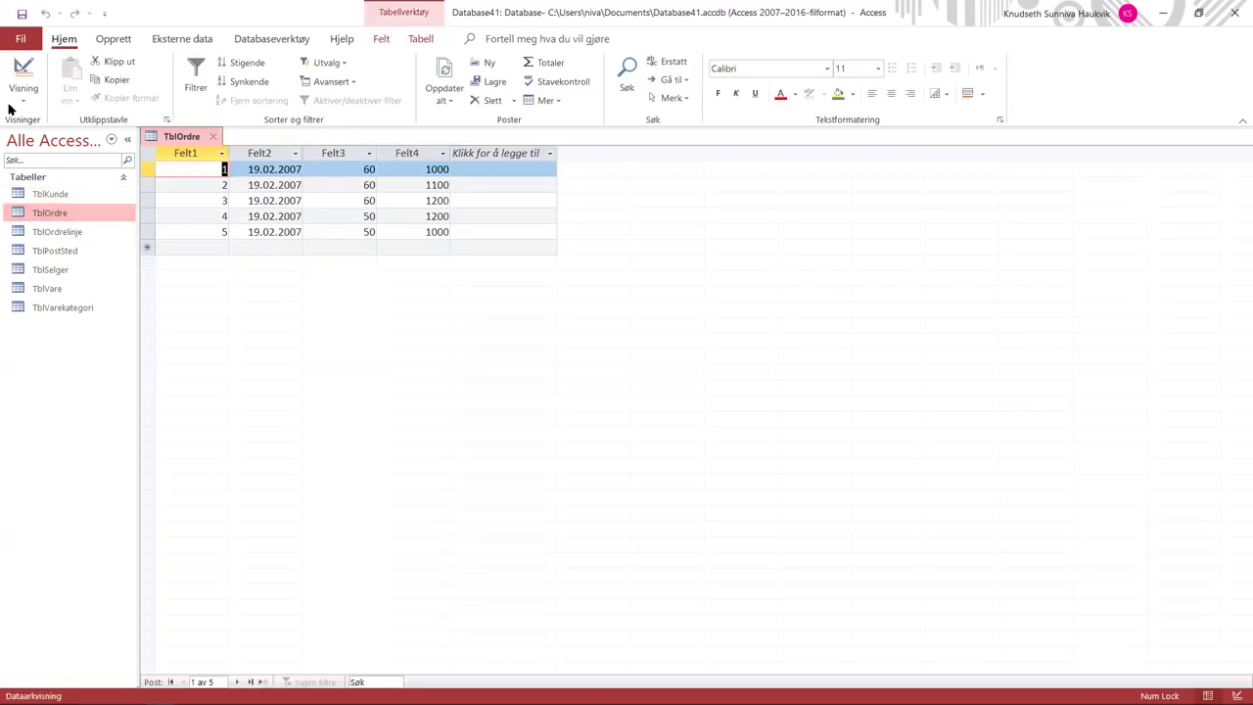
pyautogui.click(20, 85)
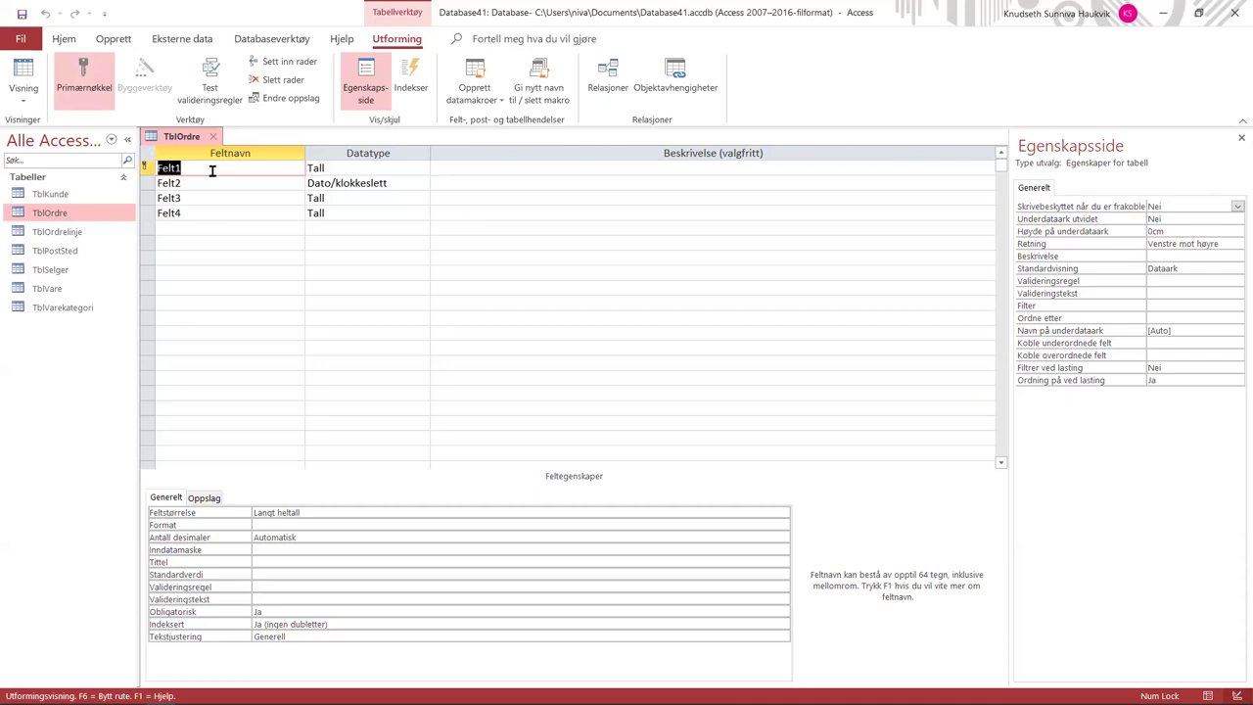
pyautogui.write('OR')
pyautogui.click(212, 182)
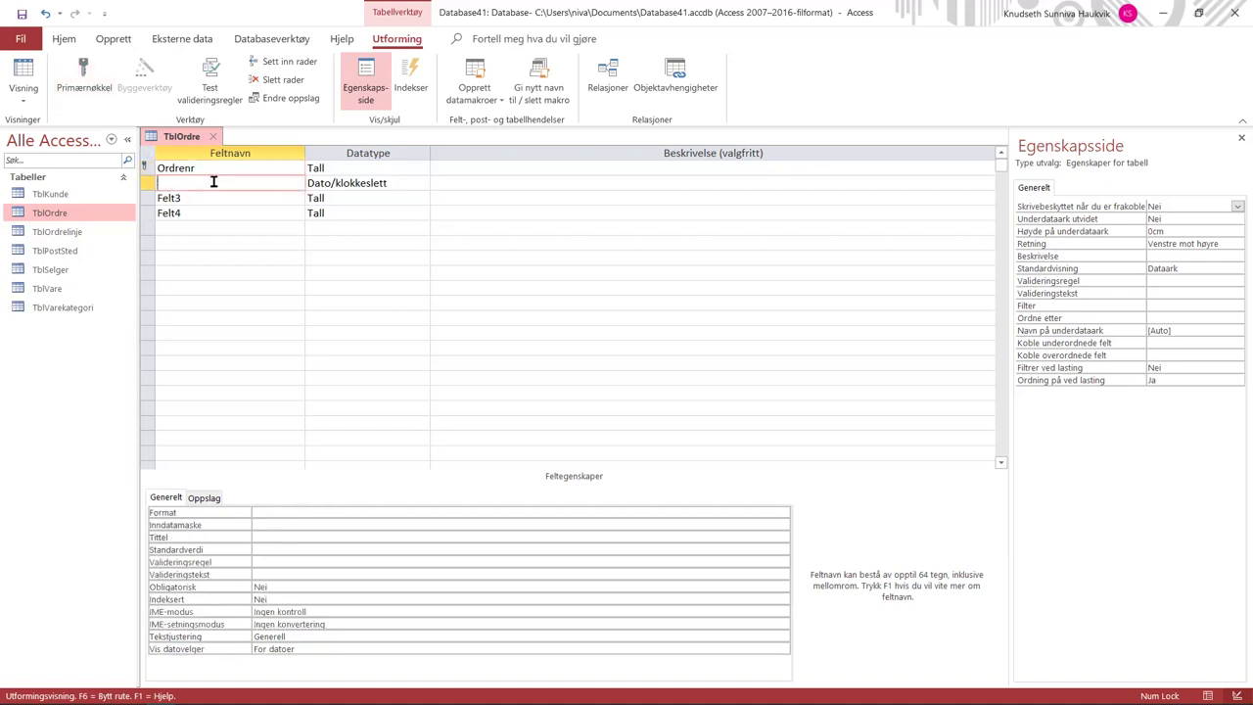
pyautogui.write('Ordredato')
# - Rename Felt3 to Selgernr and Felt4 to Kundenr in the TblOrdre design
pyautogui.click(284, 200)
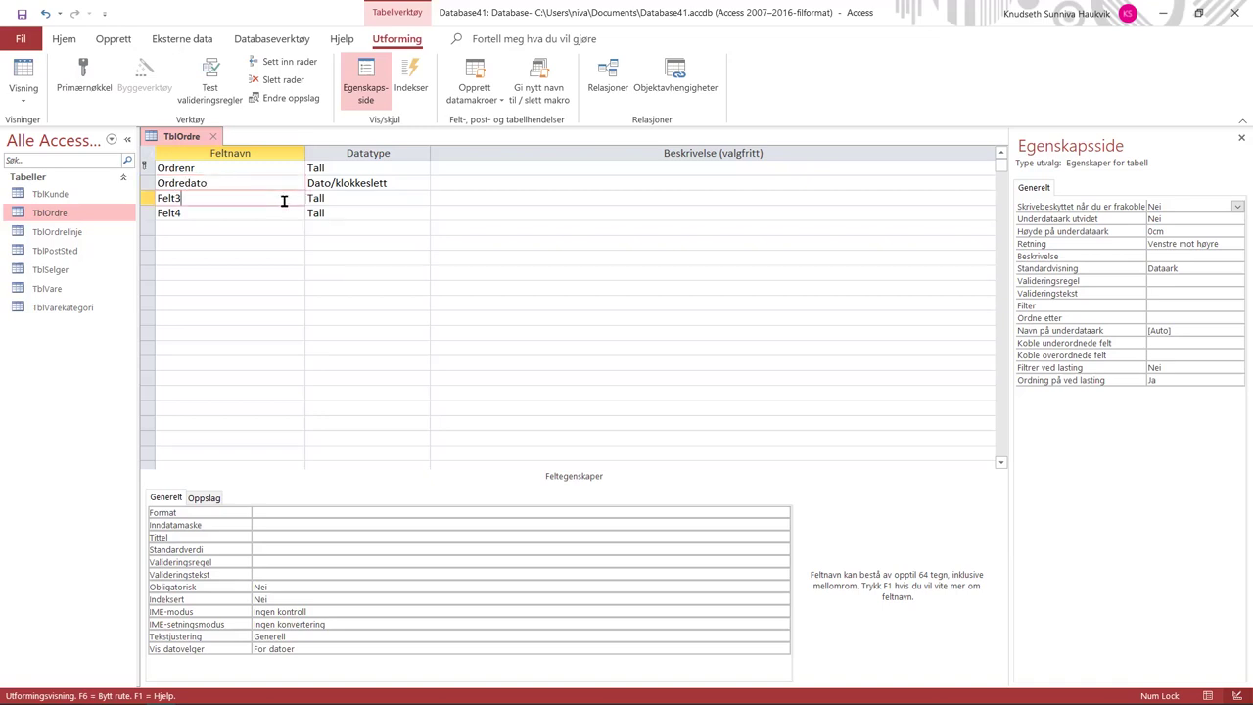
pyautogui.moveTo(284, 200); pyautogui.dragTo(146, 199)
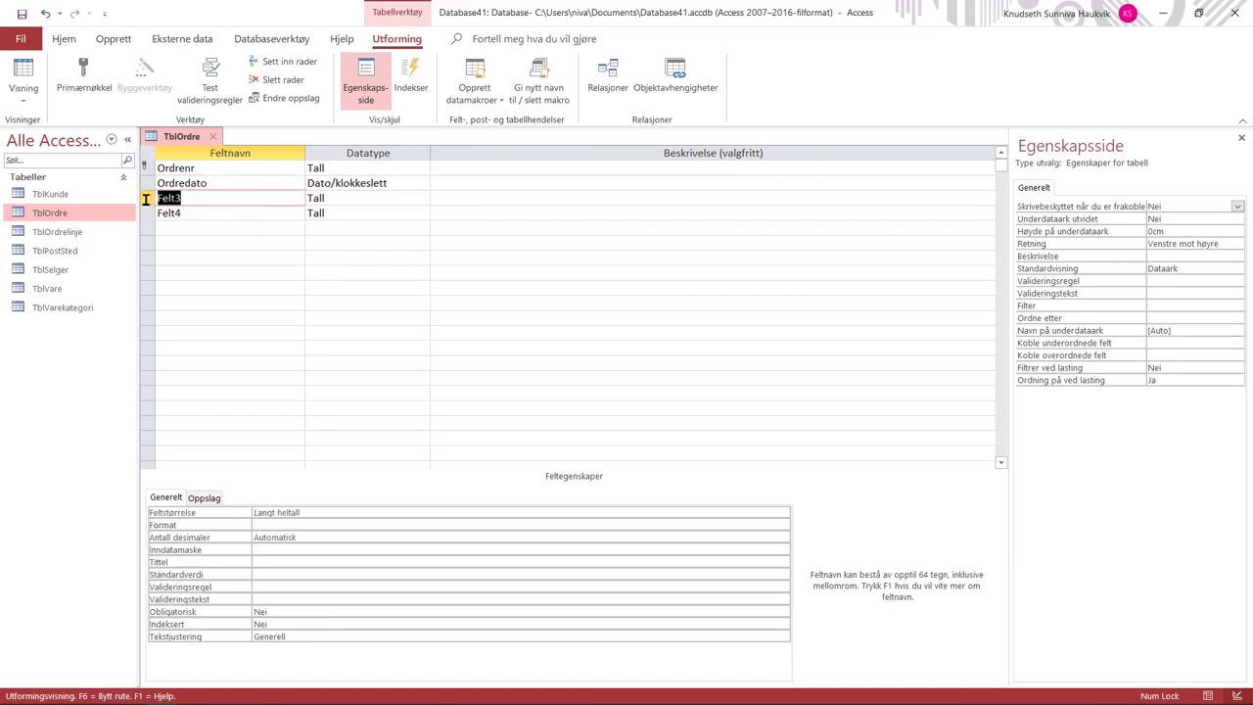
pyautogui.write('Selgernr')
pyautogui.click(275, 212)
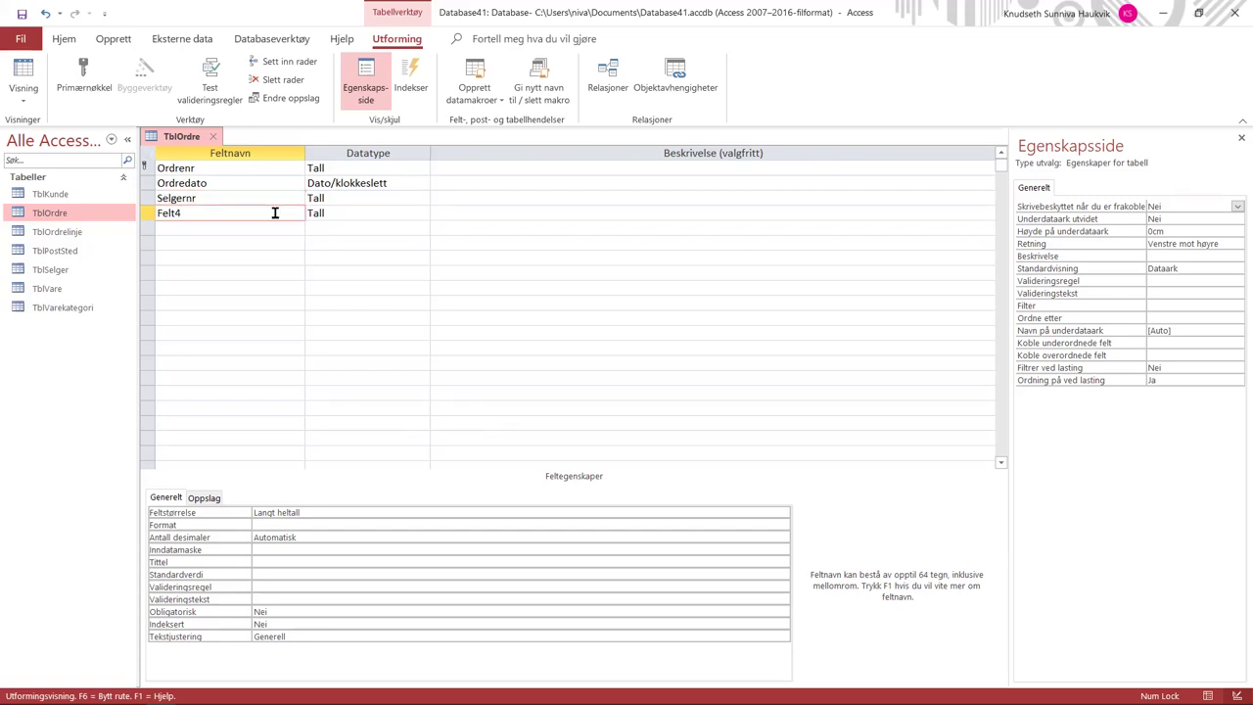
pyautogui.write('Kundenr')
pyautogui.click(406, 213)
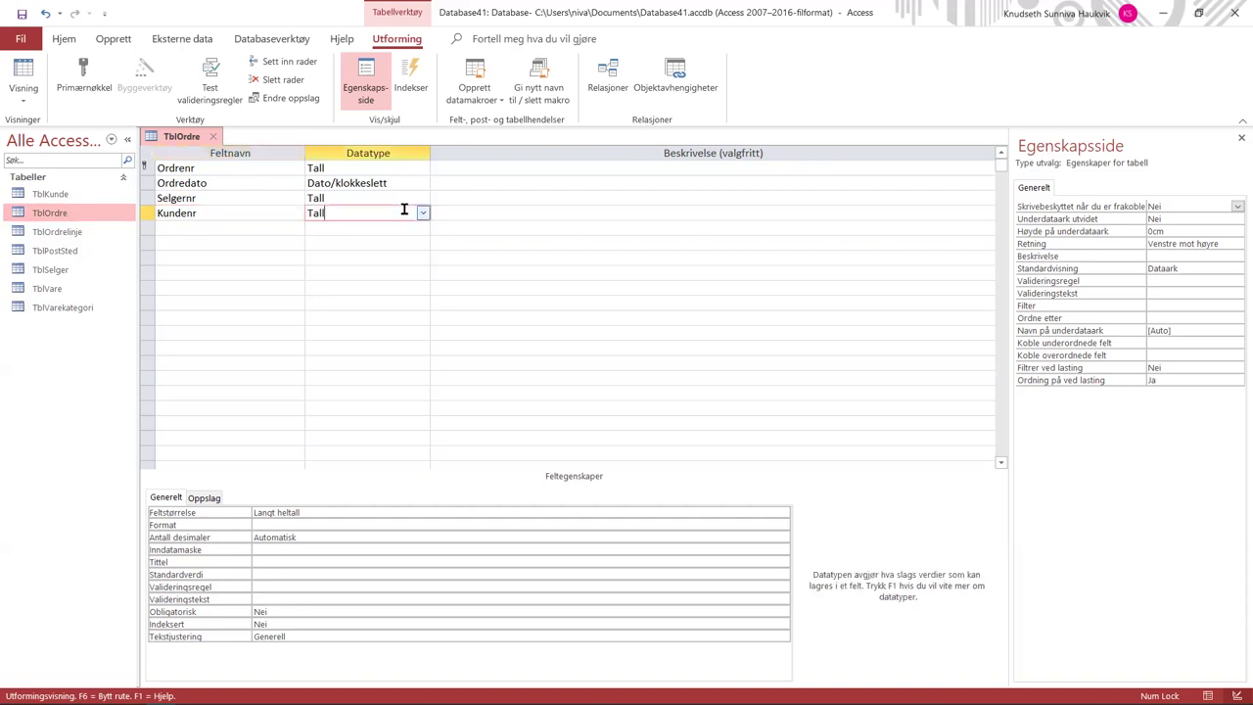
# - Save and close the TblOrdre table
pyautogui.hotkey('shift', 'Tab')
pyautogui.press('Tab')
pyautogui.press('Delete')
pyautogui.click(213, 136)
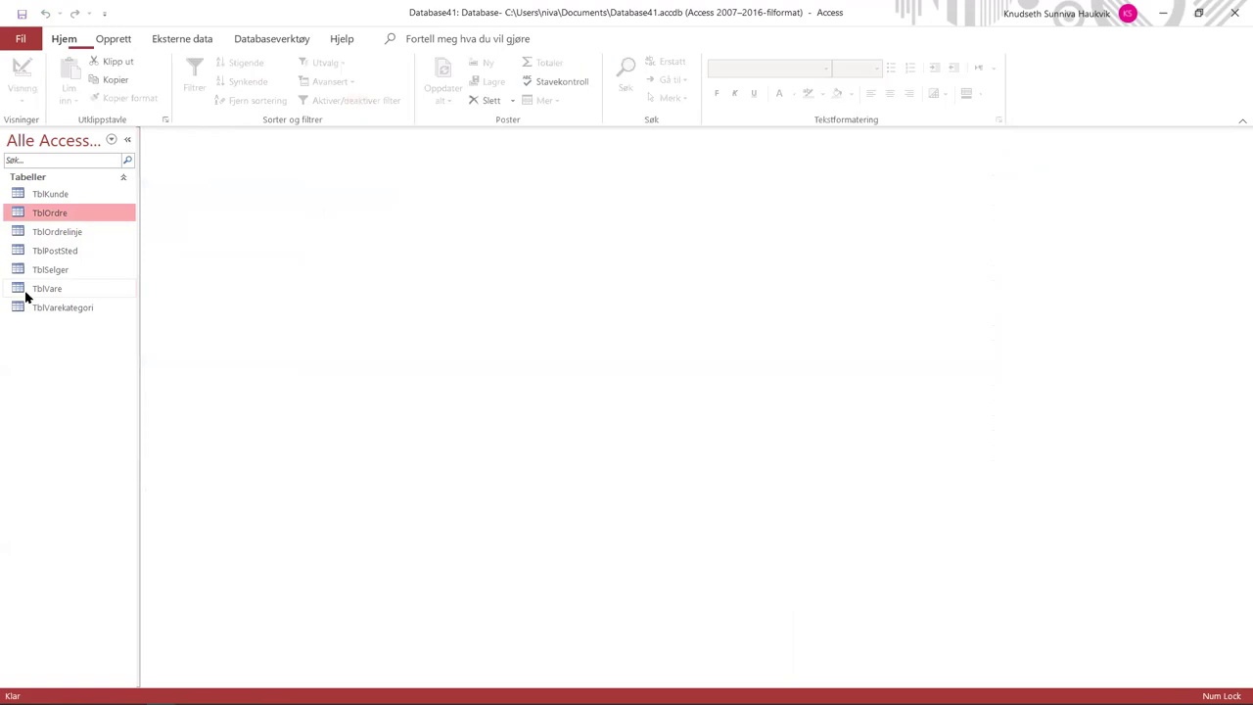
# - Open TblOrdrelinje in design view and rename Felt1 to Ordrenr and Felt2 to *Varenr
pyautogui.doubleClick(43, 235)
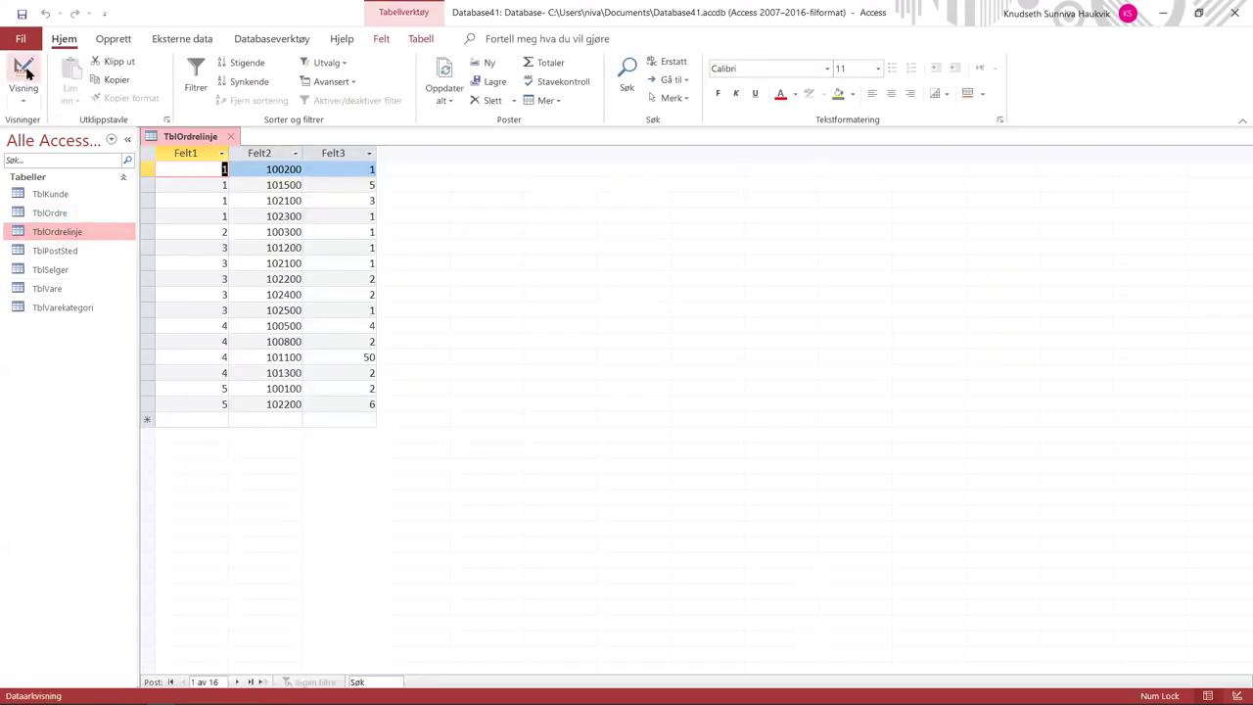
pyautogui.click(24, 65)
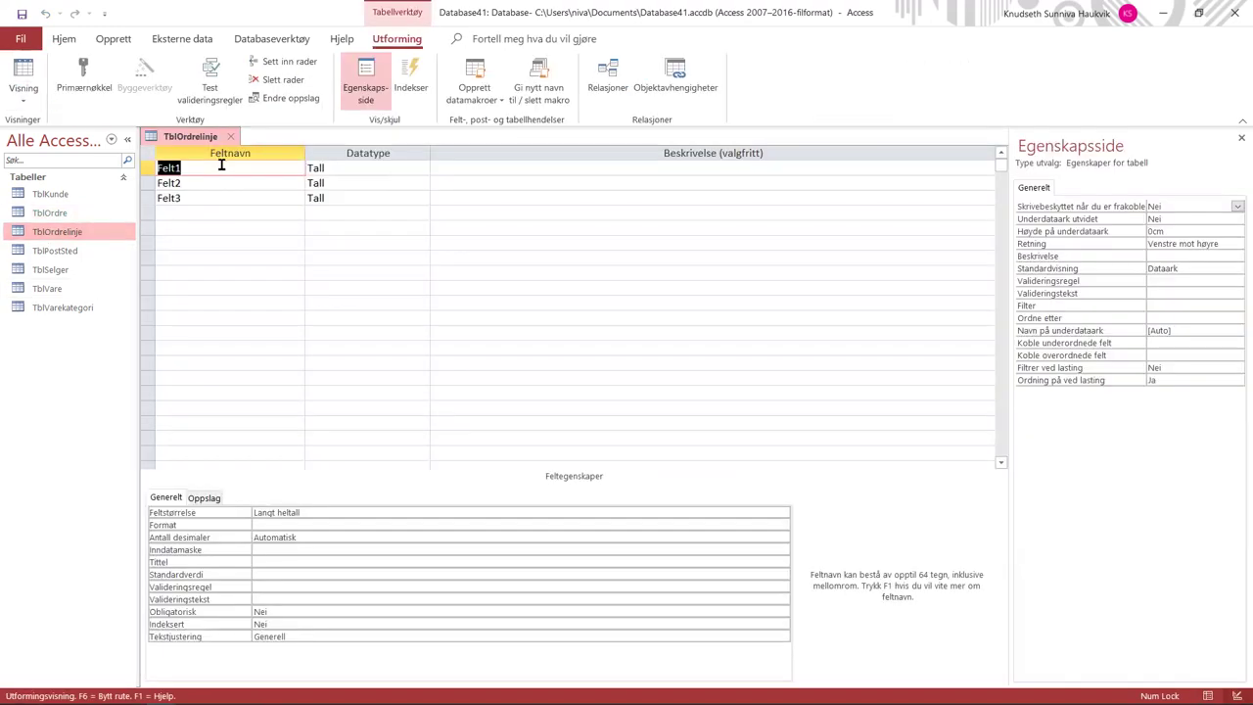
pyautogui.write('ORdrenr')
pyautogui.press('Down')
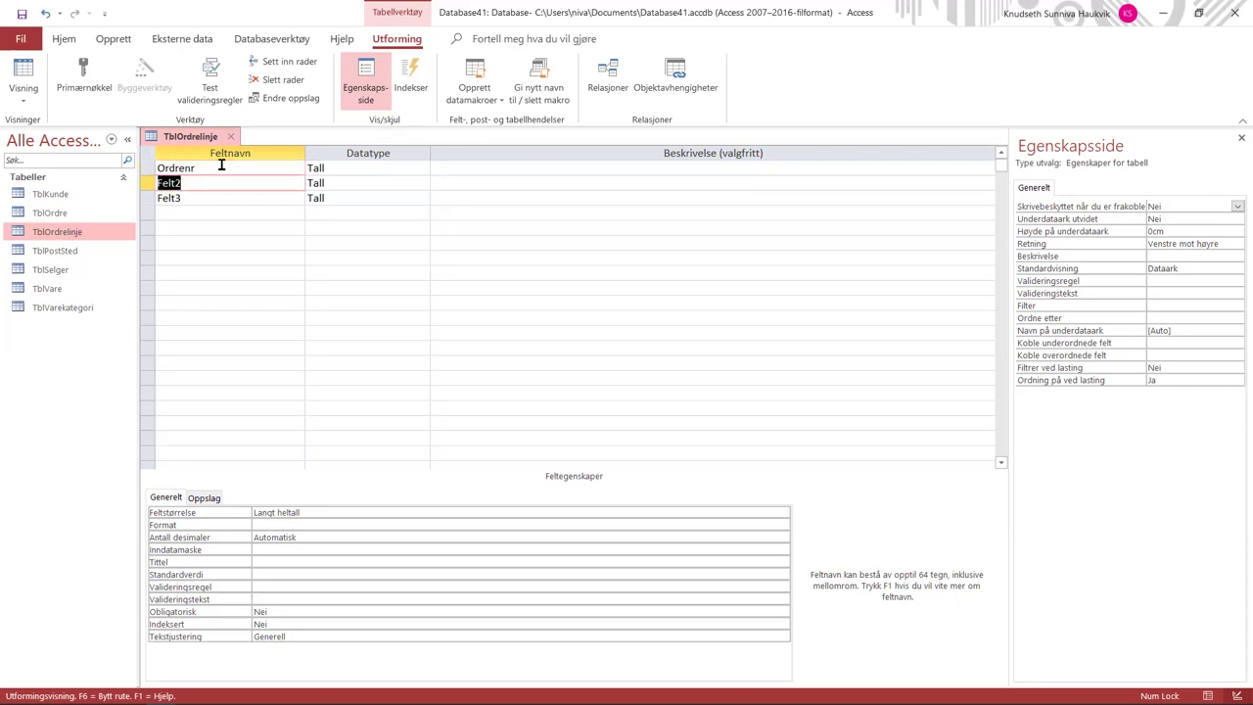
pyautogui.write('Var')
pyautogui.write('*')
# - Prefix the Ordrenr field name with an asterisk and rename Felt3 to Antall in the TblOrdrelinje design
pyautogui.click(165, 170)
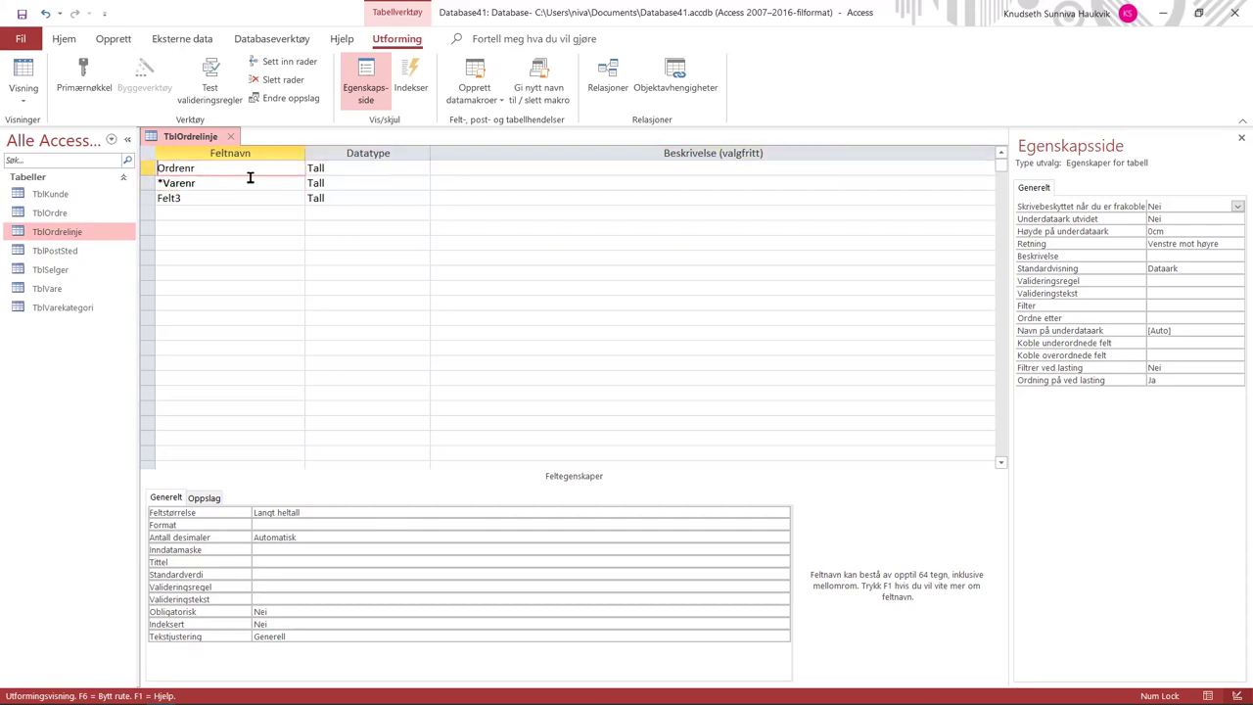
pyautogui.write('*')
pyautogui.click(250, 200)
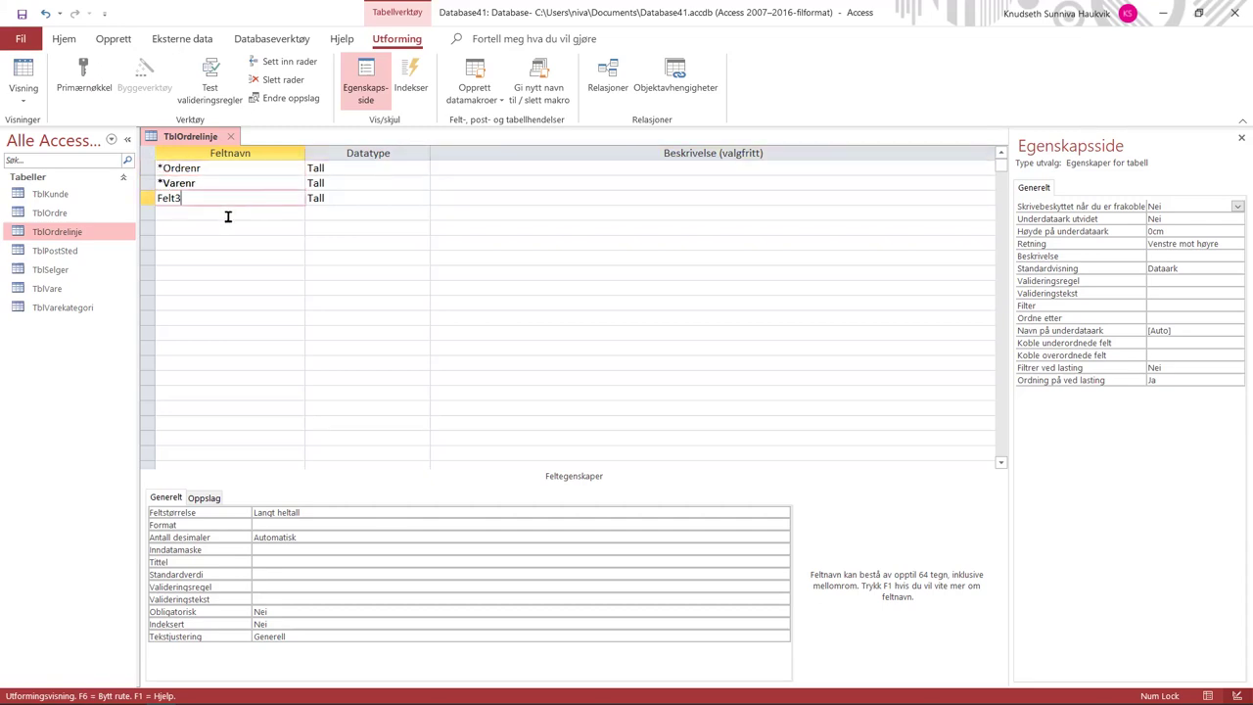
pyautogui.moveTo(226, 202); pyautogui.dragTo(129, 204)
pyautogui.write('Antall')
pyautogui.click(280, 244)
# - Make *Ordrenr and *Varenr the combined primary key of TblOrdrelinje, and save and close the table
pyautogui.moveTo(143, 166); pyautogui.dragTo(152, 199)
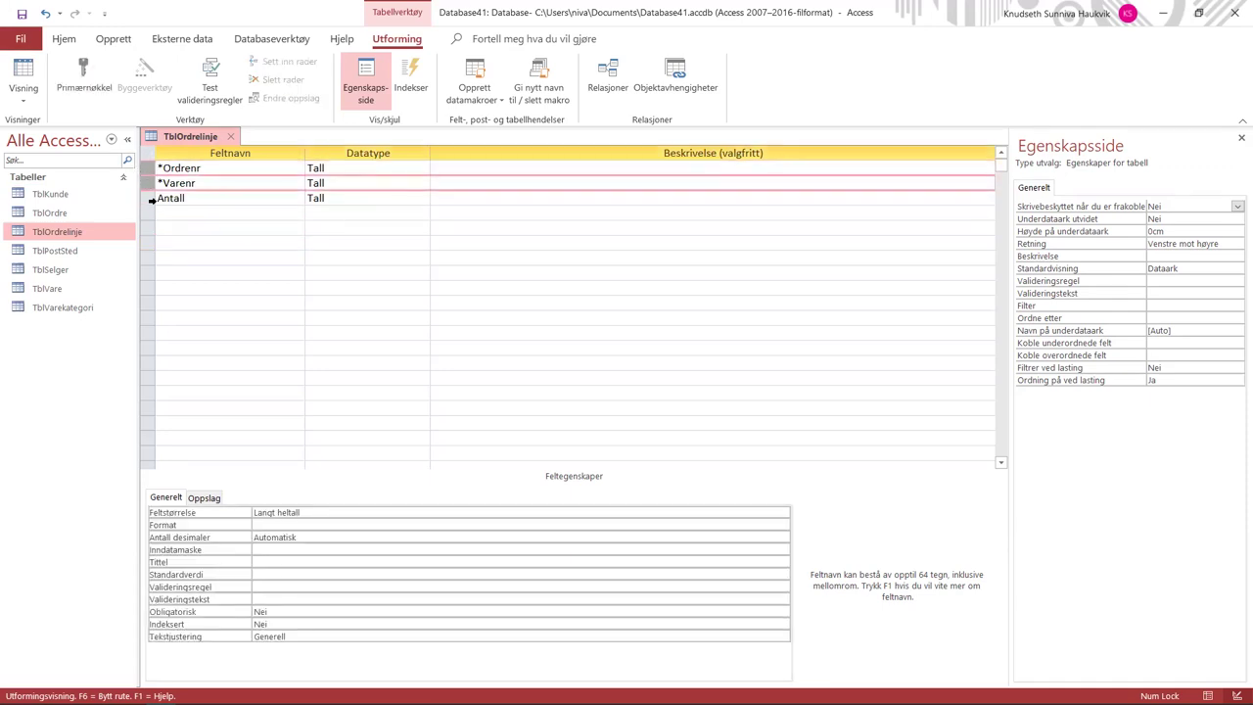
pyautogui.click(190, 231)
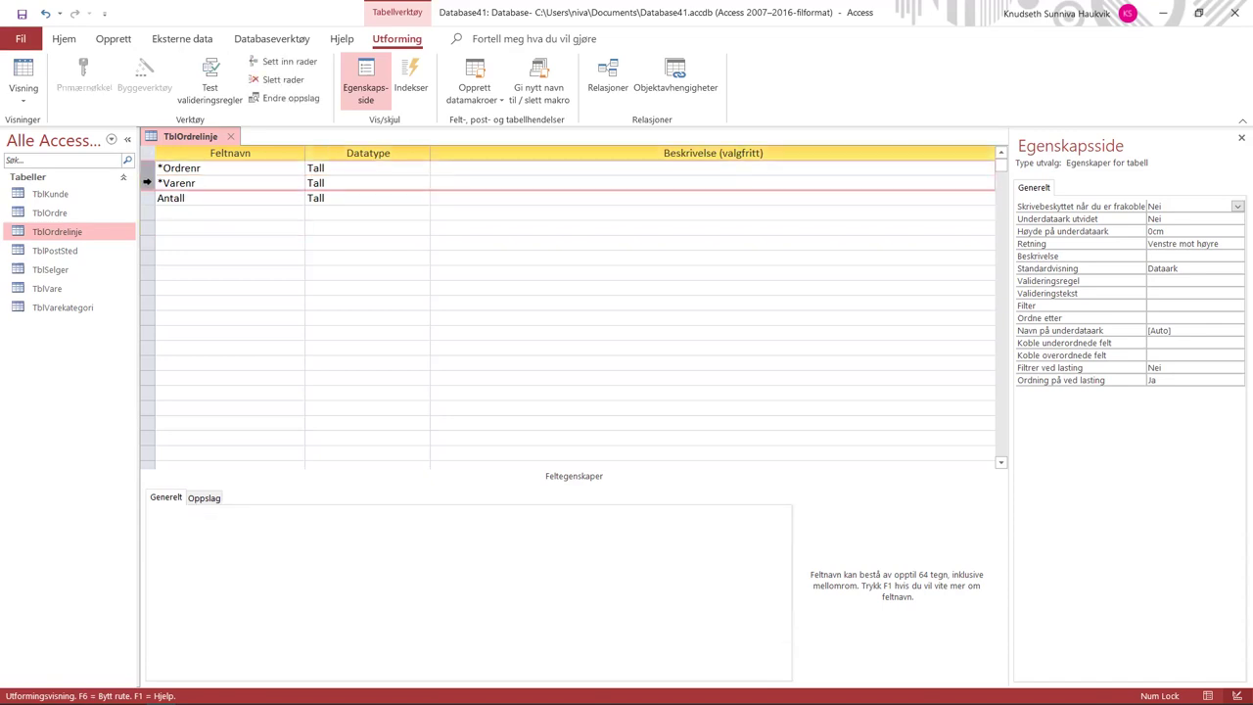
pyautogui.moveTo(146, 168); pyautogui.dragTo(147, 184)
pyautogui.click(84, 76)
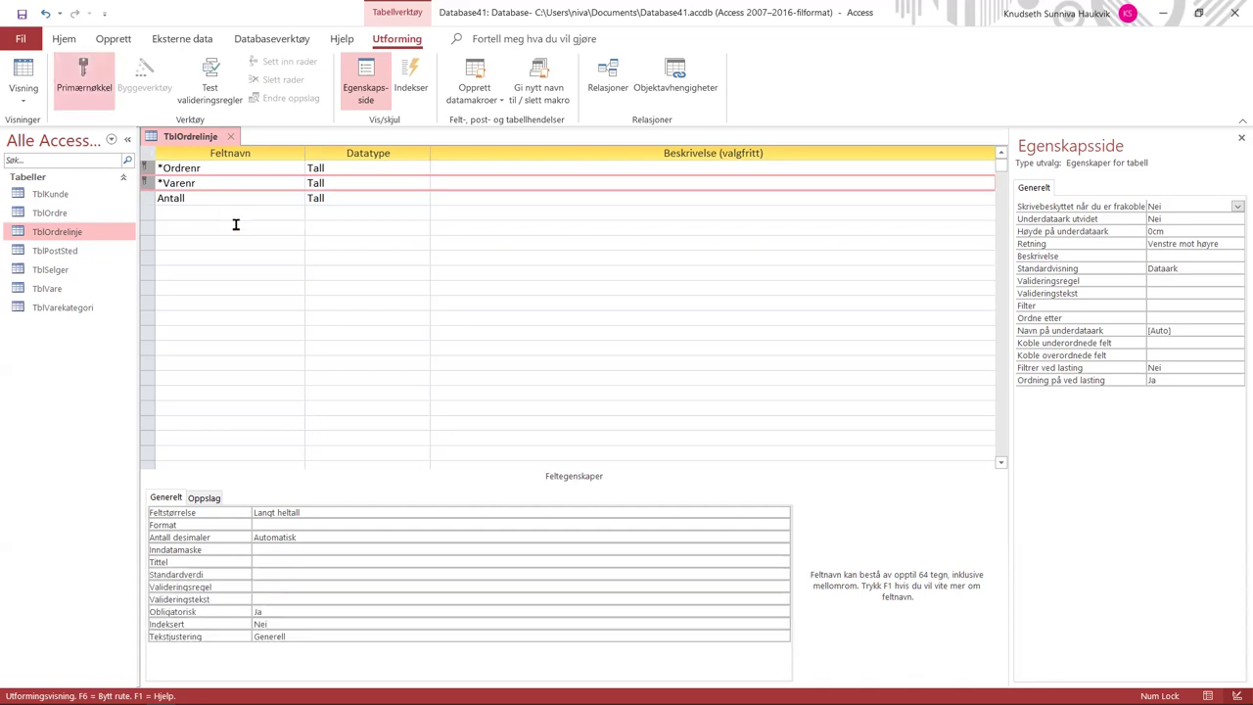
pyautogui.click(245, 217)
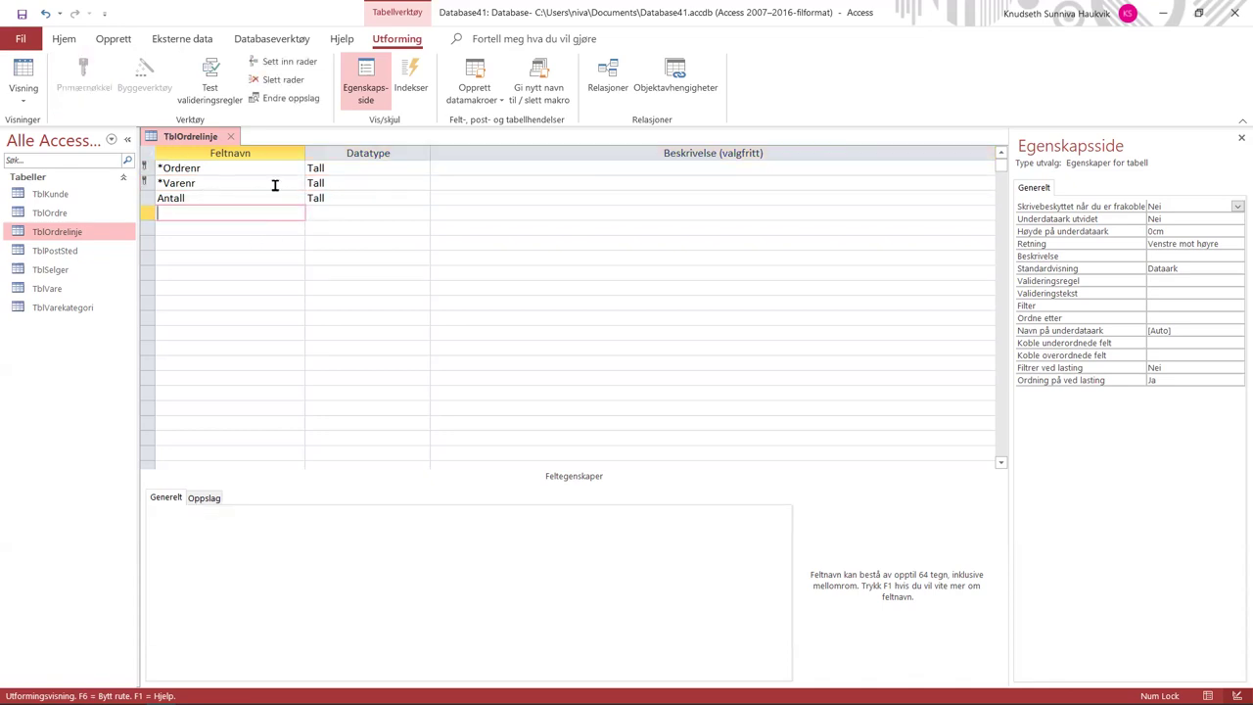
pyautogui.rightClick(206, 138)
pyautogui.click(231, 136)
# - Rename the fields of TblPostSted in its design to PostNr and Sted, and save and close the table
pyautogui.doubleClick(73, 251)
pyautogui.click(23, 73)
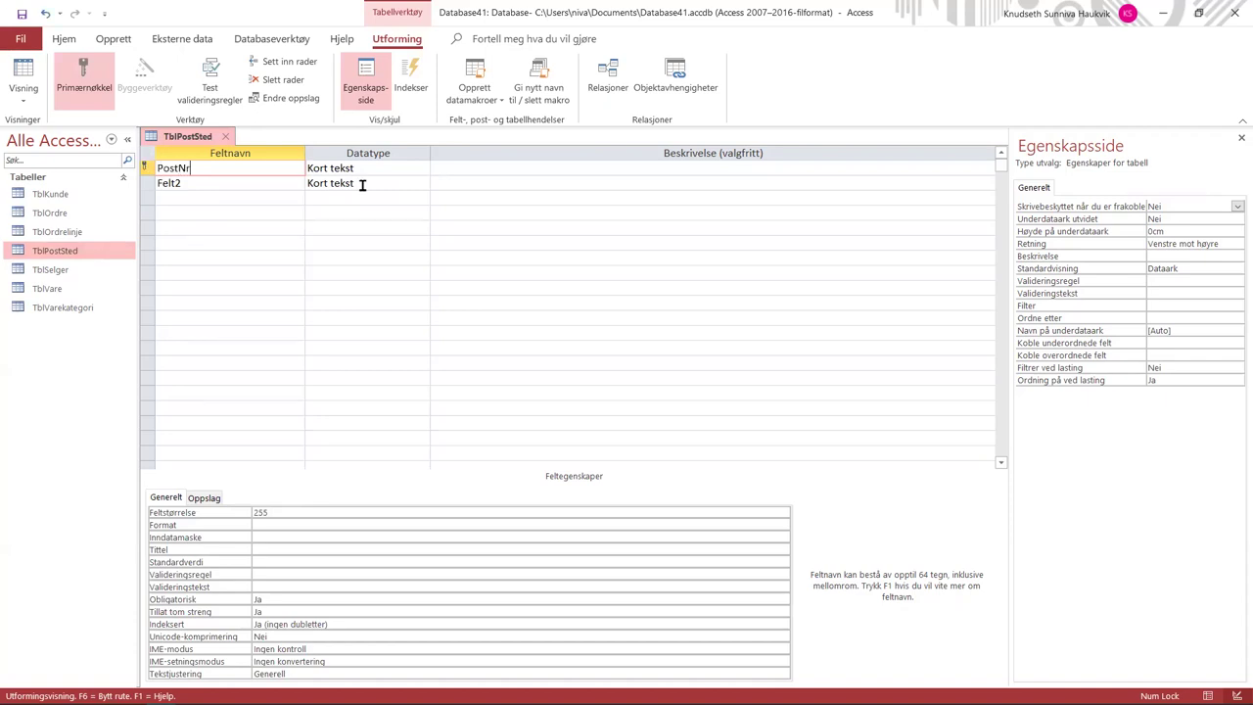
pyautogui.click(295, 184)
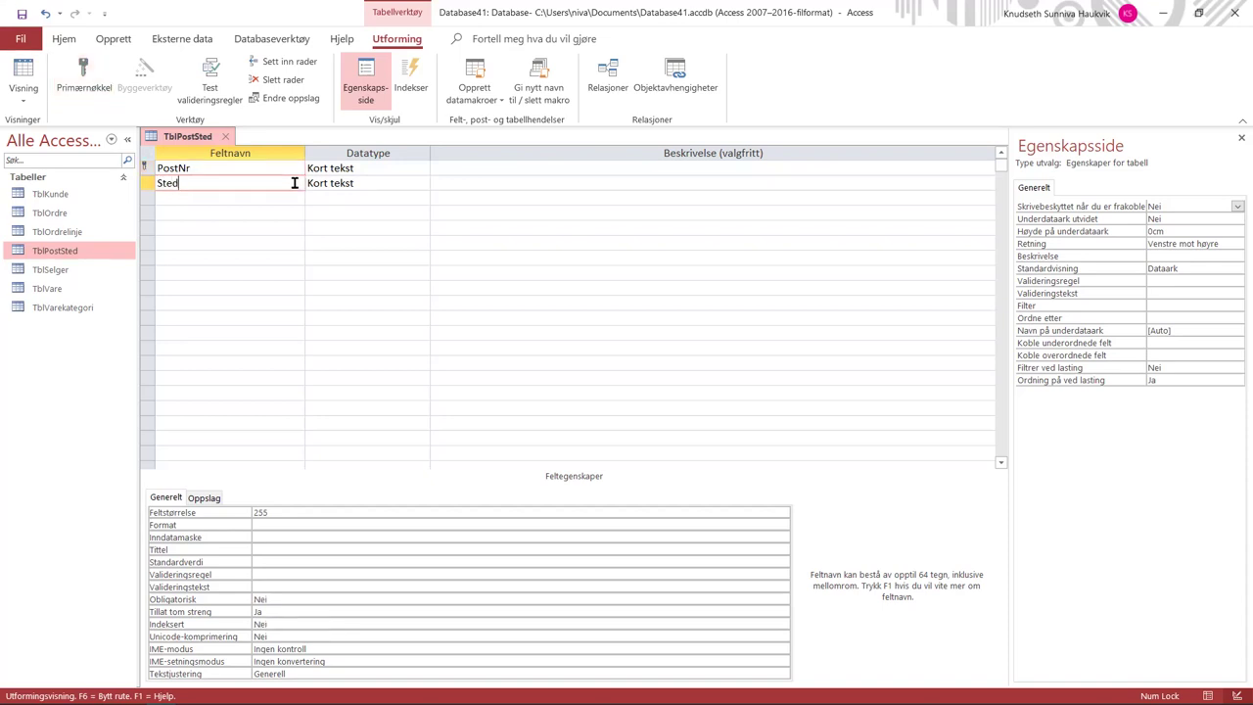
pyautogui.rightClick(186, 138)
pyautogui.click(189, 140)
pyautogui.click(226, 136)
# - Rename the fields of TblSelger in its design to Selgernr and Navn, and save and close the table
pyautogui.doubleClick(87, 270)
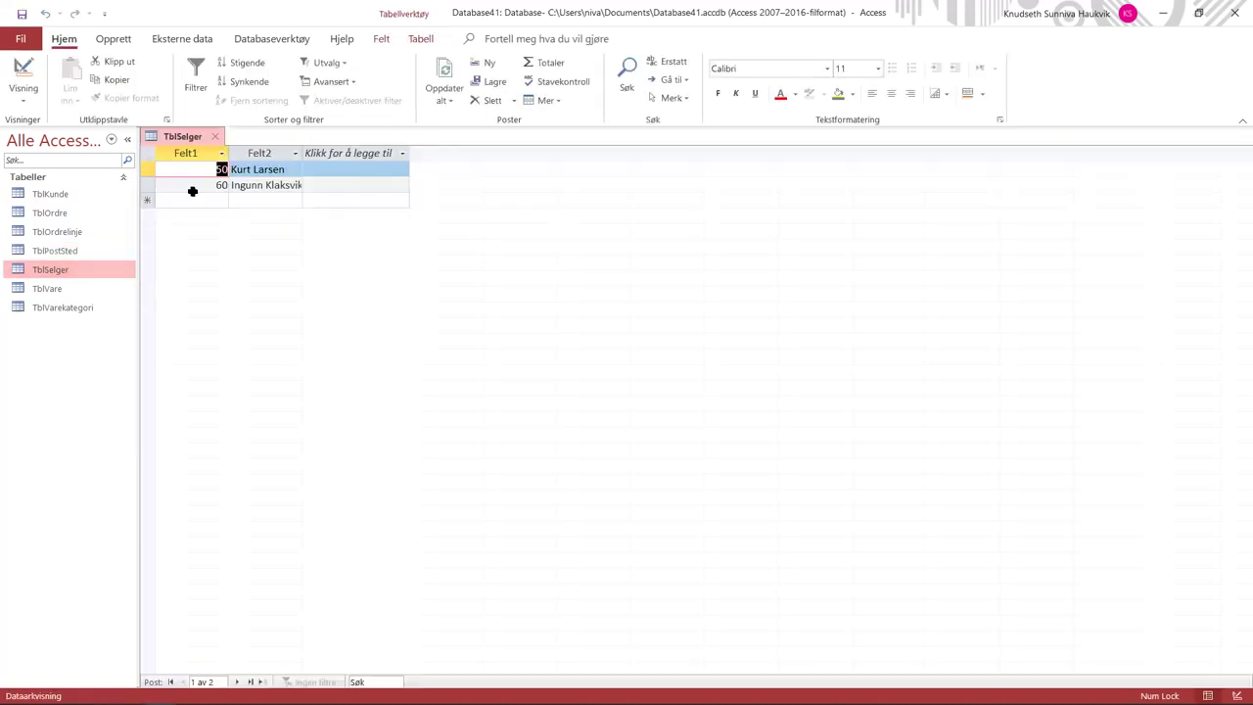
pyautogui.click(23, 76)
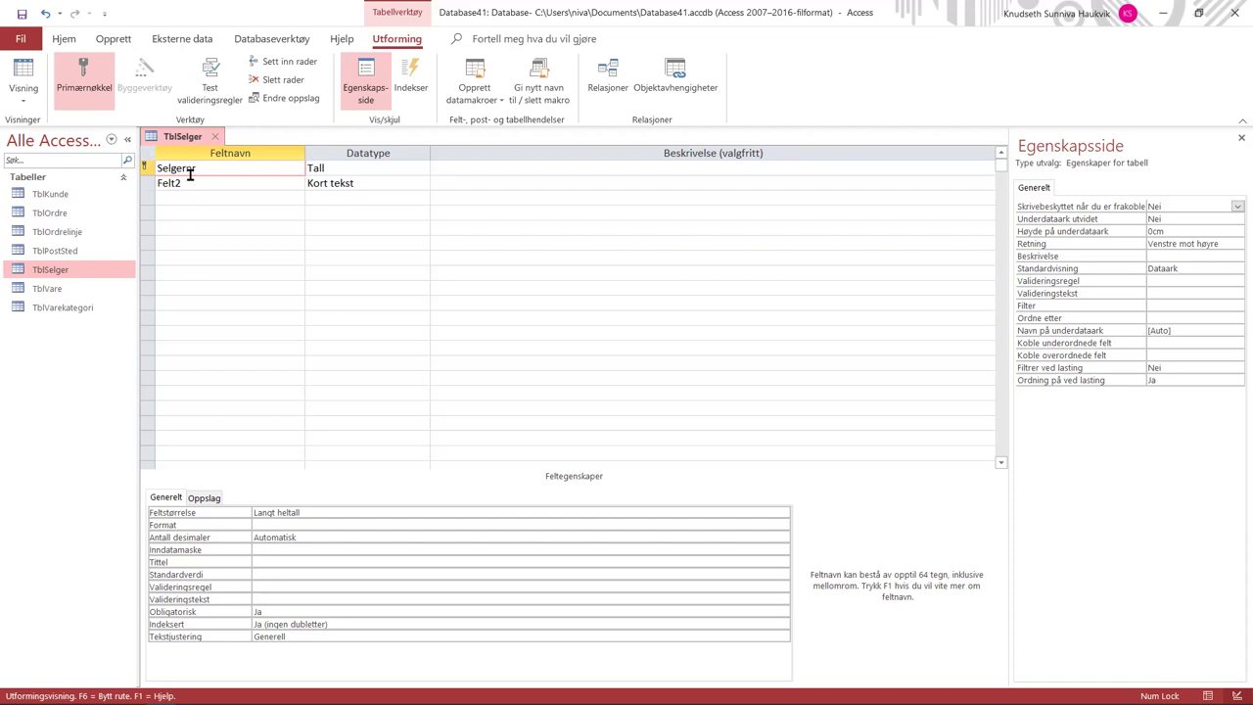
pyautogui.press('Down')
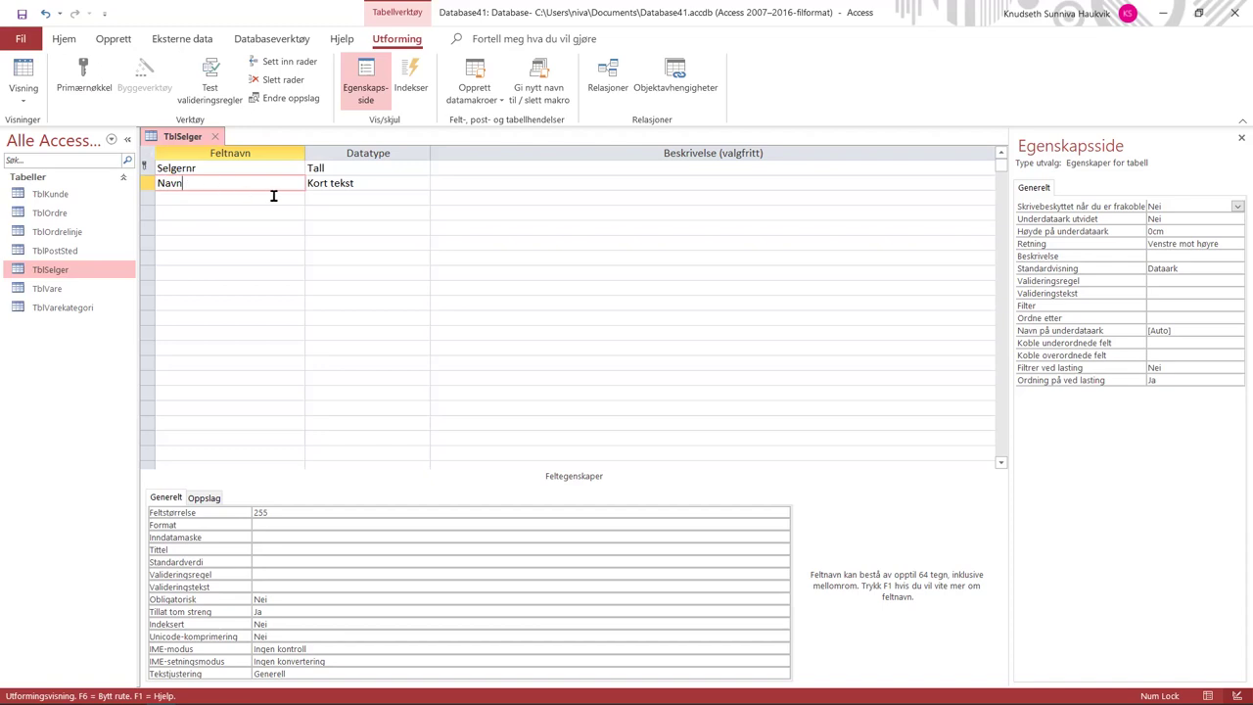
pyautogui.click(345, 197)
pyautogui.rightClick(176, 140)
pyautogui.click(215, 138)
pyautogui.click(216, 137)
# - Open TblVare in design view and rename Felt1 to Varenr and Felt2 to Varenavn
pyautogui.doubleClick(45, 289)
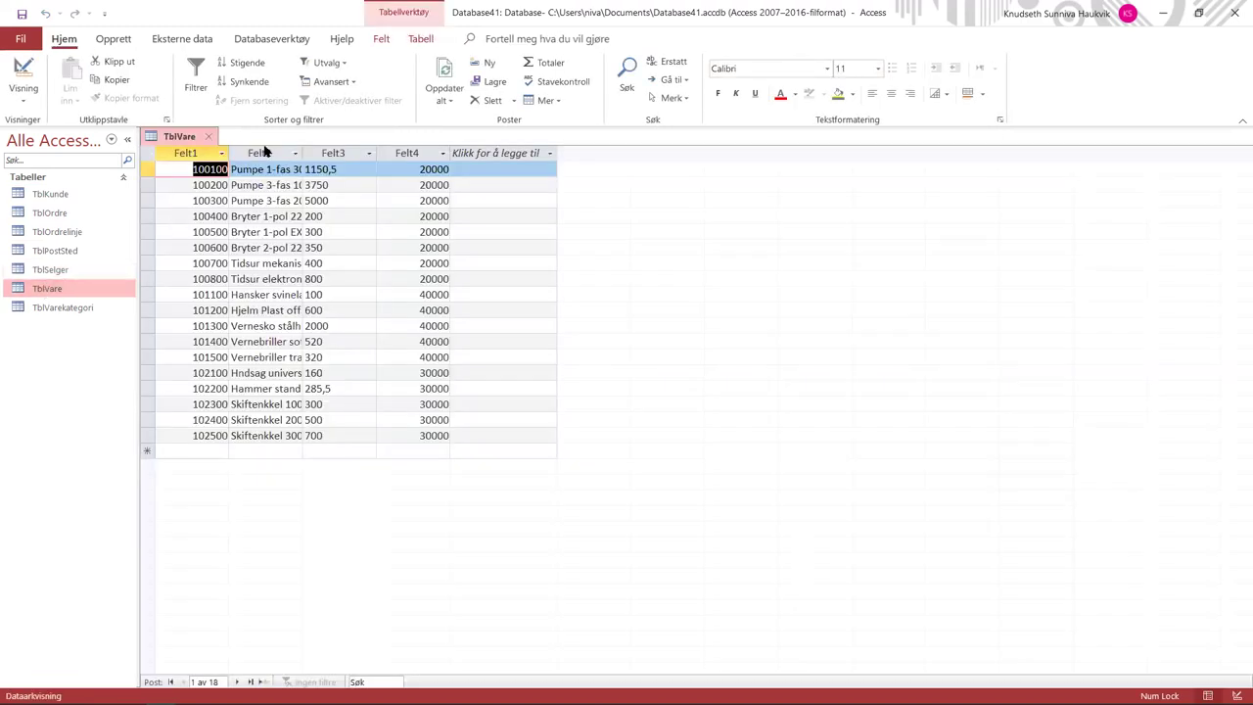
pyautogui.click(23, 71)
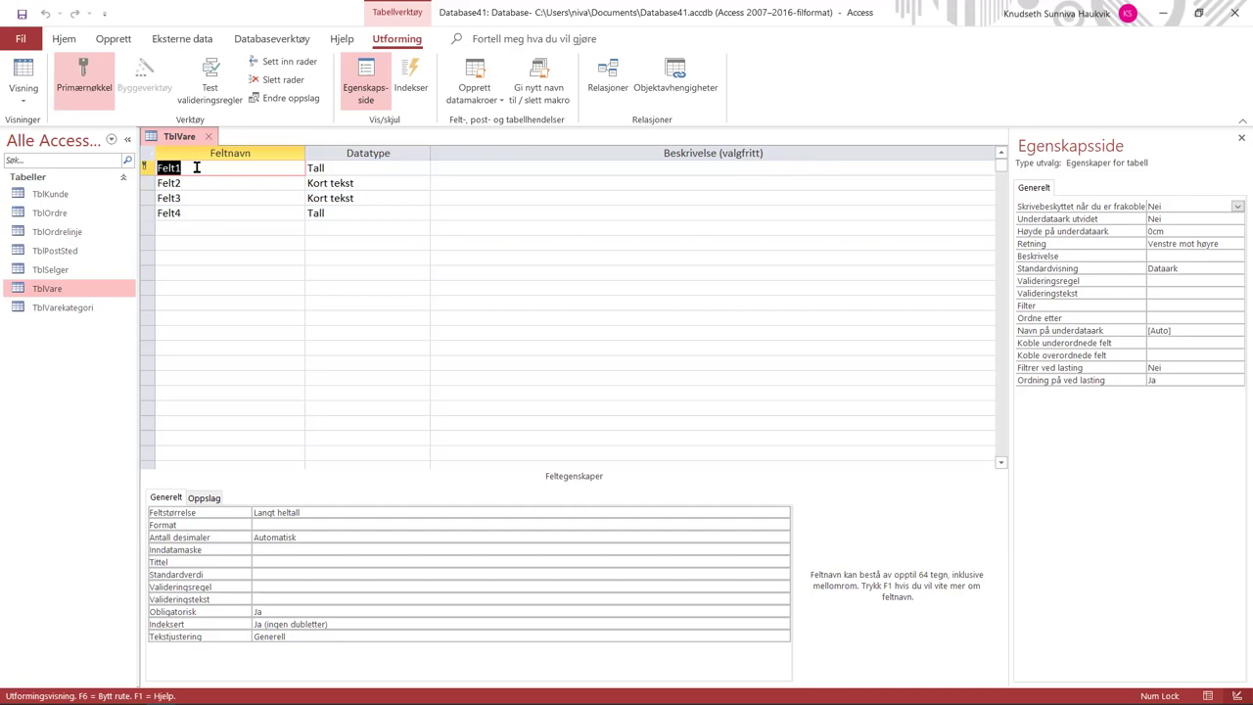
pyautogui.write('Varenr')
pyautogui.press('Down')
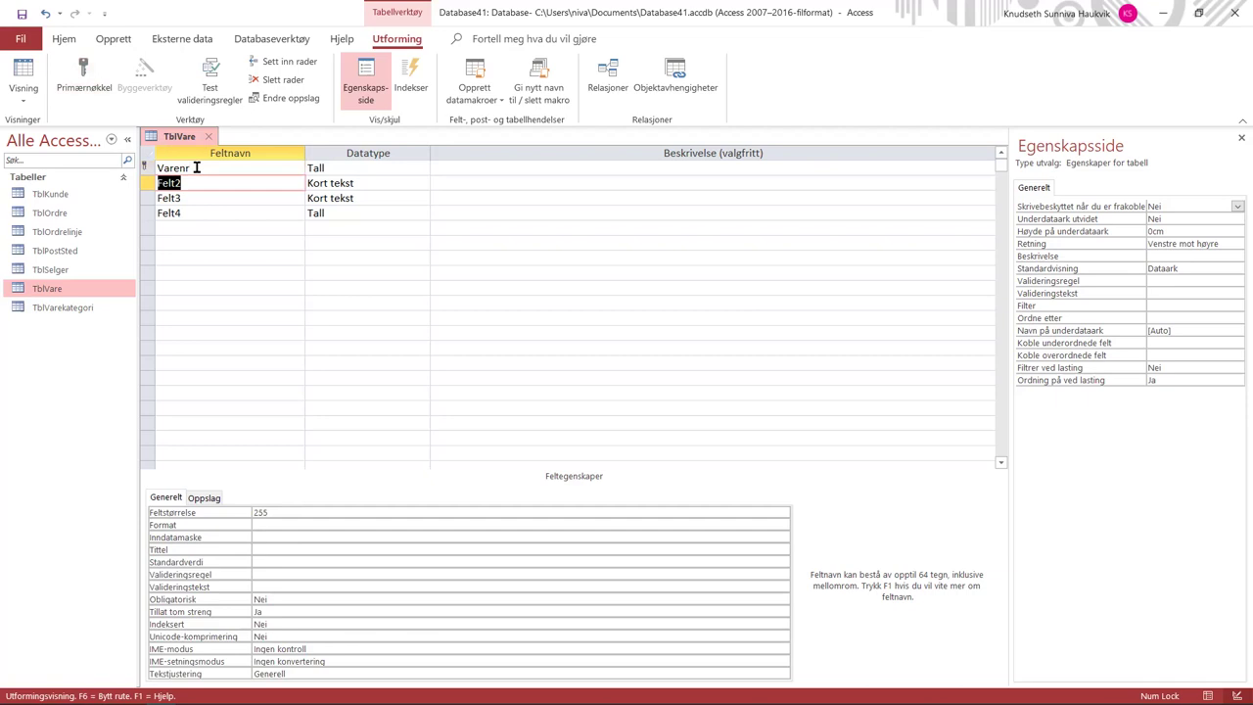
pyautogui.write('Varenavn')
# - Rename Felt3 to Pris and Felt4 to Katkode in the TblVare design
pyautogui.click(205, 197)
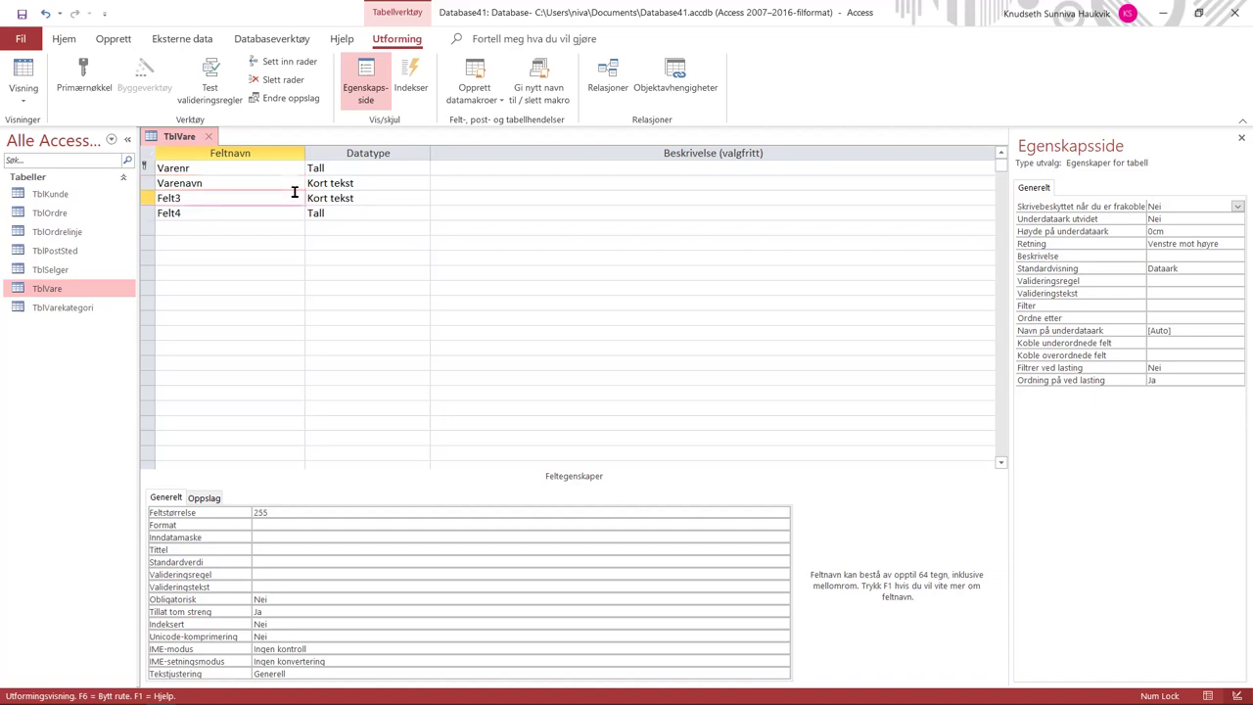
pyautogui.press('BackSpace')
pyautogui.press('BackSpace')
pyautogui.press('BackSpace')
pyautogui.write('Pris')
pyautogui.press('Down')
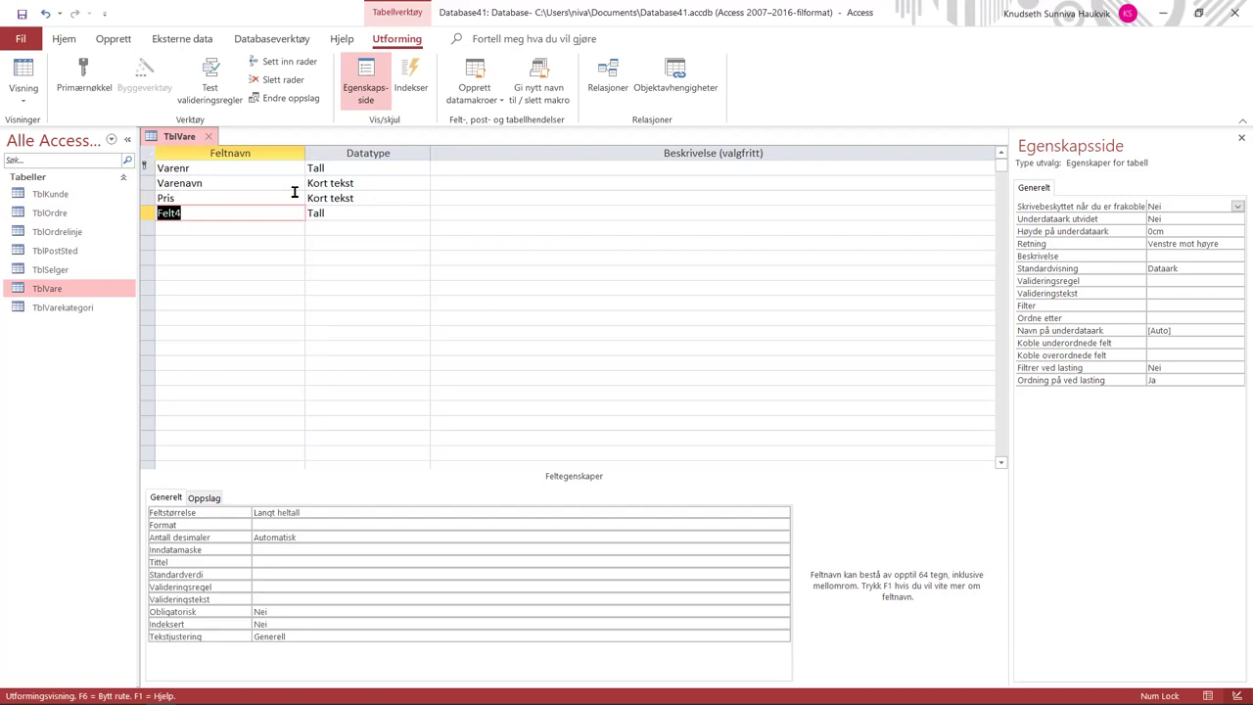
pyautogui.write('Katkode')
# - Set the data type of the Pris field in TblVare to Tall
pyautogui.click(343, 198)
pyautogui.click(206, 198)
pyautogui.click(417, 196)
pyautogui.click(422, 197)
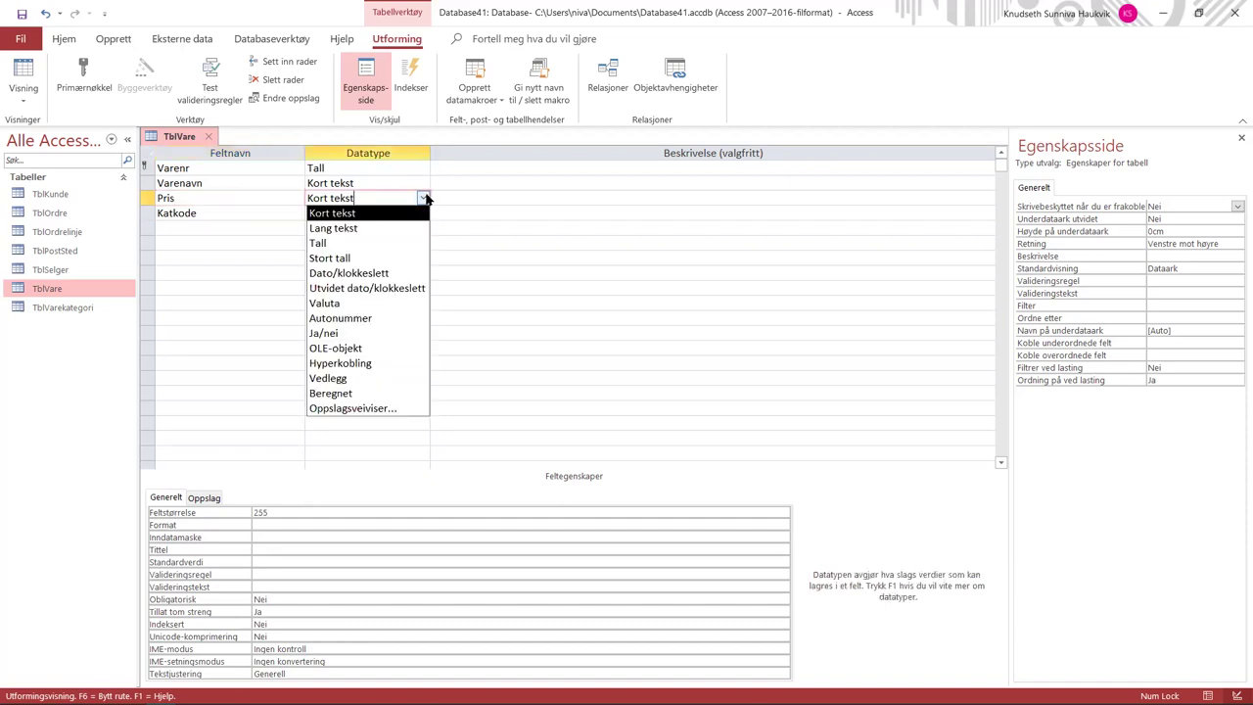
pyautogui.click(338, 243)
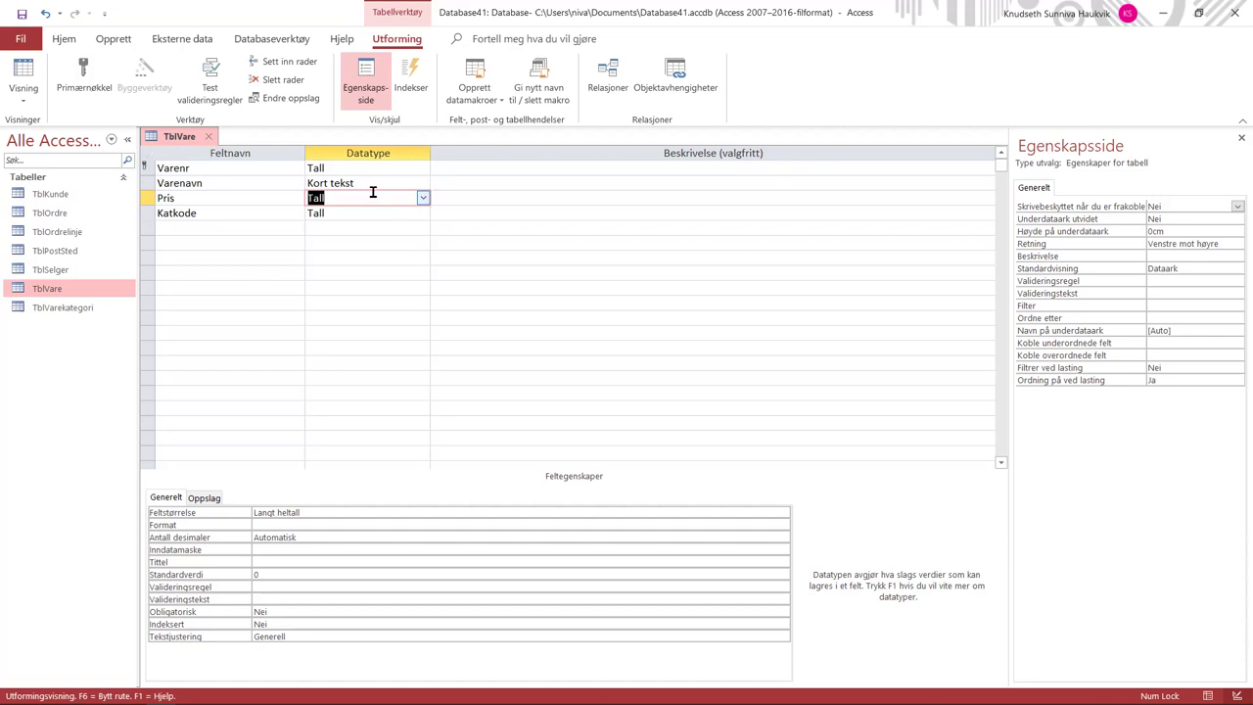
pyautogui.click(424, 199)
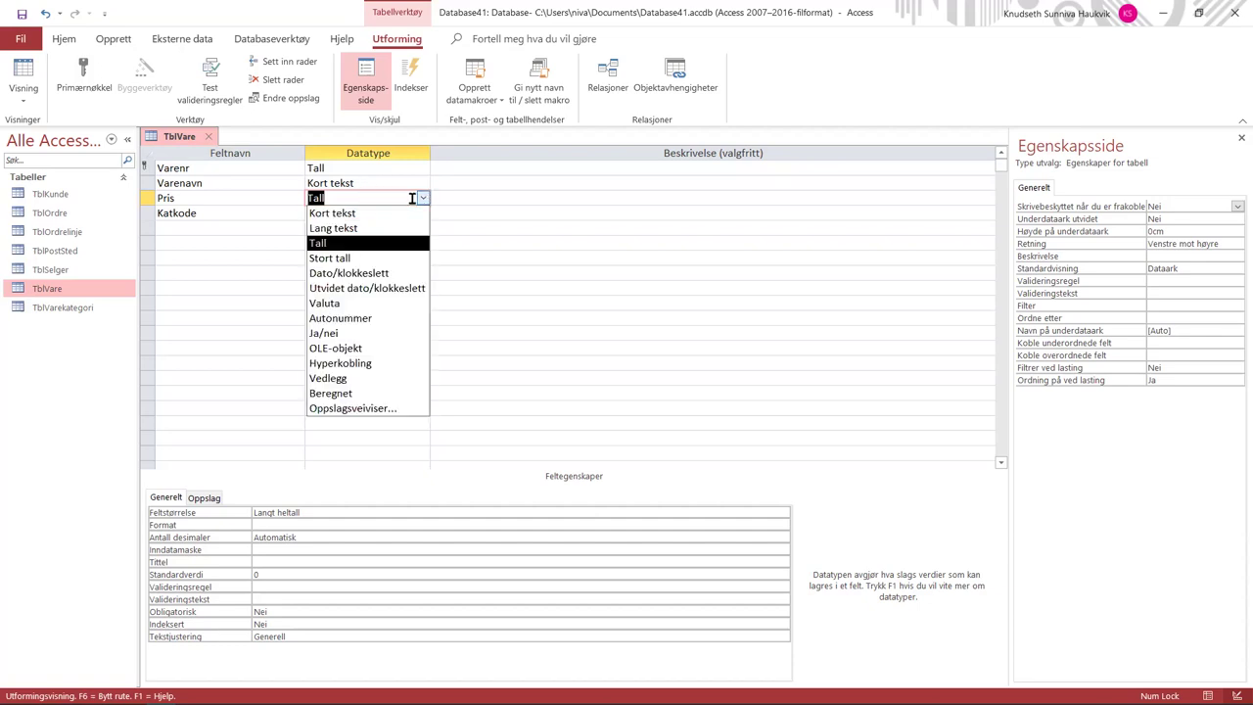
pyautogui.click(464, 199)
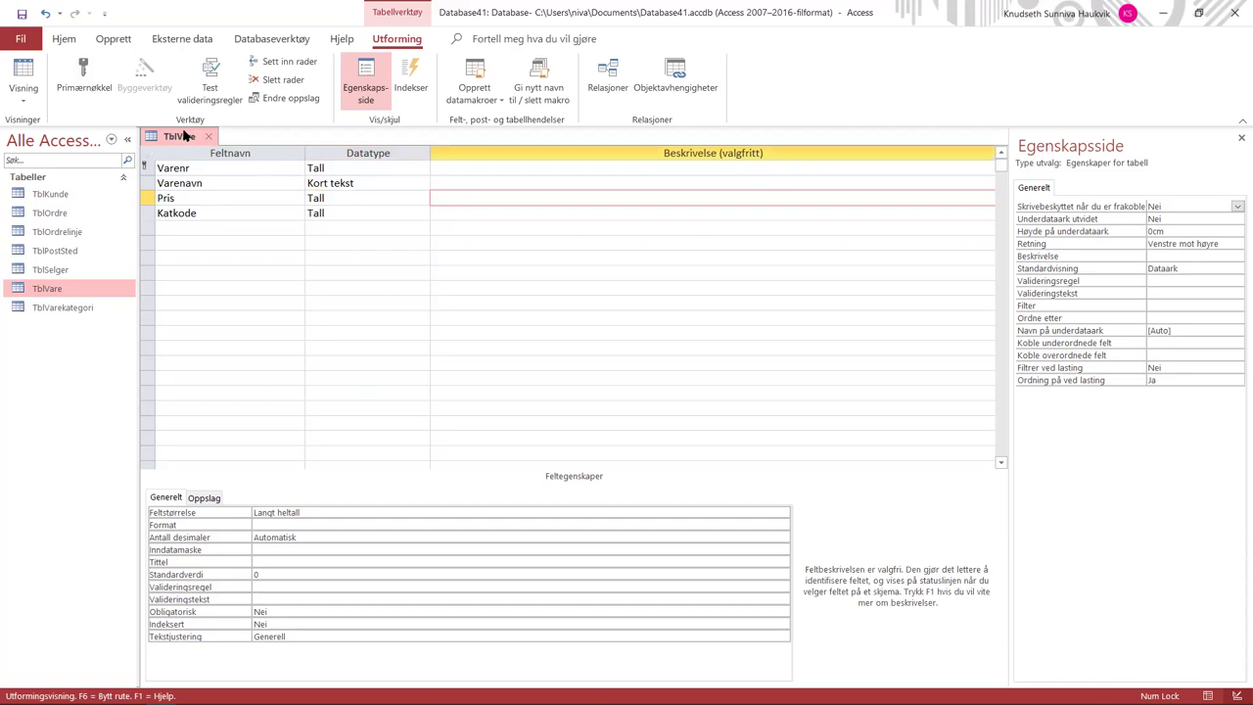
# - Save the TblVare design, accepting the possible data loss, and close the table
pyautogui.rightClick(184, 136)
pyautogui.click(201, 142)
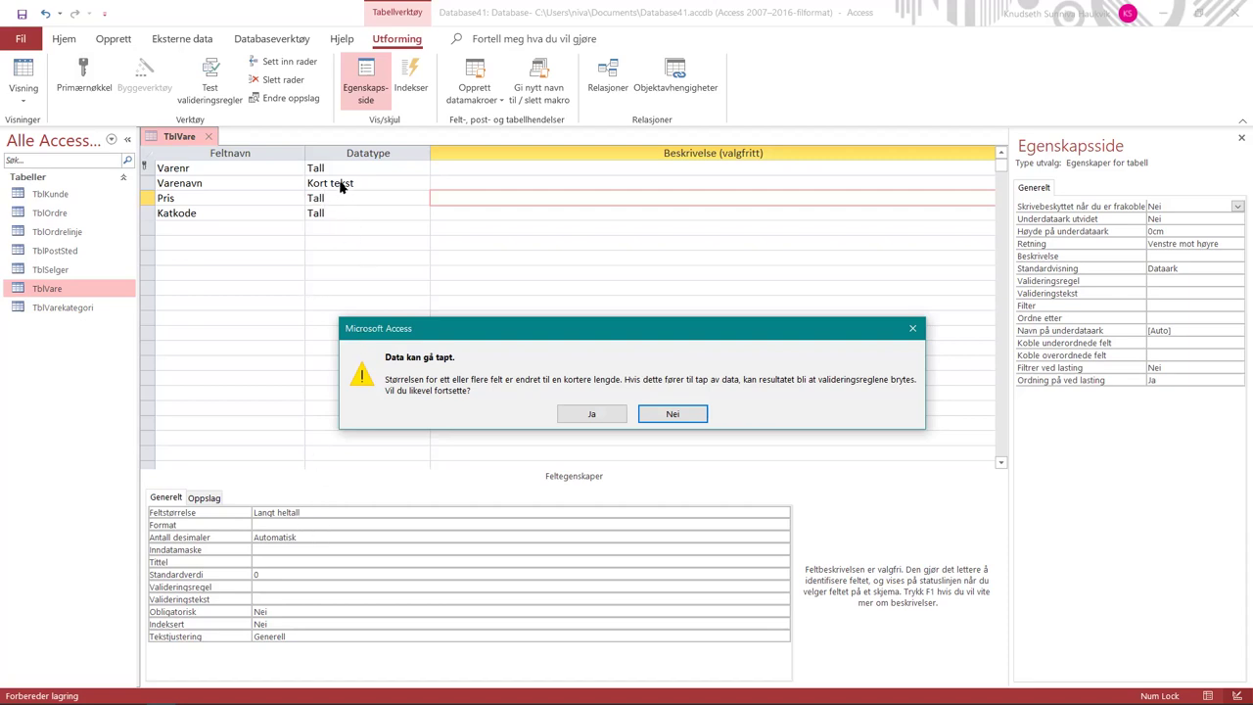
pyautogui.click(597, 418)
pyautogui.rightClick(190, 142)
pyautogui.click(183, 136)
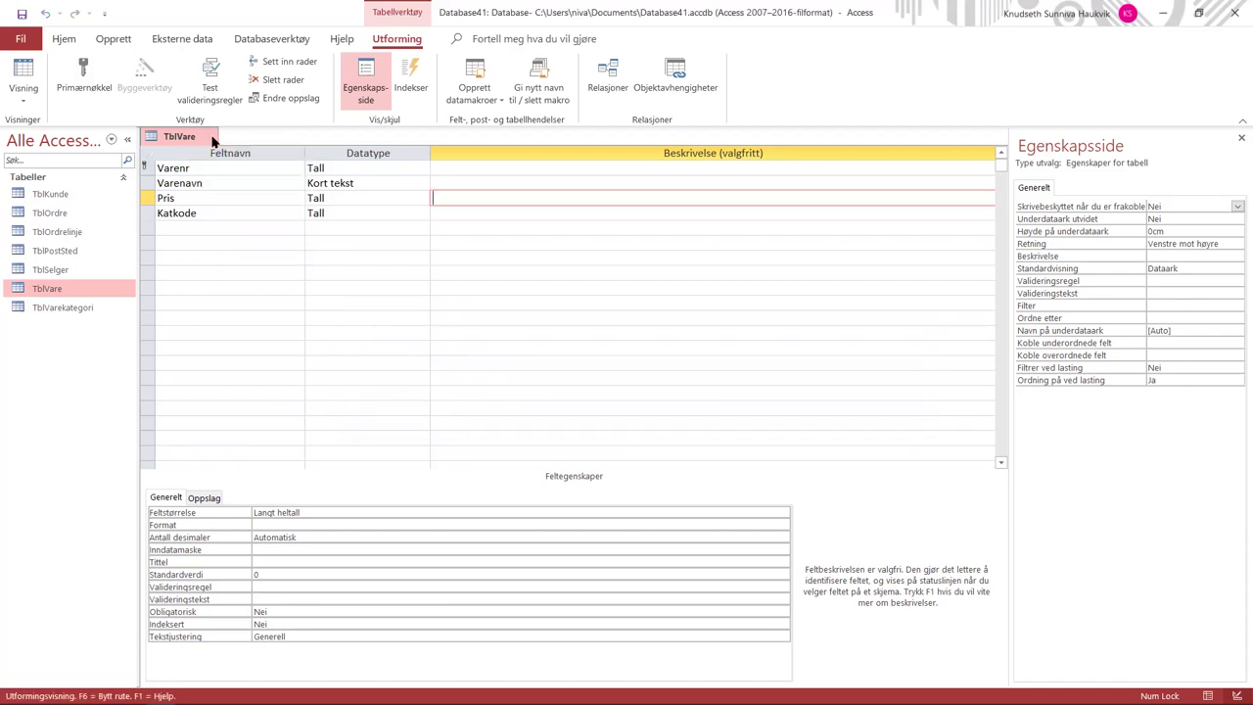
pyautogui.click(211, 137)
# - Rename the fields of TblVarekategori in its design to Katkode and Katnavn, and save and close the table
pyautogui.doubleClick(63, 307)
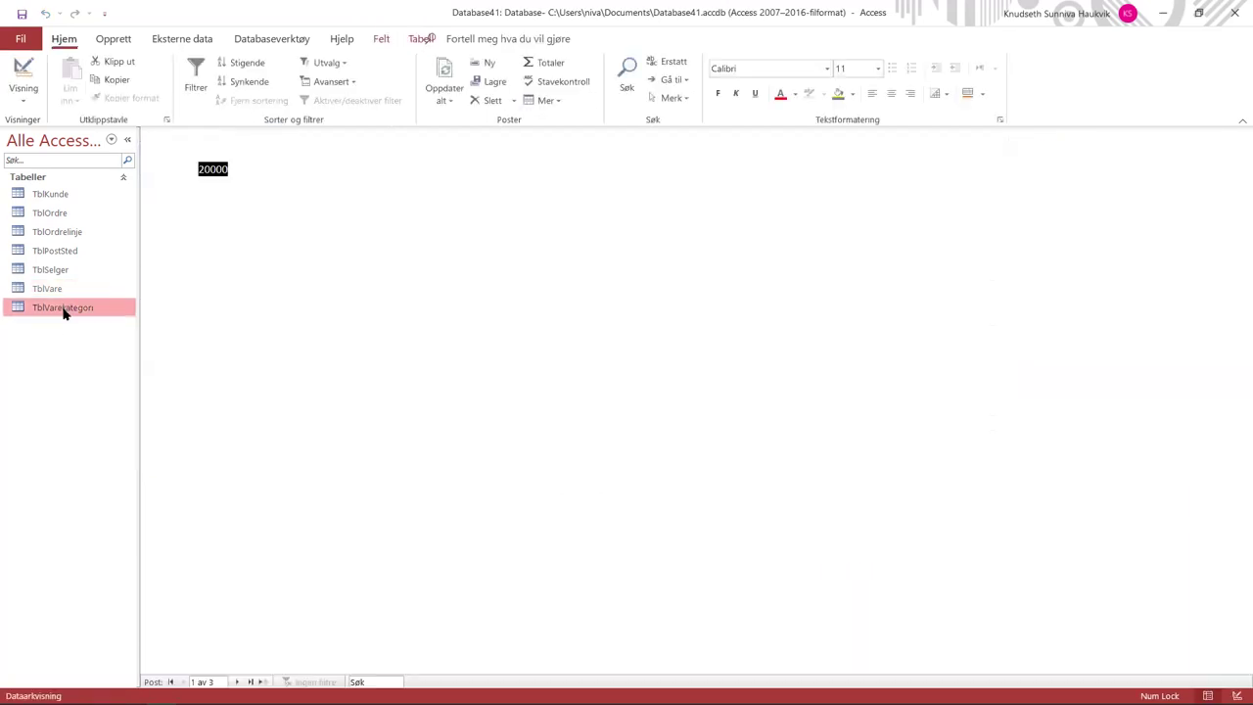
pyautogui.click(24, 71)
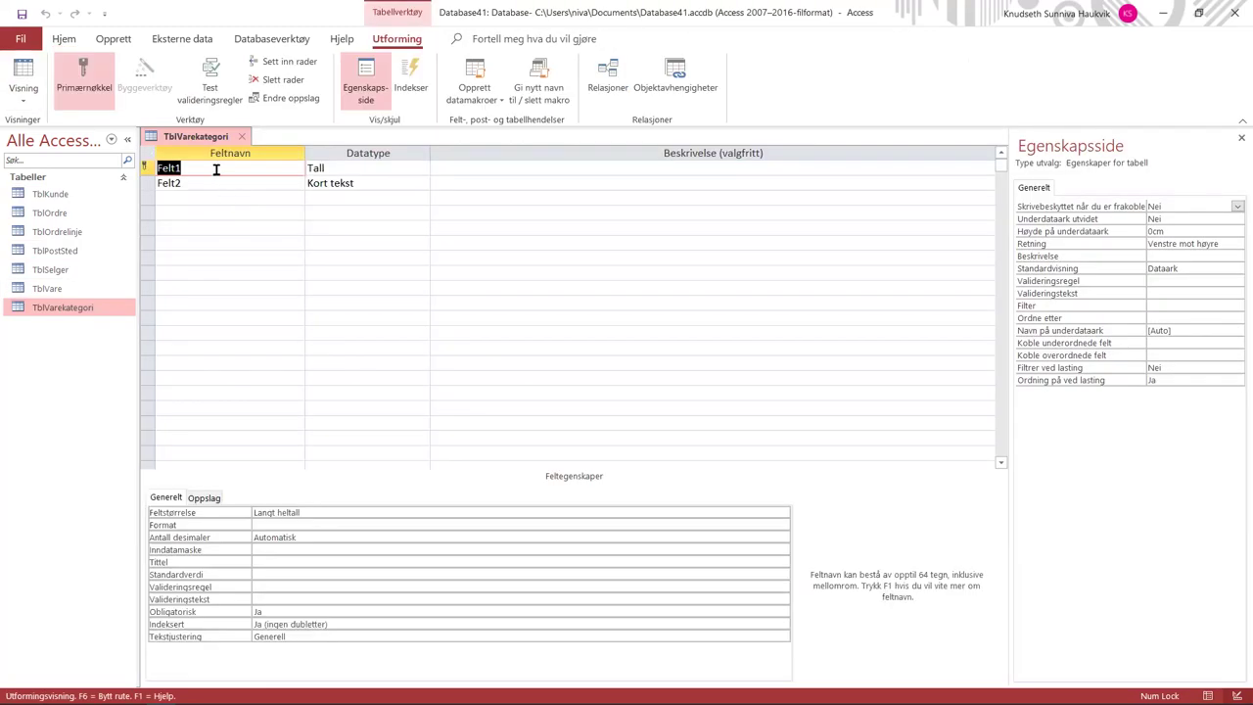
pyautogui.write('Katkode')
pyautogui.press('Down')
pyautogui.write('Katnav')
pyautogui.rightClick(213, 139)
pyautogui.click(215, 140)
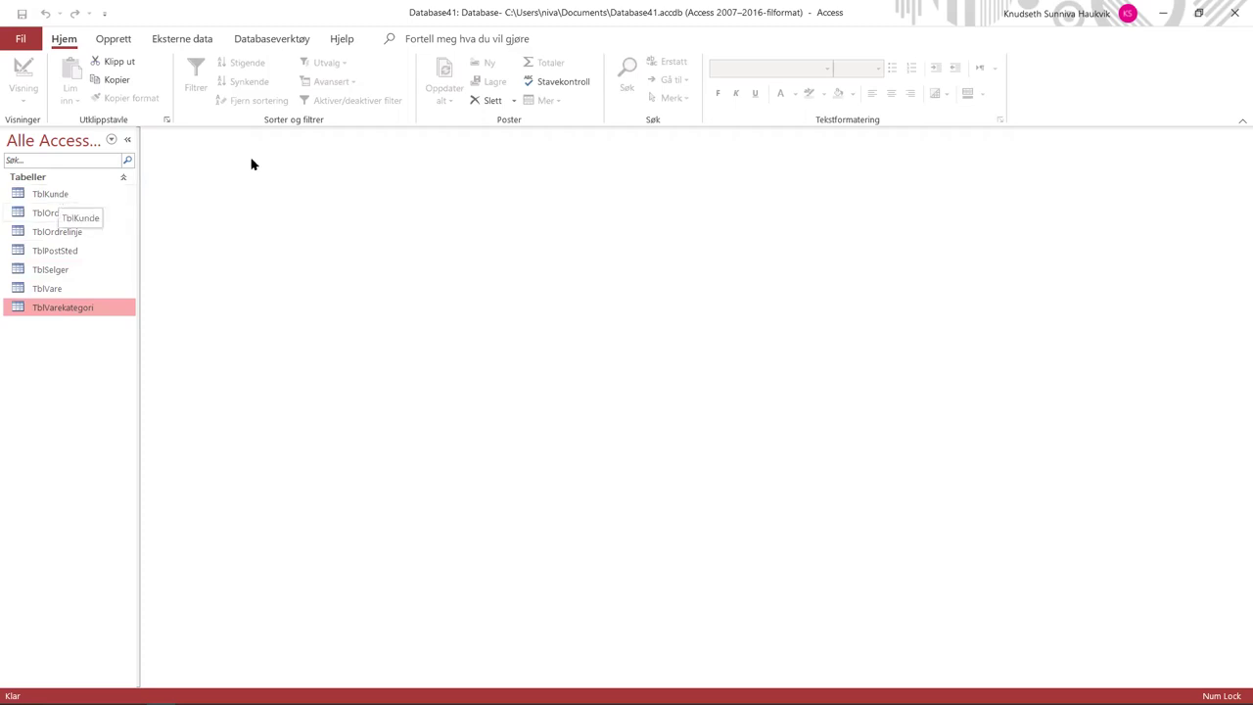
# - Open the relationships diagram and add all tables from TblKunde through TblVarekategori to it
pyautogui.click(241, 47)
pyautogui.click(189, 76)
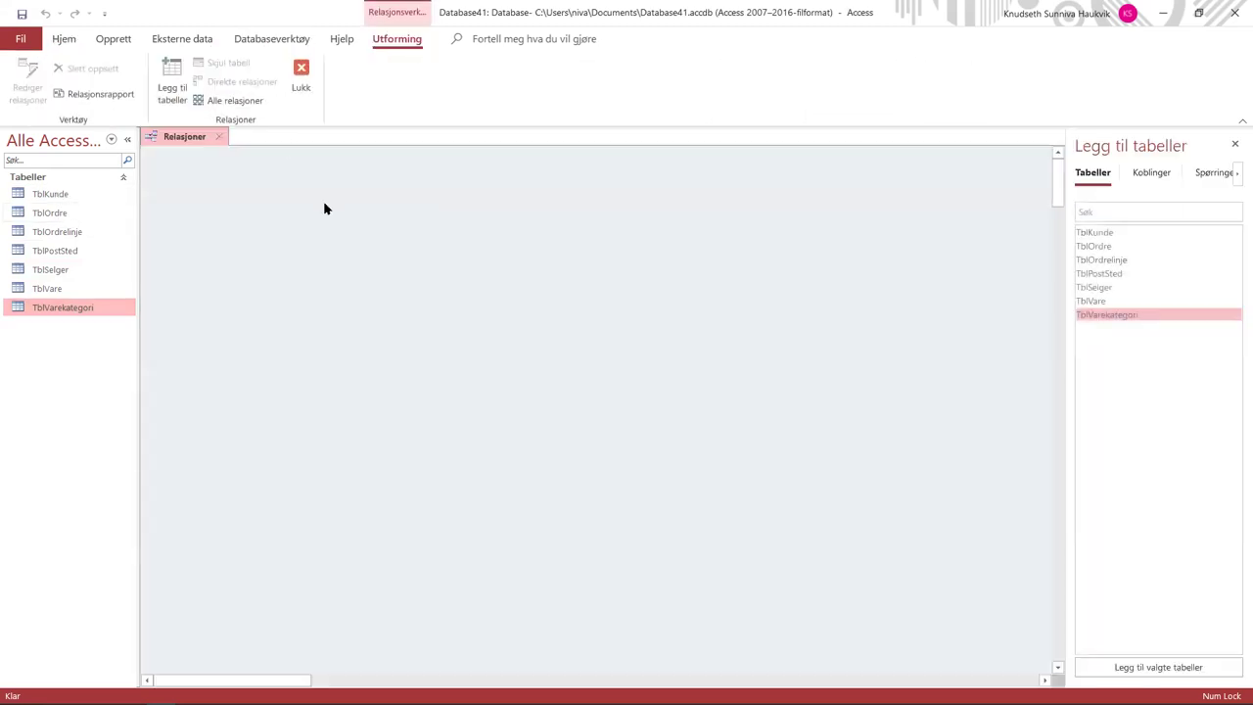
pyautogui.click(1111, 233)
pyautogui.keyDown('shift'); pyautogui.click(1114, 314); pyautogui.keyUp('shift')
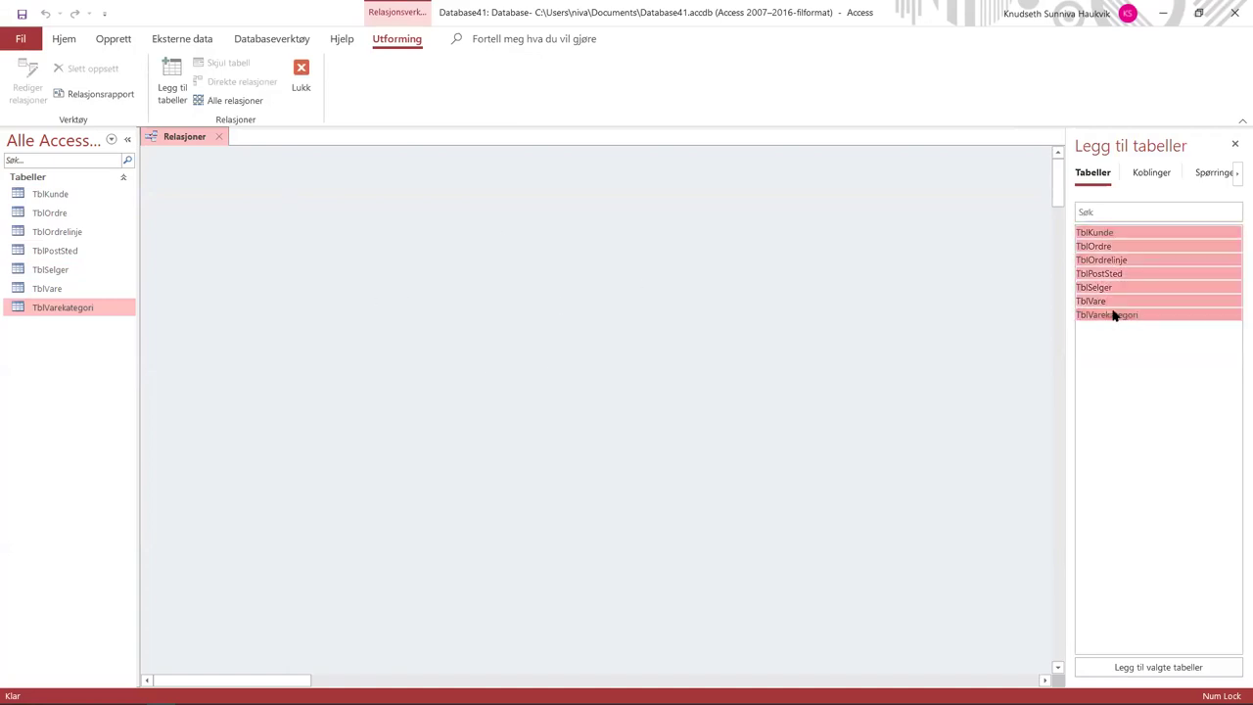
pyautogui.click(1155, 665)
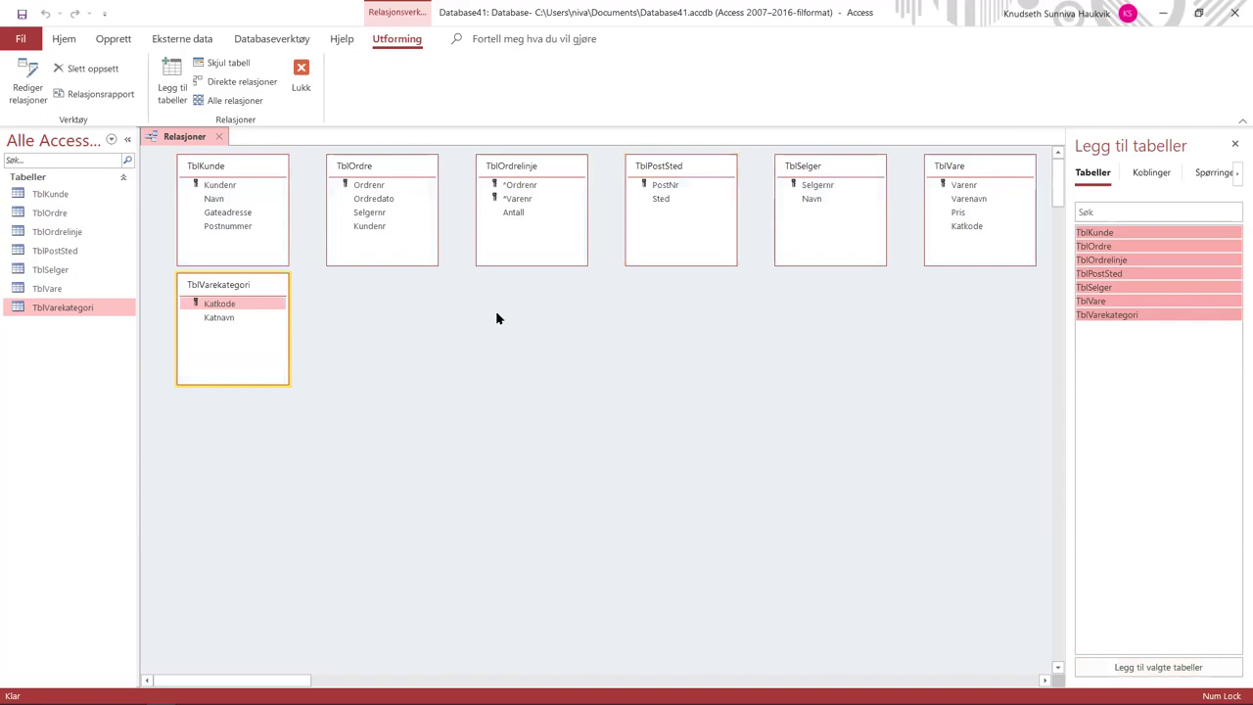
pyautogui.click(497, 318)
# - Rearrange the relationships diagram with TblKunde and TblOrdre in a lower row and TblVarekategori and TblVare side by side before TblOrdrelinje
pyautogui.moveTo(246, 172); pyautogui.dragTo(372, 368)
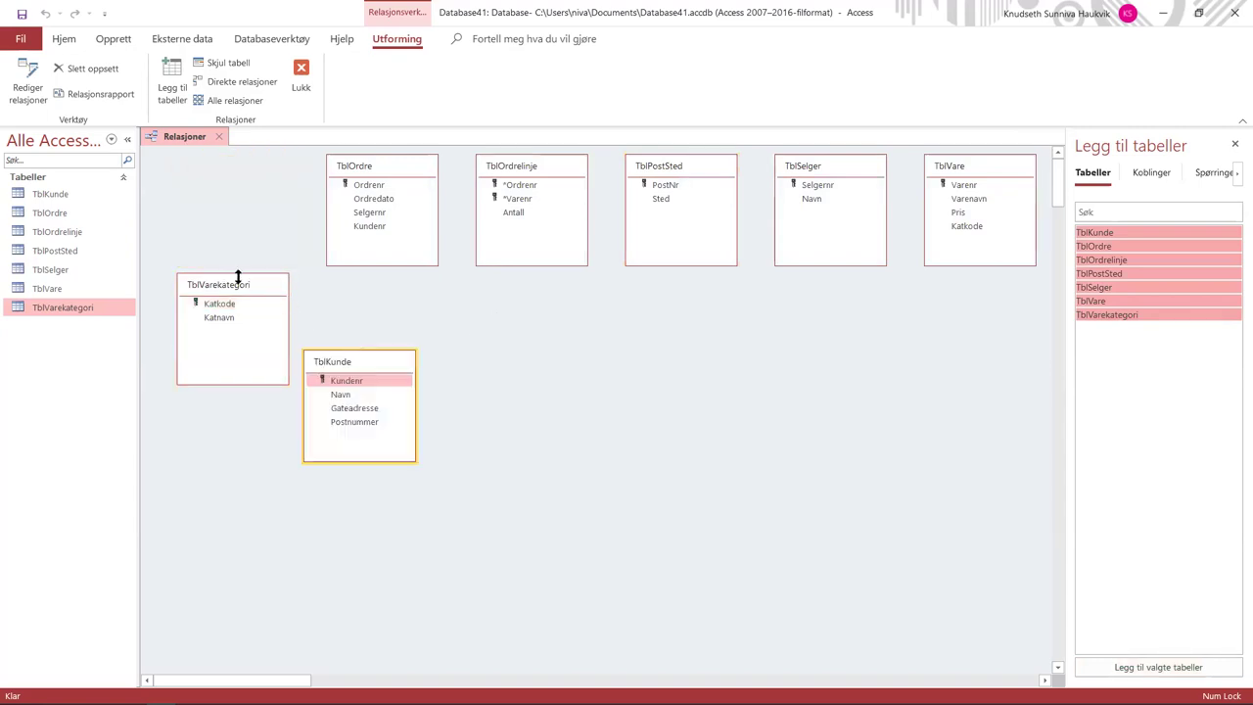
pyautogui.click(244, 284)
pyautogui.moveTo(246, 284); pyautogui.dragTo(247, 164)
pyautogui.moveTo(389, 182); pyautogui.dragTo(603, 364)
pyautogui.click(976, 176)
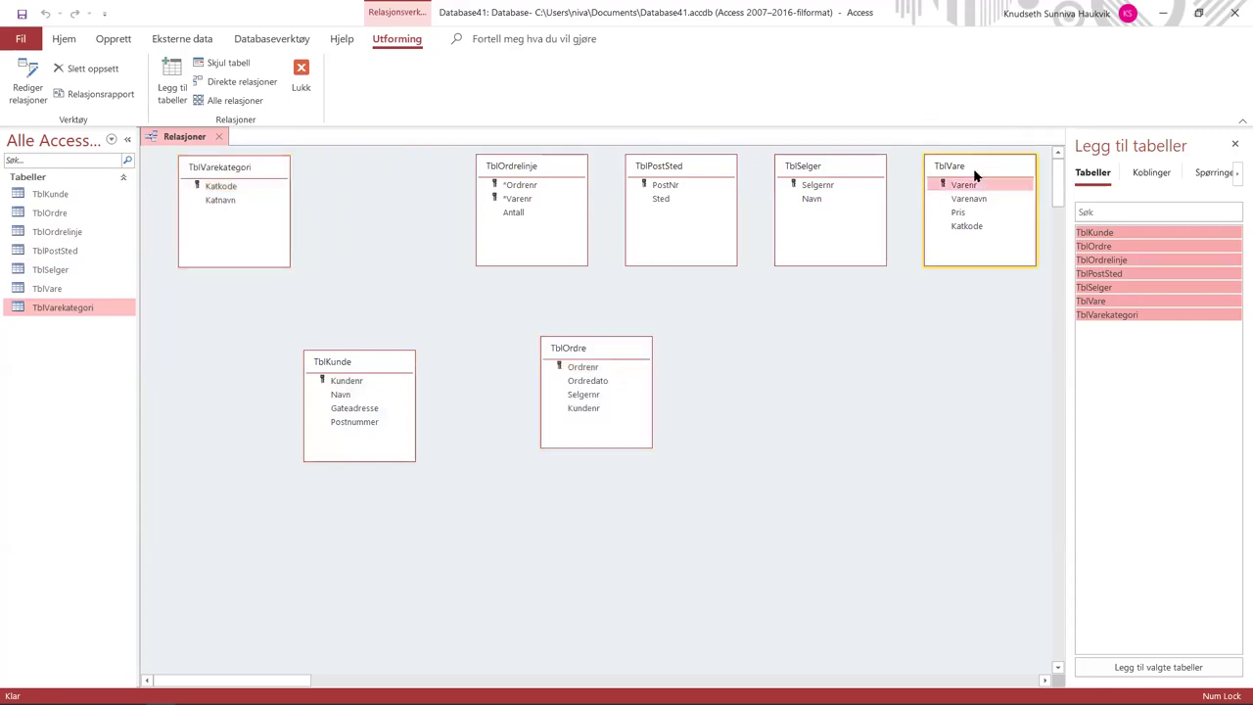
pyautogui.moveTo(975, 176); pyautogui.dragTo(376, 176)
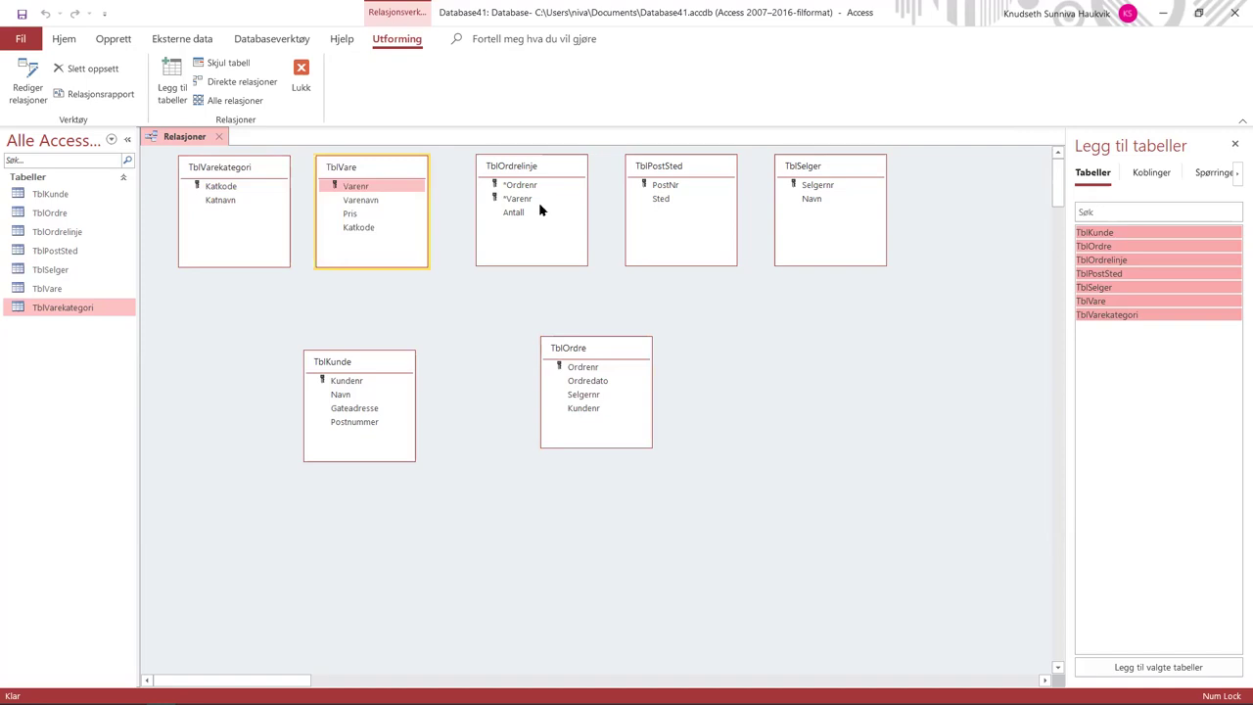
# - Rearrange the relationships diagram with TblOrdre between TblOrdrelinje and TblSelger, and TblKunde beside TblPostSted in the lower row
pyautogui.click(552, 169)
pyautogui.moveTo(553, 169); pyautogui.dragTo(548, 168)
pyautogui.click(695, 176)
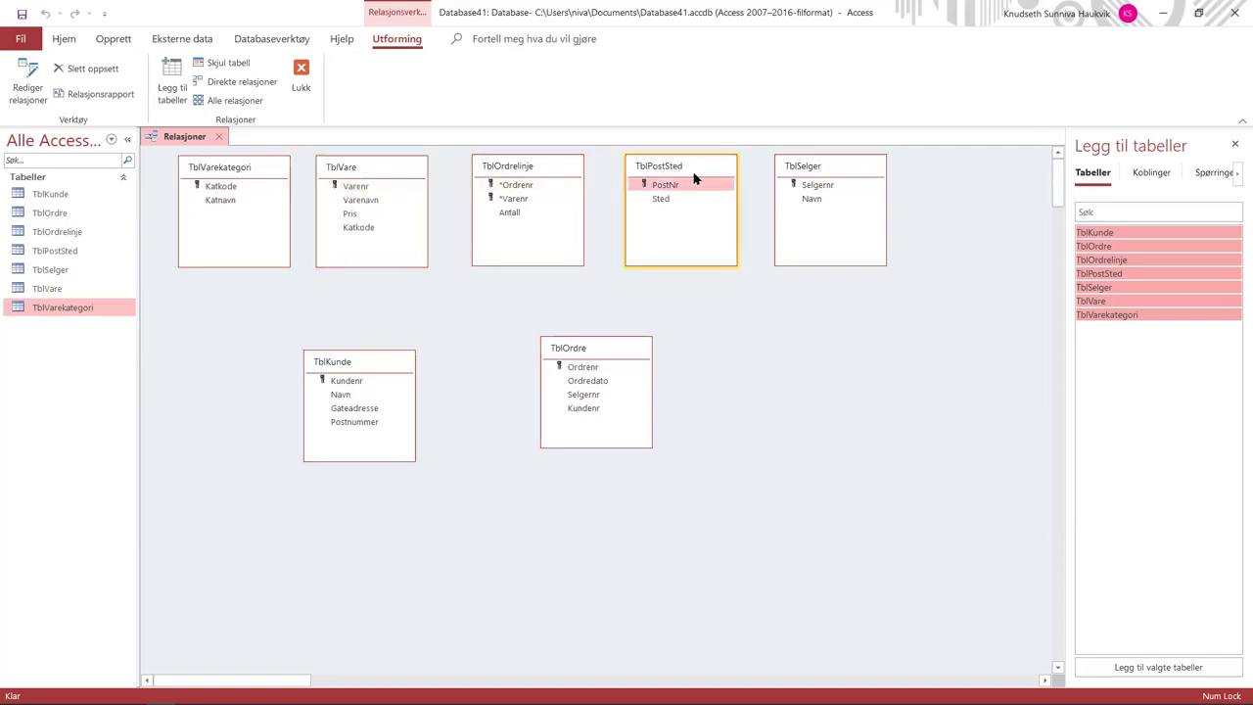
pyautogui.moveTo(694, 176); pyautogui.dragTo(777, 346)
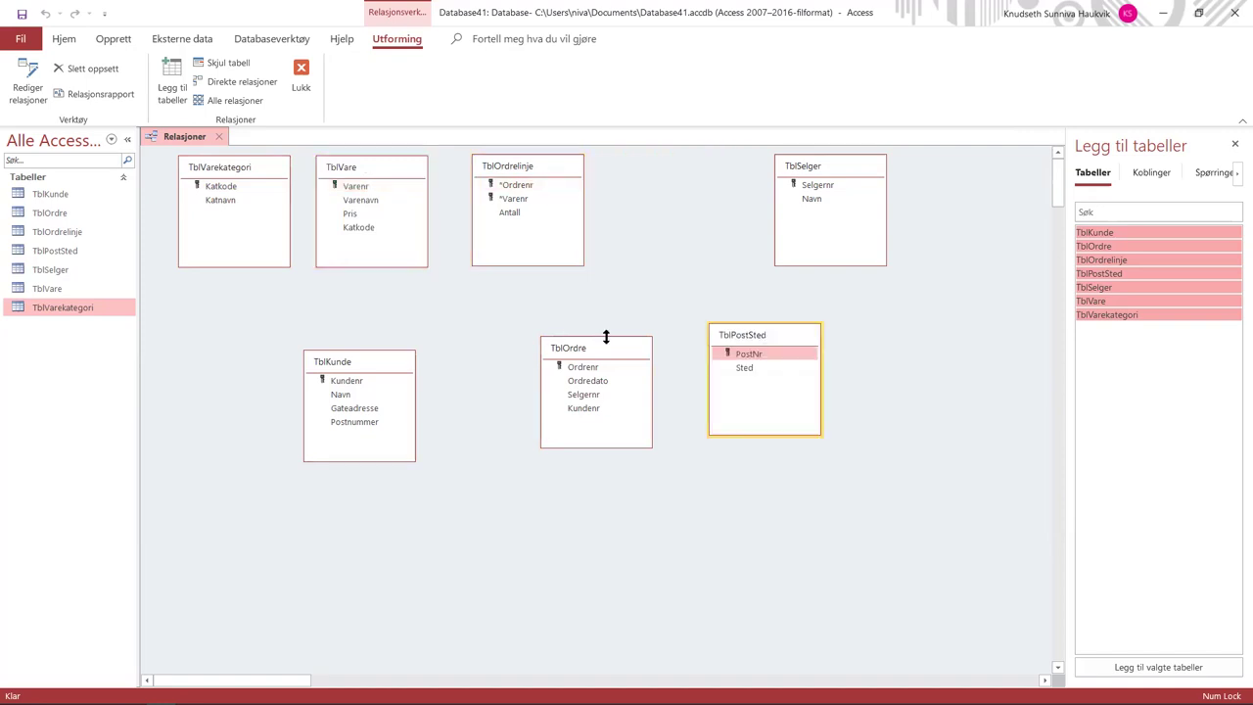
pyautogui.moveTo(607, 337); pyautogui.dragTo(672, 173)
pyautogui.moveTo(848, 162); pyautogui.dragTo(848, 166)
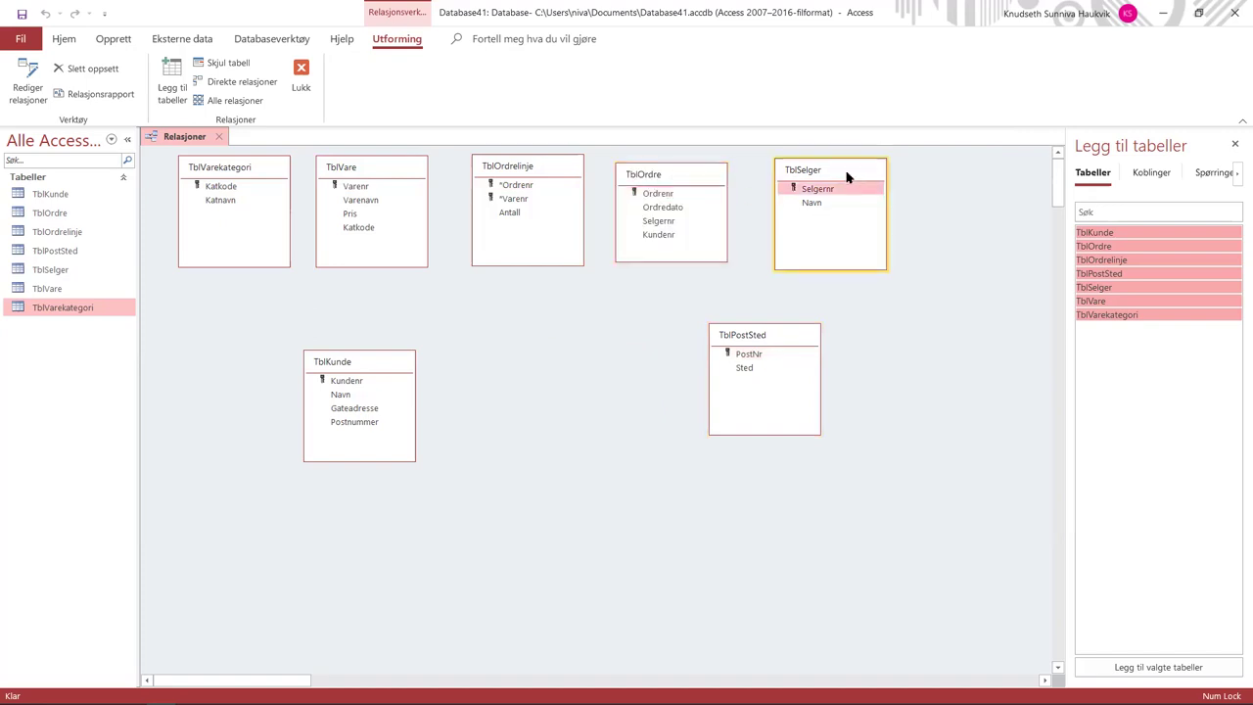
pyautogui.click(774, 329)
pyautogui.moveTo(774, 329); pyautogui.dragTo(681, 349)
pyautogui.moveTo(386, 365); pyautogui.dragTo(523, 348)
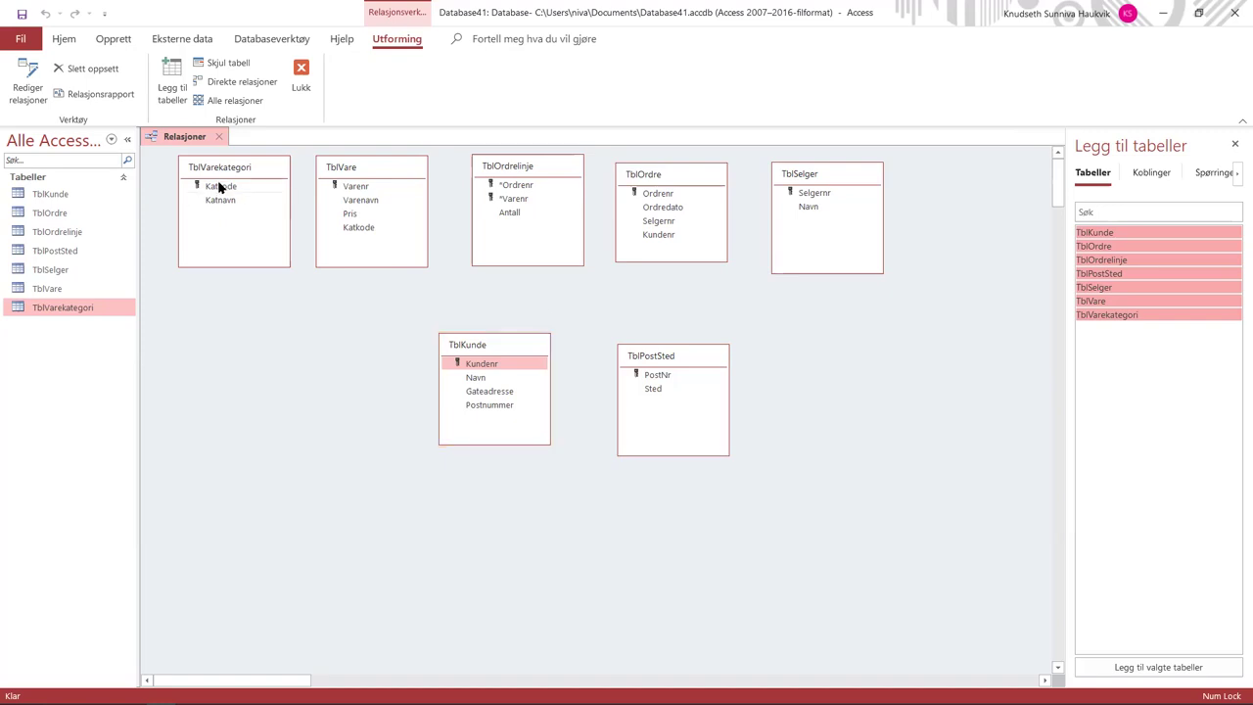
# - Relate Katkode in TblVarekategori to Katkode in TblVare, enforcing referential integrity with cascading updates
pyautogui.moveTo(222, 187); pyautogui.dragTo(360, 229)
pyautogui.click(479, 290)
pyautogui.click(481, 307)
pyautogui.click(730, 201)
# - Relate Varenr in TblVare to Varenr in TblOrdrelinje, enforcing referential integrity with cascading updates
pyautogui.moveTo(390, 190); pyautogui.dragTo(513, 197)
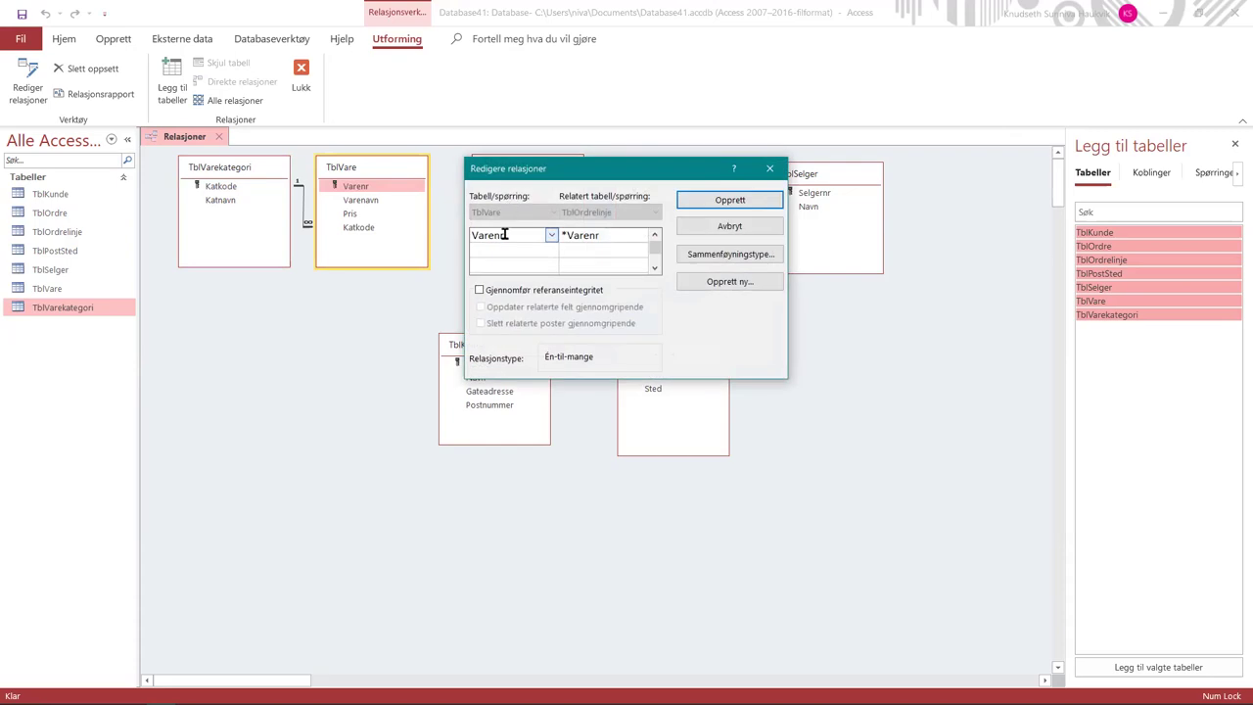
pyautogui.click(479, 289)
pyautogui.click(481, 307)
pyautogui.click(697, 202)
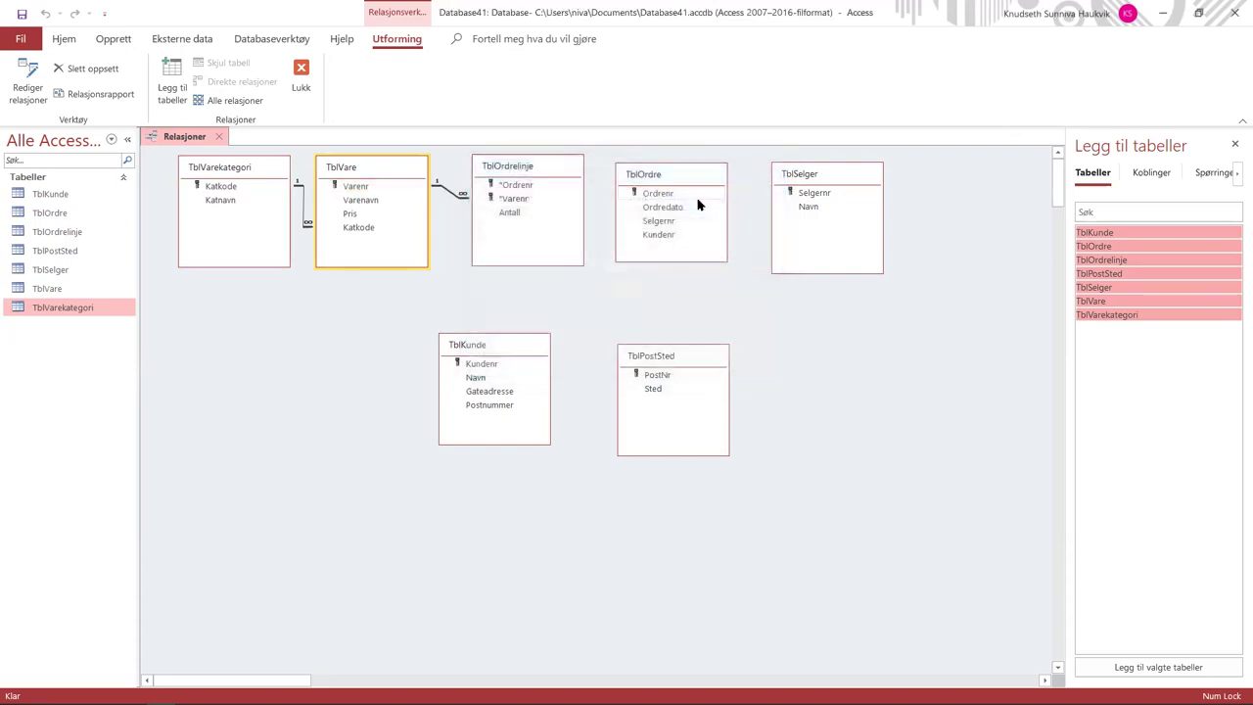
# - Relate Ordrenr in TblOrdre to Ordrenr in TblOrdrelinje, enforcing referential integrity with cascading updates
pyautogui.moveTo(655, 193); pyautogui.dragTo(533, 188)
pyautogui.click(479, 290)
pyautogui.click(481, 306)
pyautogui.click(729, 200)
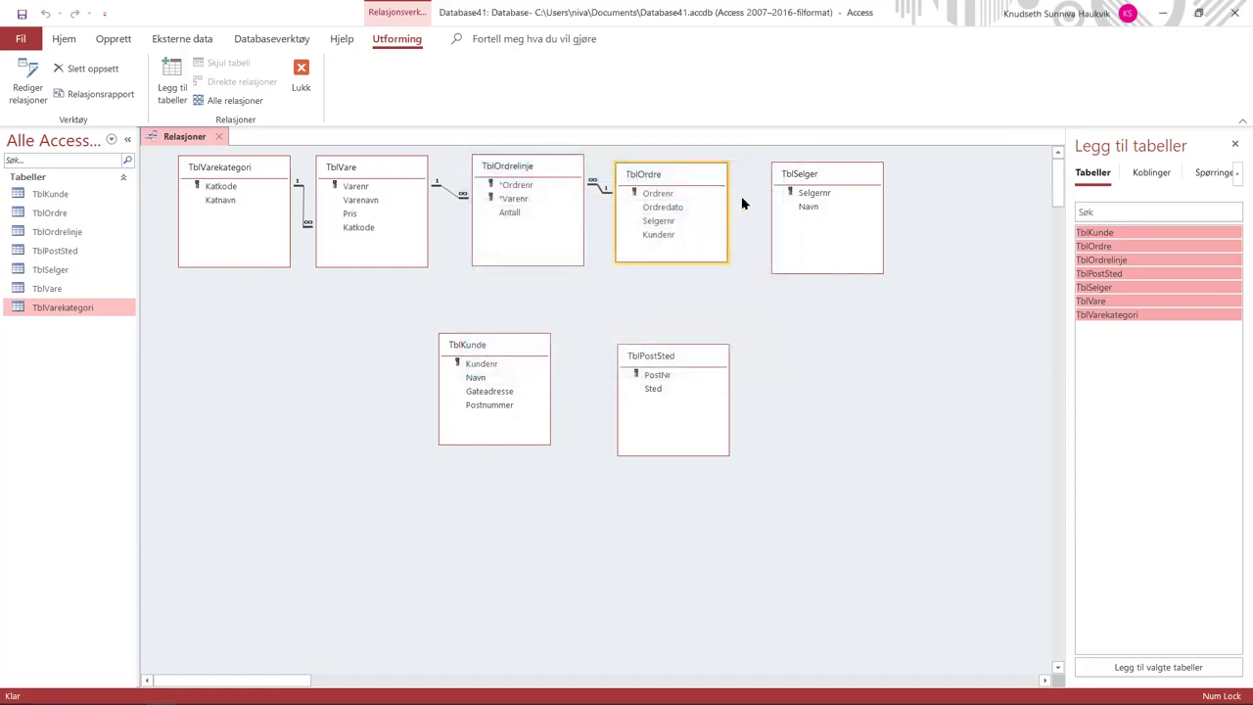
# - Relate Selgernr in TblSelger to Selgernr in TblOrdre, enforcing referential integrity with cascading updates
pyautogui.moveTo(809, 193); pyautogui.dragTo(661, 221)
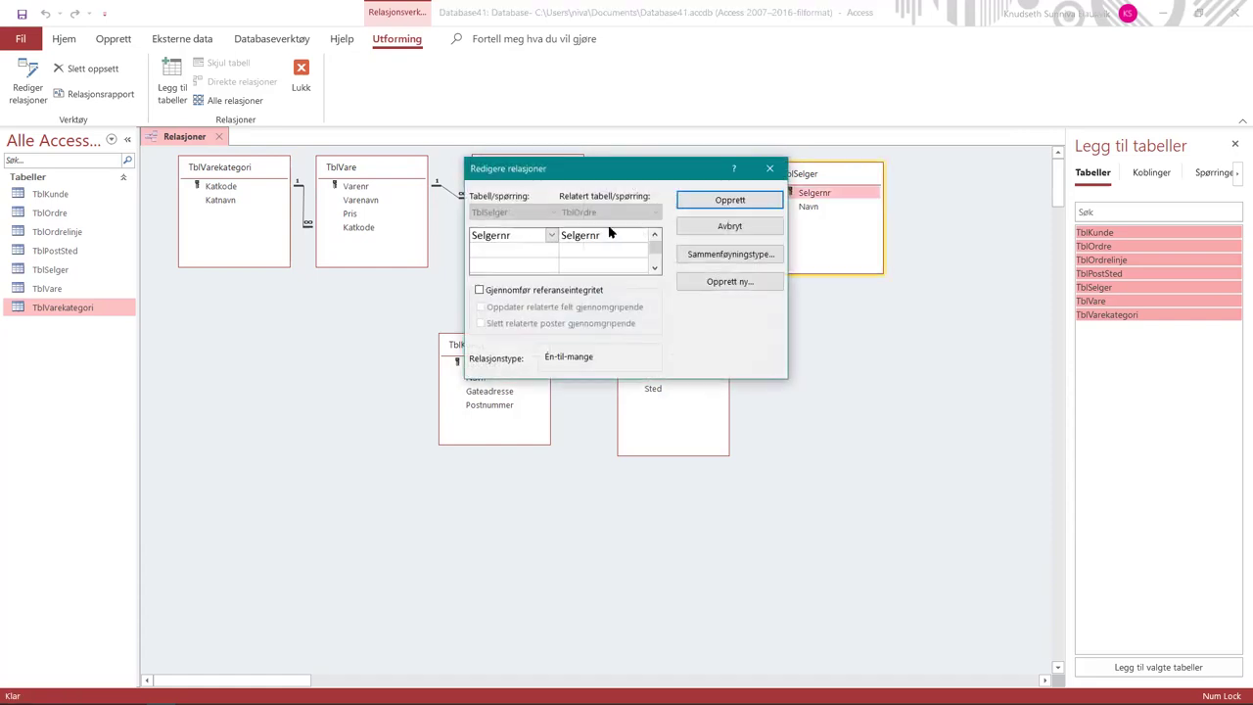
pyautogui.click(478, 290)
pyautogui.click(481, 307)
pyautogui.click(749, 203)
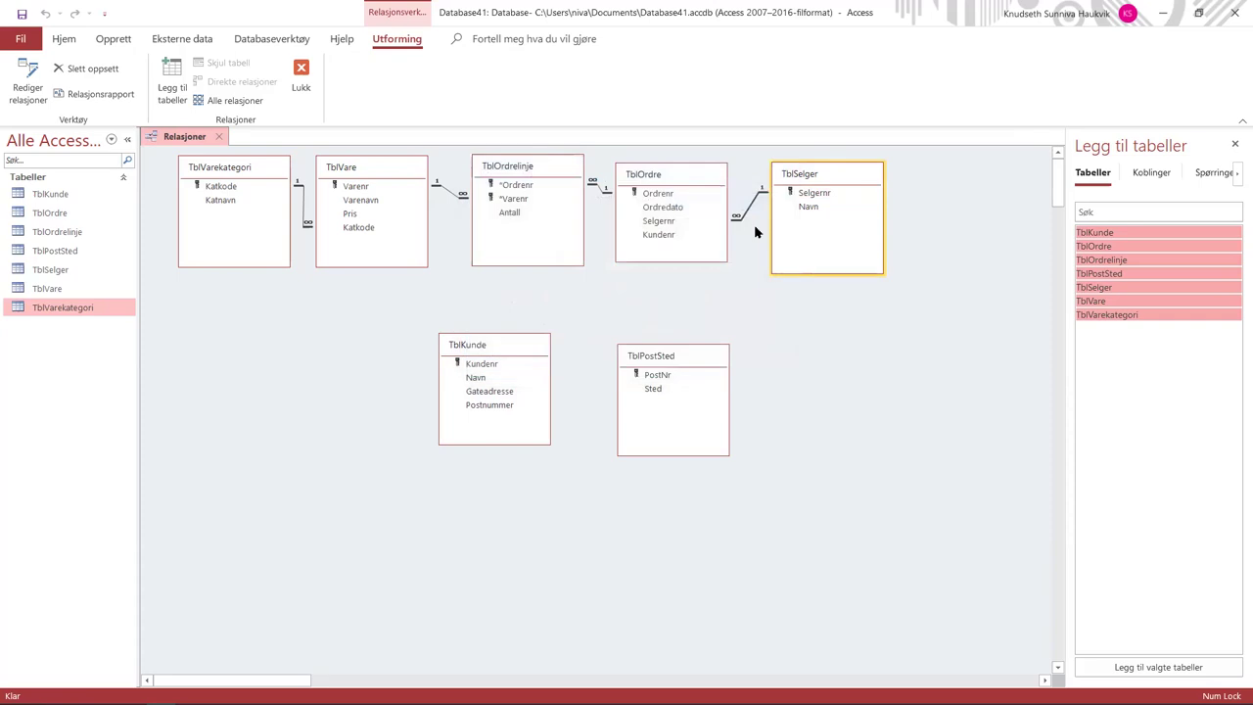
# - Relate Kundenr in TblKunde to Kundenr in TblOrdre, enforcing referential integrity
pyautogui.moveTo(480, 363); pyautogui.dragTo(662, 241)
pyautogui.click(480, 289)
pyautogui.click(718, 202)
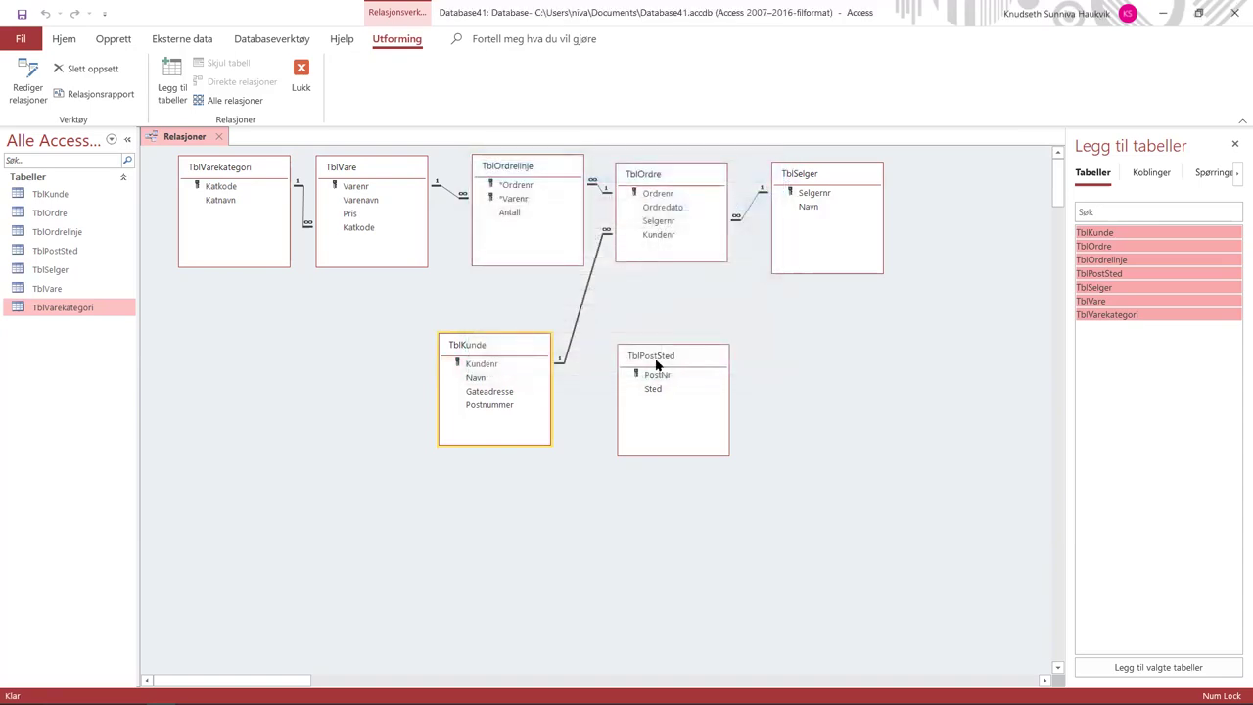
# - Relate PostNr in TblPostSted to Postnummer in TblKunde, enforcing referential integrity with cascading updates
pyautogui.moveTo(654, 374); pyautogui.dragTo(493, 408)
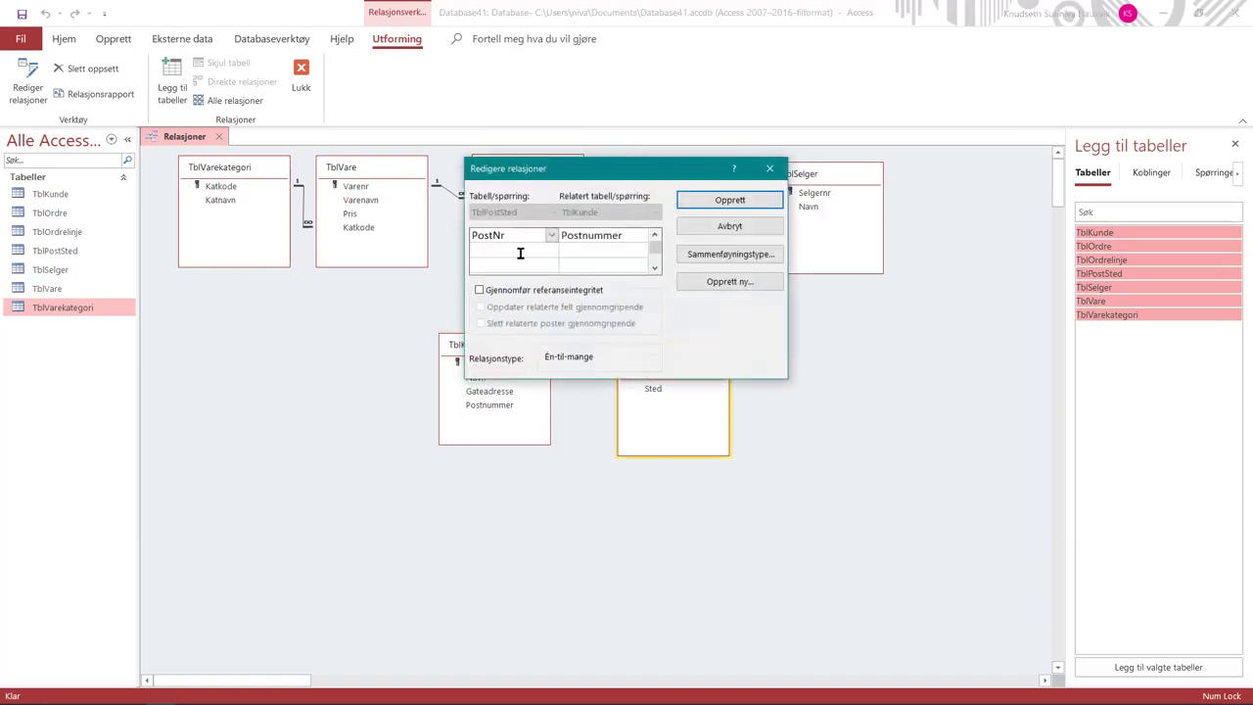
pyautogui.click(480, 290)
pyautogui.click(481, 306)
pyautogui.click(750, 202)
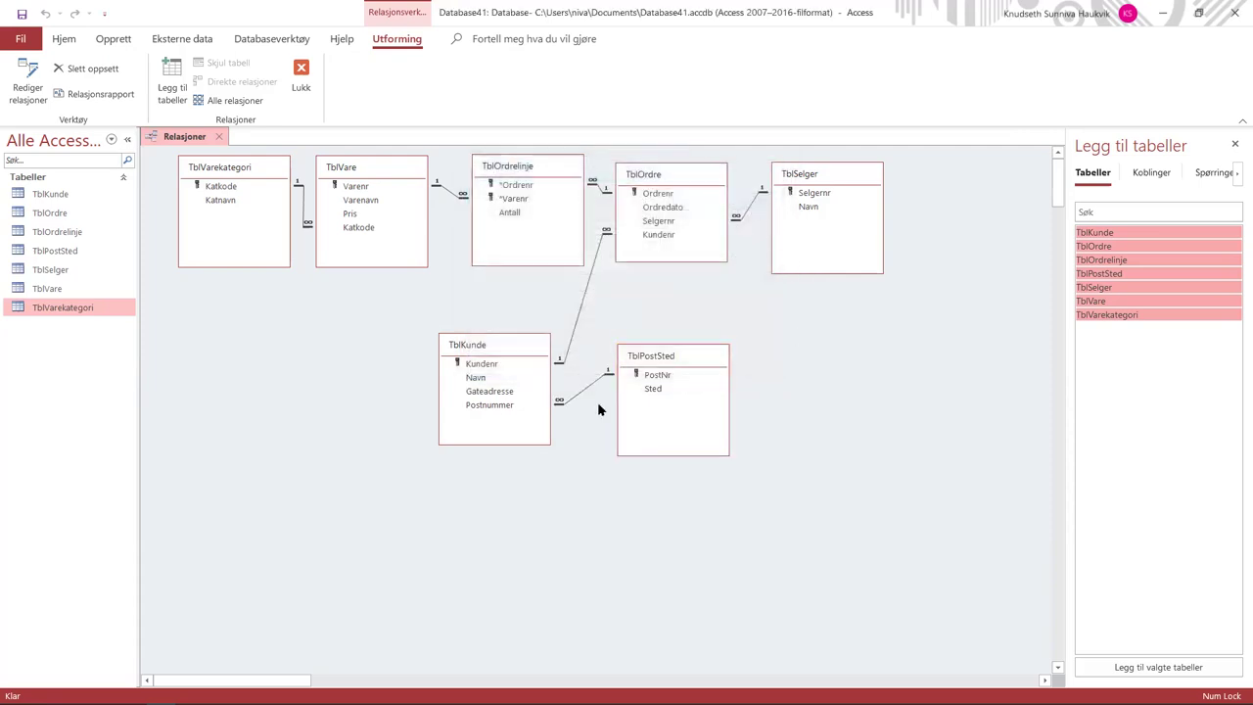
# - Move TblKunde and TblPostSted up closer to the upper row of tables and close the relationships diagram
pyautogui.moveTo(694, 355); pyautogui.dragTo(704, 334)
pyautogui.click(526, 336)
pyautogui.moveTo(526, 336); pyautogui.dragTo(544, 311)
pyautogui.moveTo(708, 342); pyautogui.dragTo(701, 322)
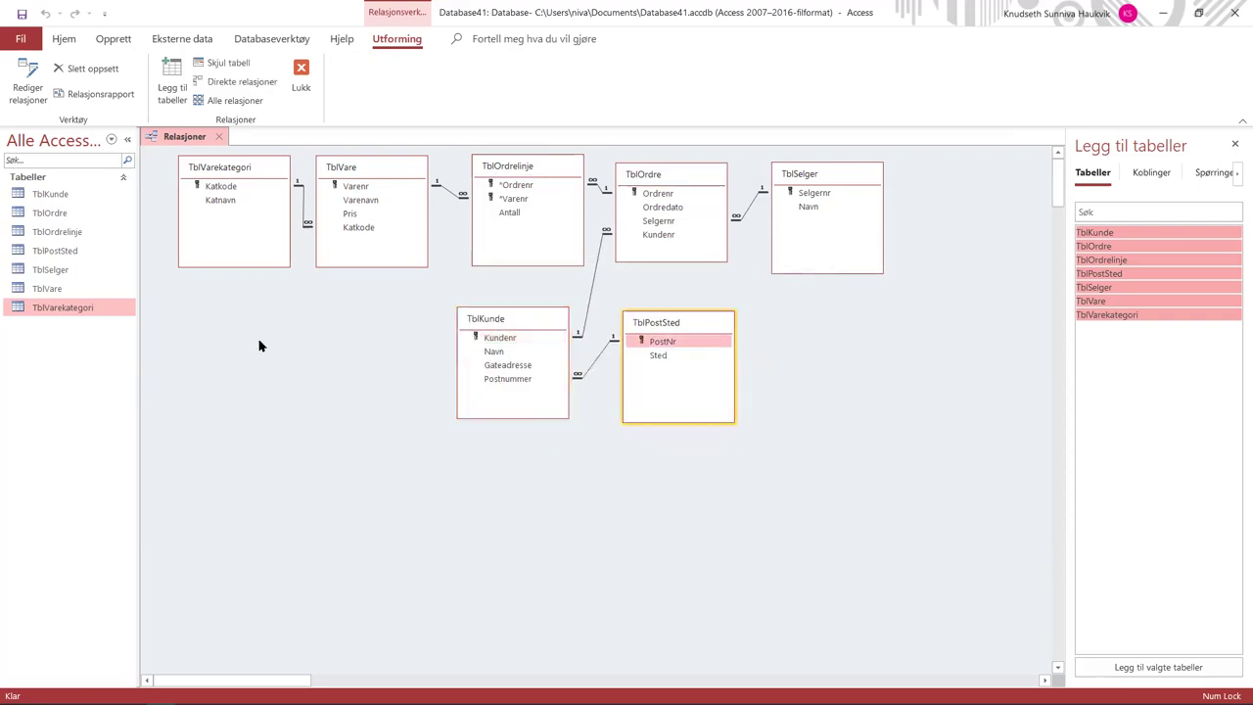
pyautogui.rightClick(186, 136)
pyautogui.click(76, 302)
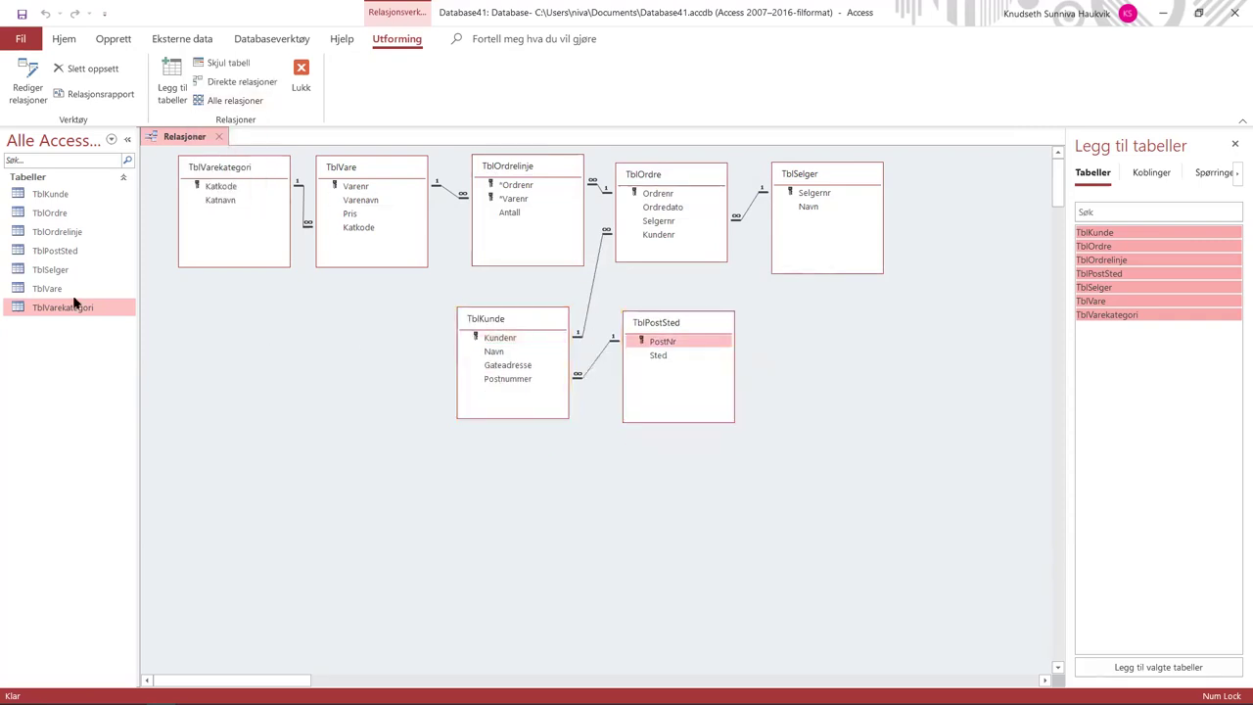
pyautogui.click(219, 136)
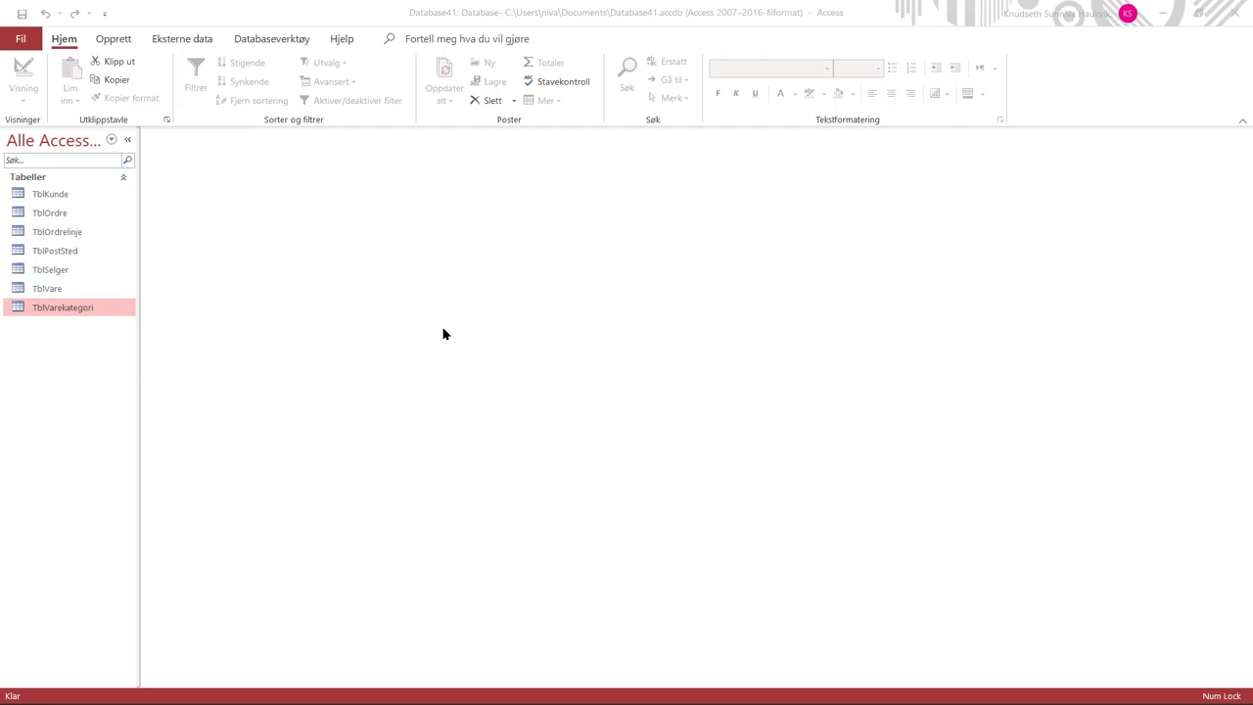
# - Check the query tasks in the exercise PDF and create a new query design containing TblKunde
pyautogui.hotkey('alt', 'Tab')
pyautogui.scroll(-10, 464, 367)
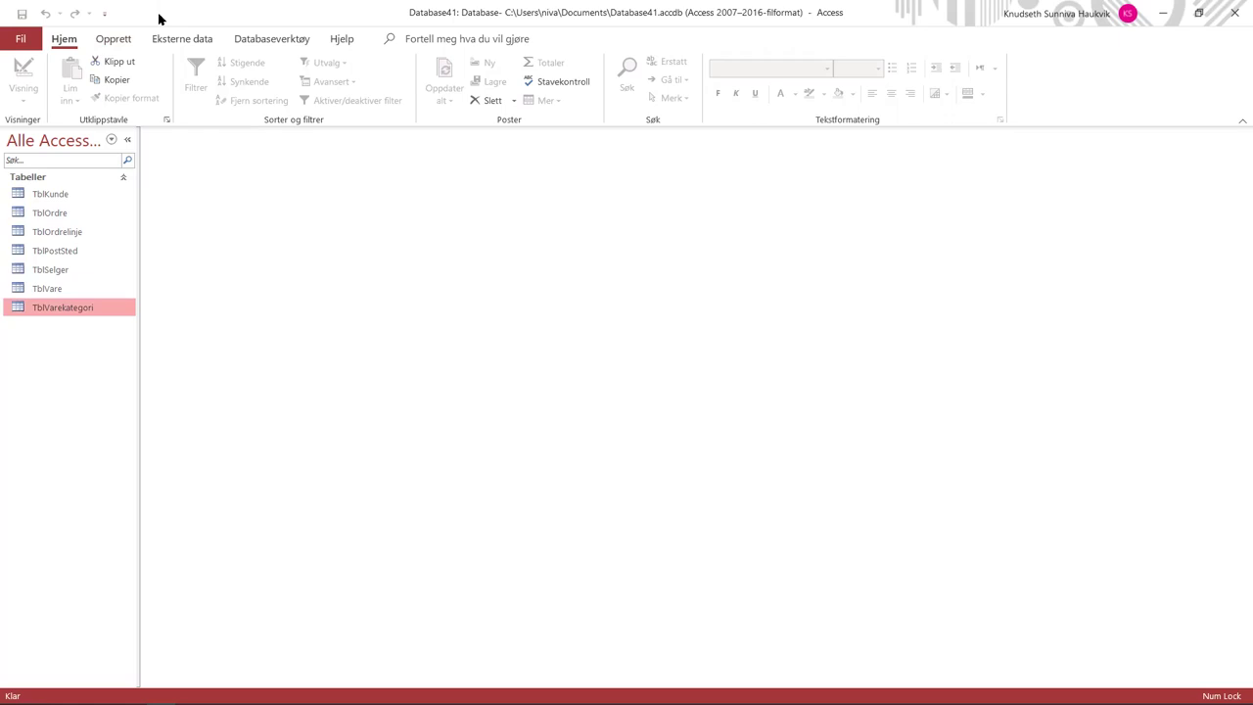
pyautogui.click(113, 38)
pyautogui.click(355, 77)
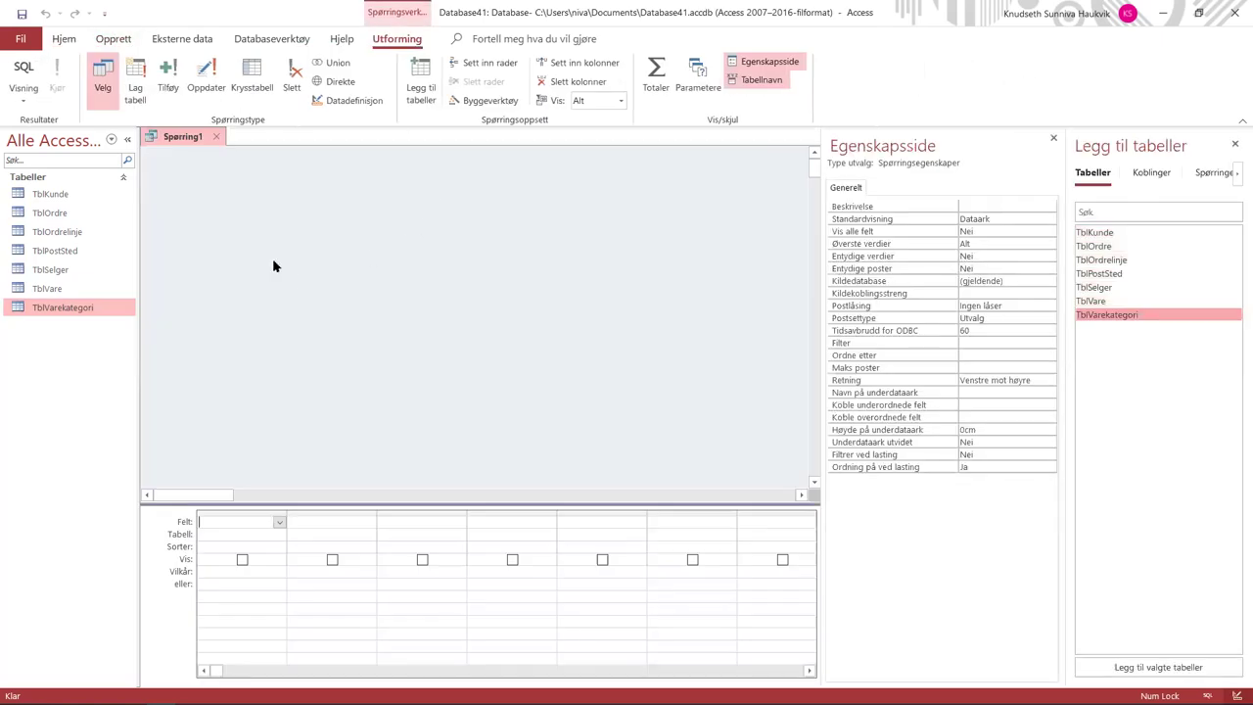
pyautogui.click(1052, 140)
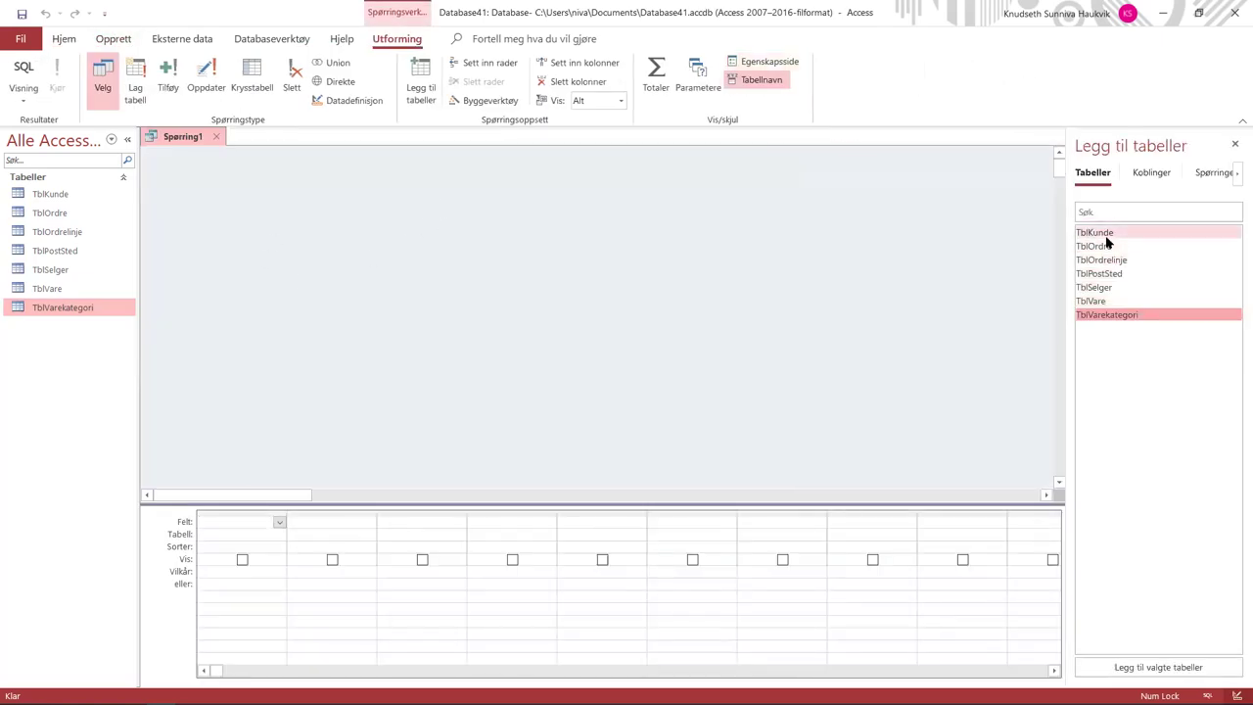
pyautogui.doubleClick(1095, 233)
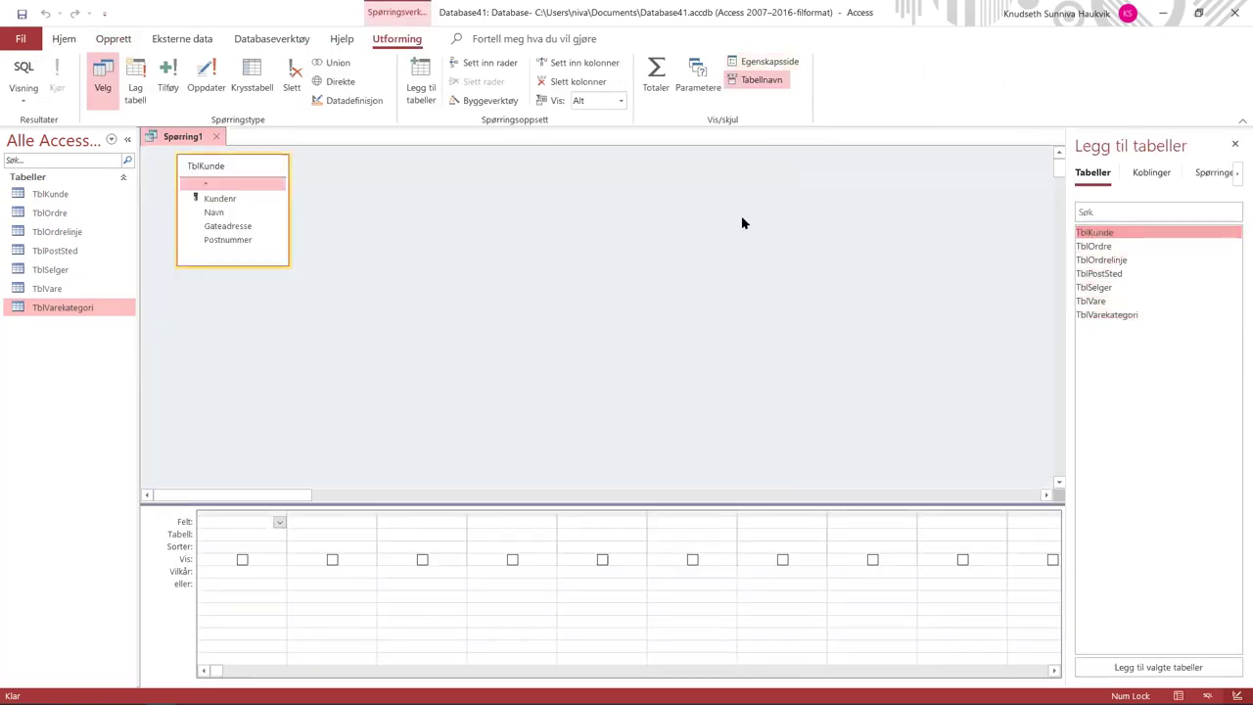
# - Add Kundenr, Navn, Gateadresse and Postnummer from TblKunde to the query and run it
pyautogui.doubleClick(217, 199)
pyautogui.doubleClick(215, 213)
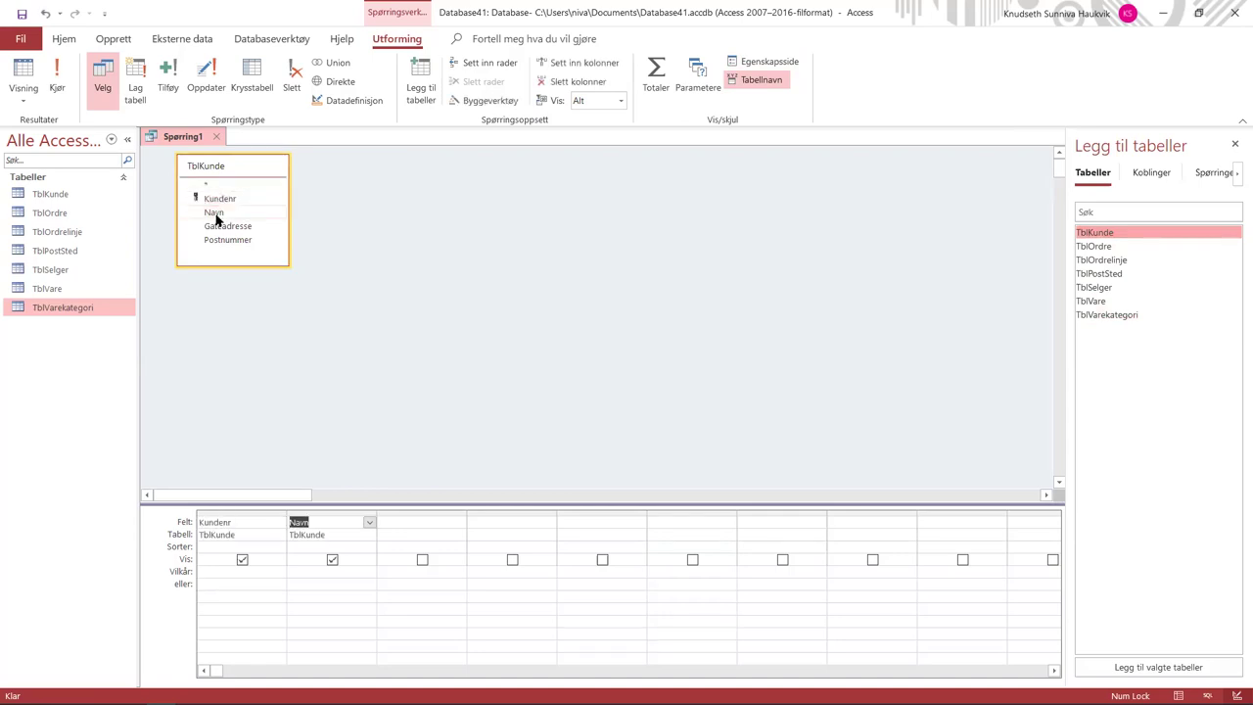
pyautogui.doubleClick(225, 226)
pyautogui.doubleClick(225, 240)
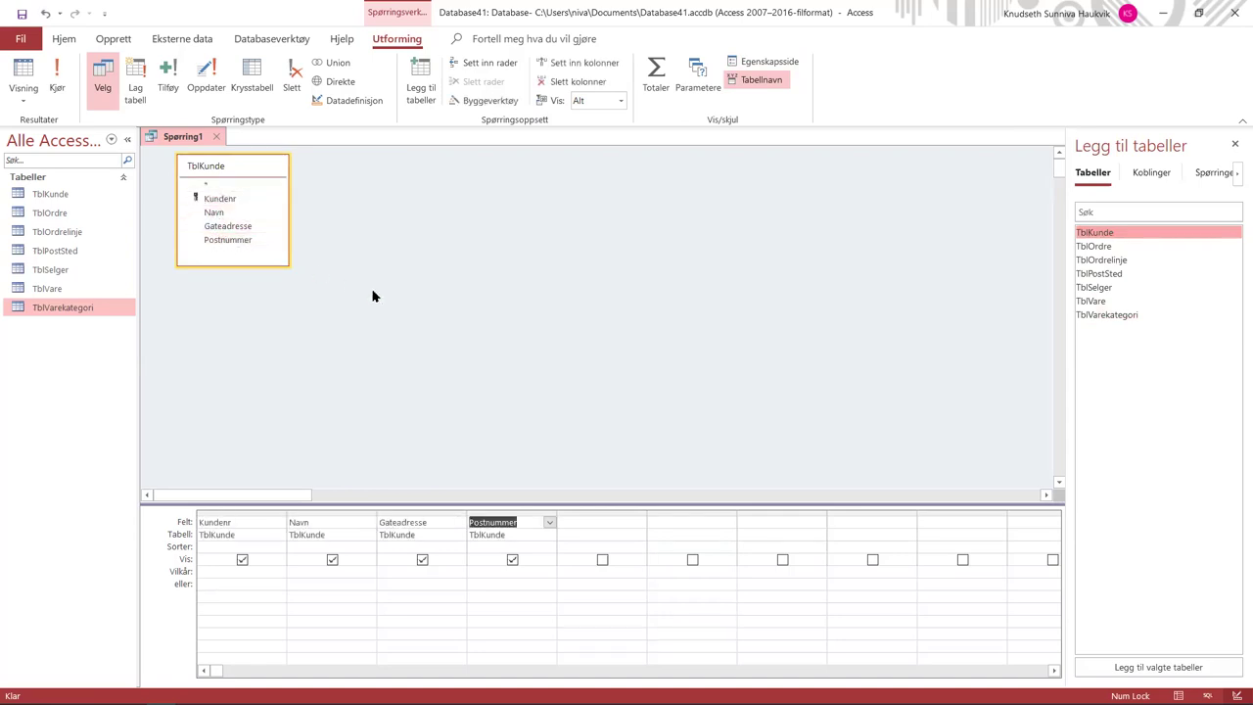
pyautogui.click(57, 76)
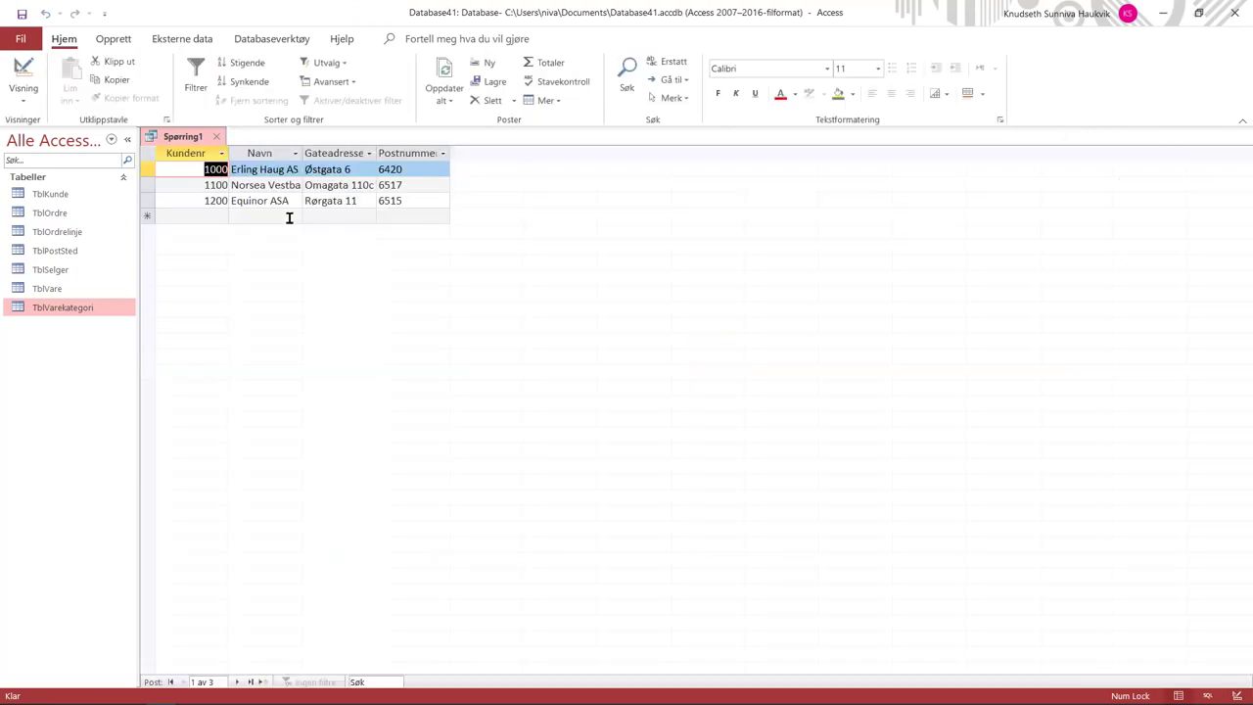
# - Save the customer information query as qry2b and close it
pyautogui.rightClick(197, 141)
pyautogui.click(224, 153)
pyautogui.write('qry2b')
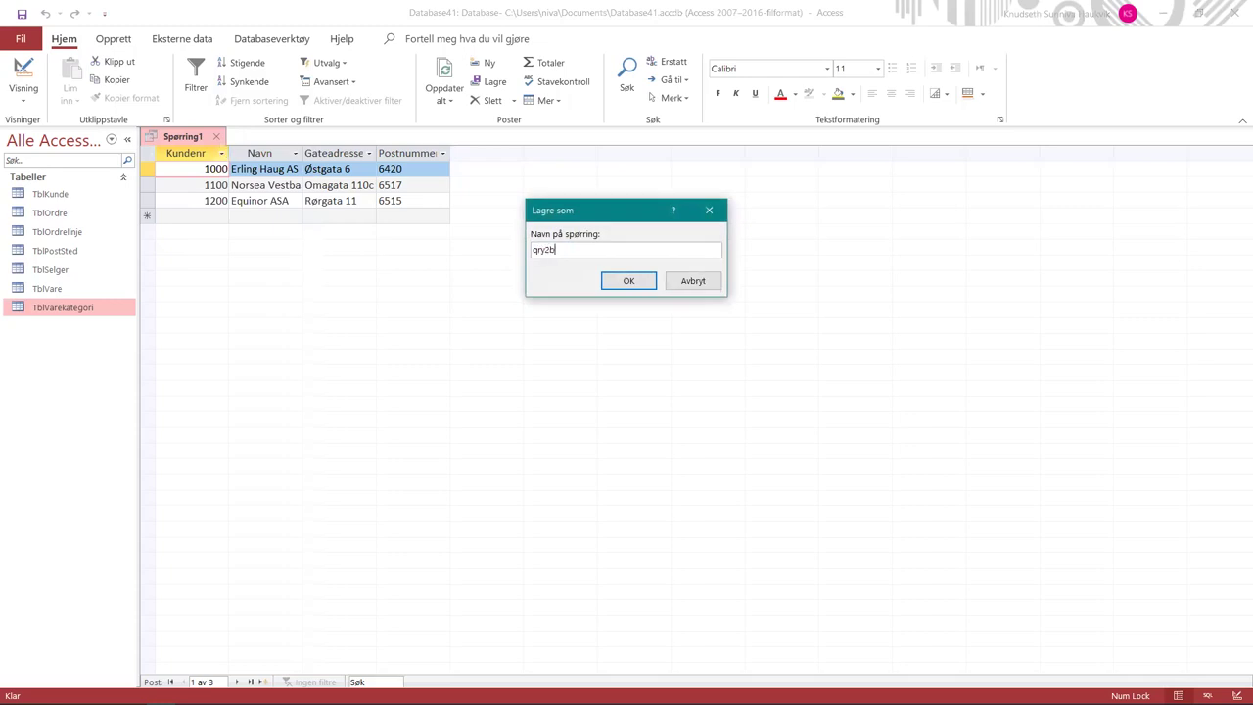
pyautogui.press('Return')
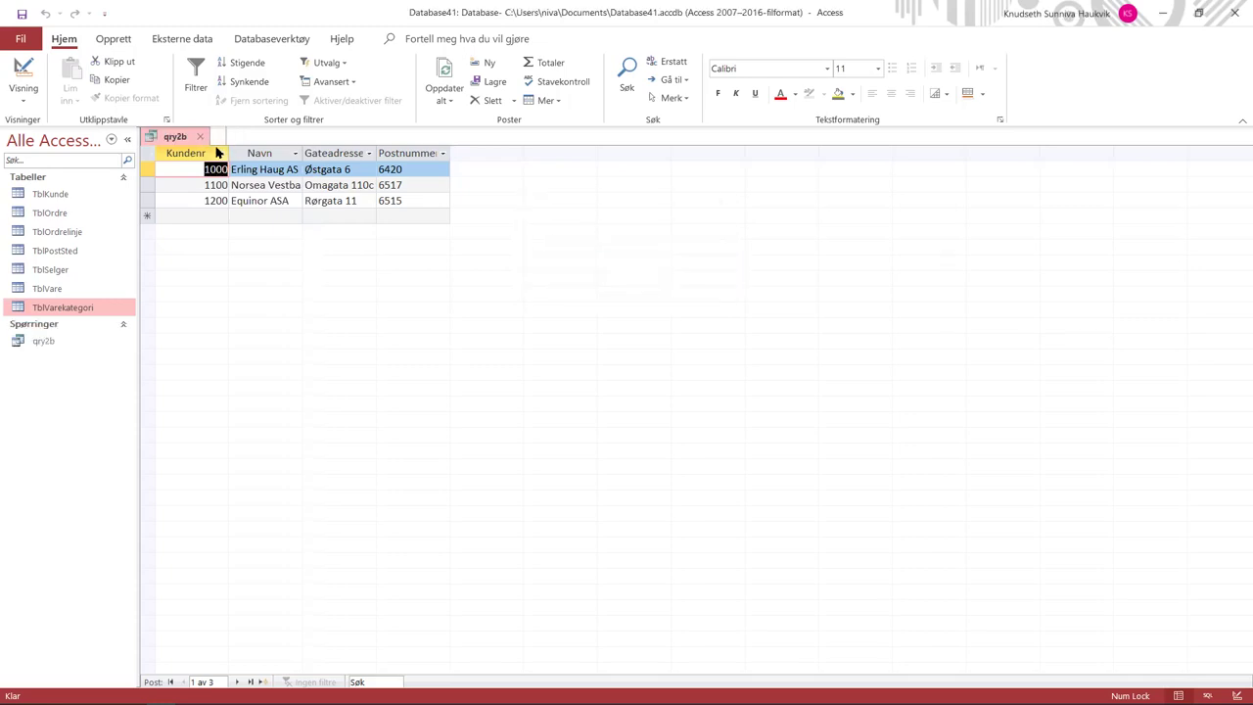
pyautogui.middleClick(197, 141)
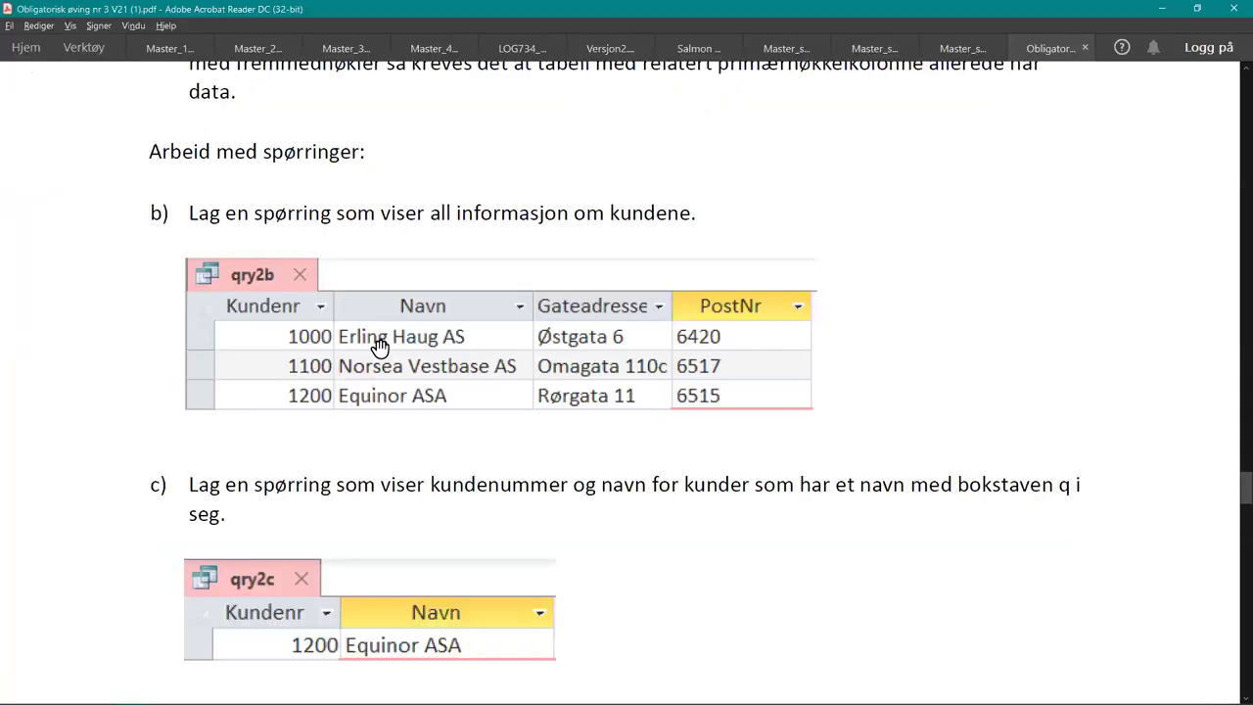
# - Read task c in the exercise PDF and create a new query with Kundenr and Navn from TblKunde
pyautogui.scroll(-2, 381, 350)
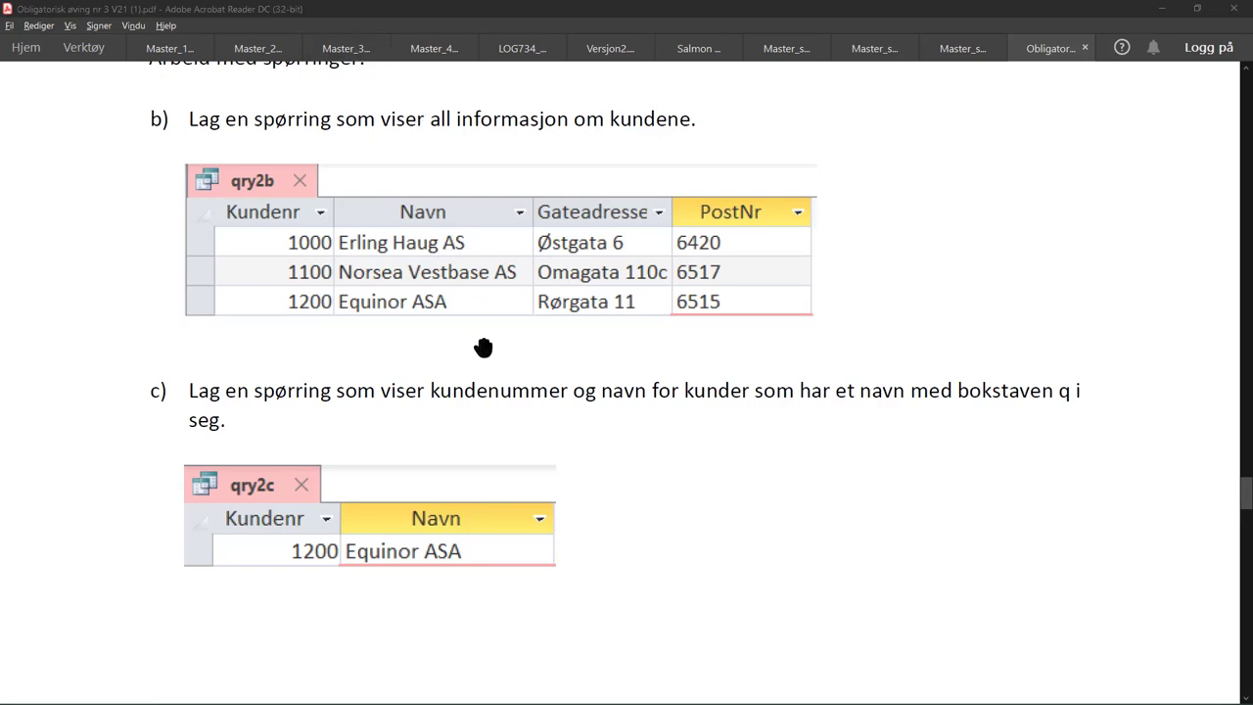
pyautogui.hotkey('alt', 'Tab')
pyautogui.click(116, 39)
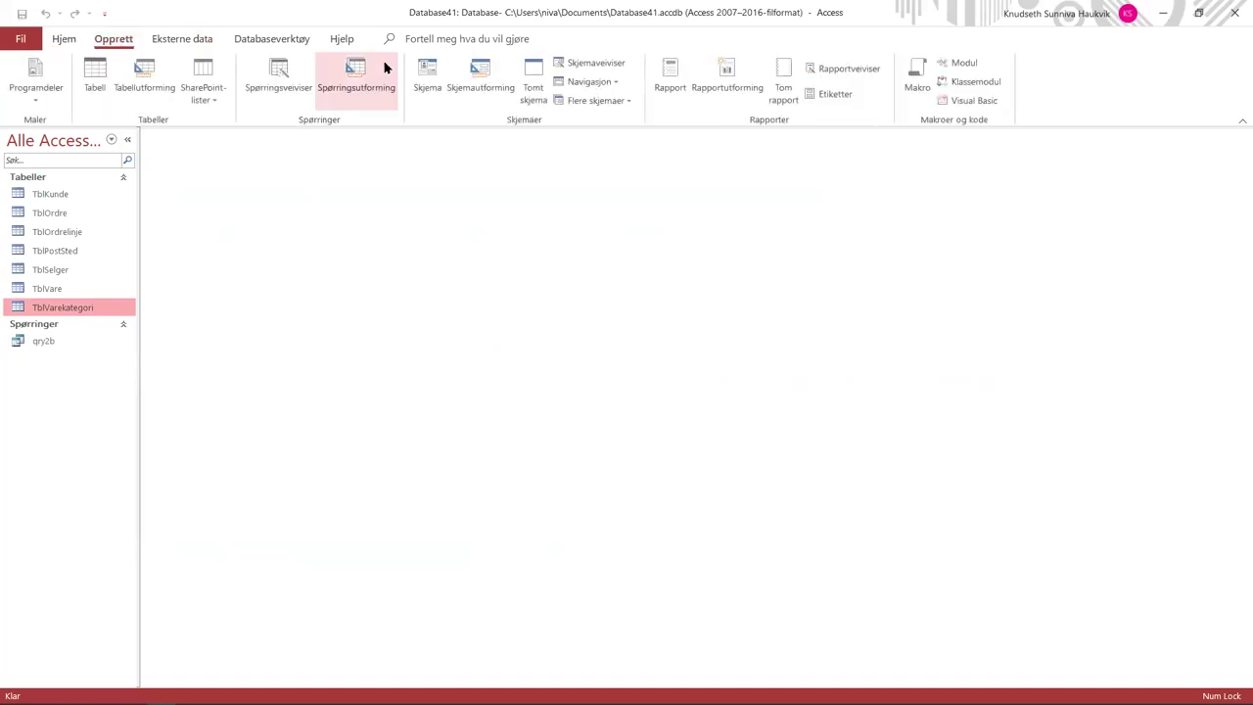
pyautogui.click(363, 77)
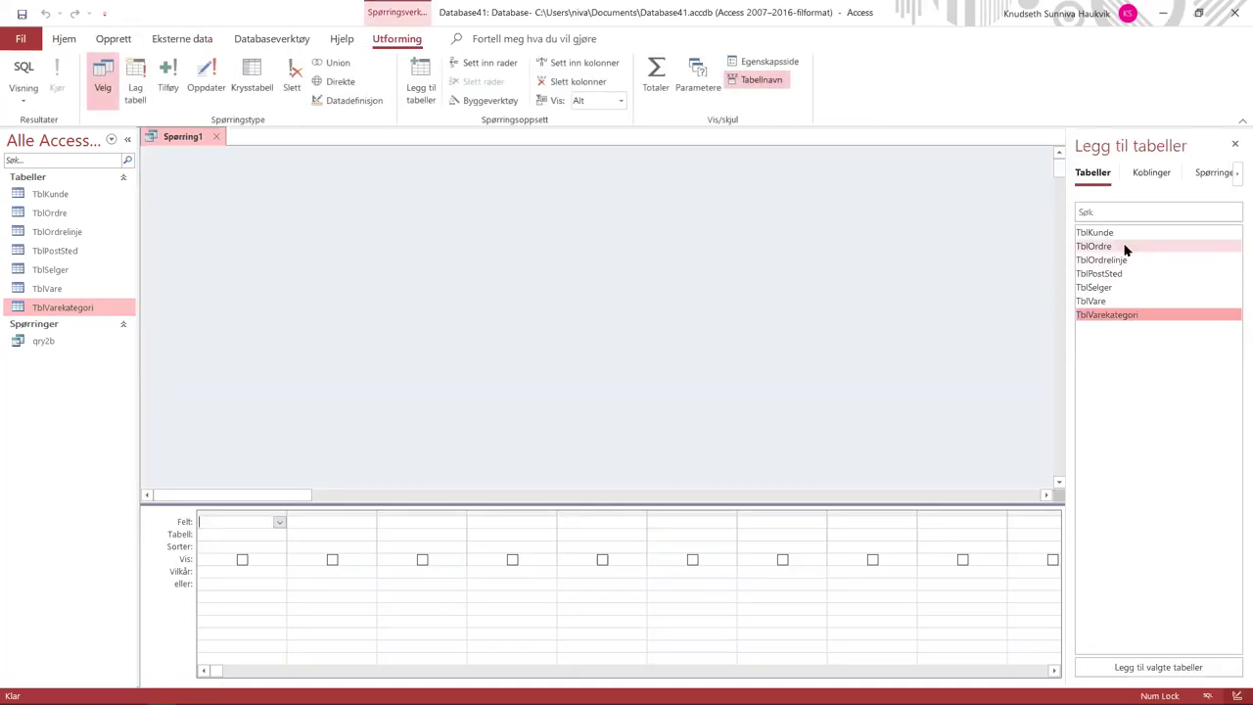
pyautogui.doubleClick(1099, 233)
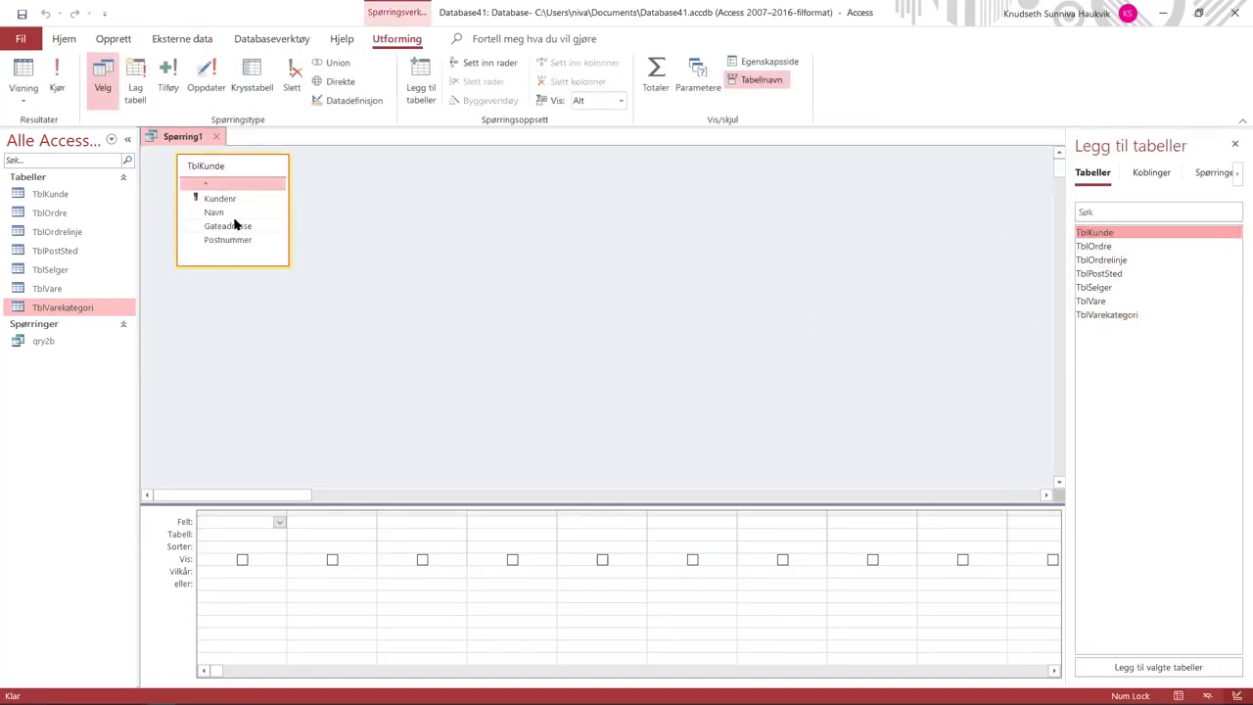
pyautogui.doubleClick(219, 198)
pyautogui.doubleClick(215, 212)
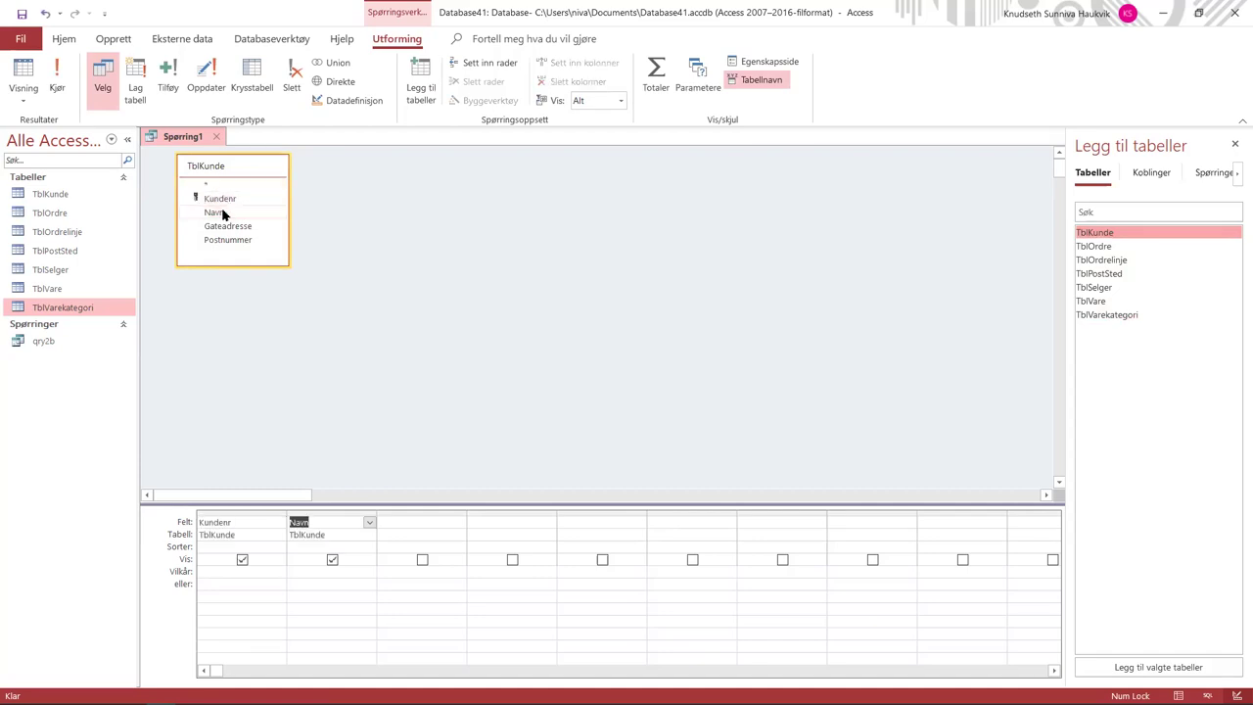
# - Set a Like criterion on Navn for names containing the letter q and run the query
pyautogui.click(354, 576)
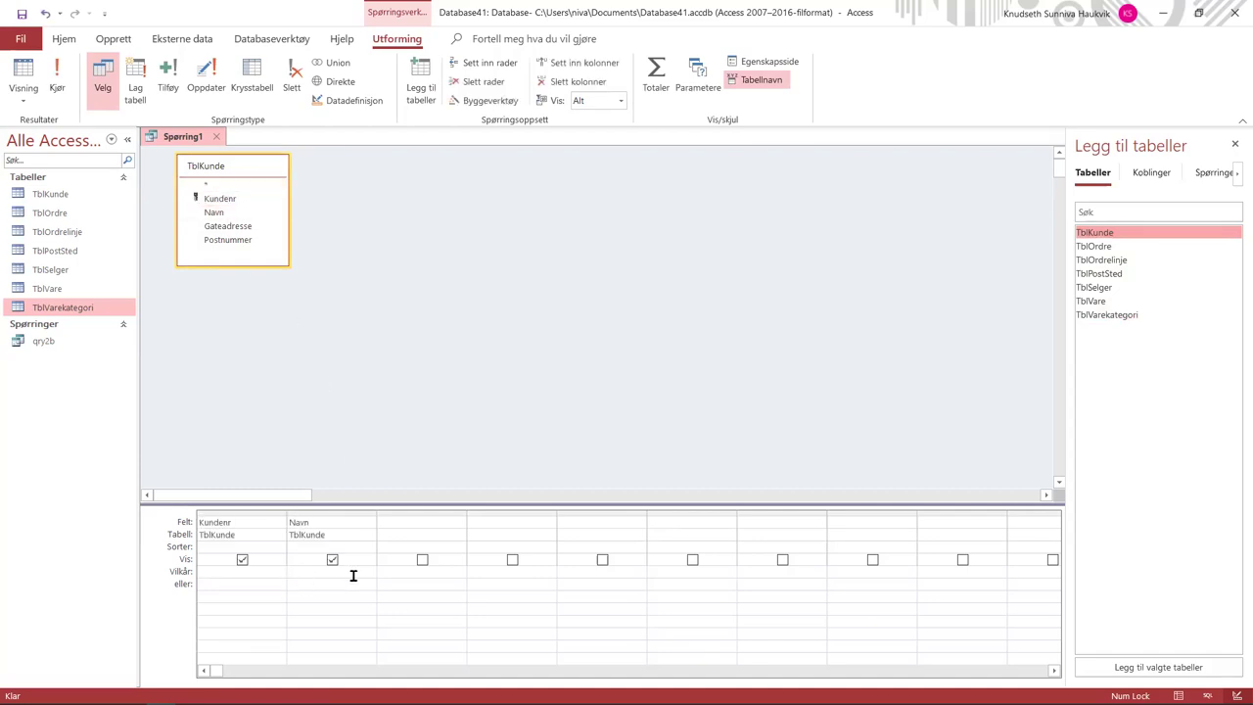
pyautogui.write('Like "q"')
pyautogui.click(57, 83)
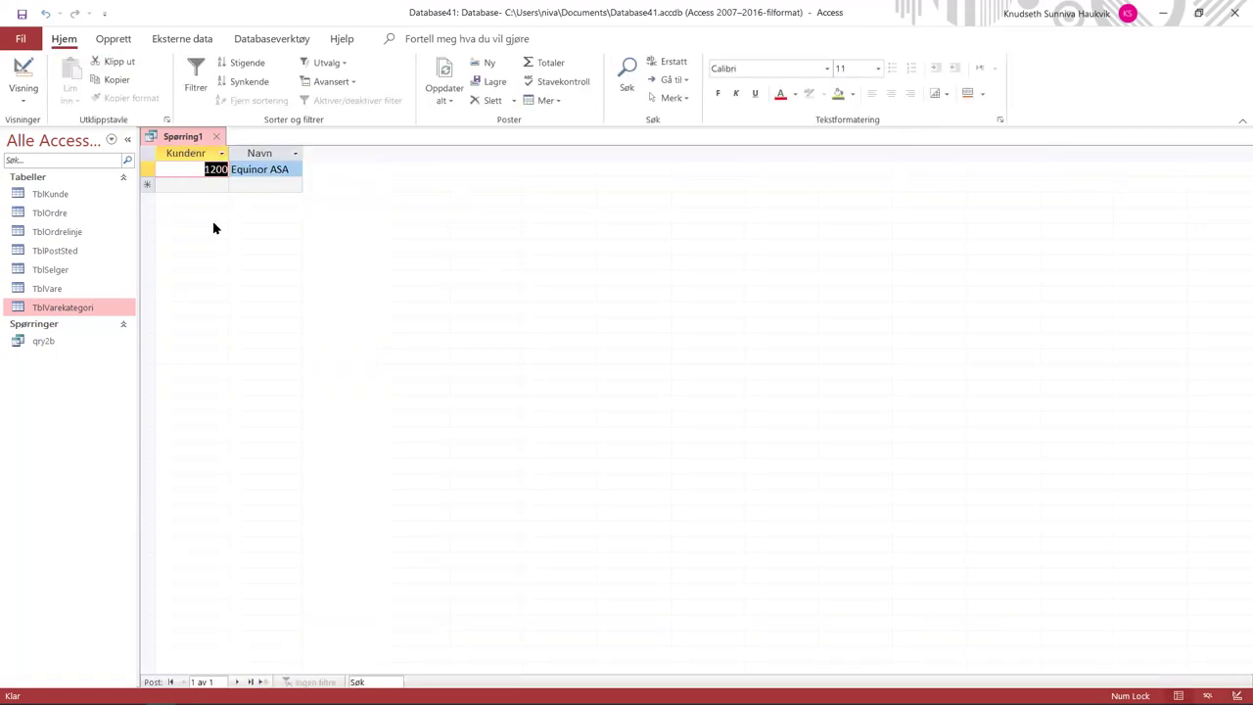
# - Save the query of customer names containing q as qry2c
pyautogui.rightClick(195, 136)
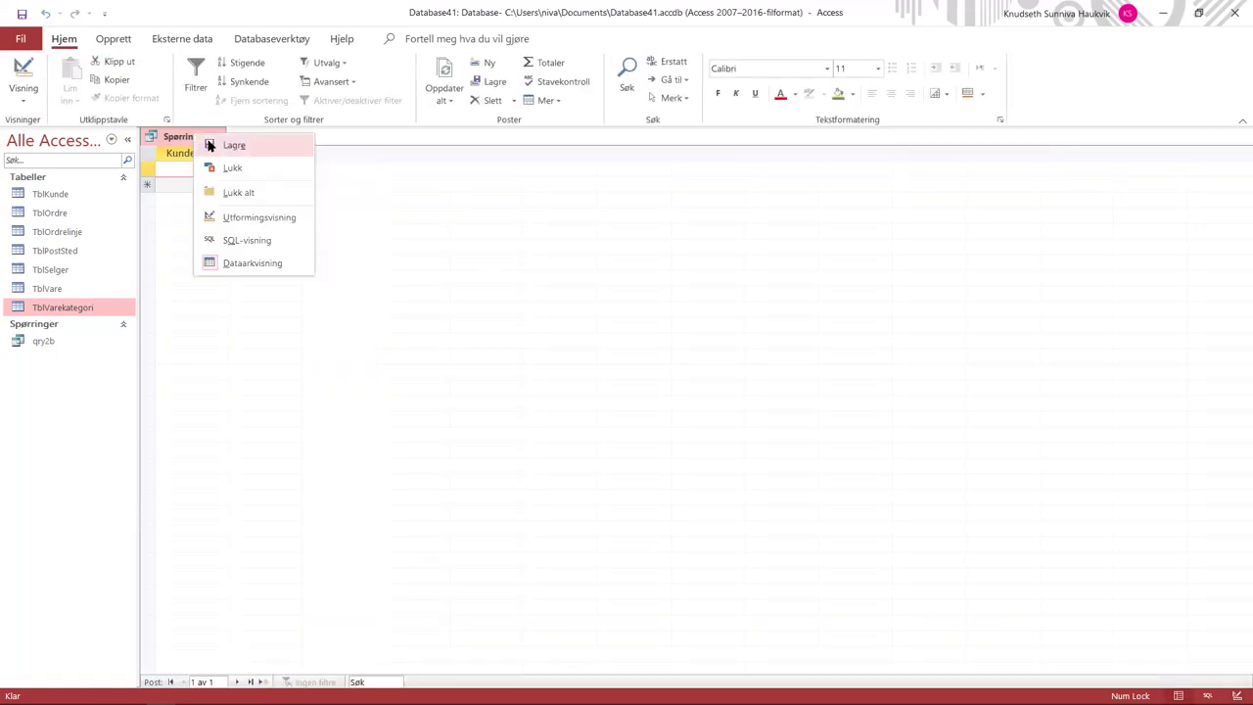
pyautogui.click(225, 145)
pyautogui.write('qry2c')
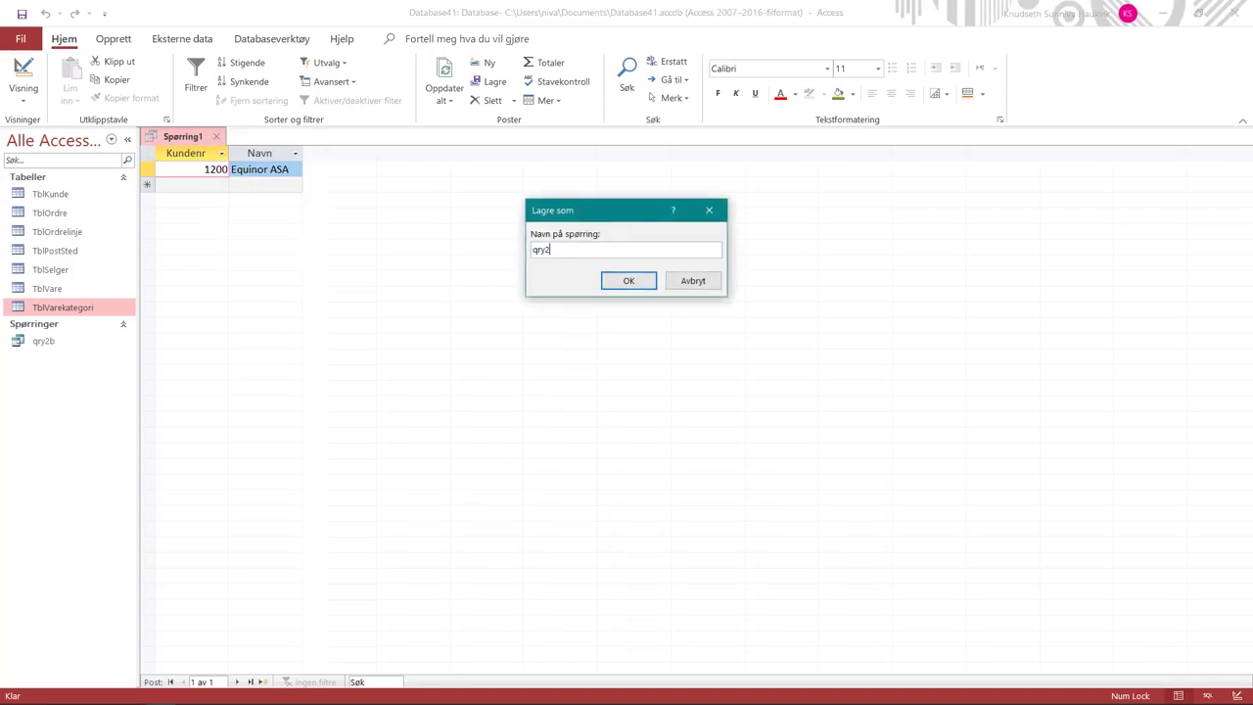
pyautogui.click(618, 281)
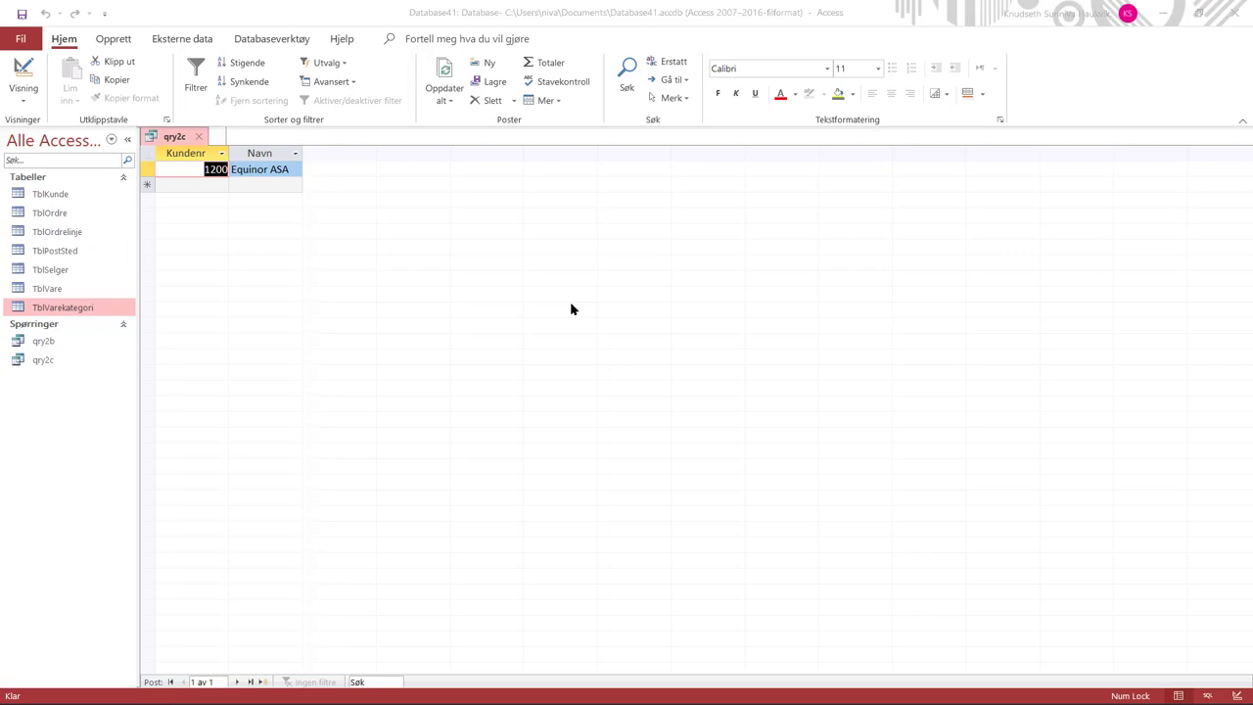
# - Read task d in the exercise PDF, then return to the database and close the qry2c query
pyautogui.hotkey('alt', 'Tab')
pyautogui.scroll(-10, 571, 305)
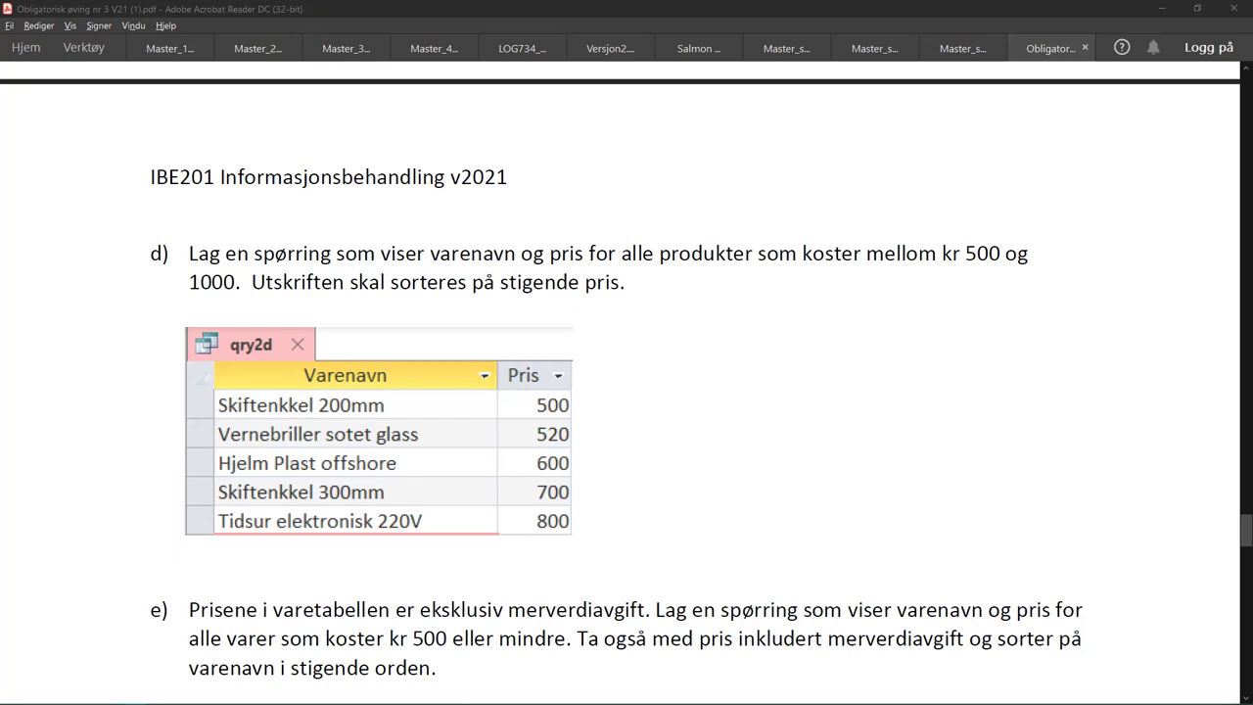
pyautogui.click(438, 152)
pyautogui.hotkey('alt', 'Tab')
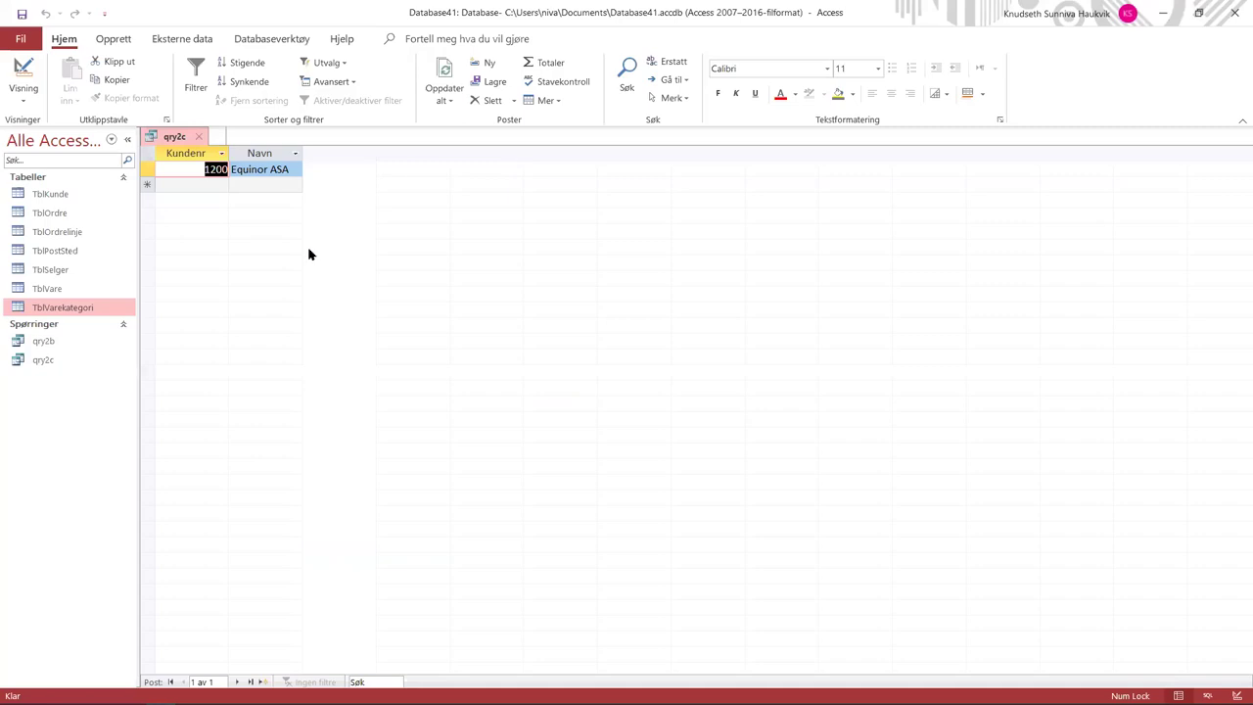
pyautogui.click(206, 137)
# - Create a new query with Varenavn and Pris from TblVare, sorted by Pris in ascending order
pyautogui.click(113, 40)
pyautogui.click(352, 77)
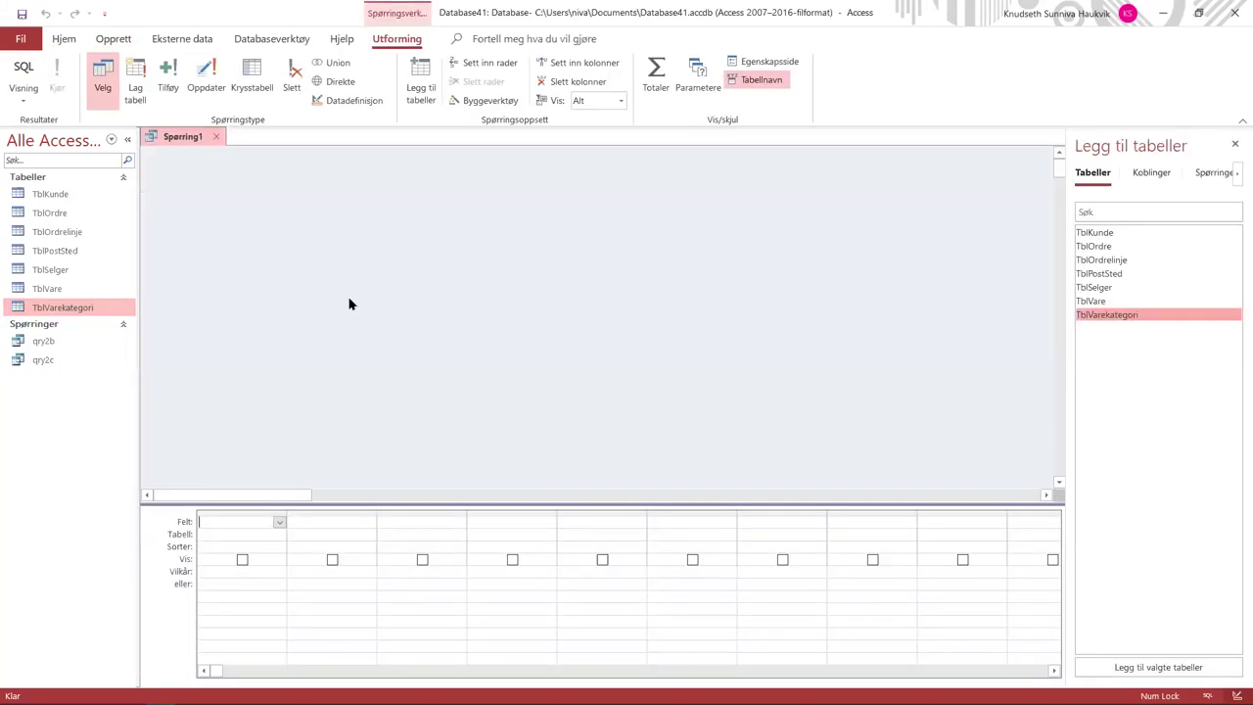
pyautogui.doubleClick(1126, 302)
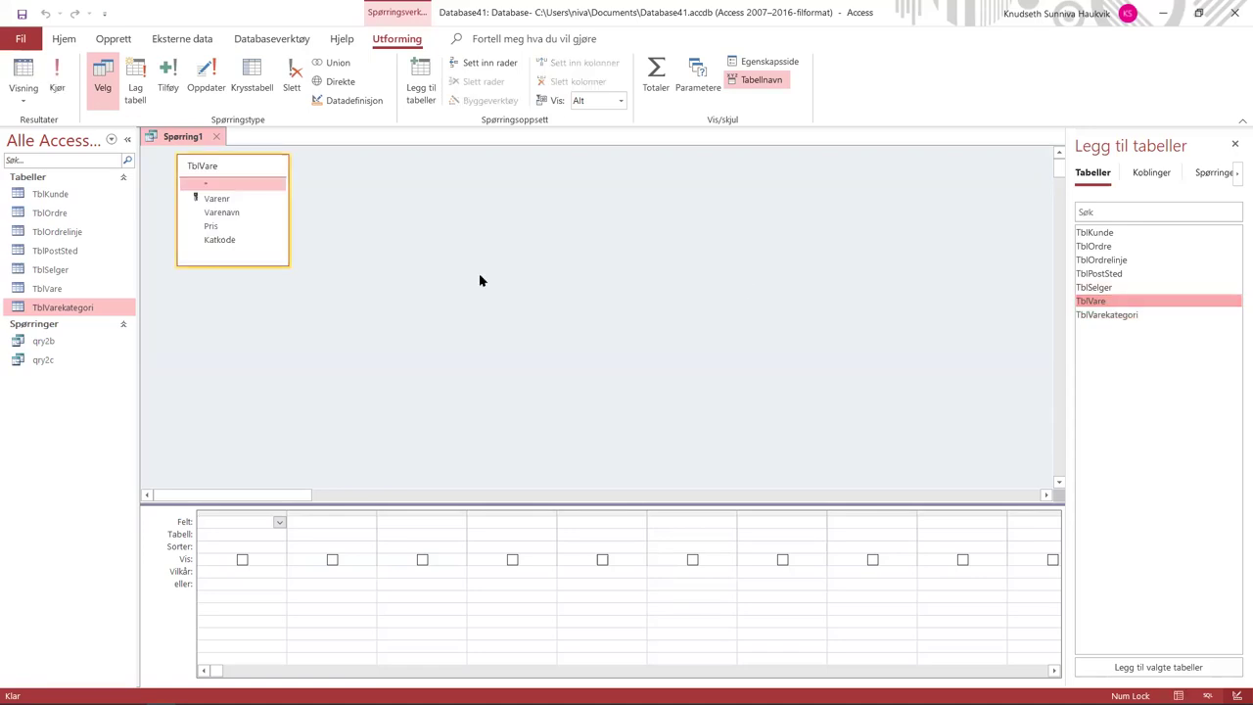
pyautogui.doubleClick(231, 214)
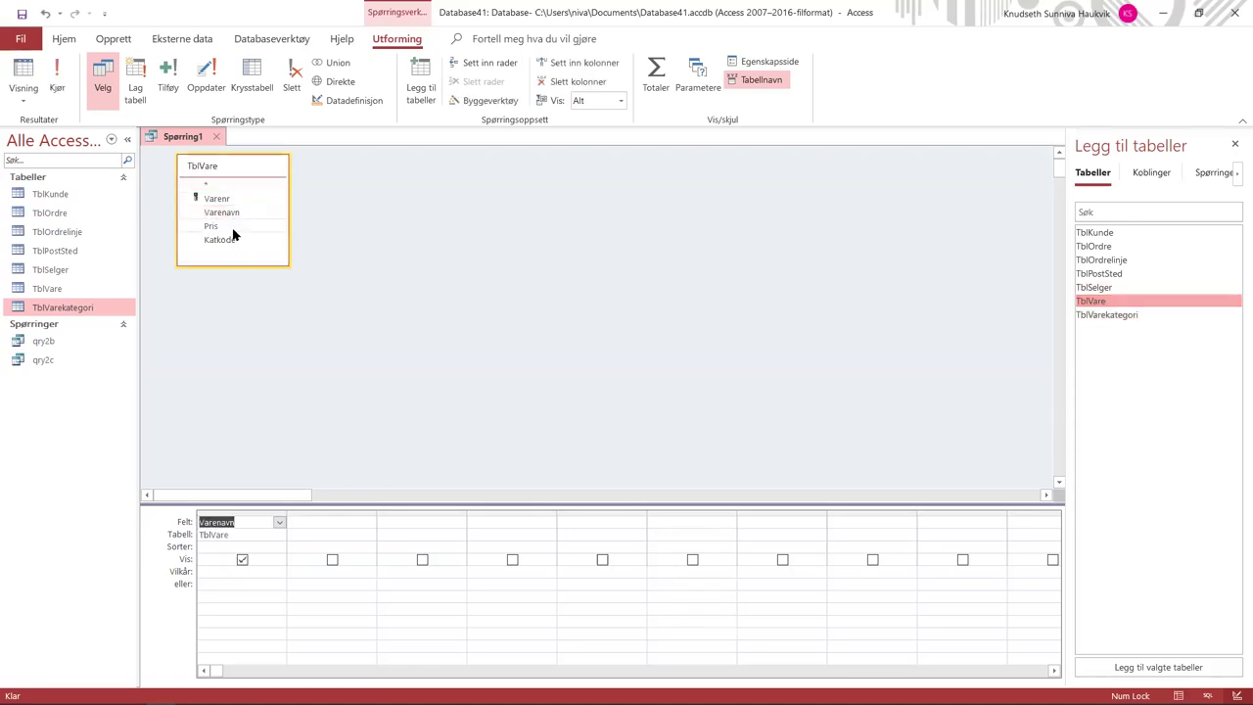
pyautogui.doubleClick(233, 232)
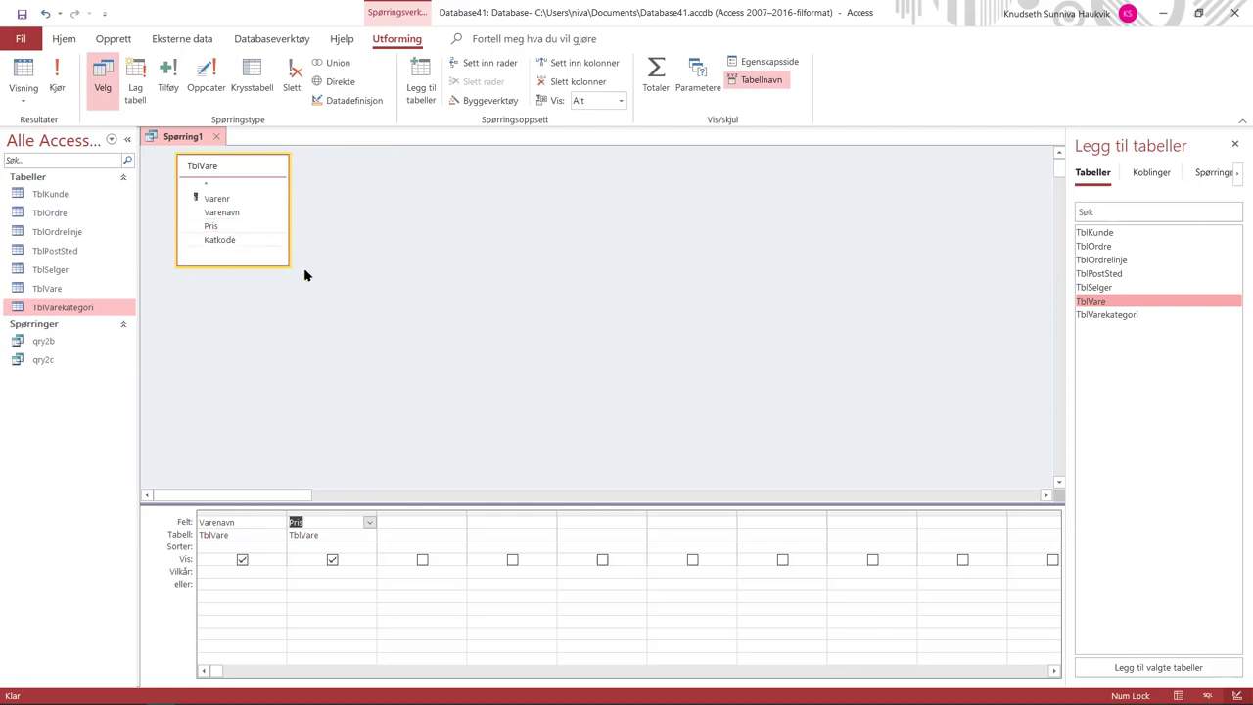
pyautogui.click(368, 548)
pyautogui.click(329, 559)
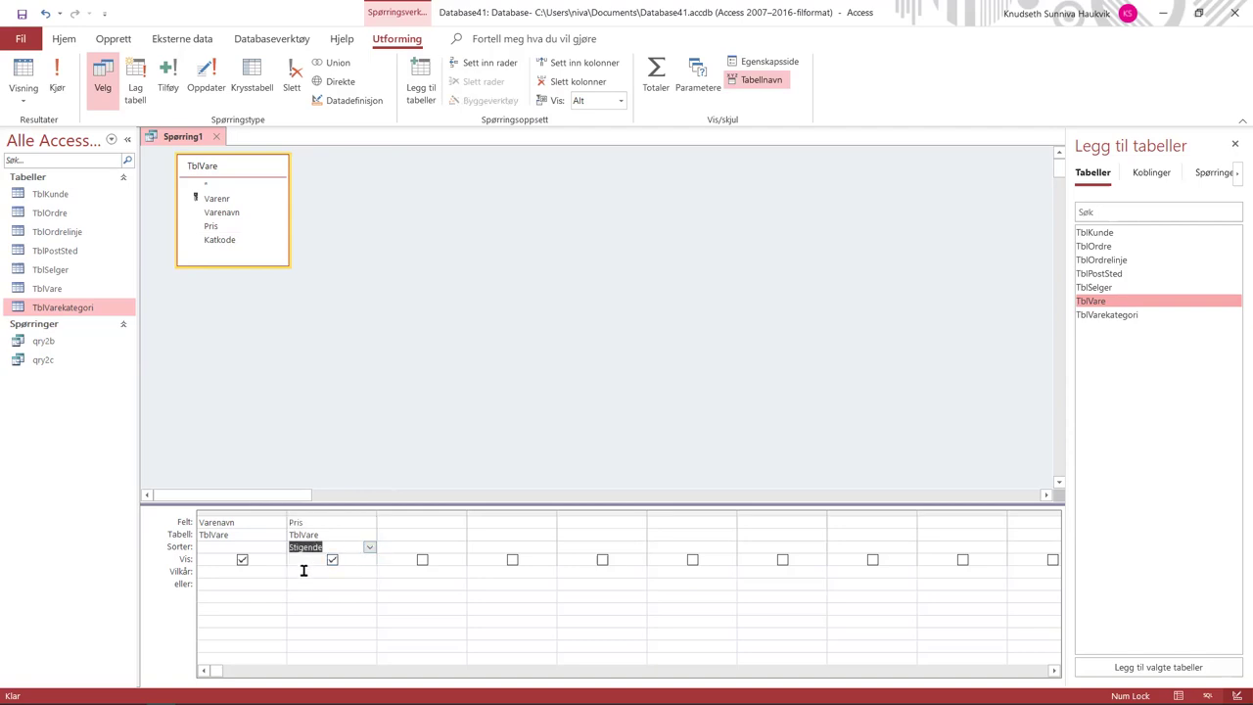
pyautogui.click(303, 570)
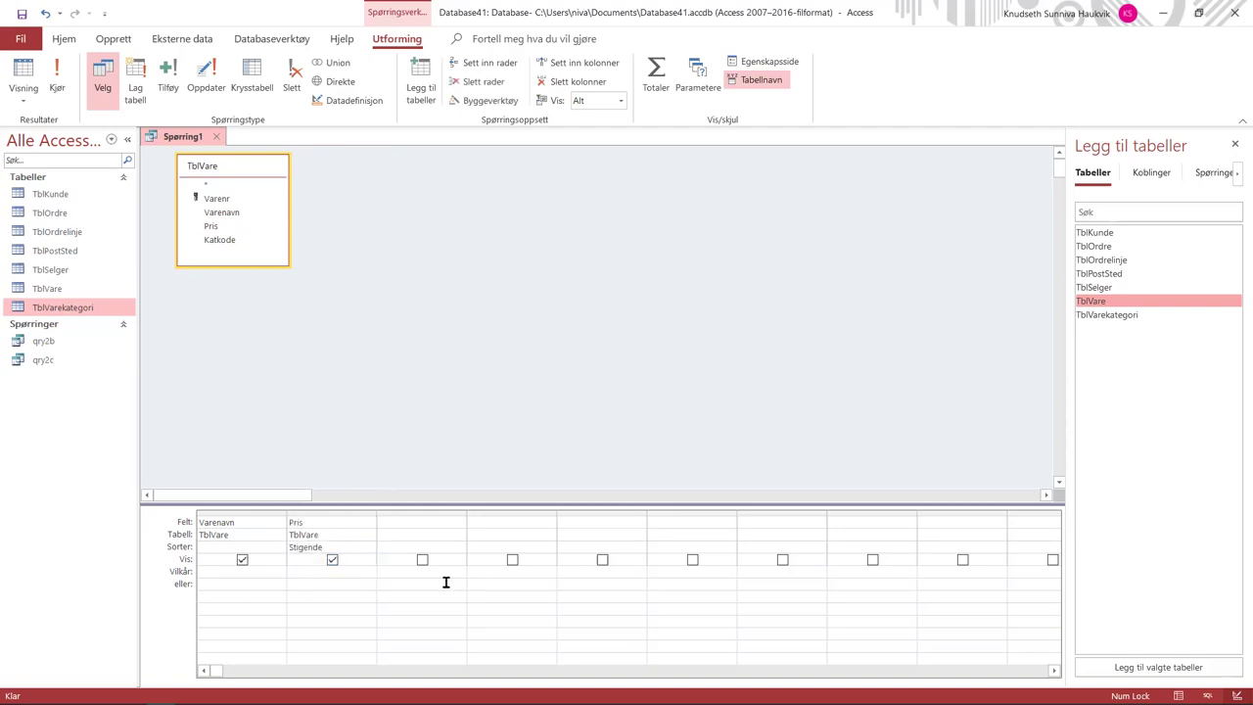
pyautogui.write('>=500 And')
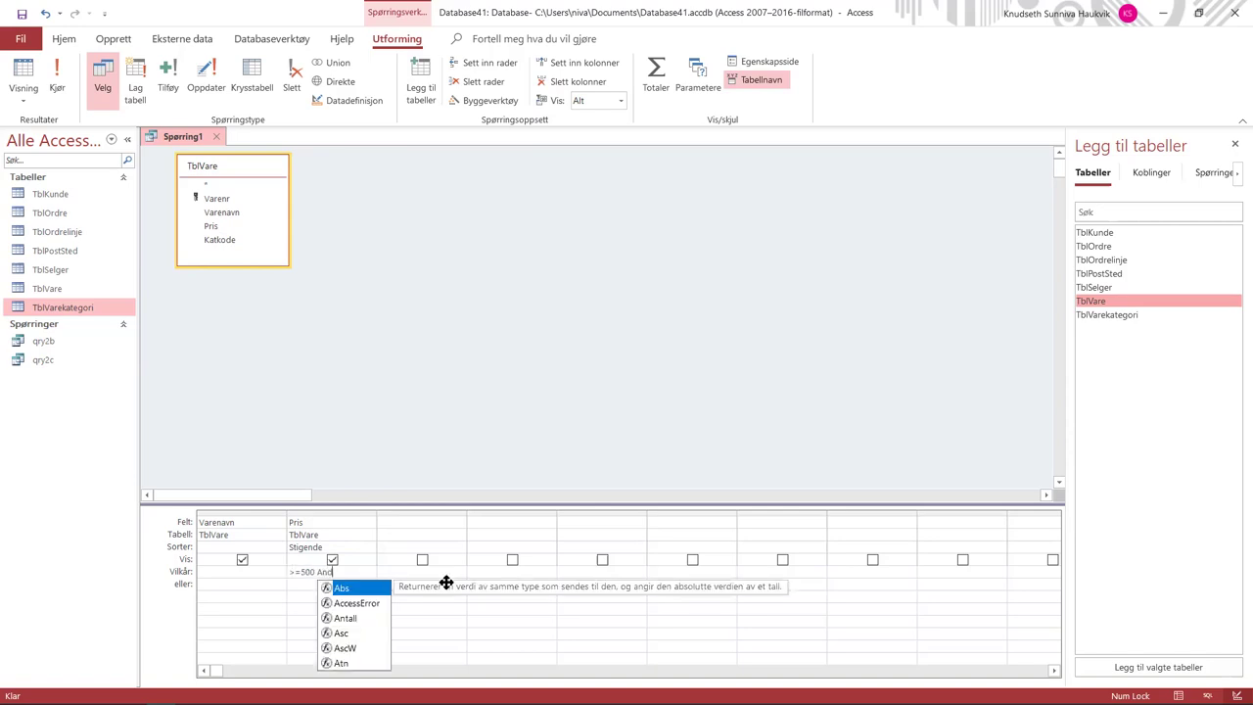
pyautogui.write(' <=1000')
pyautogui.press('BackSpace')
pyautogui.press('BackSpace')
pyautogui.press('BackSpace')
pyautogui.press('BackSpace')
pyautogui.press('BackSpace')
pyautogui.press('BackSpace')
pyautogui.press('BackSpace')
pyautogui.press('BackSpace')
pyautogui.press('BackSpace')
pyautogui.press('BackSpace')
pyautogui.press('BackSpace')
pyautogui.press('BackSpace')
pyautogui.press('BackSpace')
pyautogui.press('BackSpace')
pyautogui.press('BackSpace')
pyautogui.press('BackSpace')
# - Set the Pris criterion to Between 500 And 1000 and run the query
pyautogui.write('Between ')
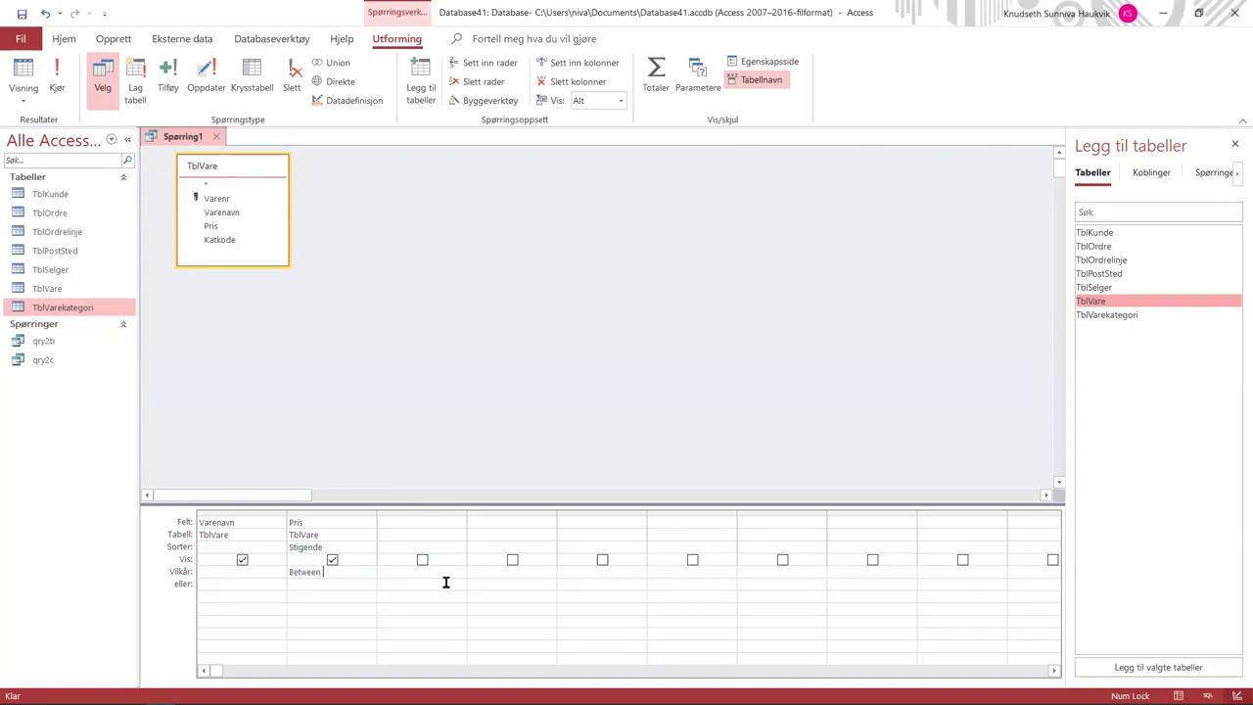
pyautogui.write('500 And 1000')
pyautogui.click(399, 599)
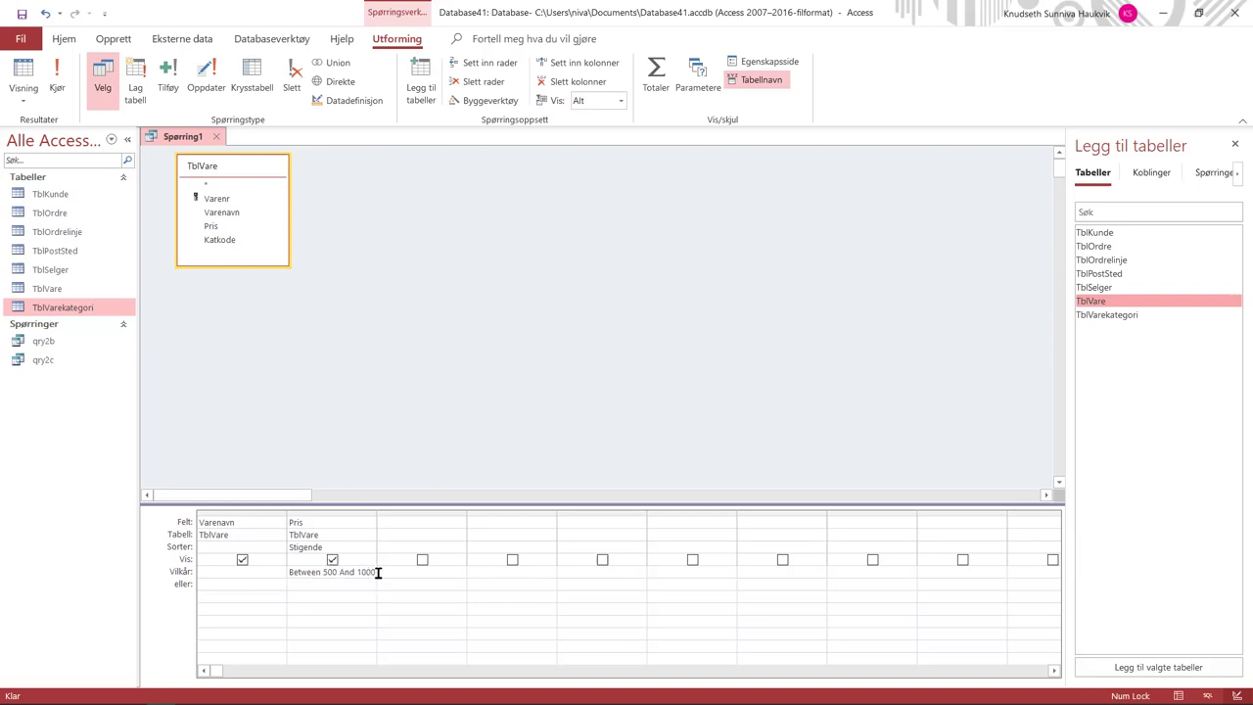
pyautogui.click(57, 78)
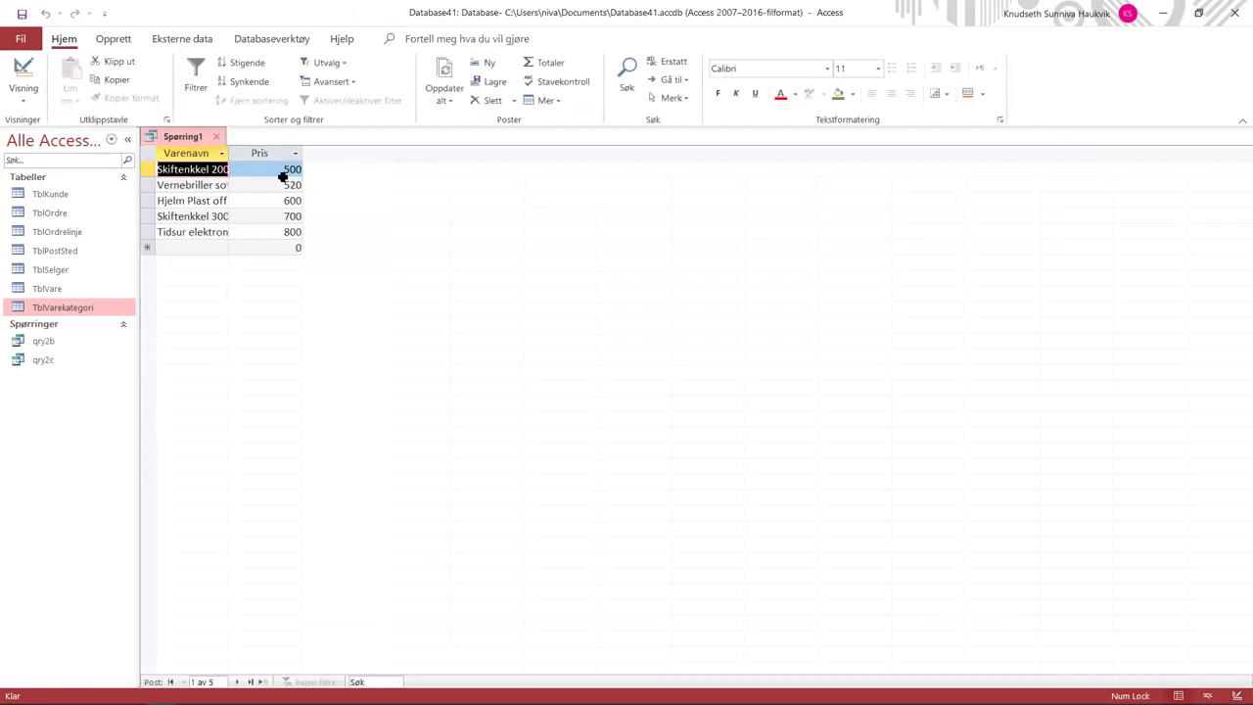
# - Save the price range query as qry2d and close it
pyautogui.rightClick(177, 139)
pyautogui.click(191, 150)
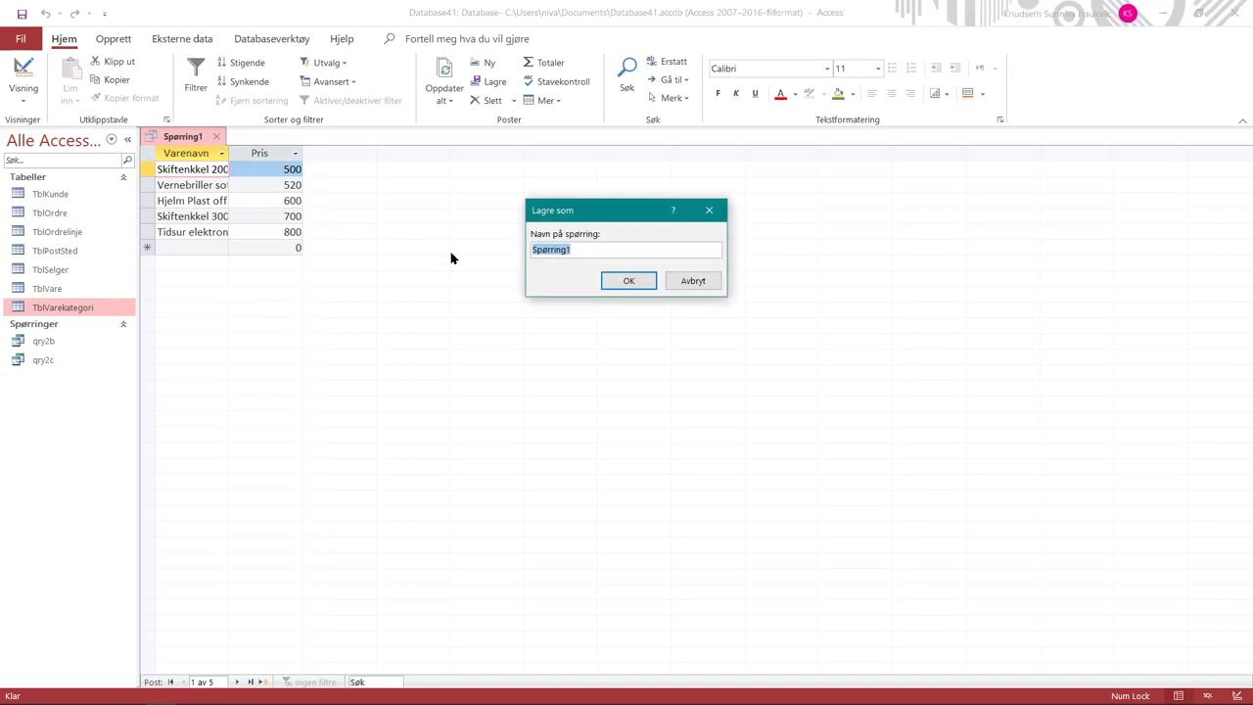
pyautogui.write('qry2d')
pyautogui.press('Return')
pyautogui.click(207, 137)
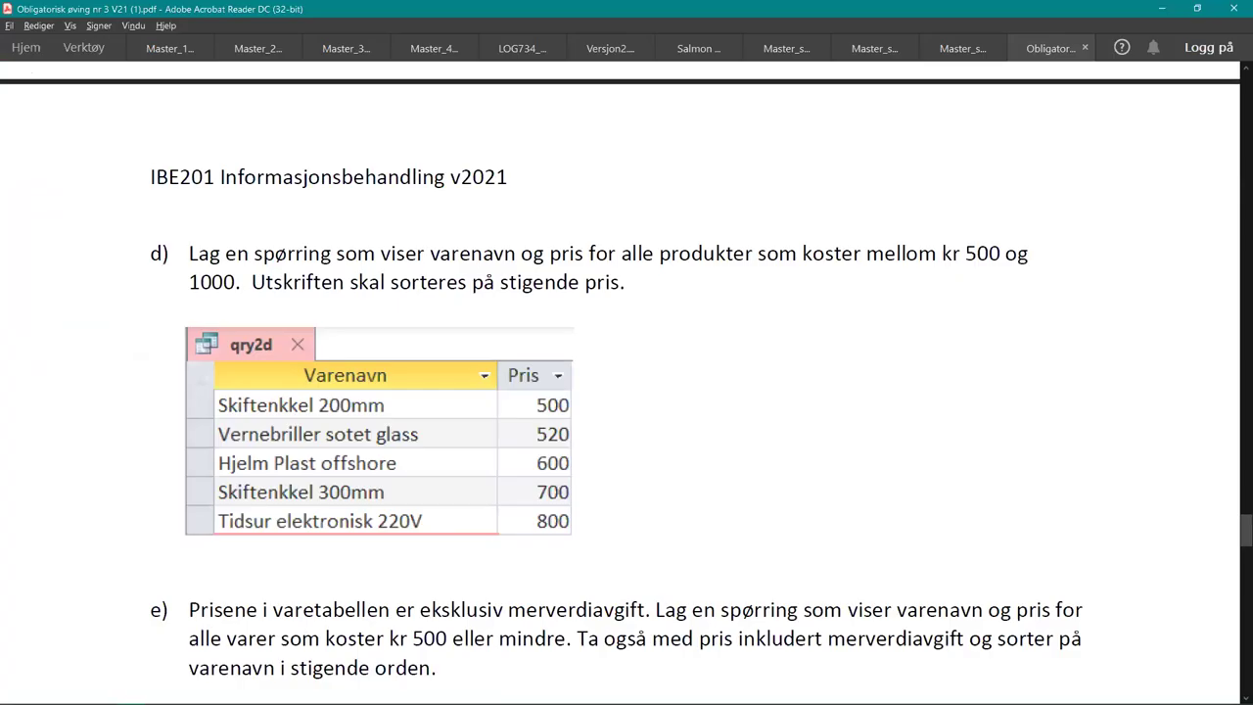
# - Read task e in the exercise PDF and create a new query with Varenavn and Pris from TblVare
pyautogui.scroll(-5, 232, 330)
pyautogui.scroll(-2, 234, 411)
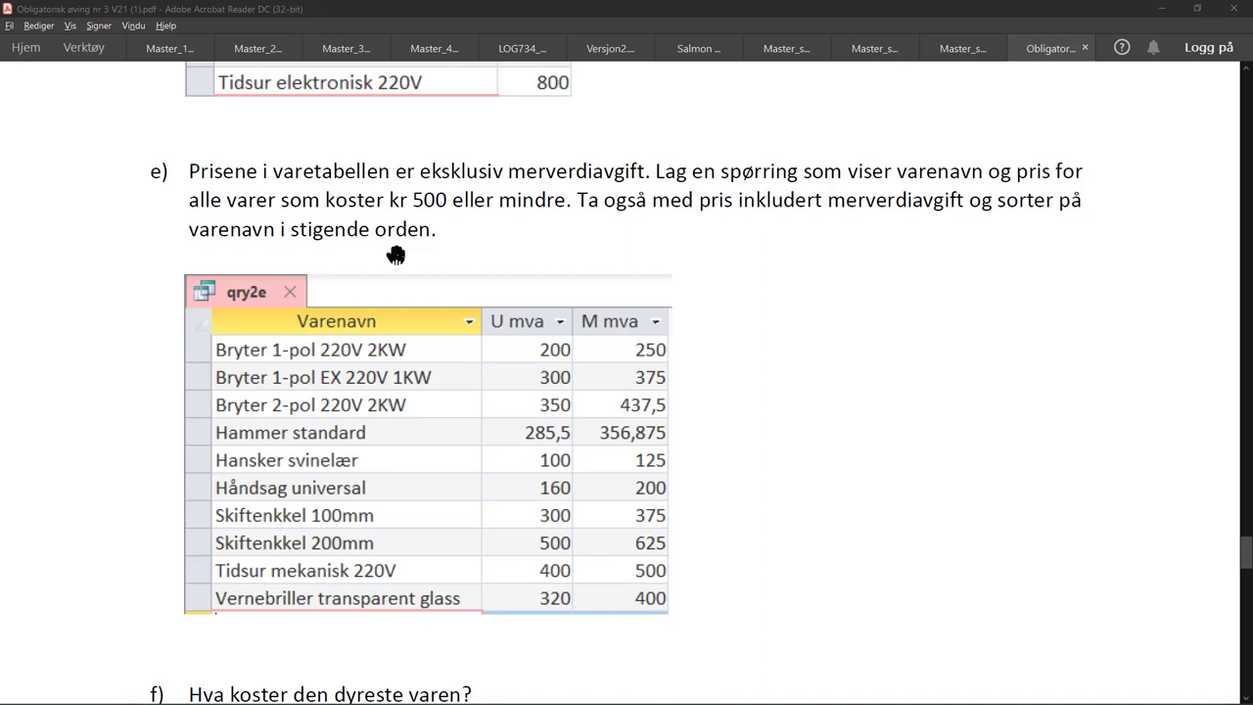
pyautogui.hotkey('alt', 'Tab')
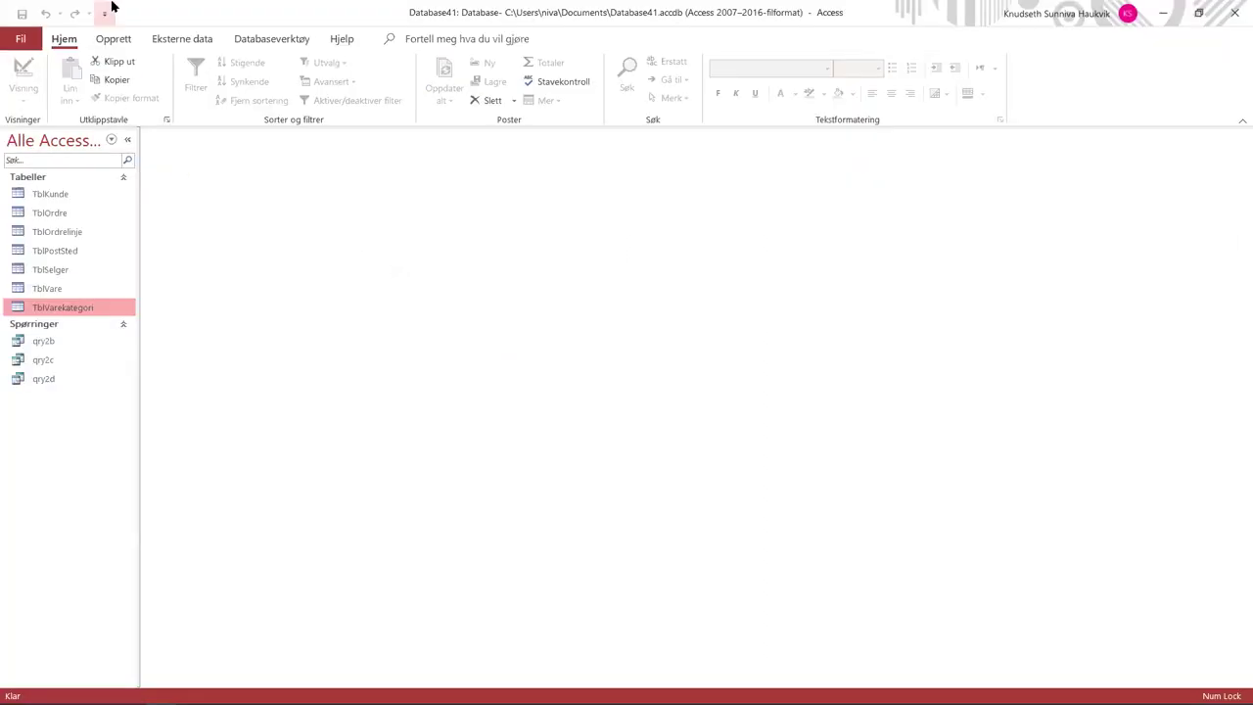
pyautogui.click(112, 39)
pyautogui.click(328, 81)
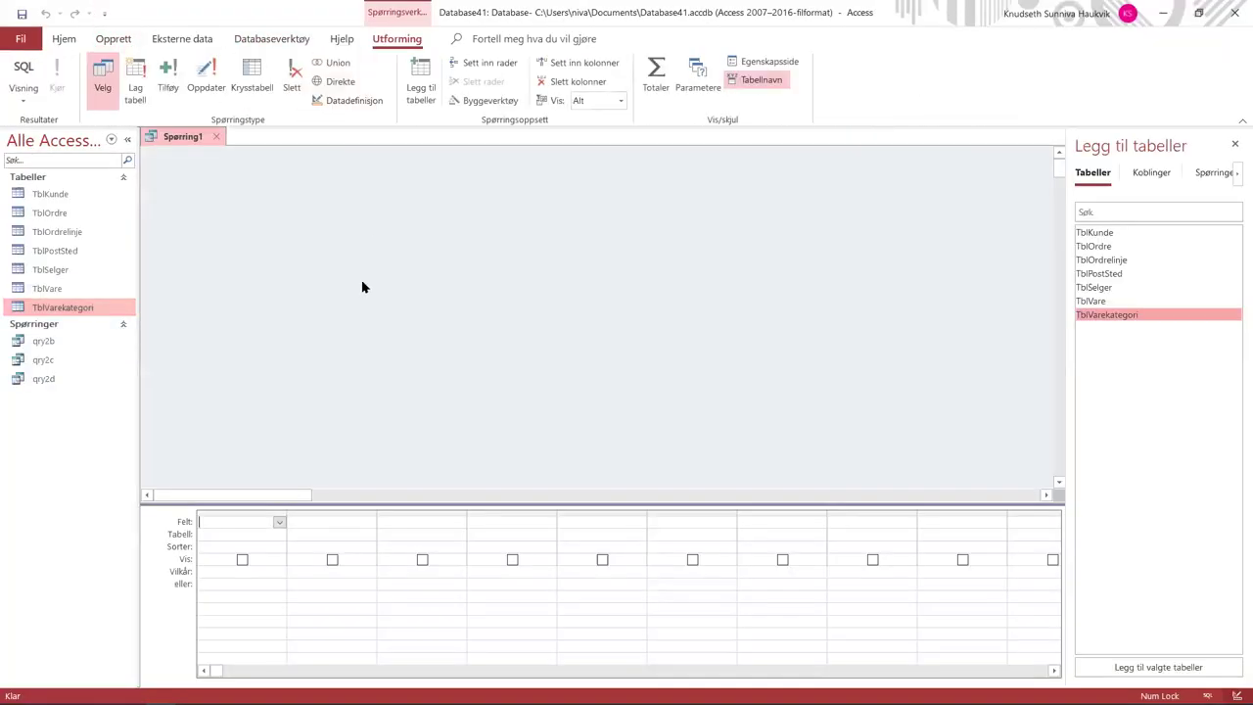
pyautogui.doubleClick(1092, 301)
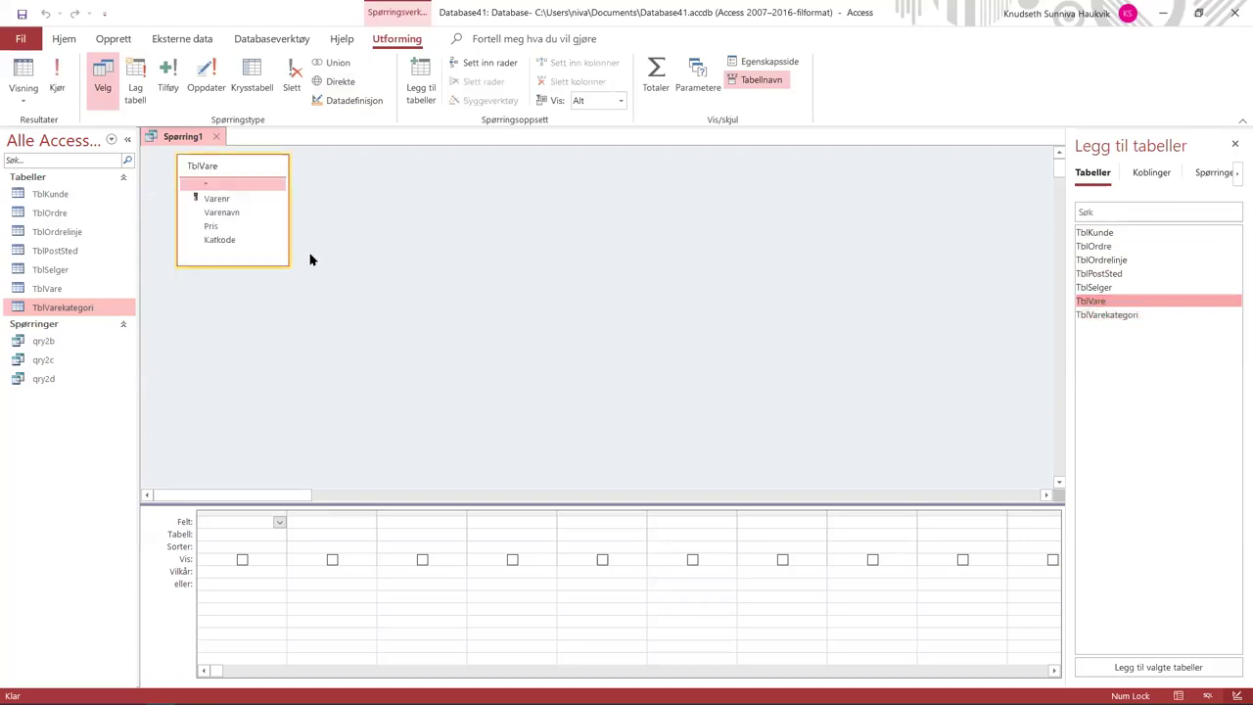
pyautogui.doubleClick(224, 213)
pyautogui.doubleClick(225, 227)
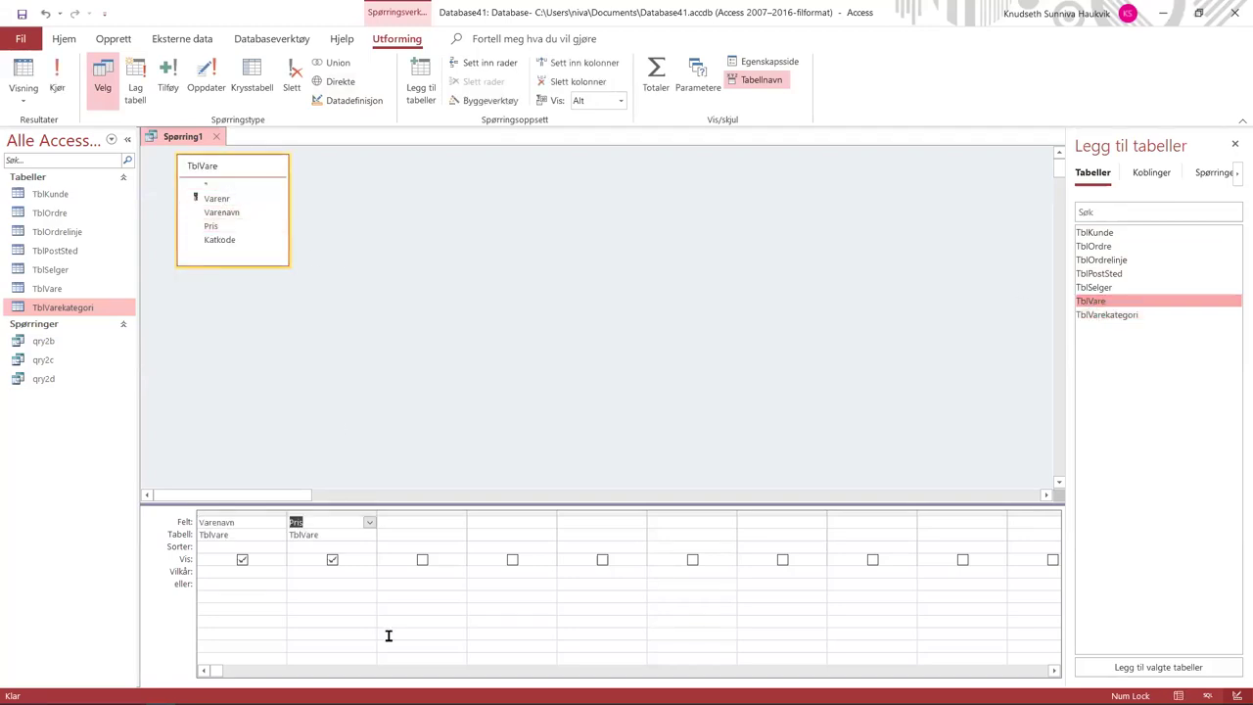
# - Give the Pris field the heading U mva and sort the query by Varenavn in ascending order
pyautogui.click(289, 523)
pyautogui.write('U mva:')
pyautogui.click(278, 546)
pyautogui.click(223, 554)
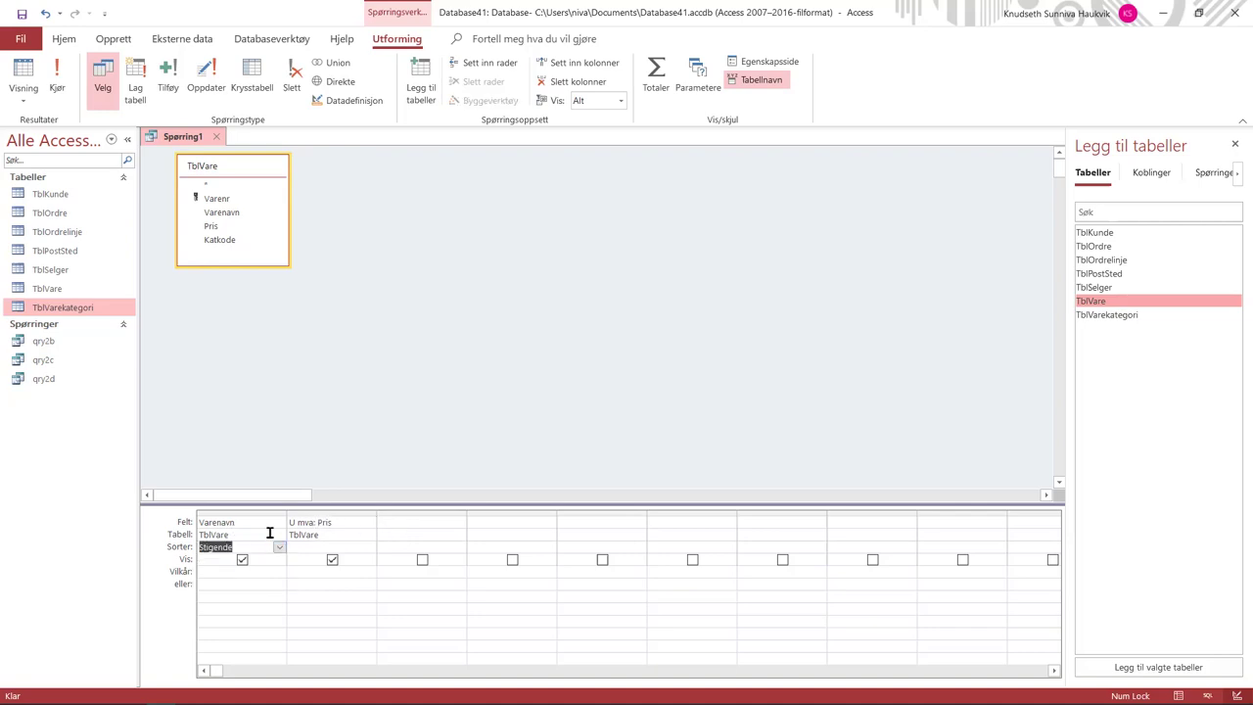
# - Run the query with the criterion <=500 on the U mva field and fit the Varenavn column to its contents
pyautogui.click(337, 572)
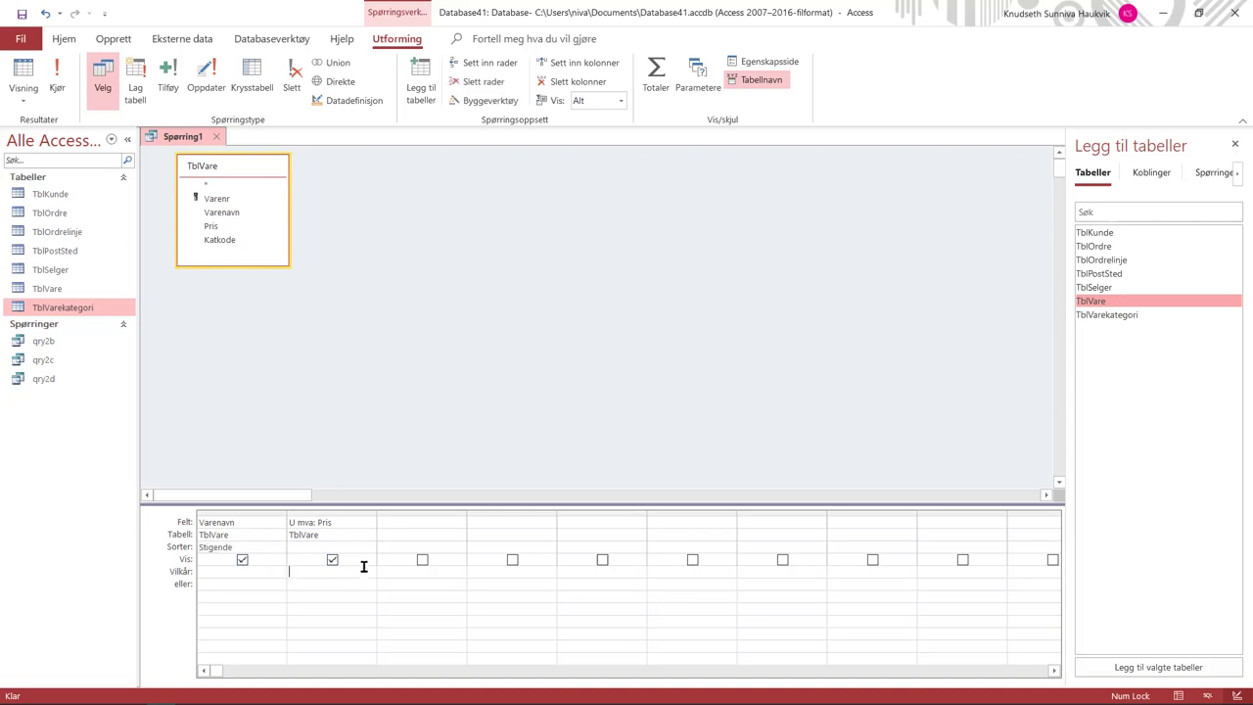
pyautogui.click(58, 88)
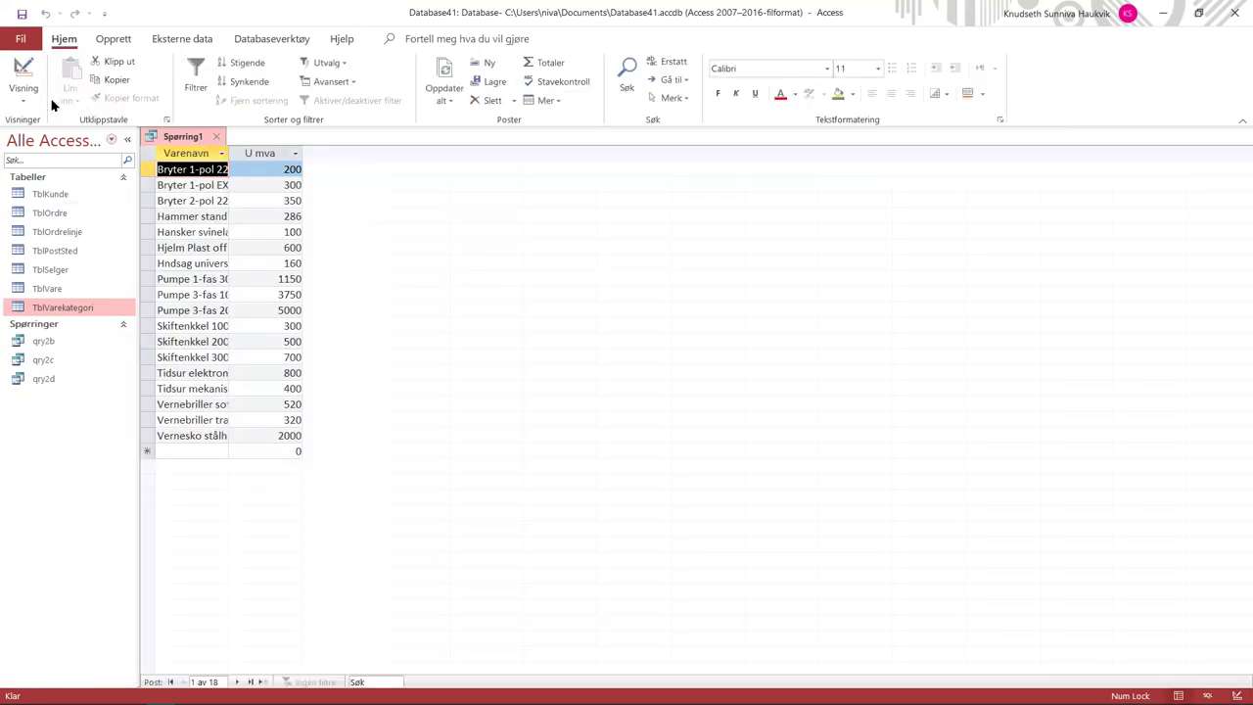
pyautogui.click(26, 71)
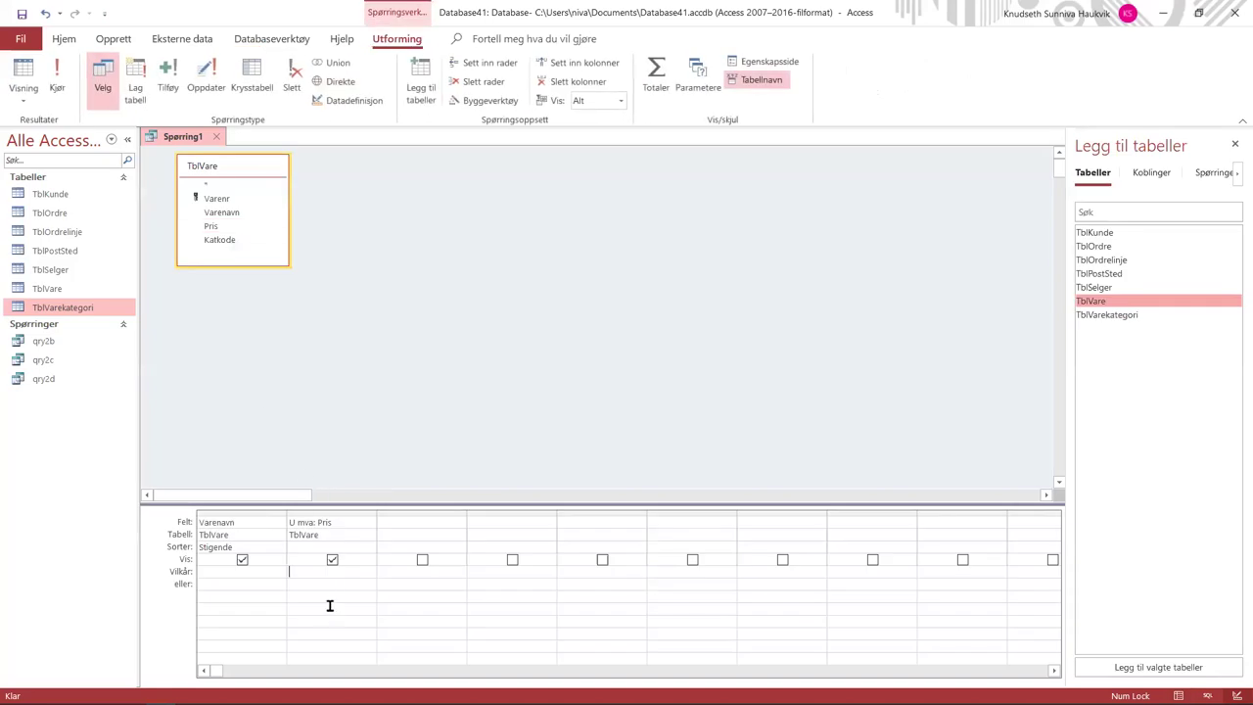
pyautogui.click(346, 568)
pyautogui.write('<=500')
pyautogui.click(56, 79)
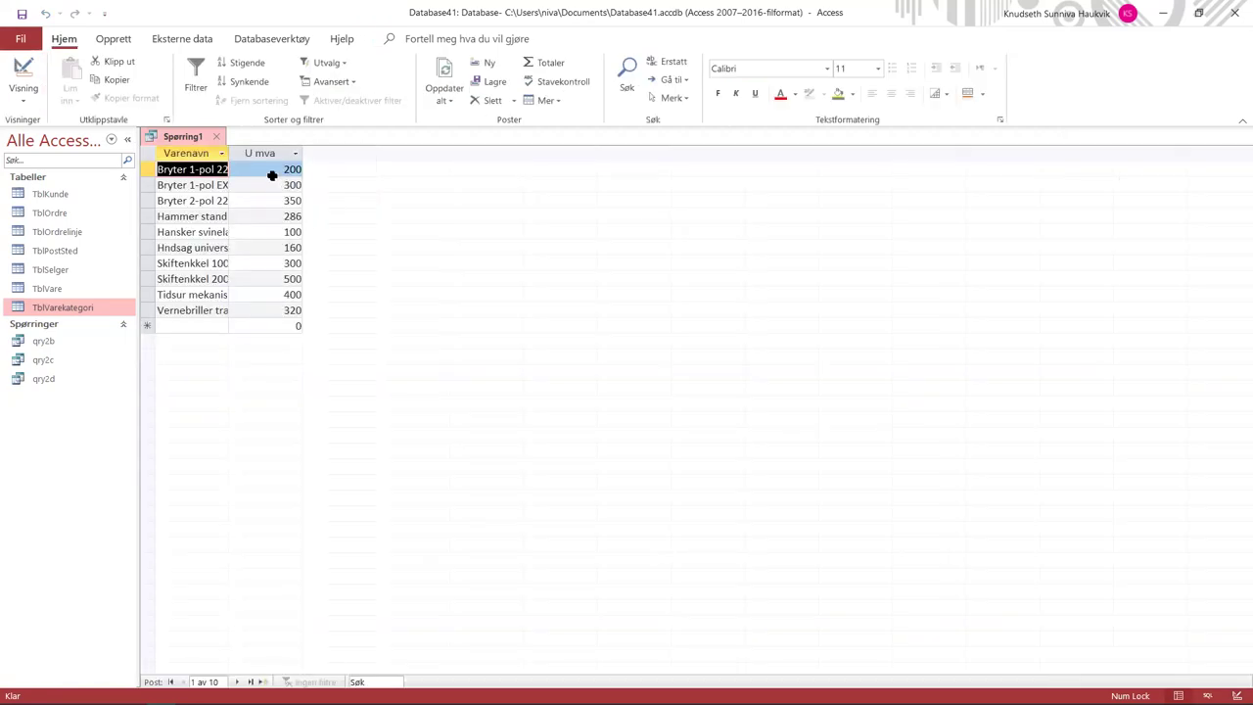
pyautogui.click(278, 217)
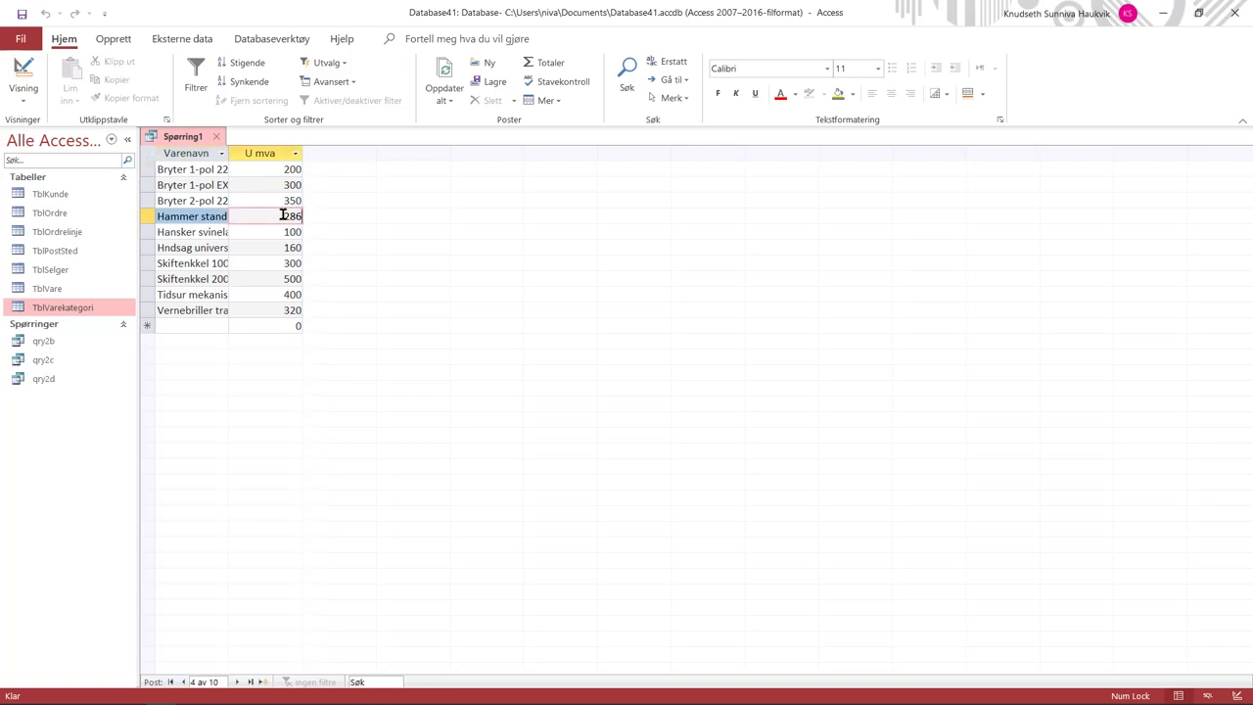
pyautogui.doubleClick(229, 147)
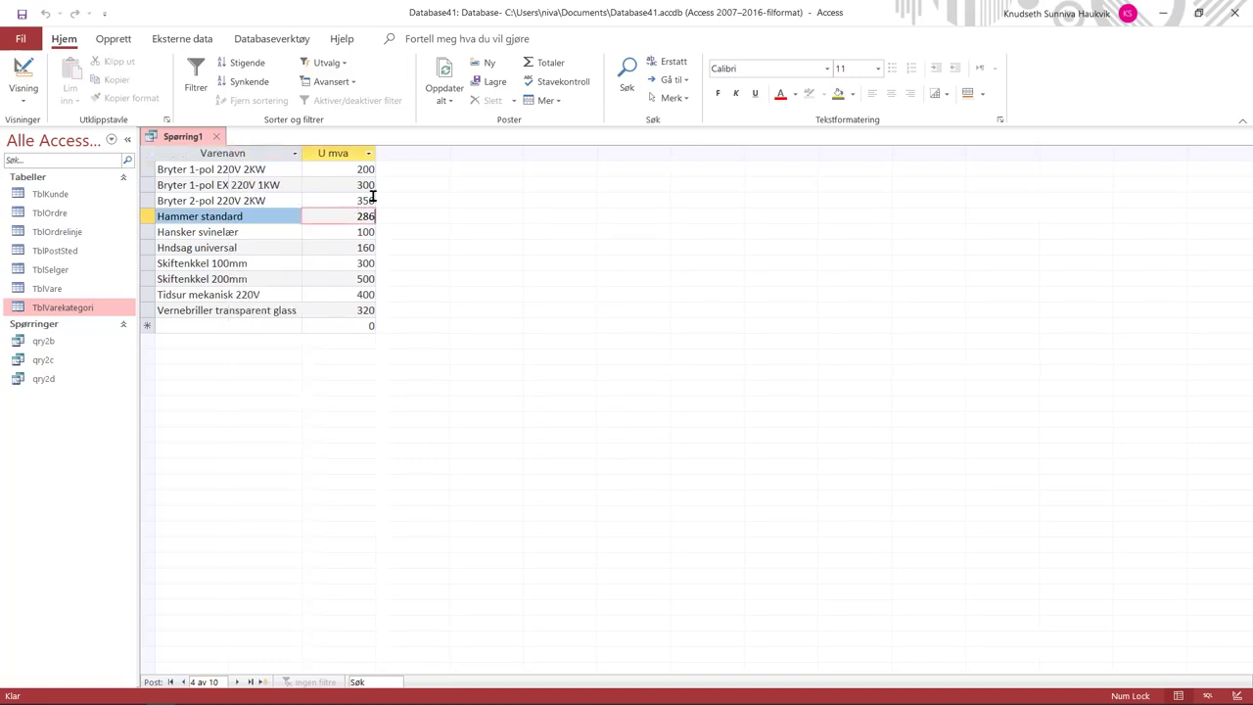
# - Add the calculated field M mva: [Pris]*1,25 to the query design and run the query
pyautogui.click(21, 76)
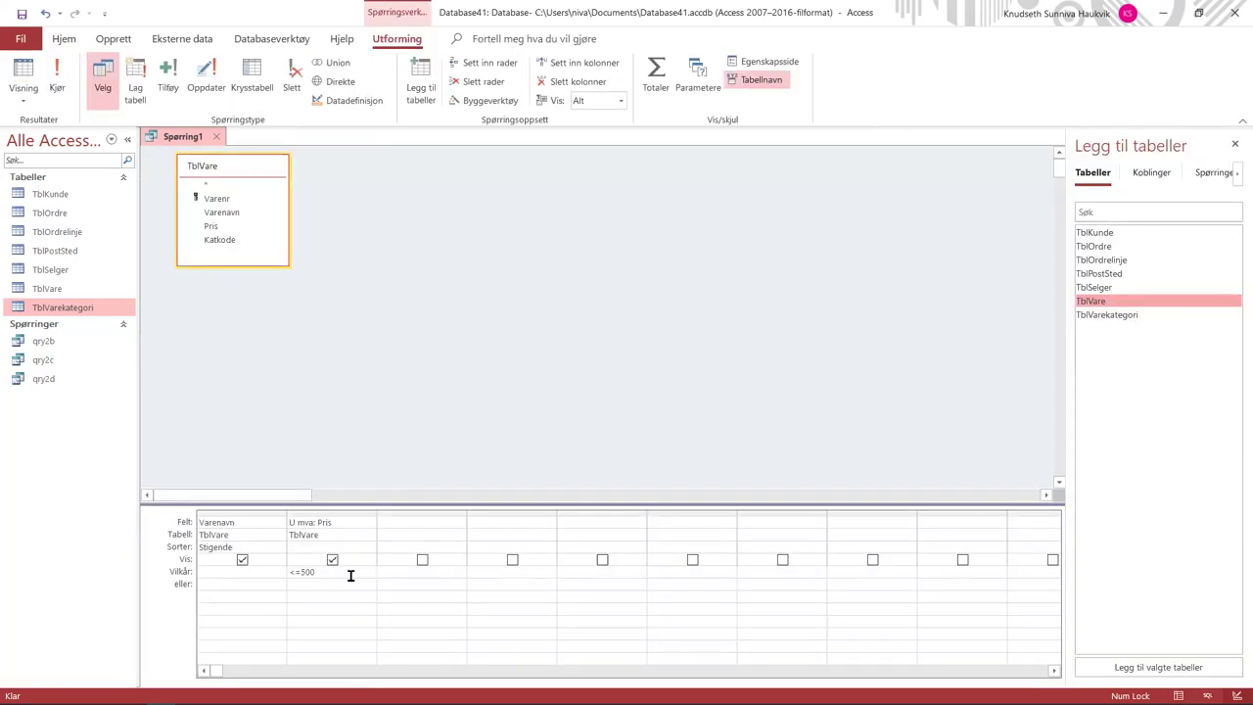
pyautogui.click(385, 522)
pyautogui.write('M mva')
pyautogui.write(': [Pris]')
pyautogui.write('*1,25')
pyautogui.press('Tab')
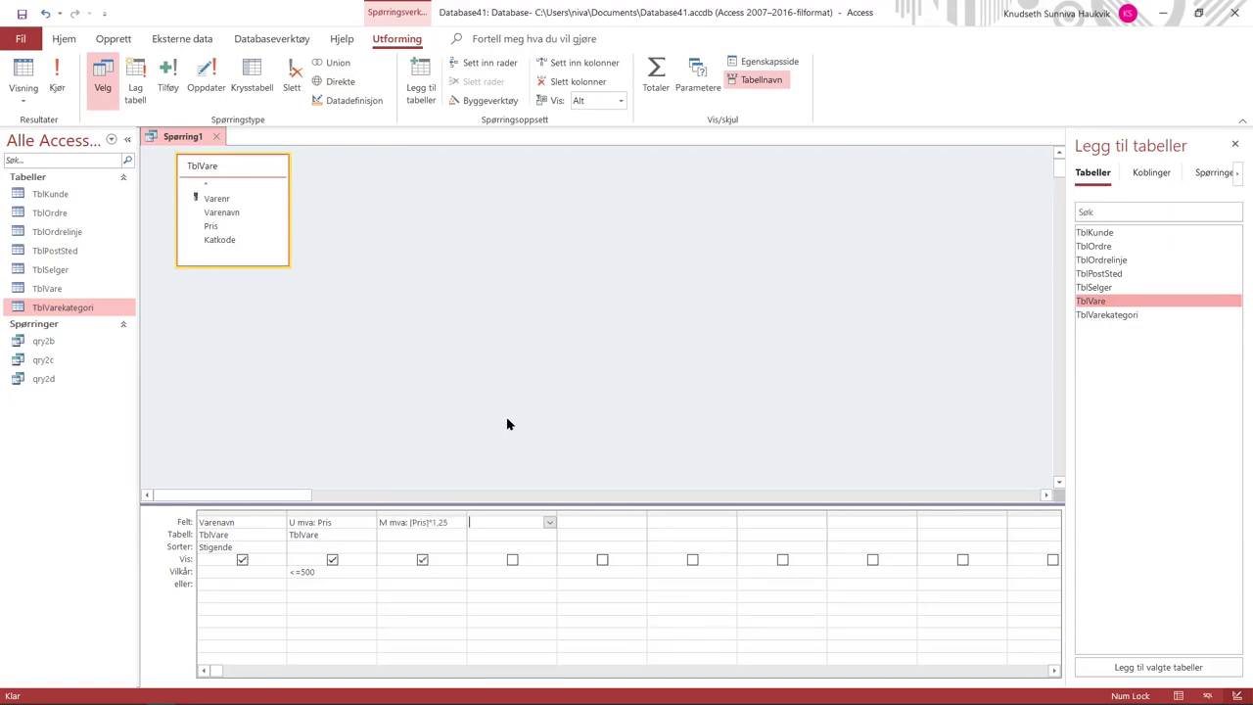
pyautogui.click(56, 84)
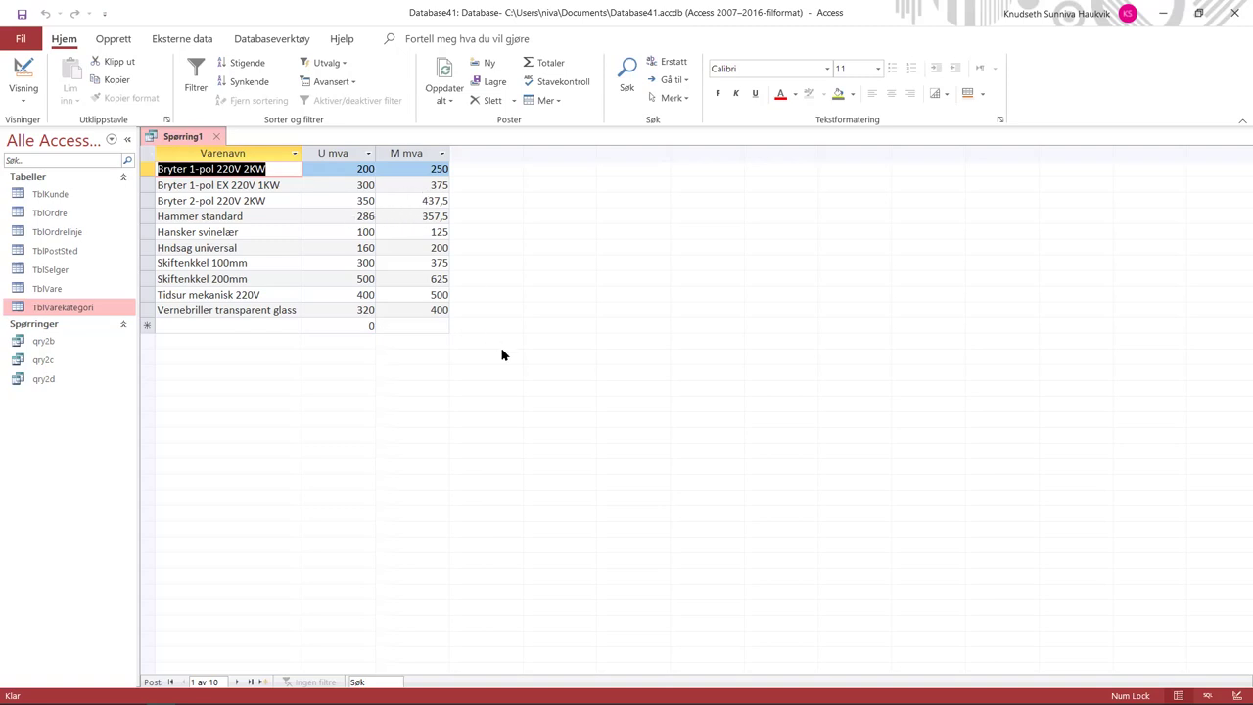
# - Save the VAT price query as qry2e and close it
pyautogui.rightClick(195, 140)
pyautogui.click(226, 149)
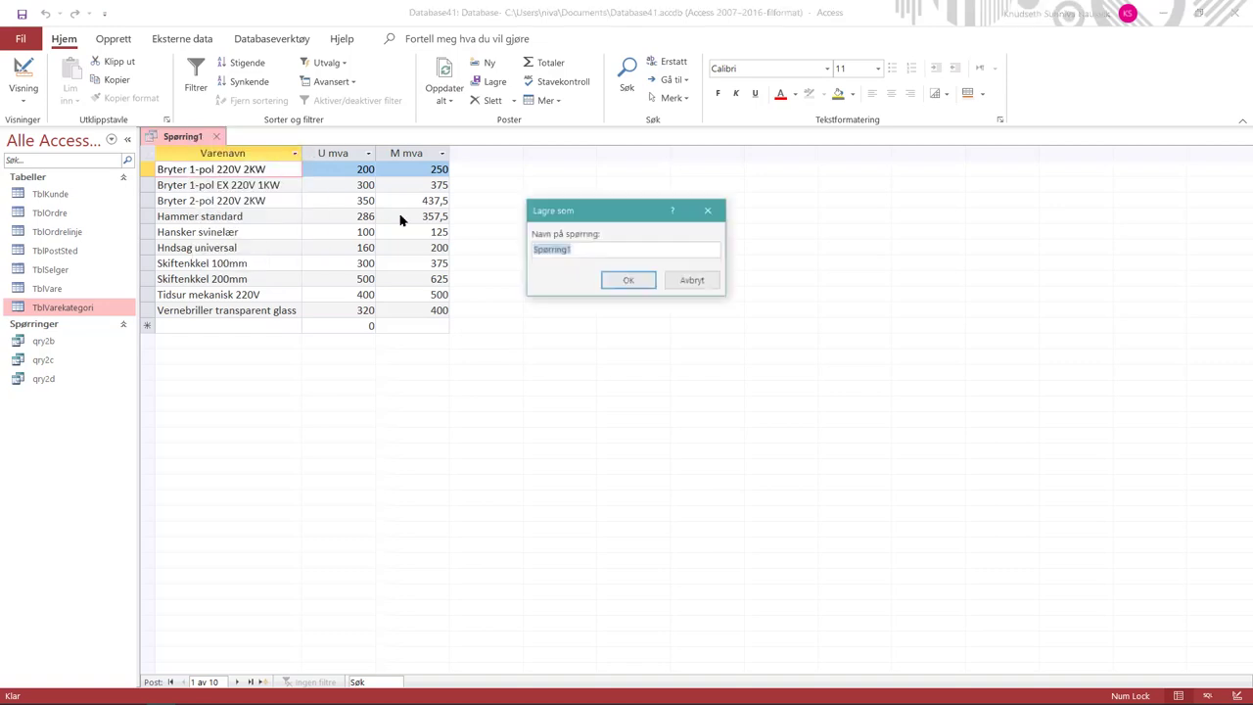
pyautogui.write('qry2e')
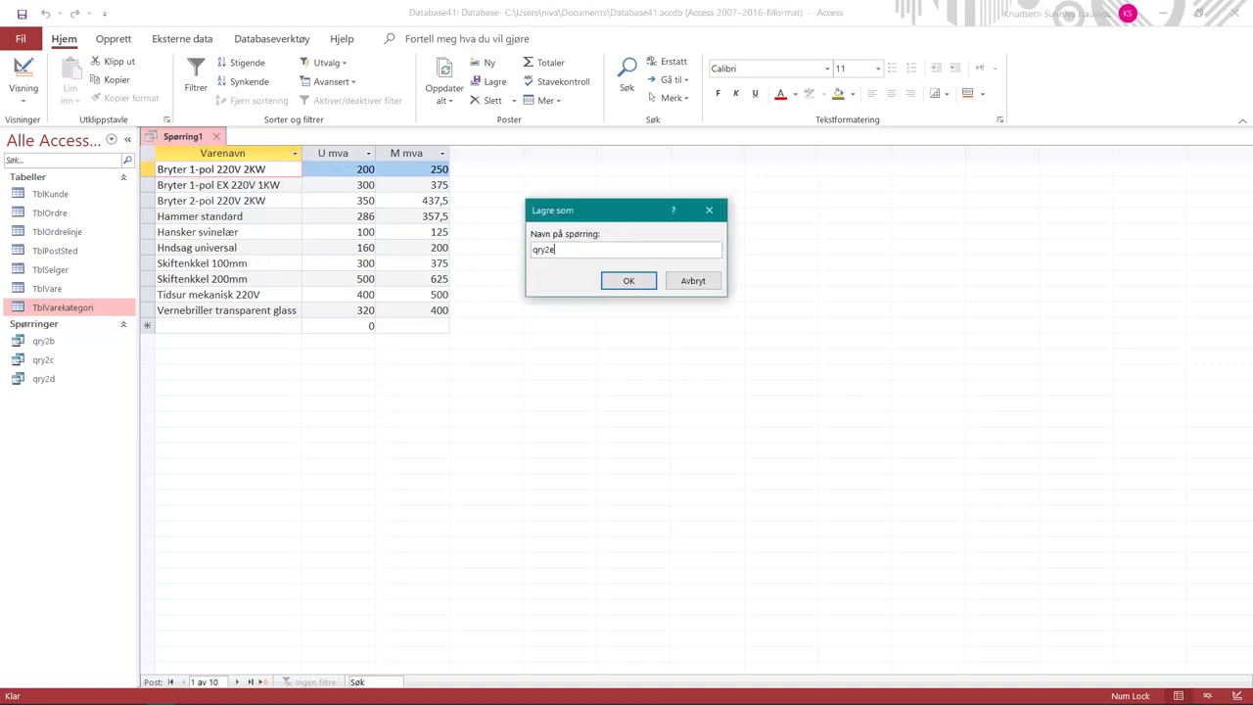
pyautogui.press('Return')
pyautogui.click(216, 136)
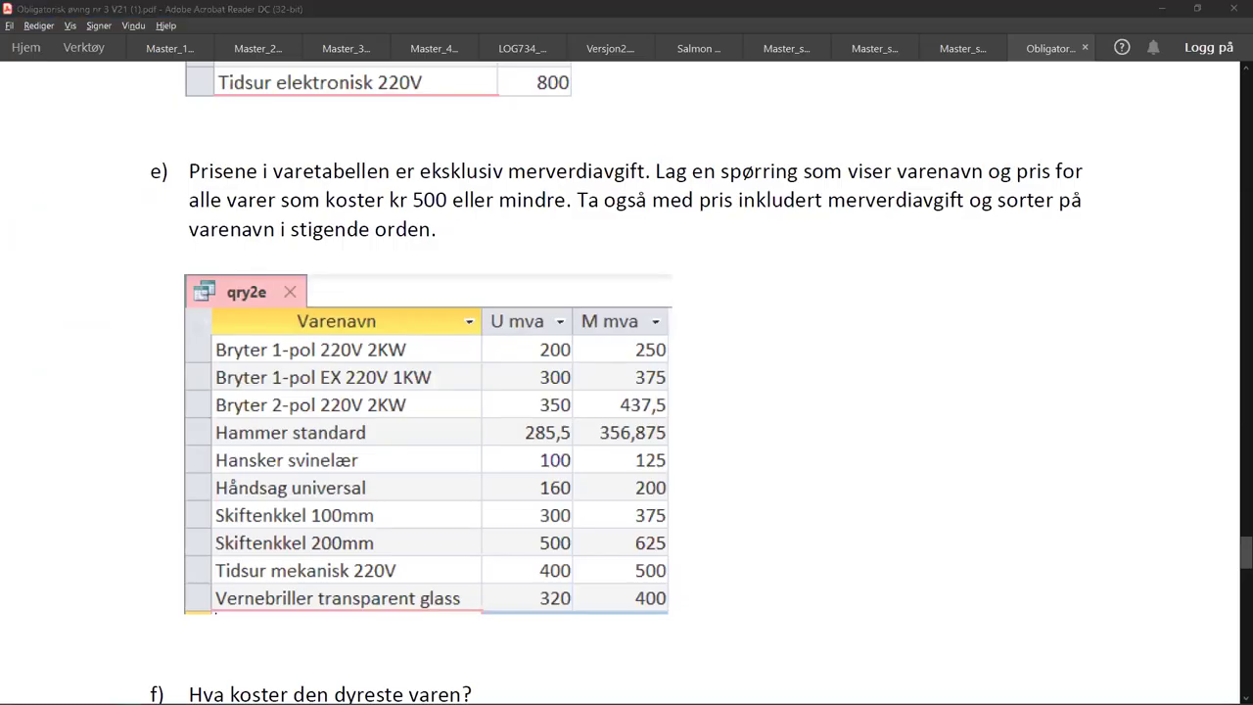
# - Read task f in the exercise PDF and create a new query design based on TblVare
pyautogui.scroll(-4, 260, 359)
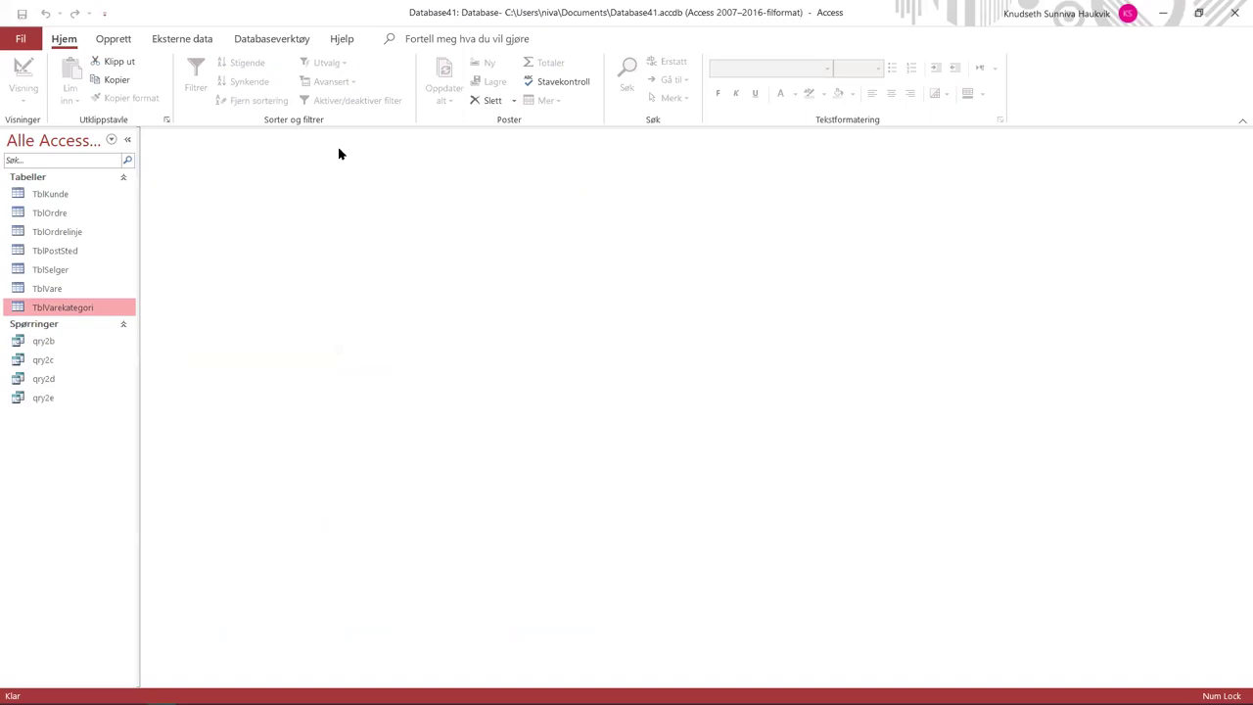
pyautogui.click(103, 13)
pyautogui.click(108, 44)
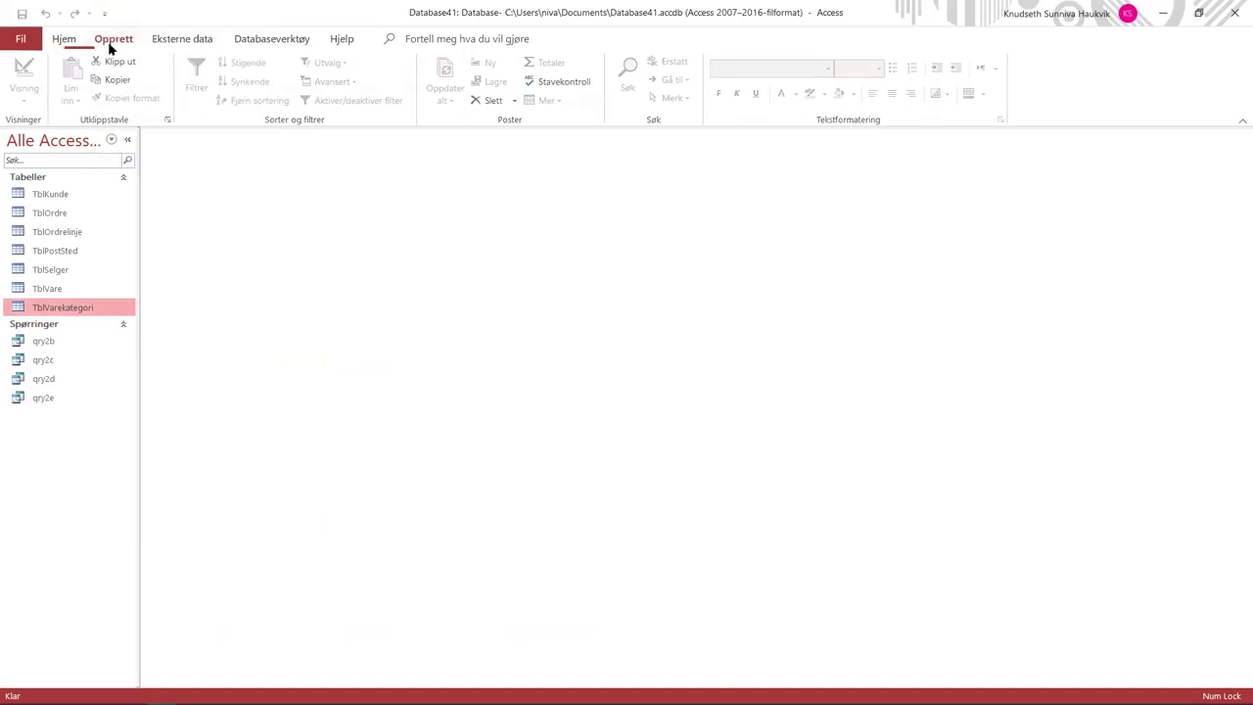
pyautogui.click(111, 40)
pyautogui.click(357, 75)
pyautogui.doubleClick(1090, 300)
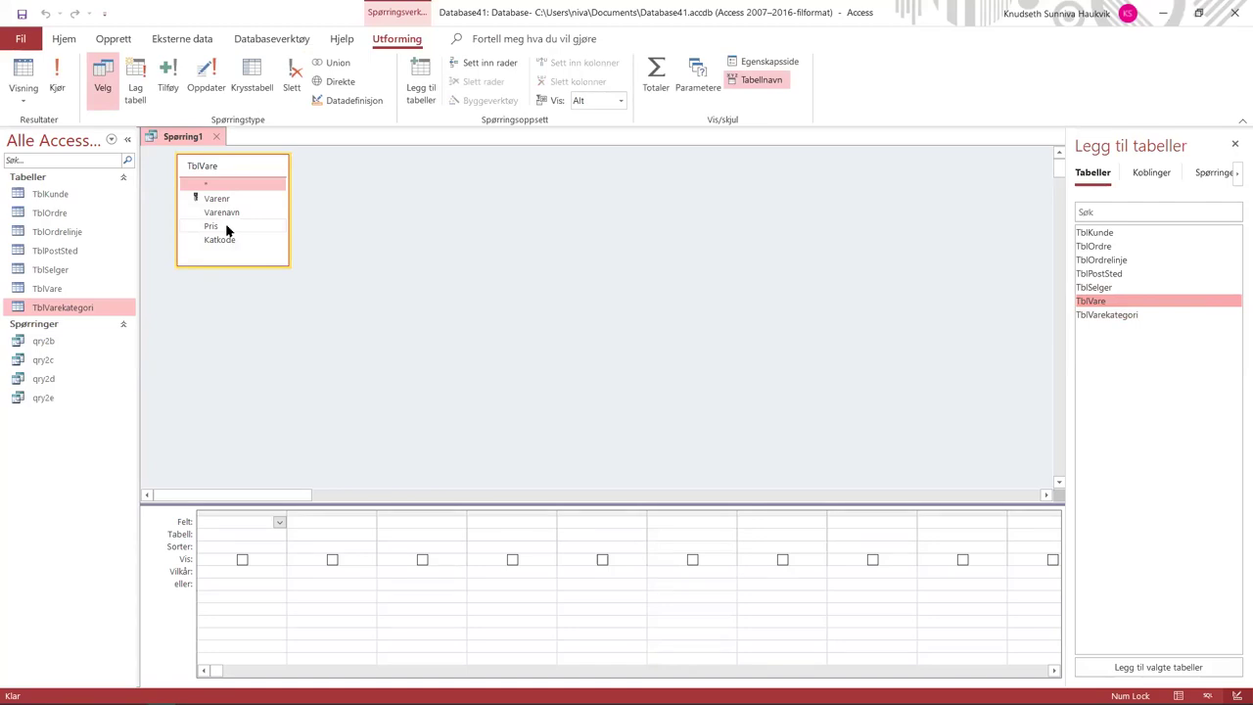
# - Add the Pris field to the query with the alias Dyreste vare
pyautogui.moveTo(226, 230); pyautogui.dragTo(221, 539)
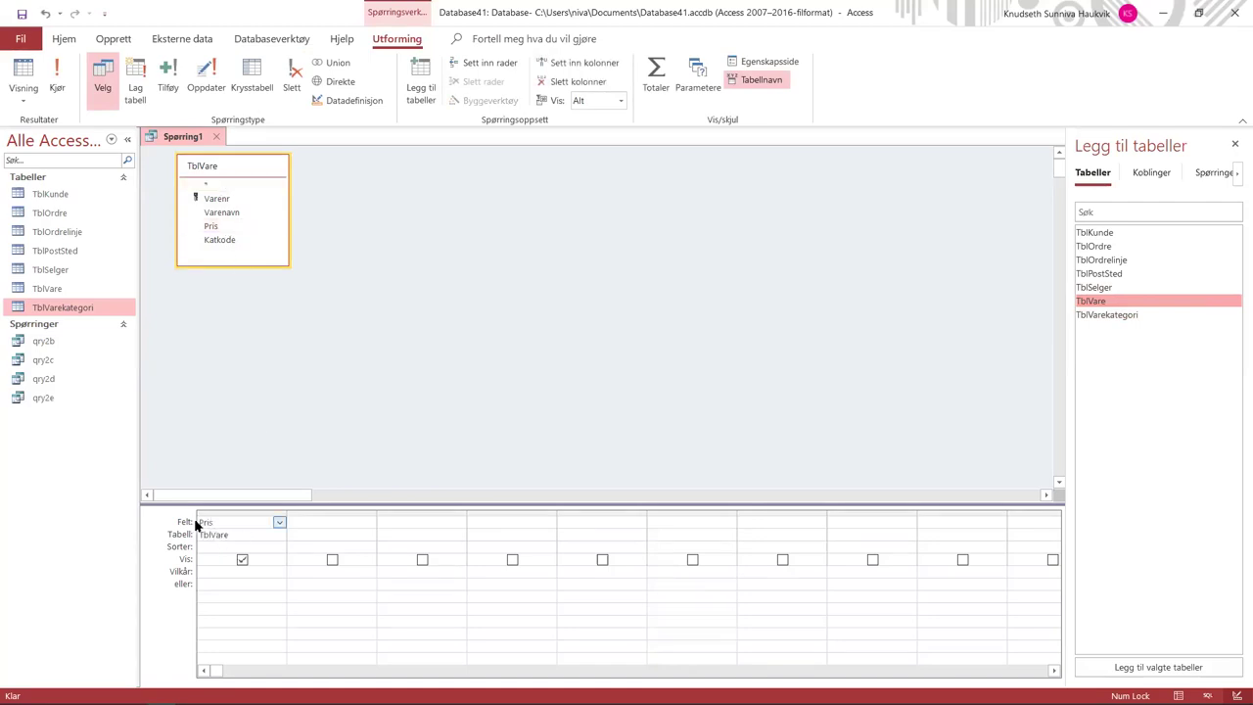
pyautogui.click(202, 522)
pyautogui.click(205, 521)
pyautogui.write('Dyreste vare:')
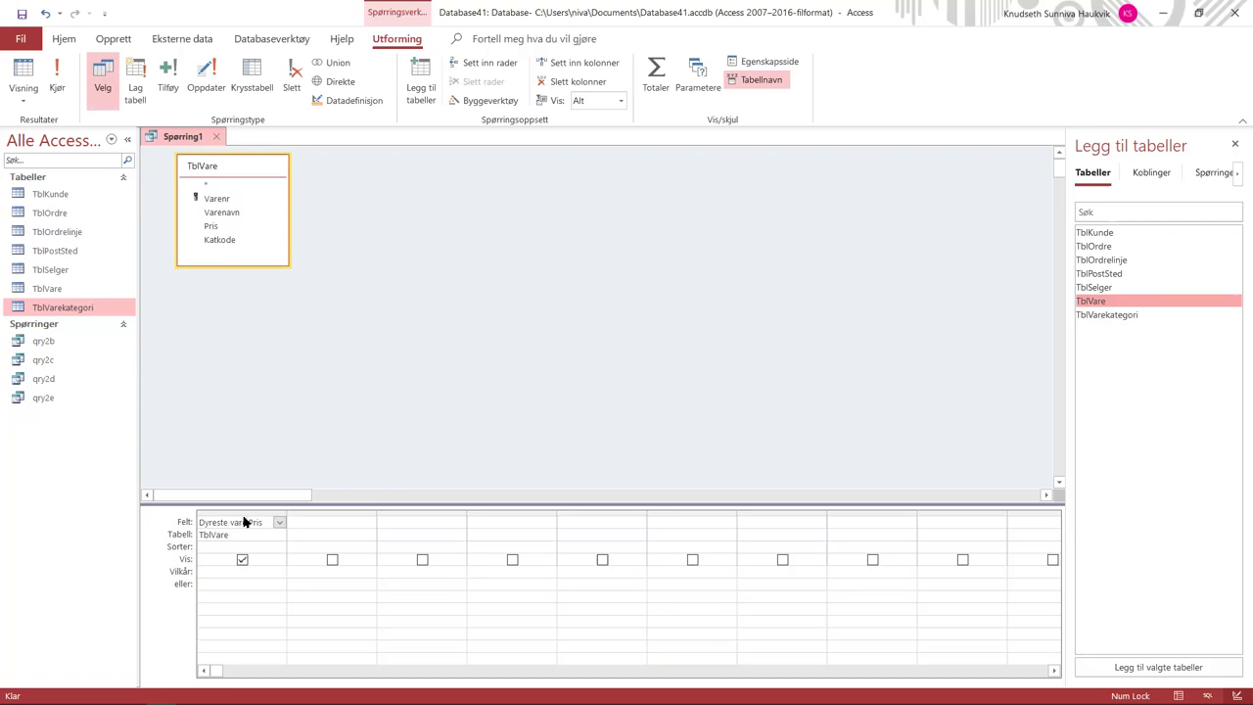
pyautogui.click(260, 545)
# - Turn on totals, set the Dyreste vare field's total to Maks and run the query
pyautogui.click(656, 73)
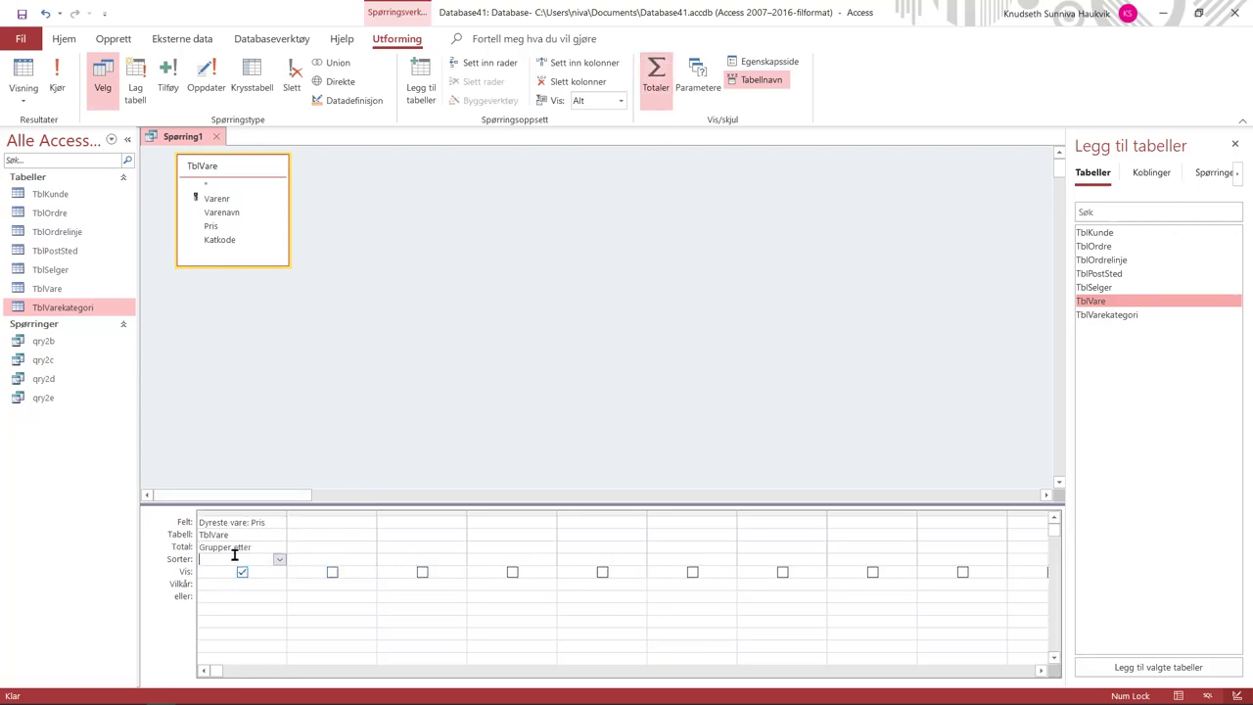
pyautogui.click(279, 547)
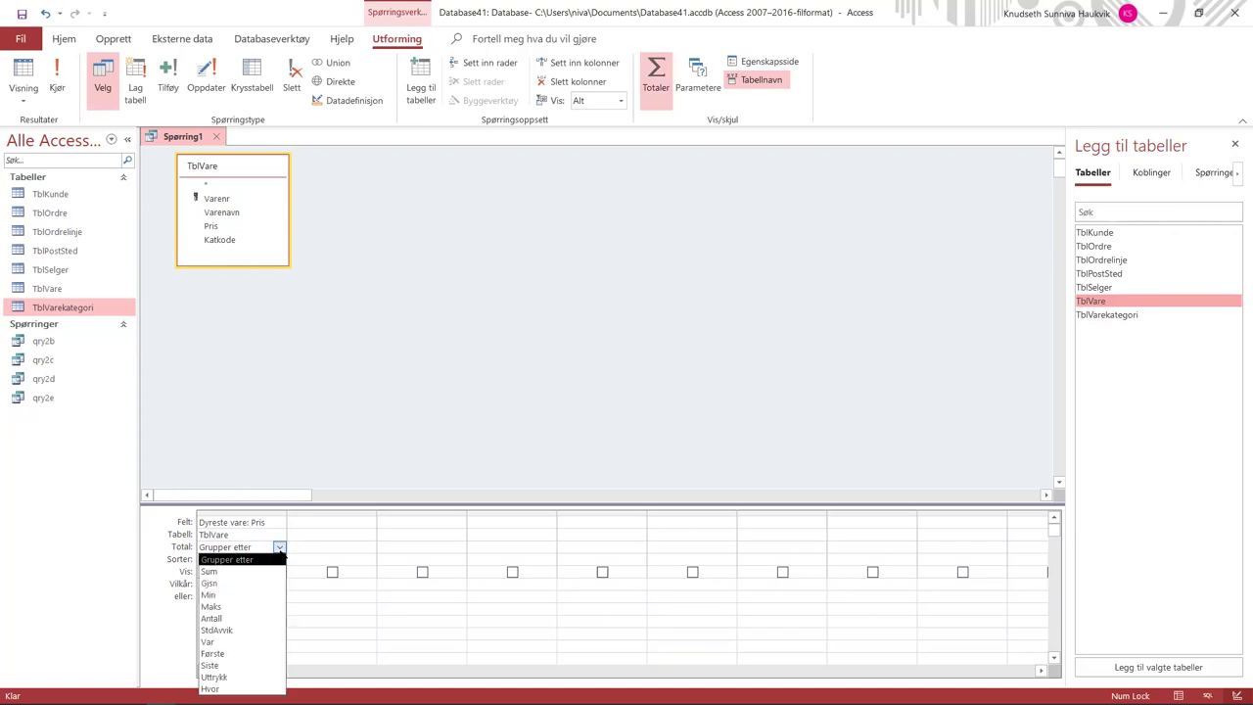
pyautogui.click(264, 605)
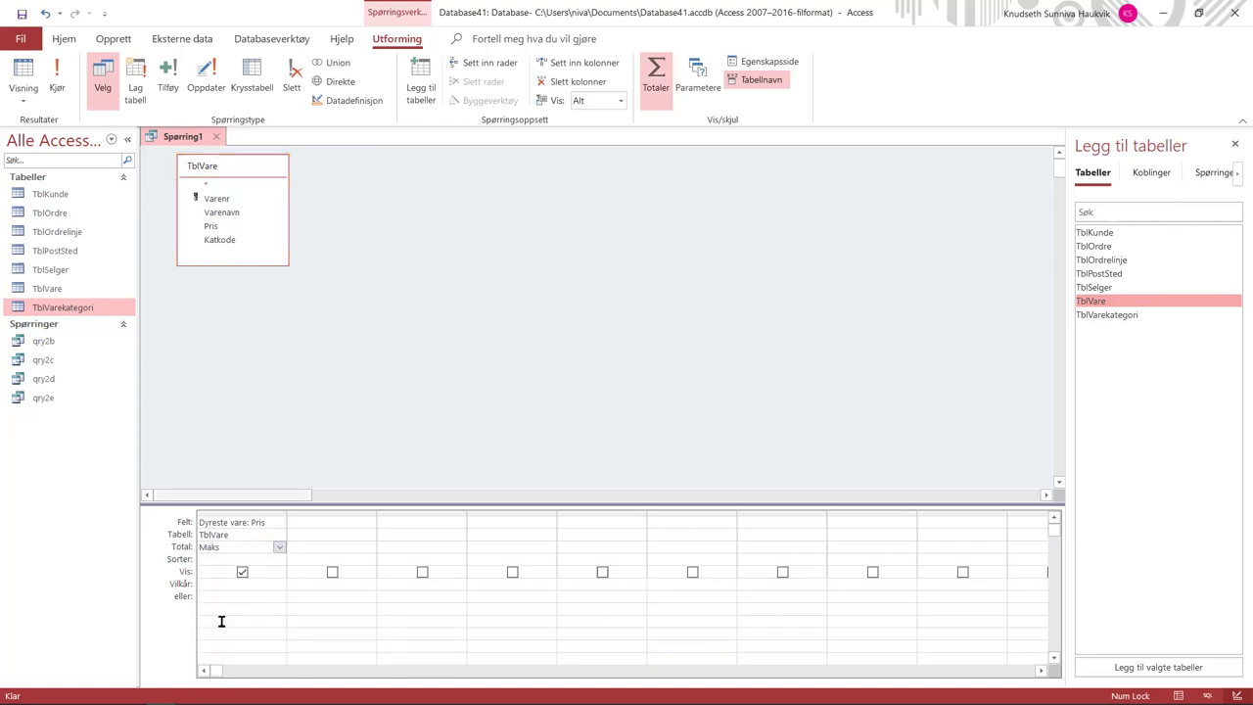
pyautogui.click(233, 547)
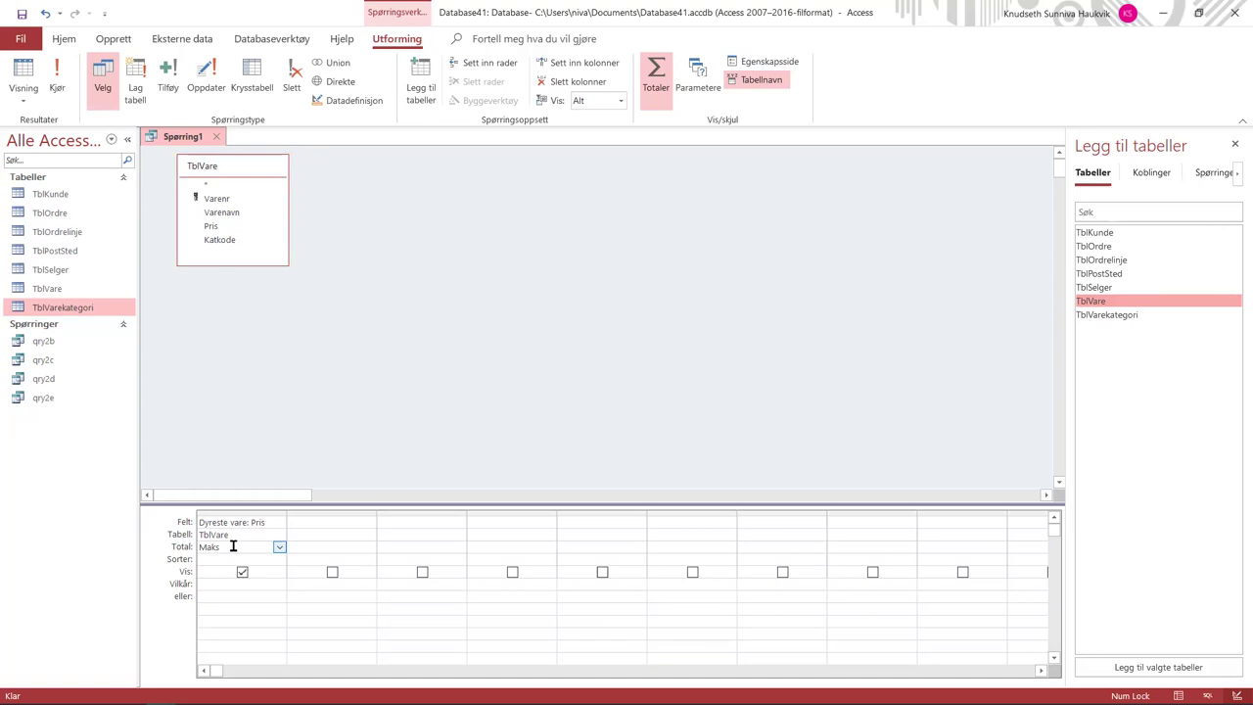
pyautogui.click(57, 76)
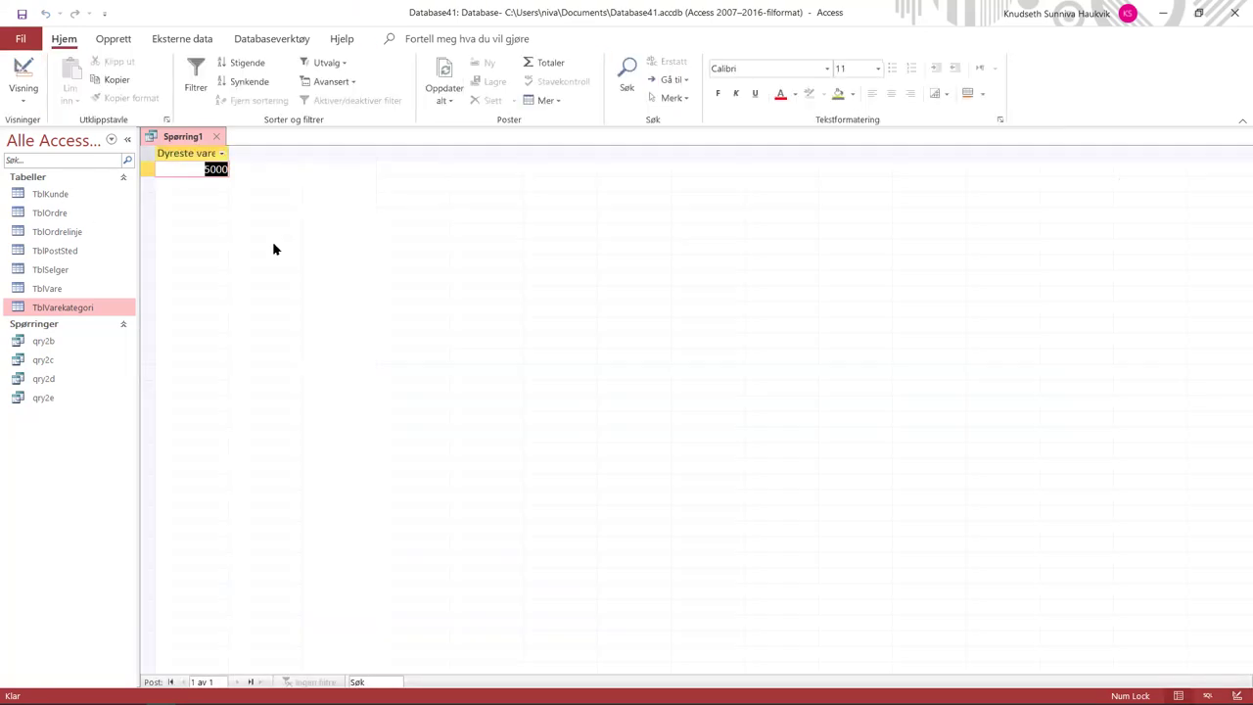
# - Save the highest-price query as qry2f and close it
pyautogui.rightClick(187, 136)
pyautogui.click(211, 143)
pyautogui.write('qr')
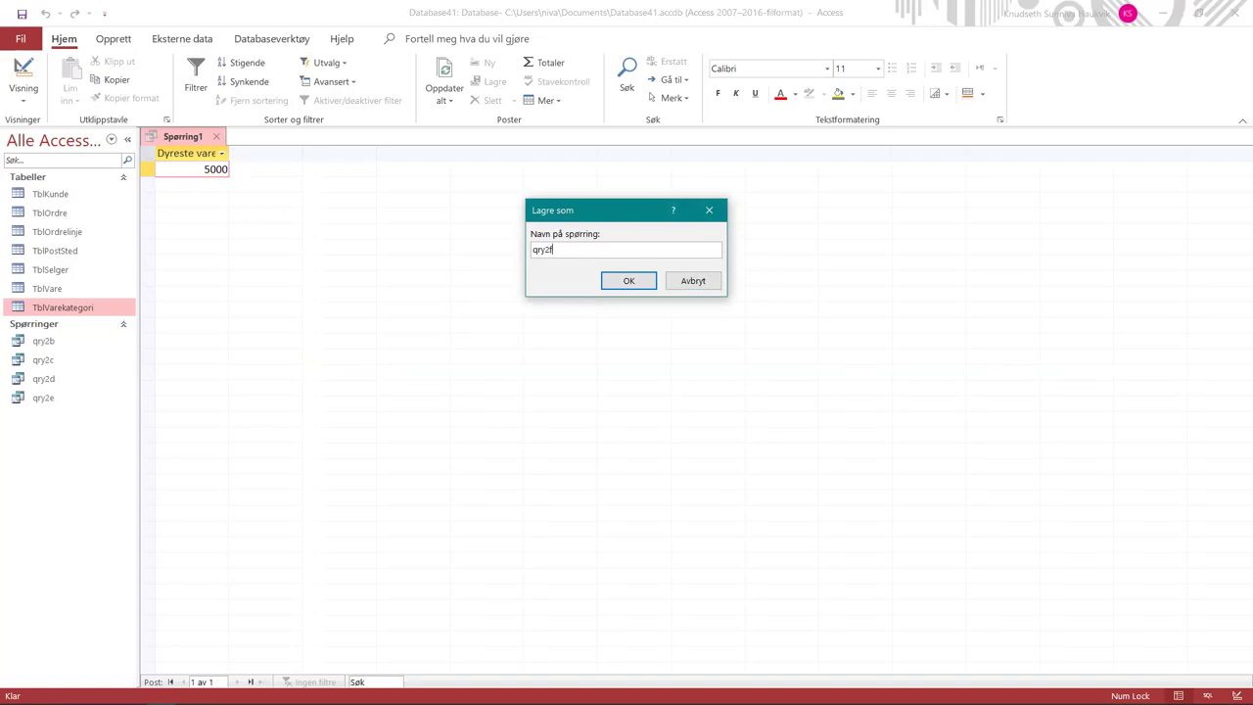
pyautogui.write('y2f')
pyautogui.press('Return')
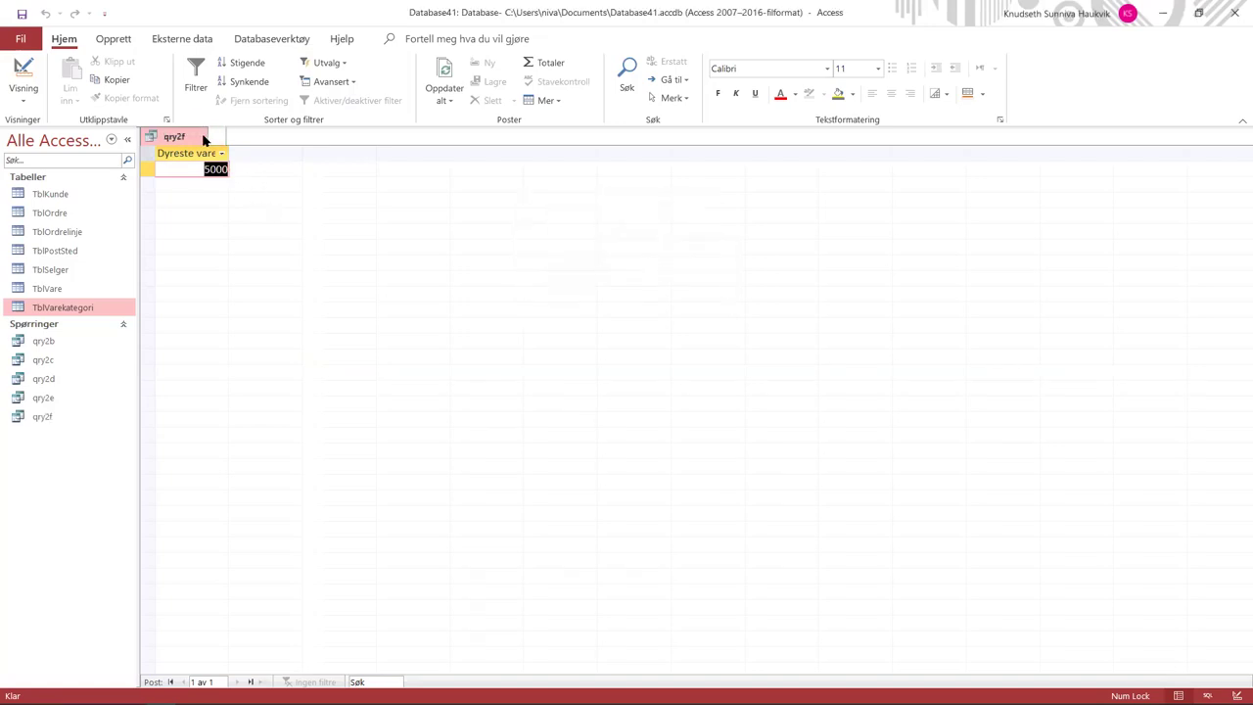
pyautogui.hotkey('ctrl', 'w')
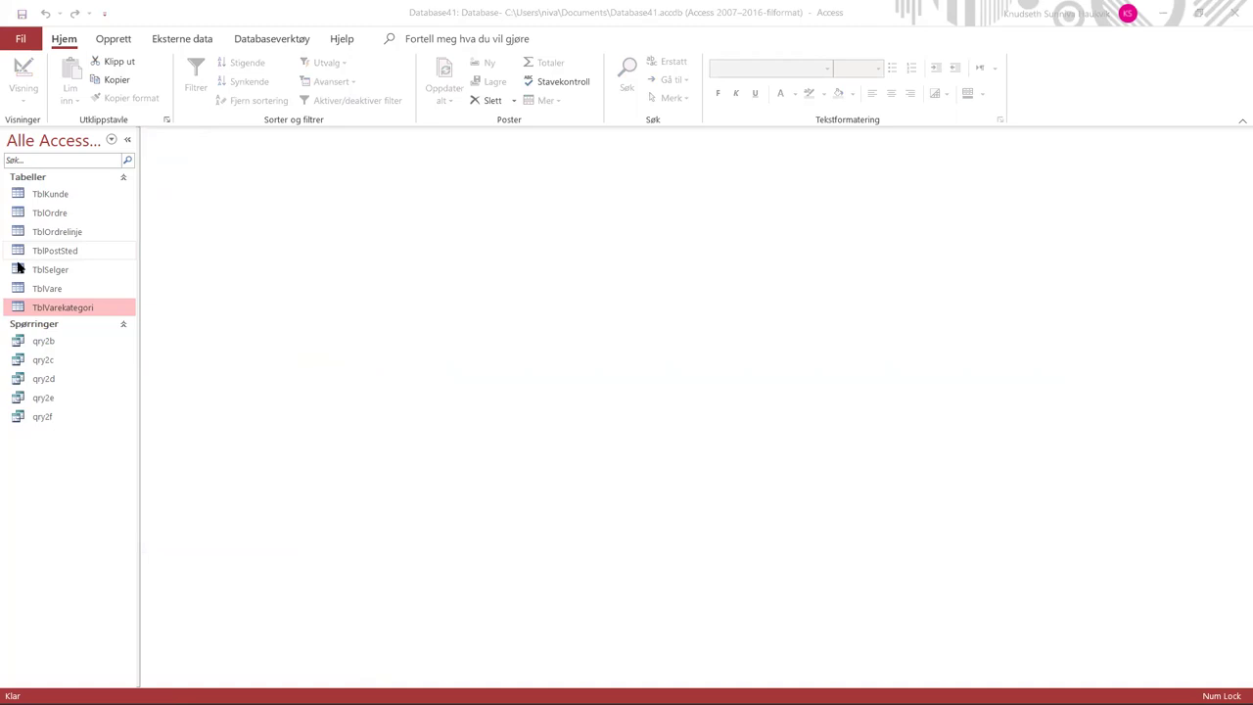
# - Read task g in the exercise PDF and create a new query design based on TblVare and TblOrdrelinje
pyautogui.hotkey('alt', 'Tab')
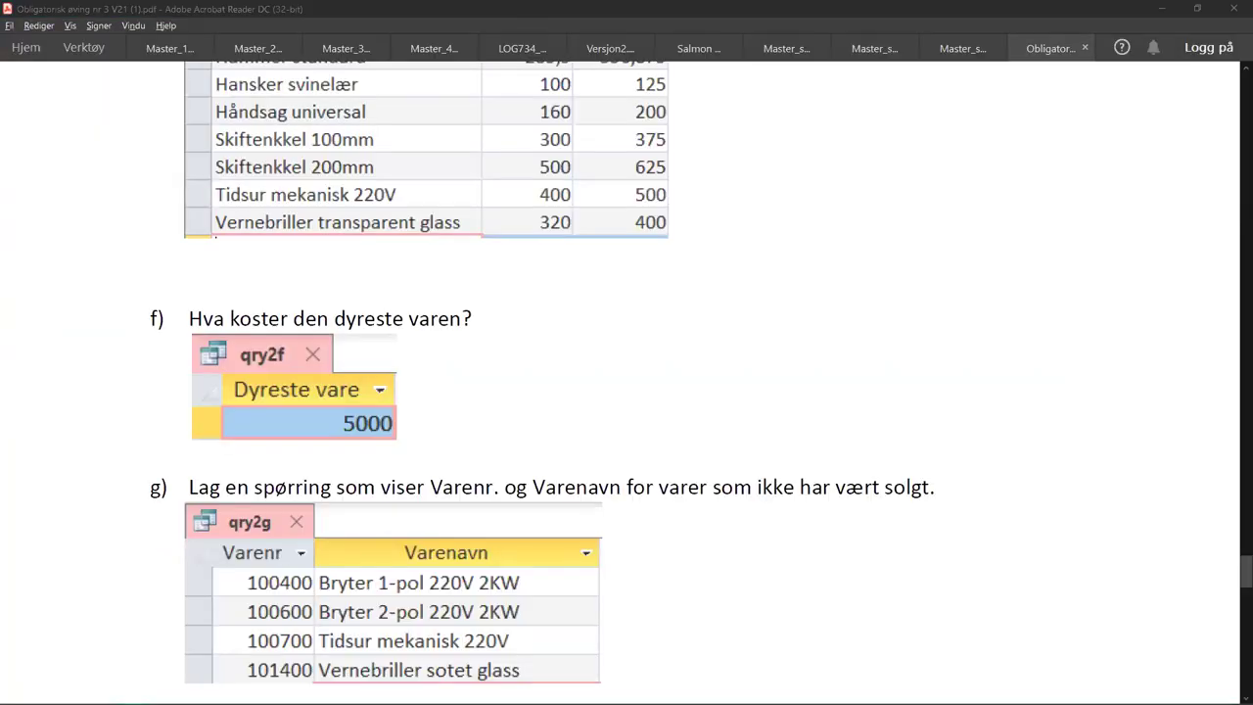
pyautogui.scroll(-3, 253, 378)
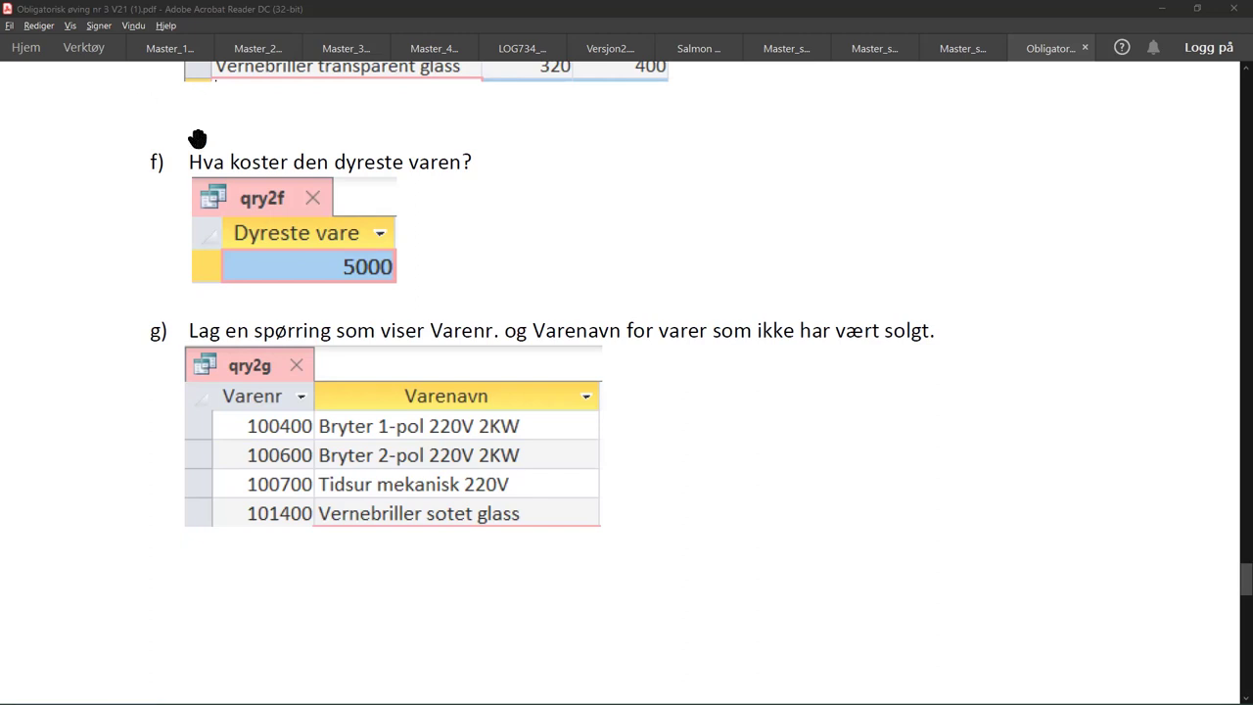
pyautogui.hotkey('alt', 'Tab')
pyautogui.click(117, 38)
pyautogui.click(386, 70)
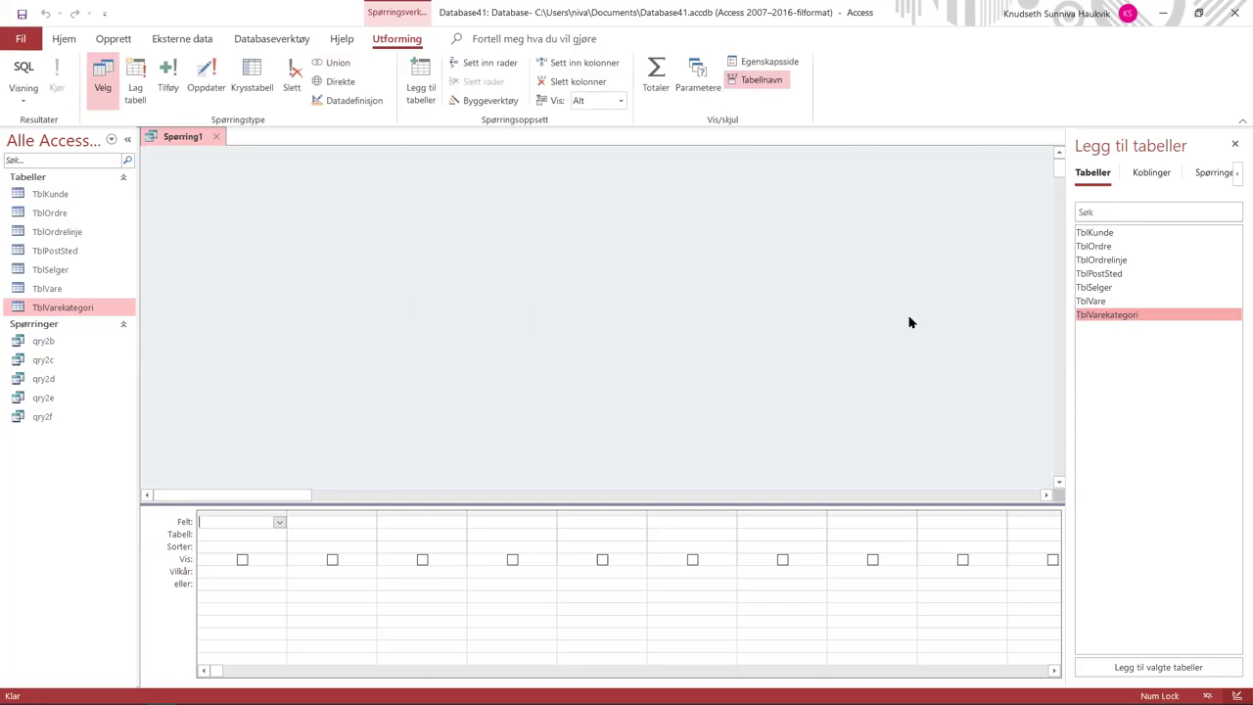
pyautogui.doubleClick(1095, 302)
pyautogui.doubleClick(1094, 262)
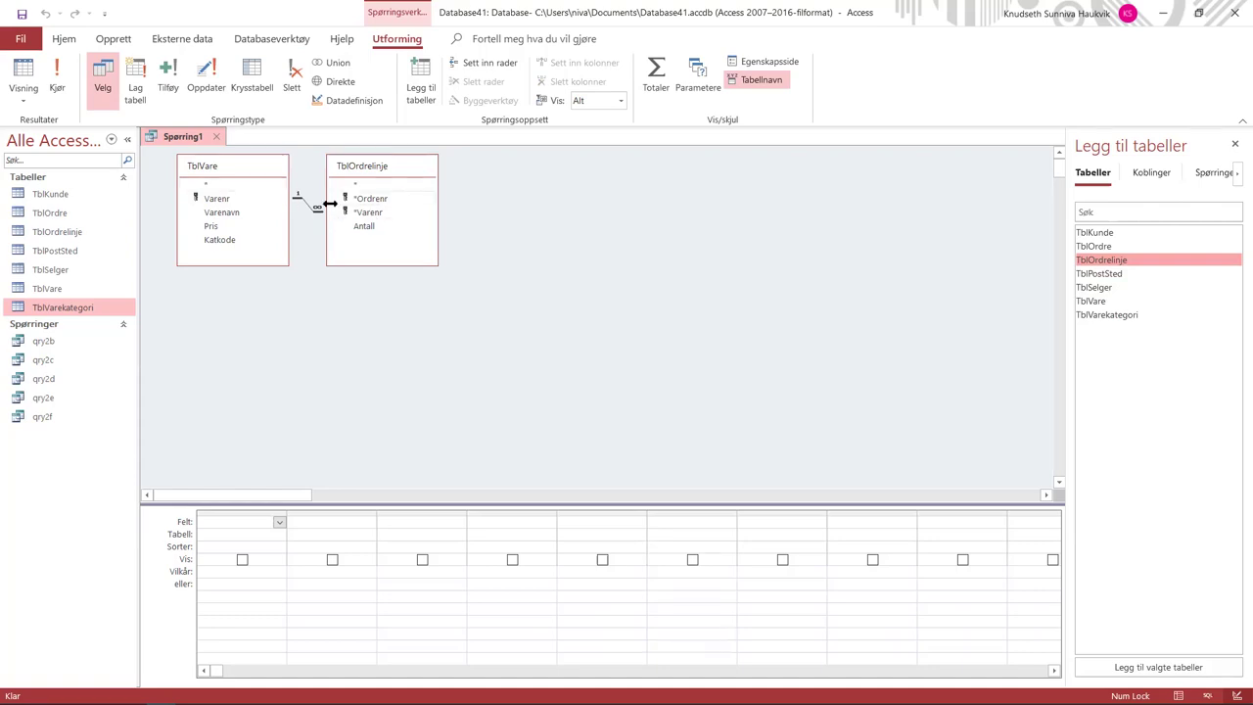
# - Add Varenr and Varenavn from TblVare and *Varenr from TblOrdrelinje, with the criterion Is Null on *Varenr
pyautogui.doubleClick(240, 201)
pyautogui.doubleClick(241, 212)
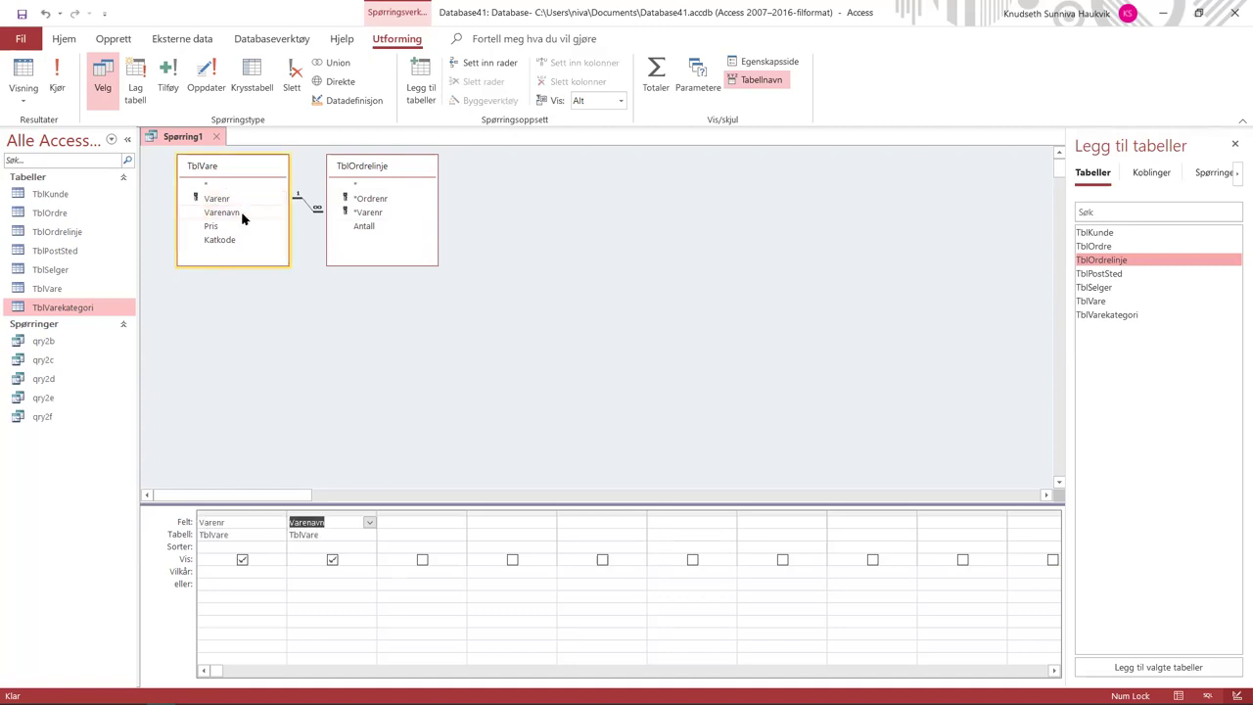
pyautogui.doubleClick(351, 214)
pyautogui.click(391, 572)
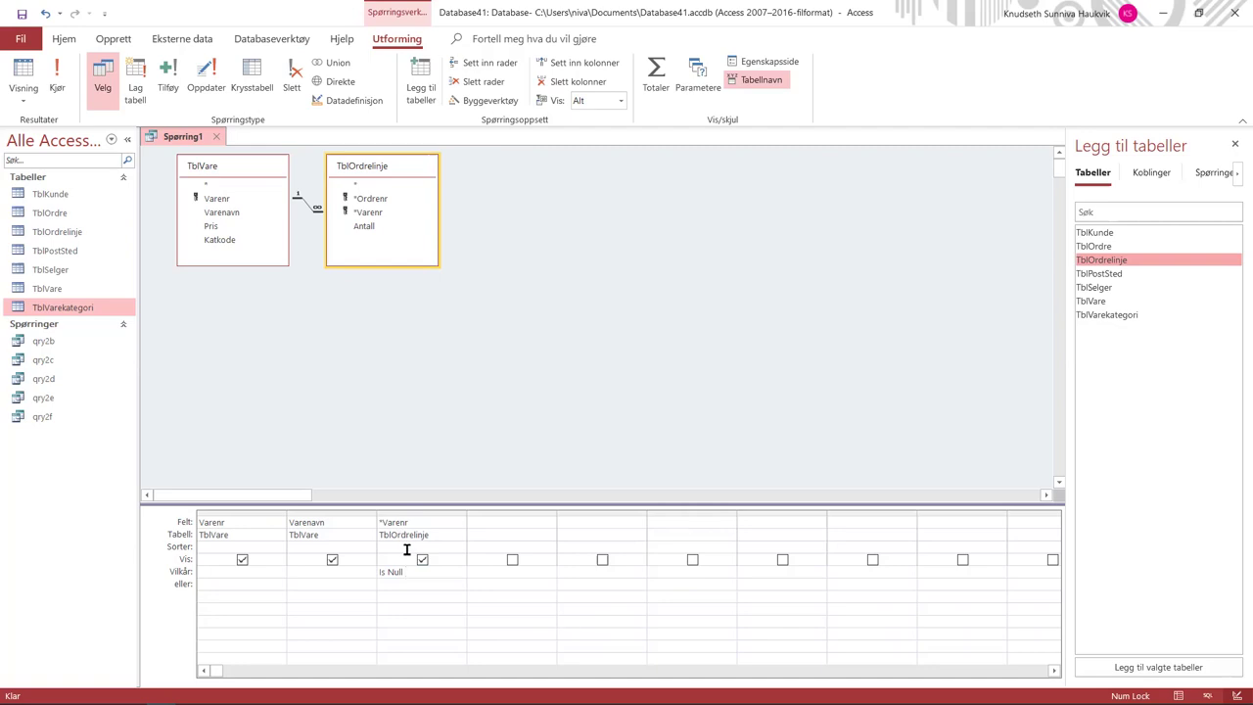
# - Set the join to include all records from TblVare and only matching ones from TblOrdrelinje, and run the query
pyautogui.click(307, 208)
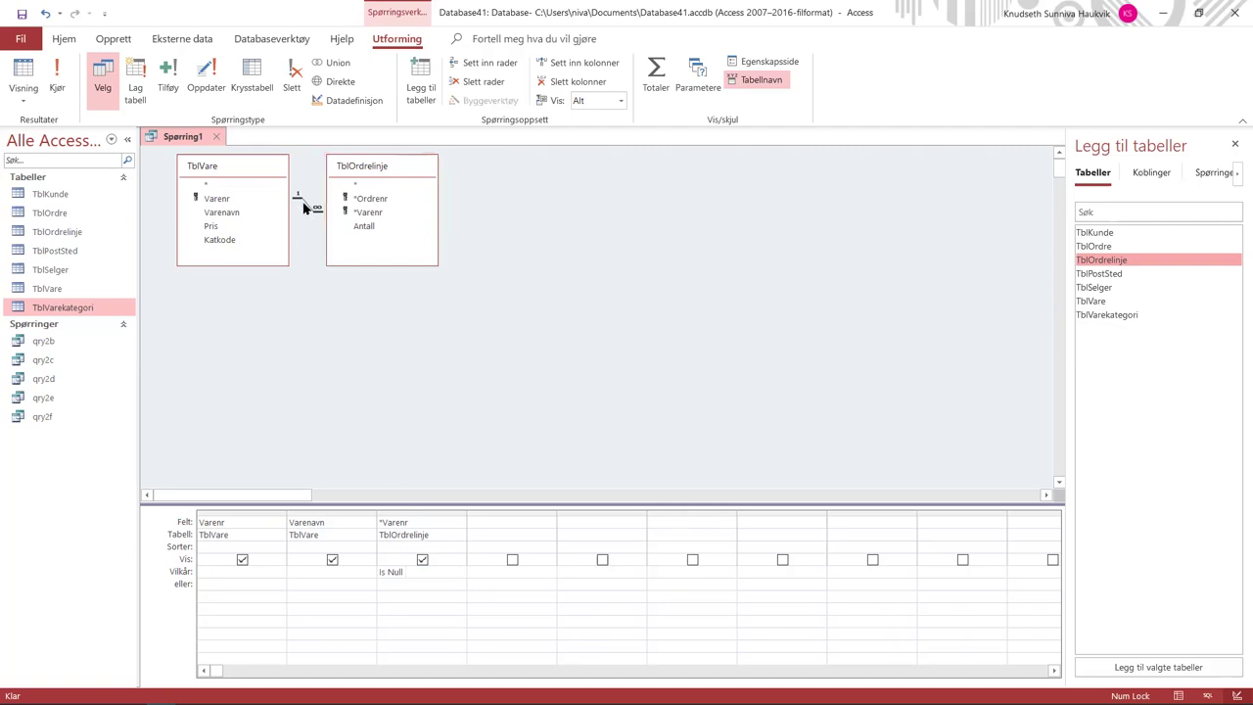
pyautogui.rightClick(307, 208)
pyautogui.click(315, 217)
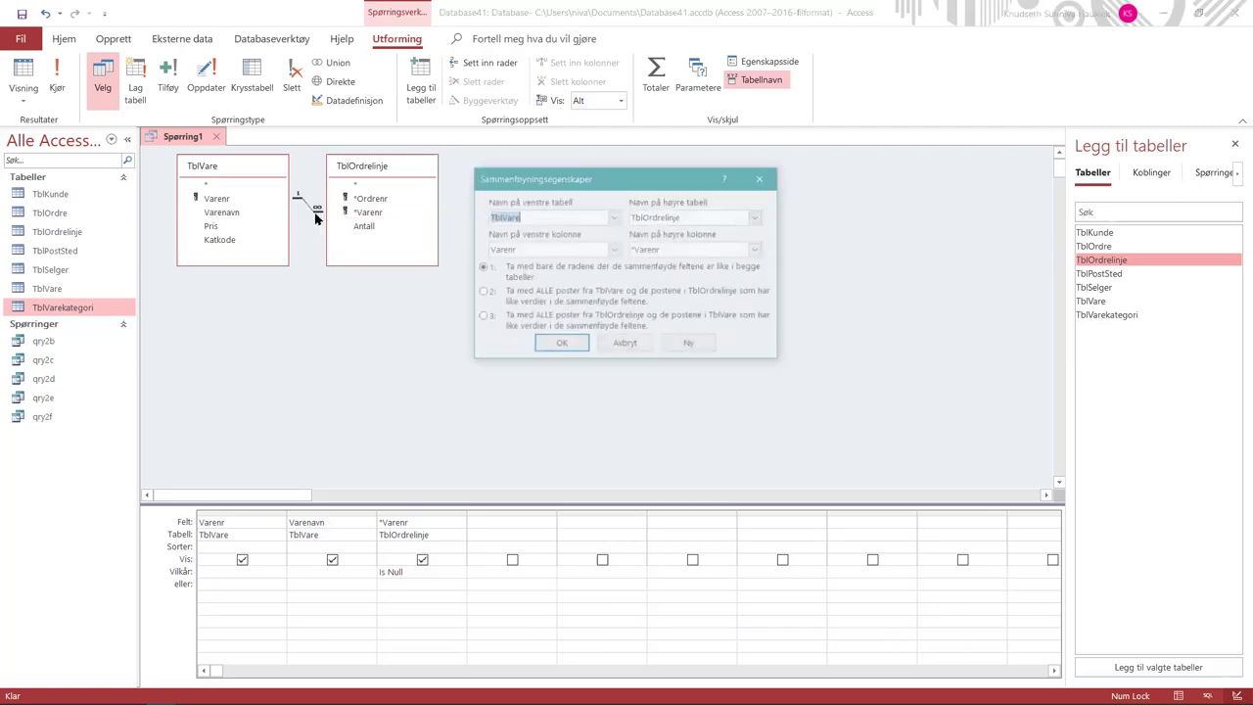
pyautogui.click(481, 292)
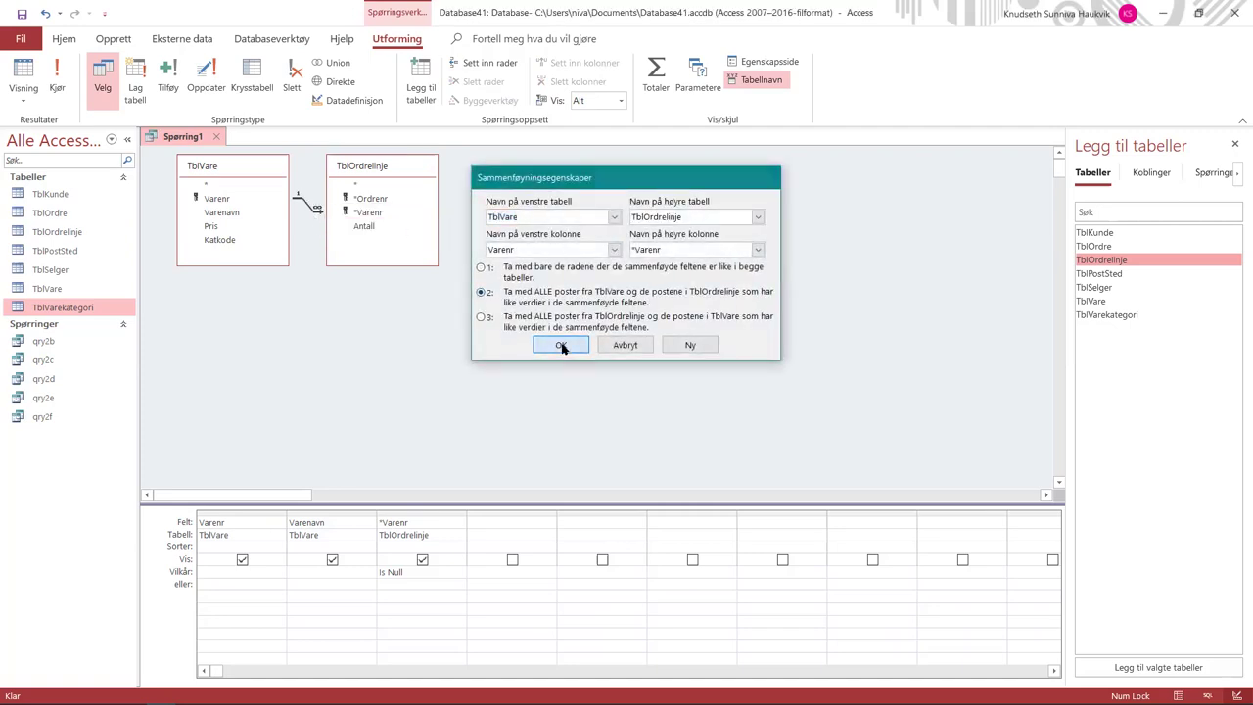
pyautogui.click(560, 345)
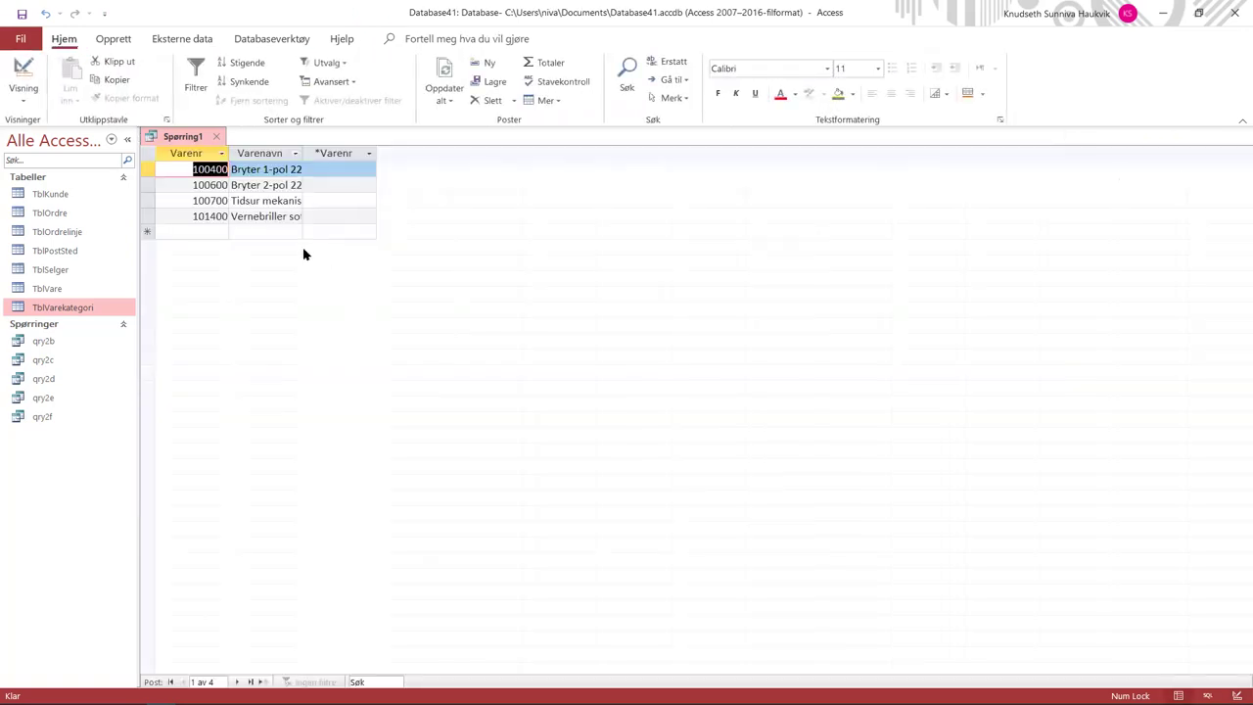
# - Fit the Varenavn column to its contents and rerun the query with the *Varenr field hidden
pyautogui.doubleClick(303, 150)
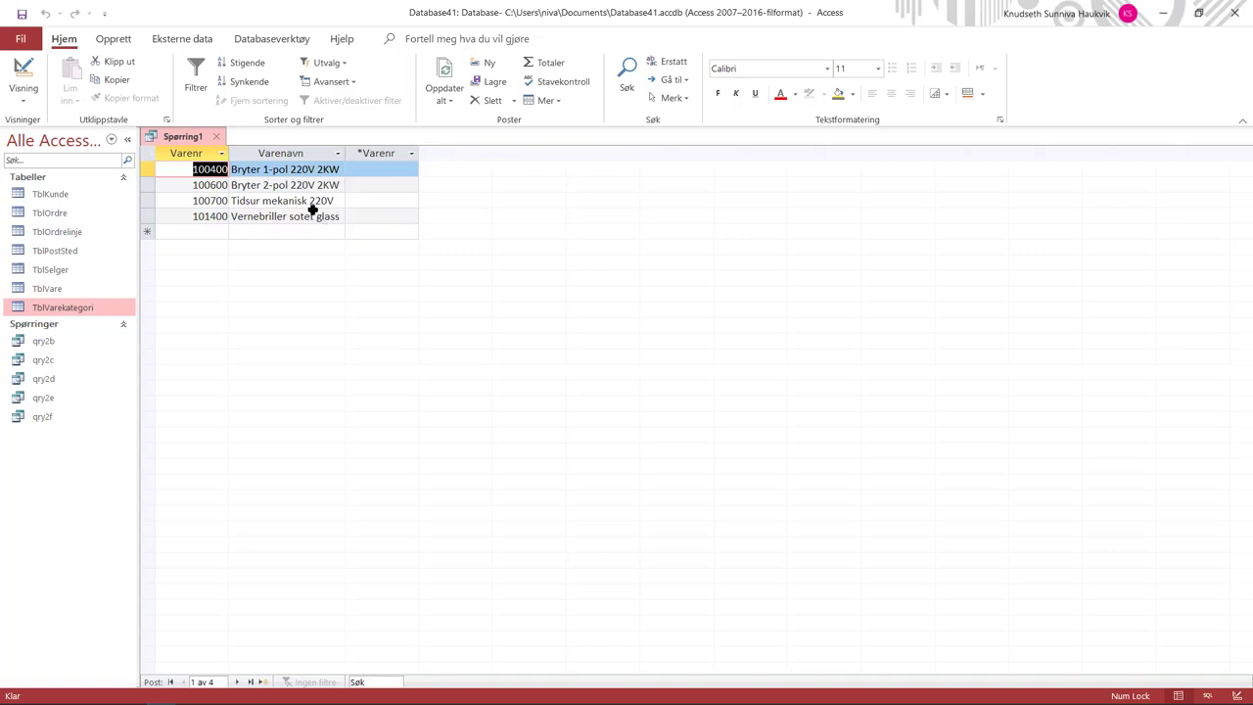
pyautogui.click(23, 67)
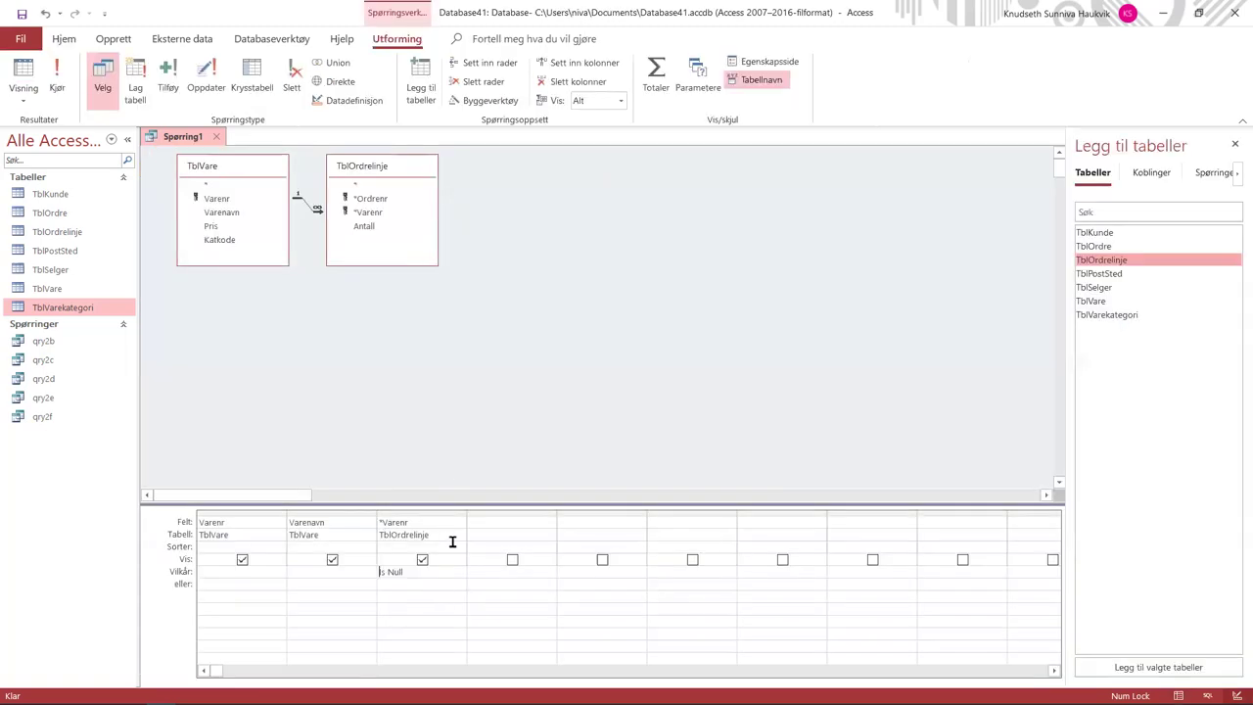
pyautogui.click(59, 73)
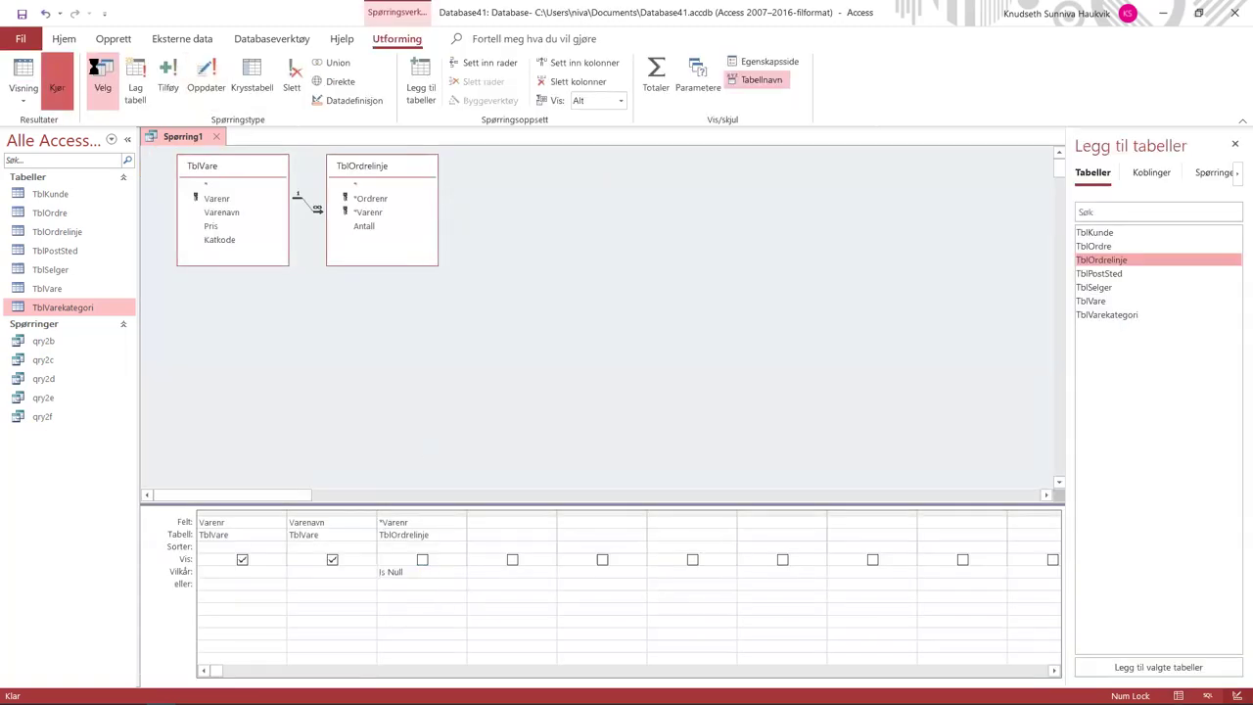
# - Save the query of unsold items as qry2g
pyautogui.rightClick(183, 138)
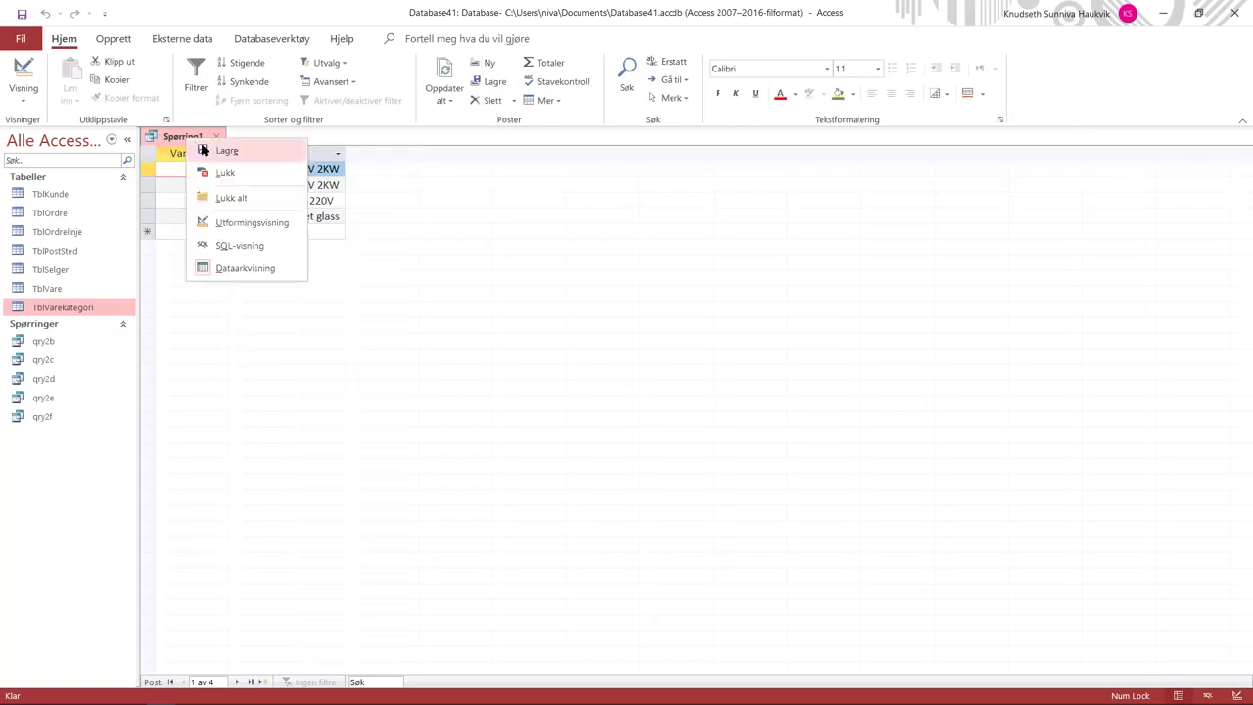
pyautogui.click(203, 149)
pyautogui.write('qry2g')
pyautogui.click(621, 284)
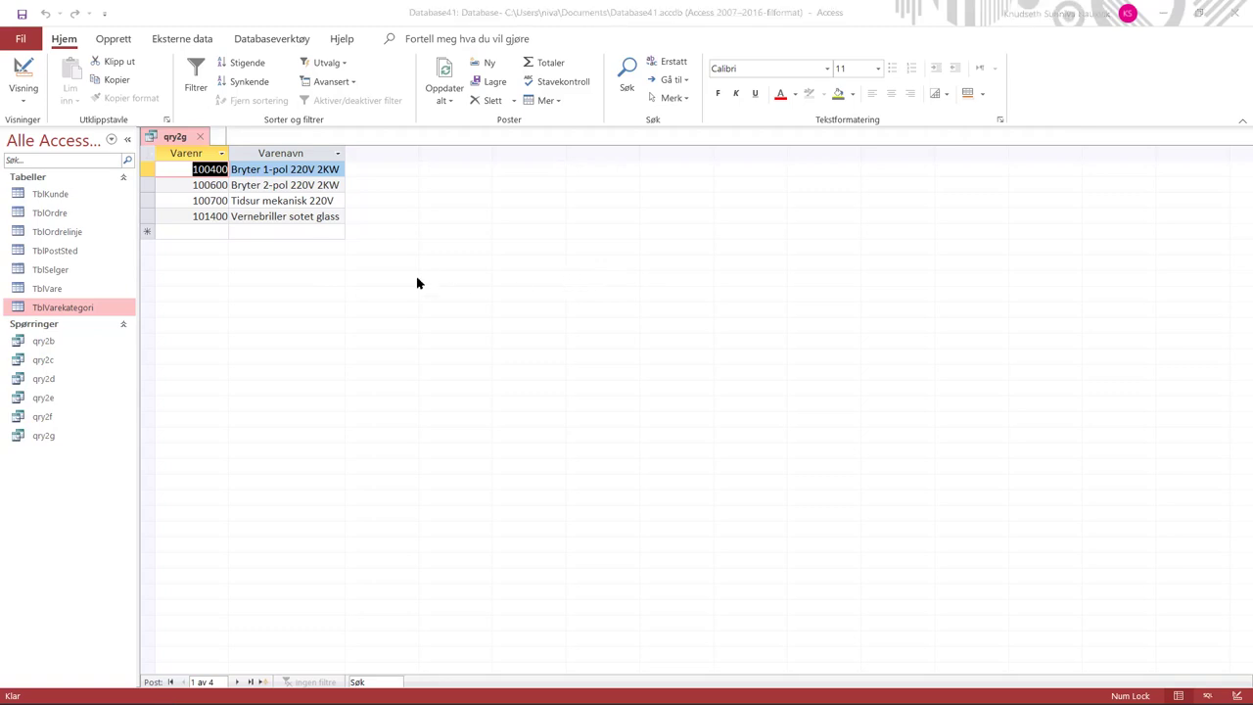
# - Read task h in the exercise PDF and close qry2g in Access
pyautogui.hotkey('alt', 'Tab')
pyautogui.scroll(-10, 405, 386)
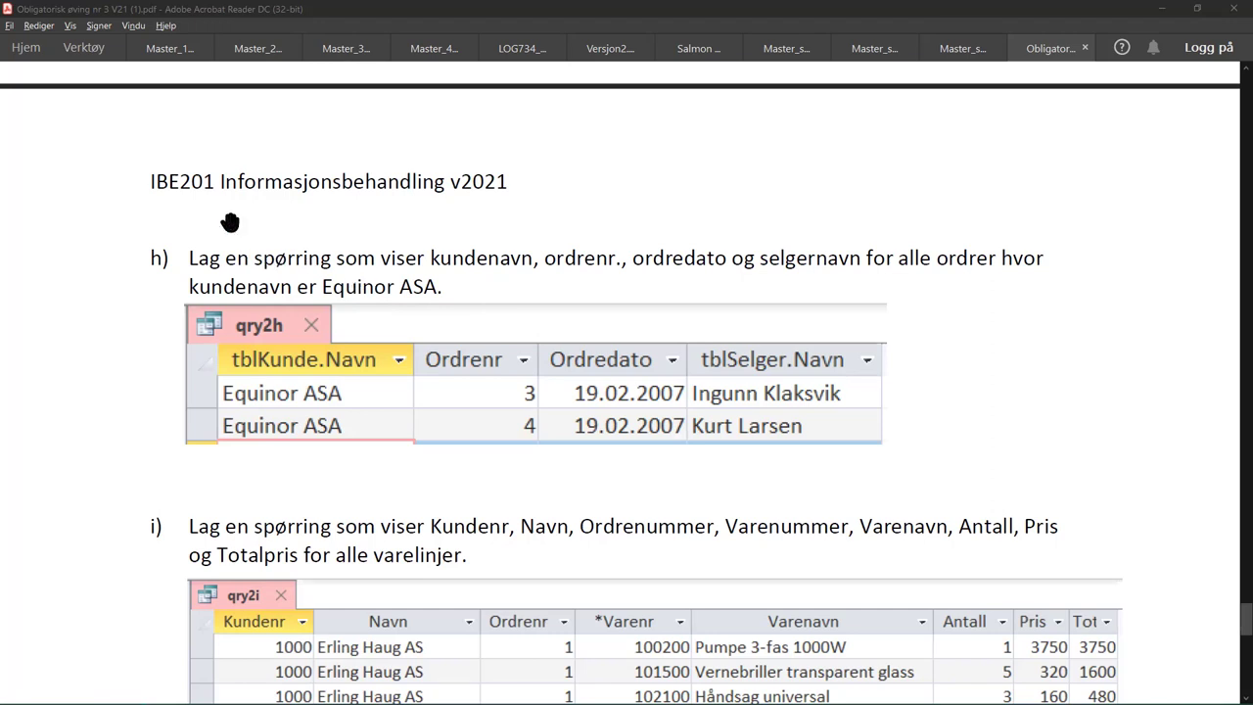
pyautogui.hotkey('alt', 'Tab')
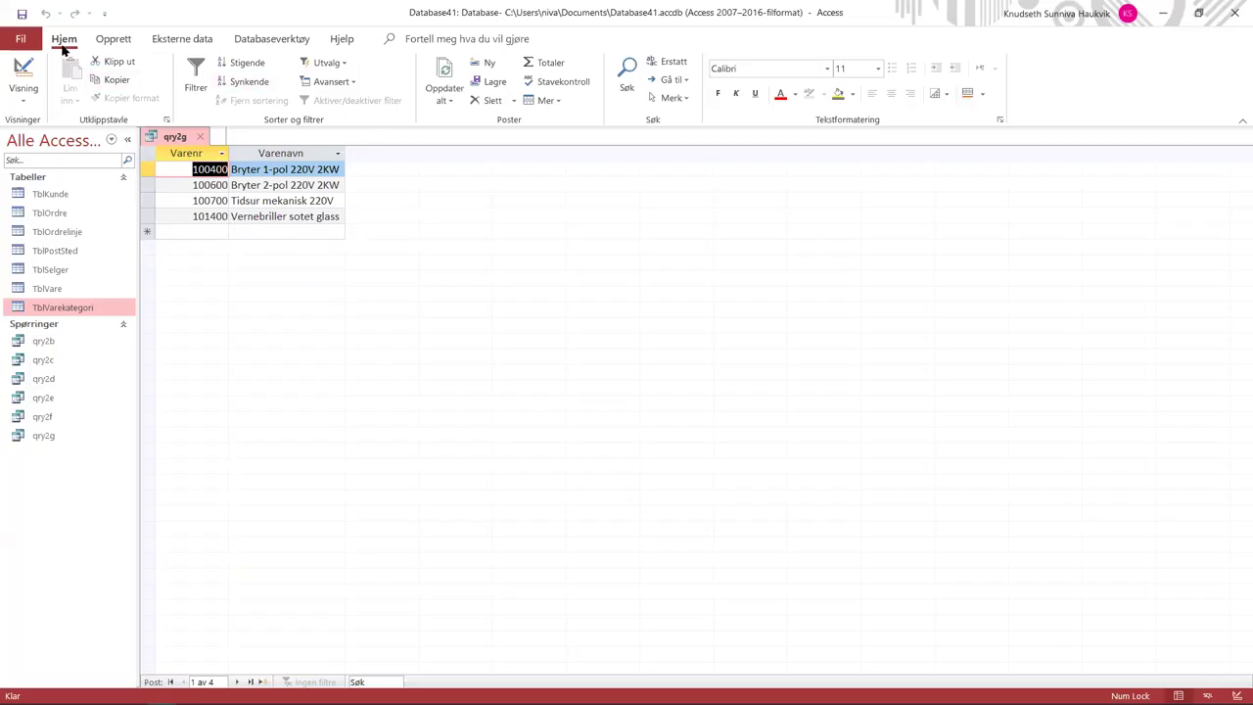
pyautogui.click(200, 136)
# - Create a new query design based on TblKunde, TblOrdre and TblSelger
pyautogui.click(115, 38)
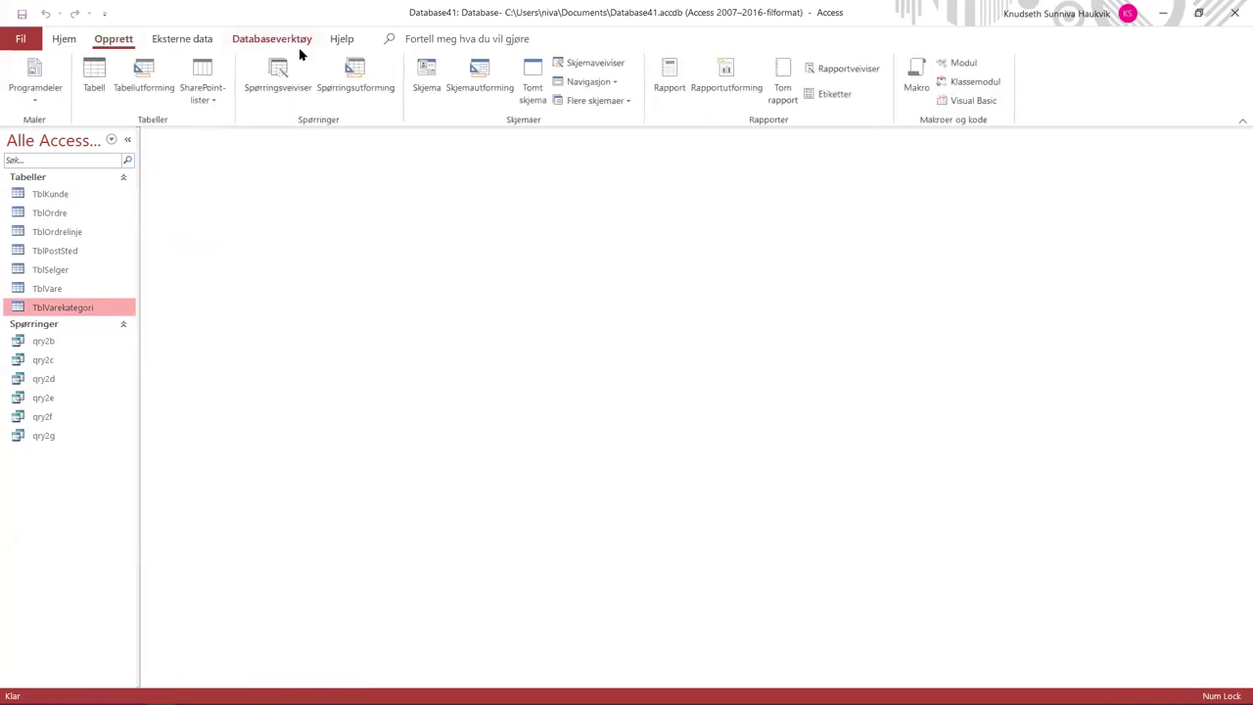
pyautogui.click(349, 77)
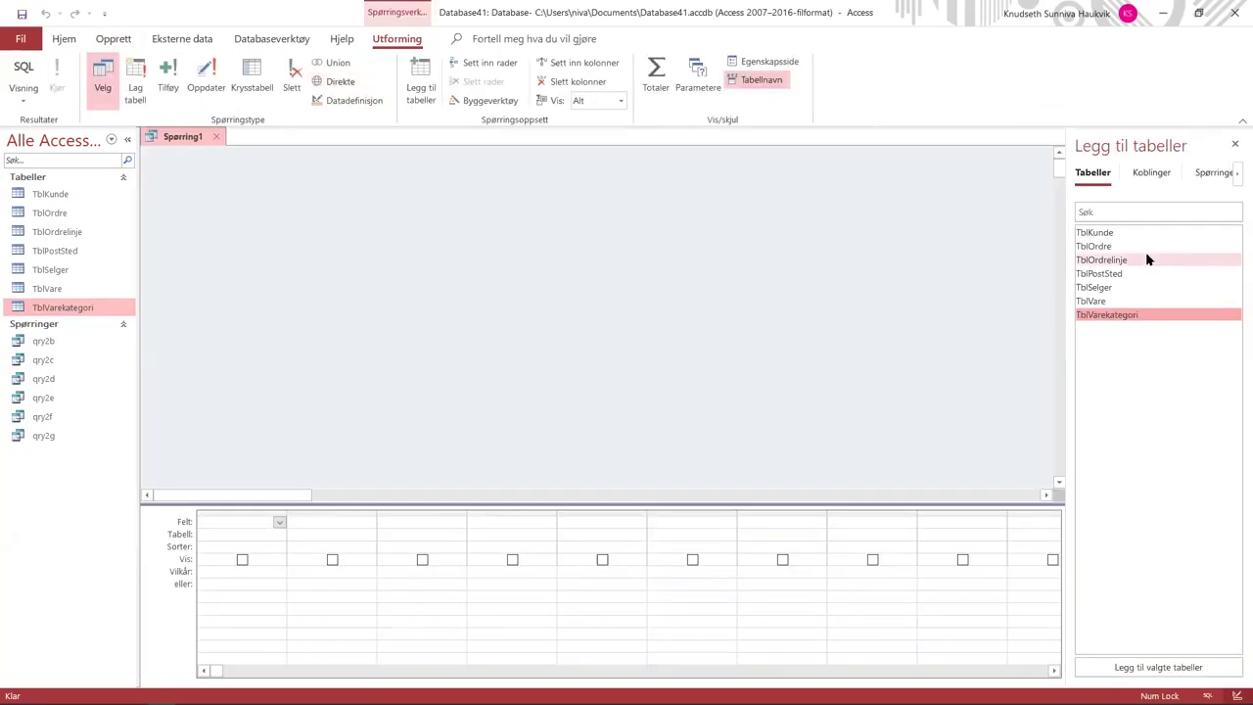
pyautogui.doubleClick(1111, 235)
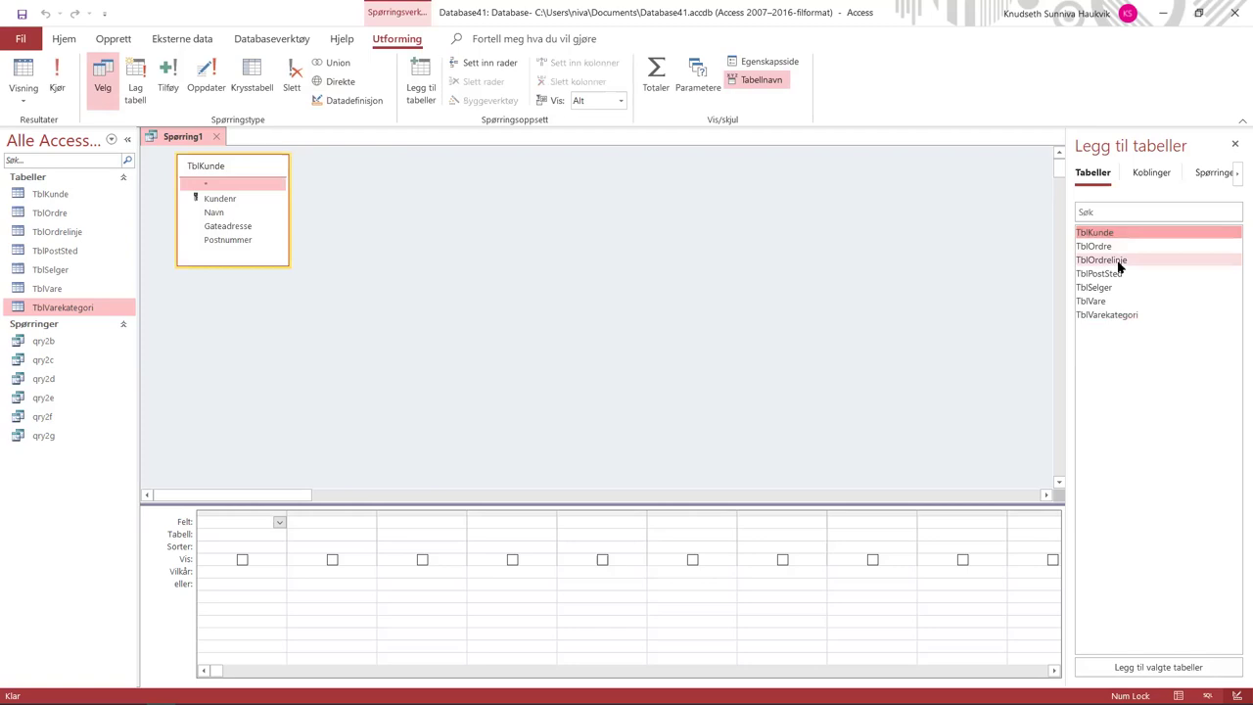
pyautogui.doubleClick(1117, 248)
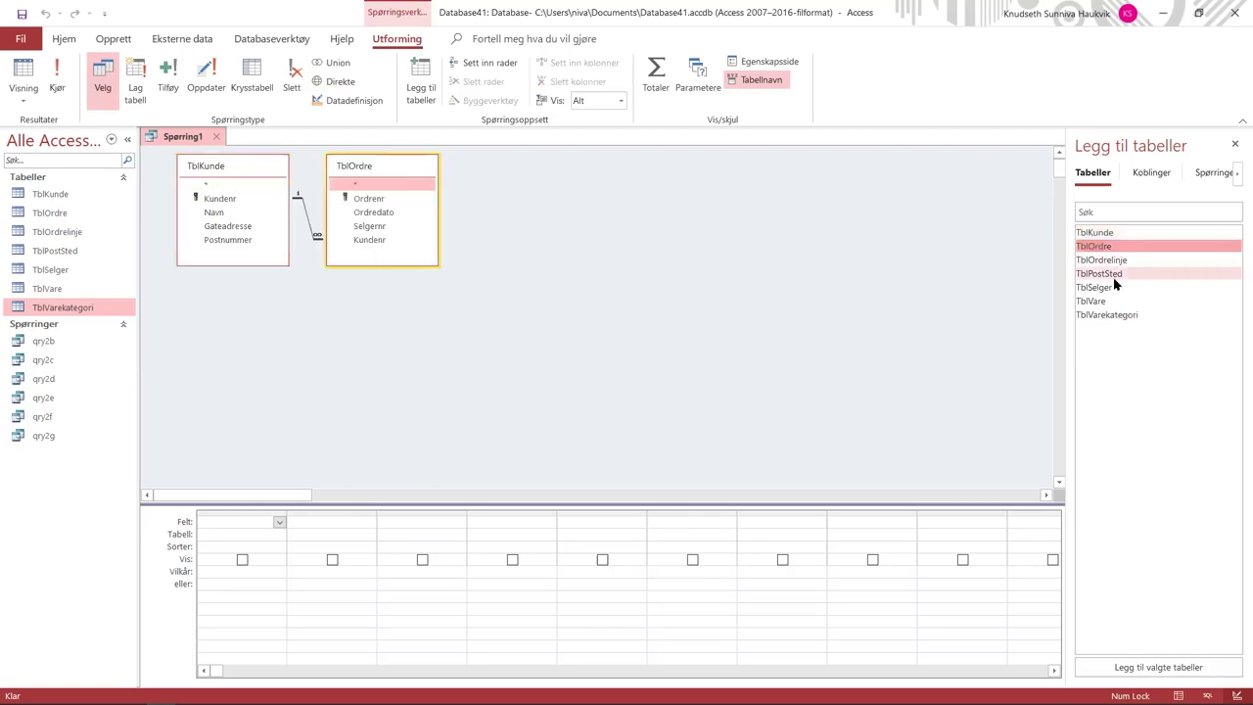
pyautogui.doubleClick(1114, 287)
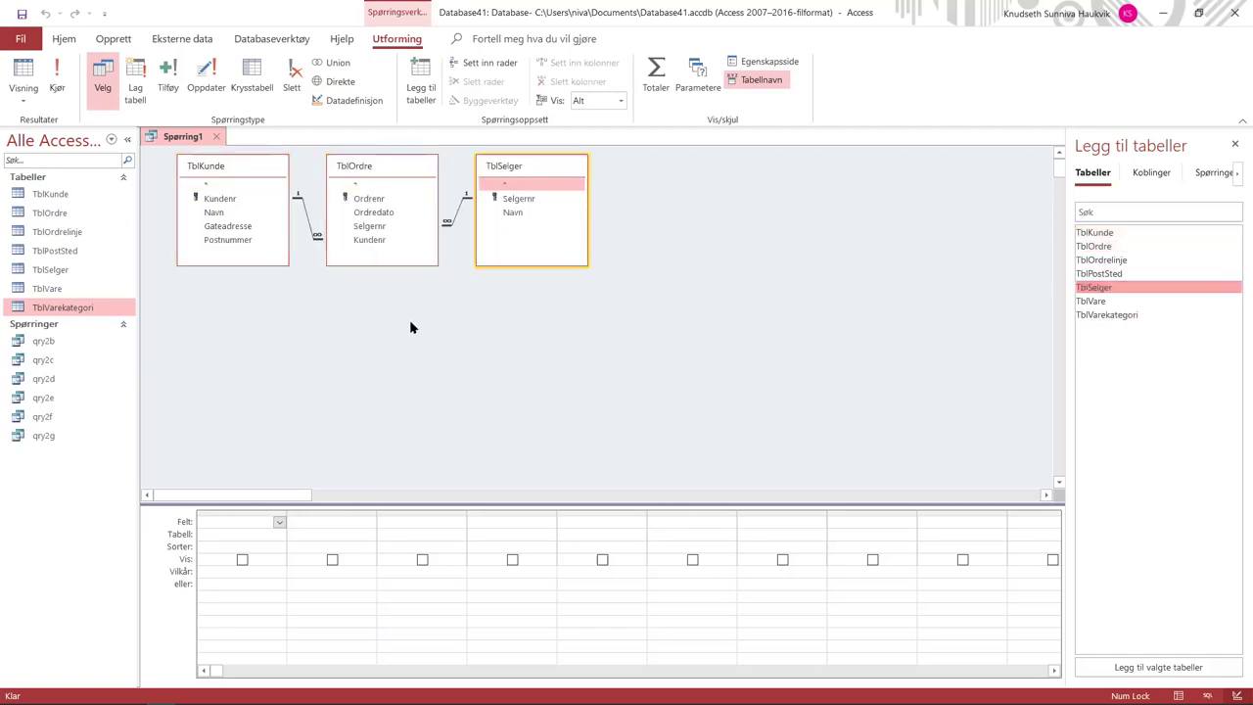
# - Add Navn from TblKunde, Ordrenr and Ordredato from TblOrdre, and Navn from TblSelger to the query
pyautogui.doubleClick(225, 212)
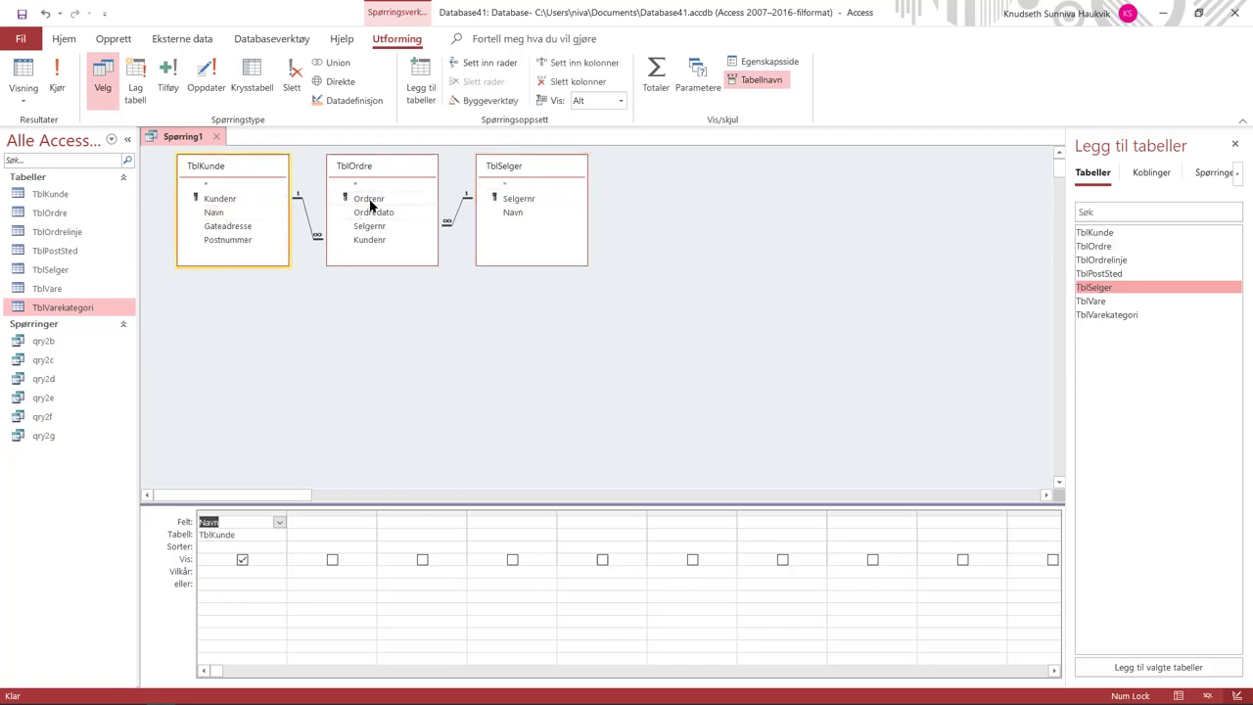
pyautogui.doubleClick(370, 201)
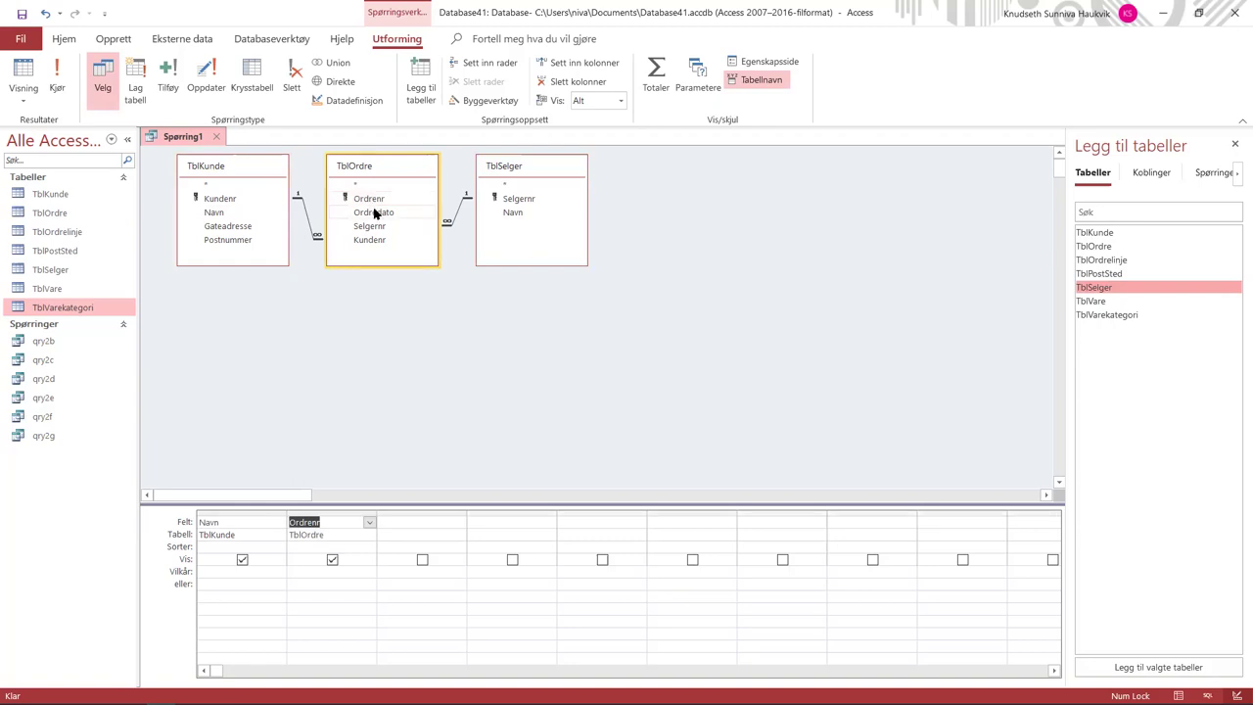
pyautogui.doubleClick(375, 214)
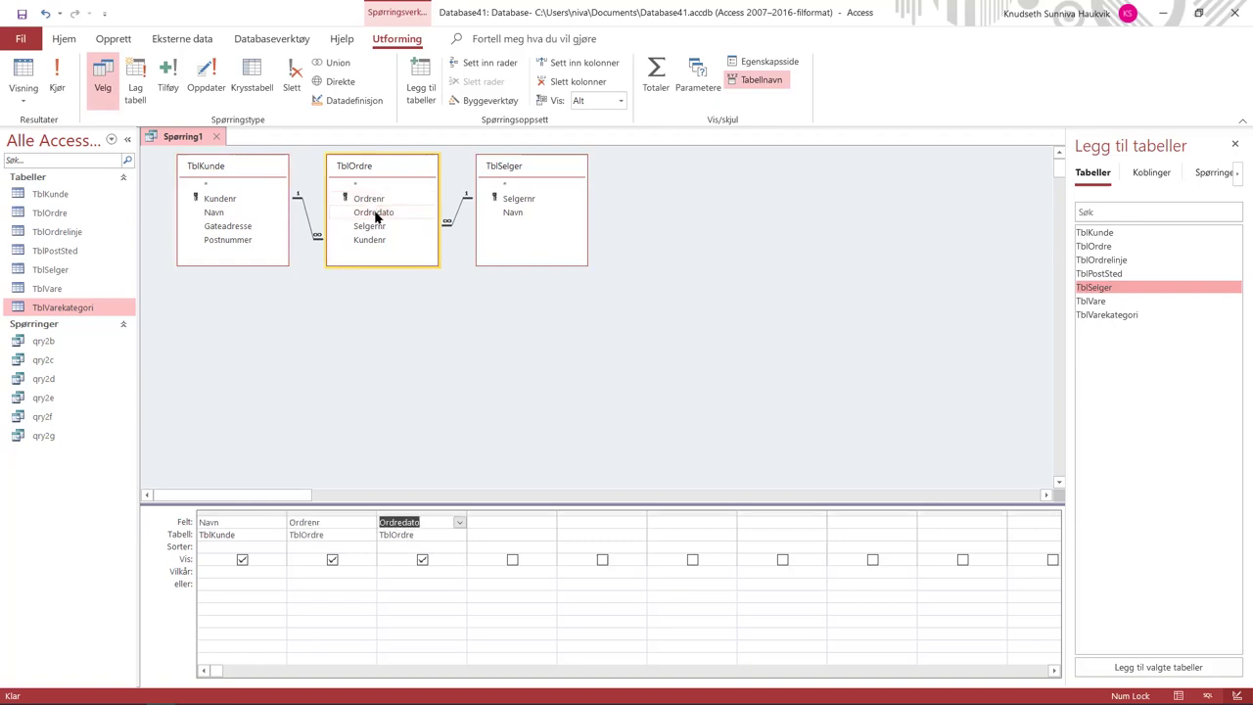
pyautogui.click(527, 213)
pyautogui.doubleClick(527, 212)
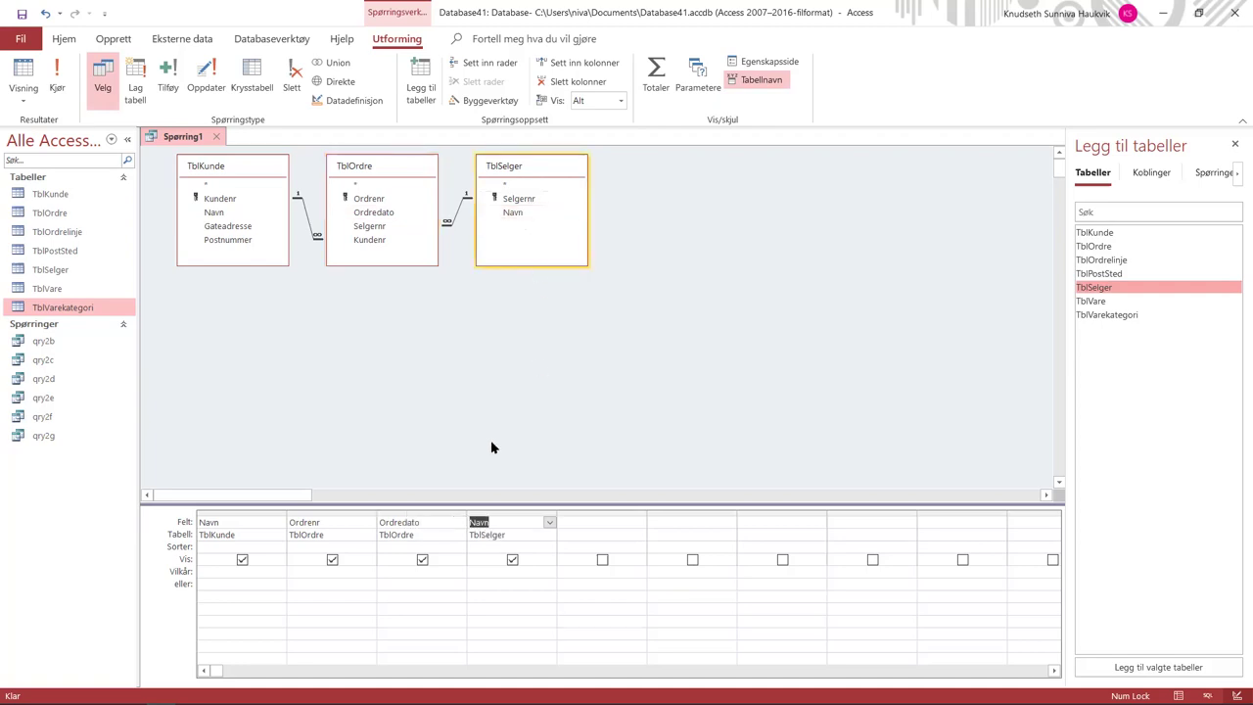
# - Set the criterion Like "Equinor ASA" on the customer's Navn field and run the query
pyautogui.click(375, 576)
pyautogui.write('Like ')
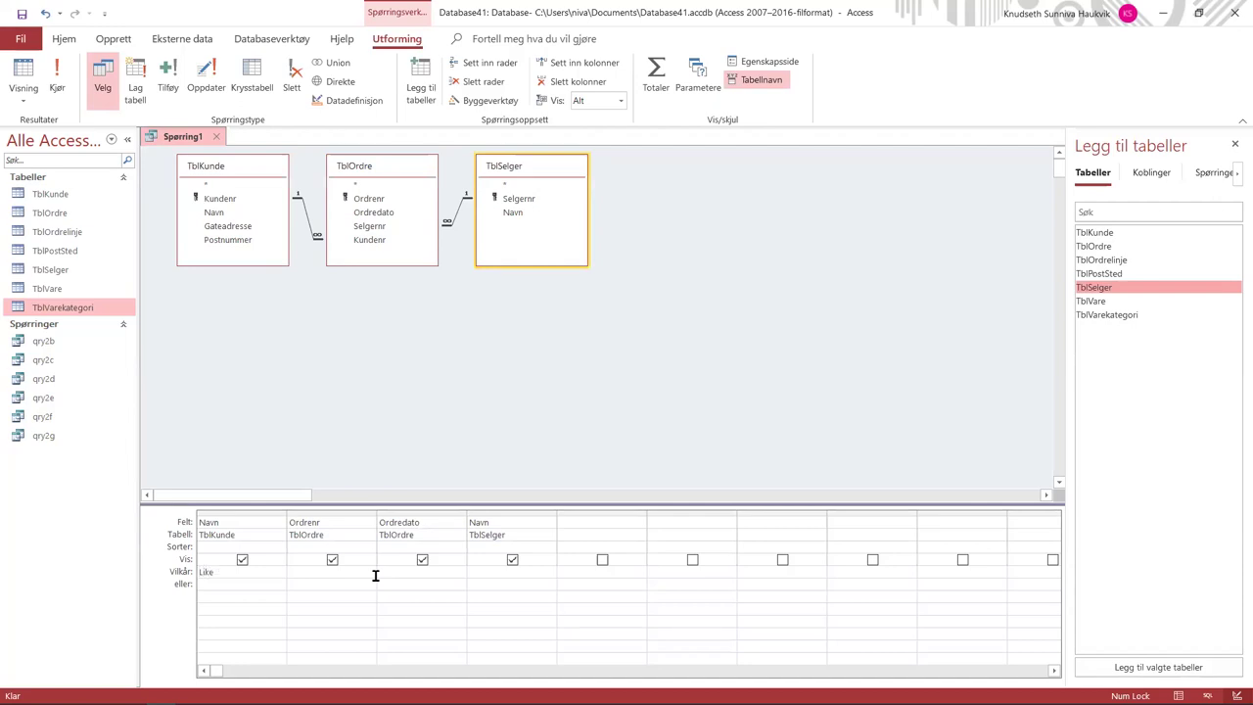
pyautogui.write('Equinor ASA')
pyautogui.click(375, 576)
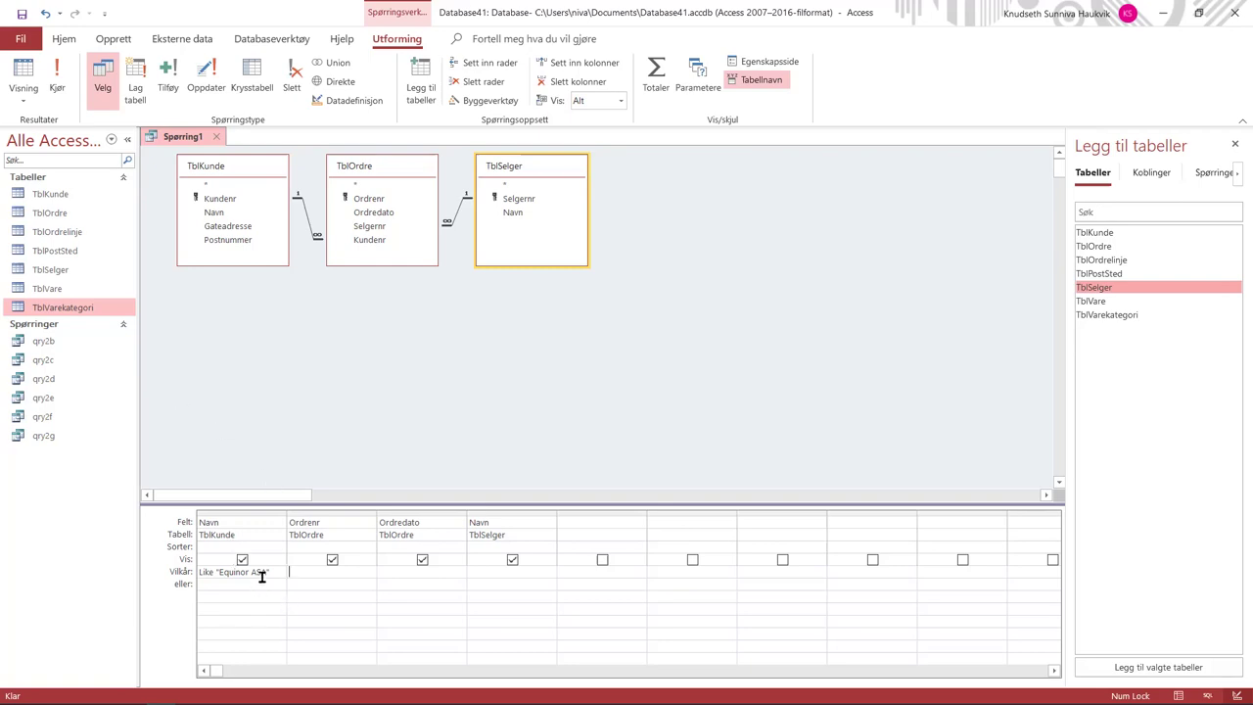
pyautogui.click(58, 66)
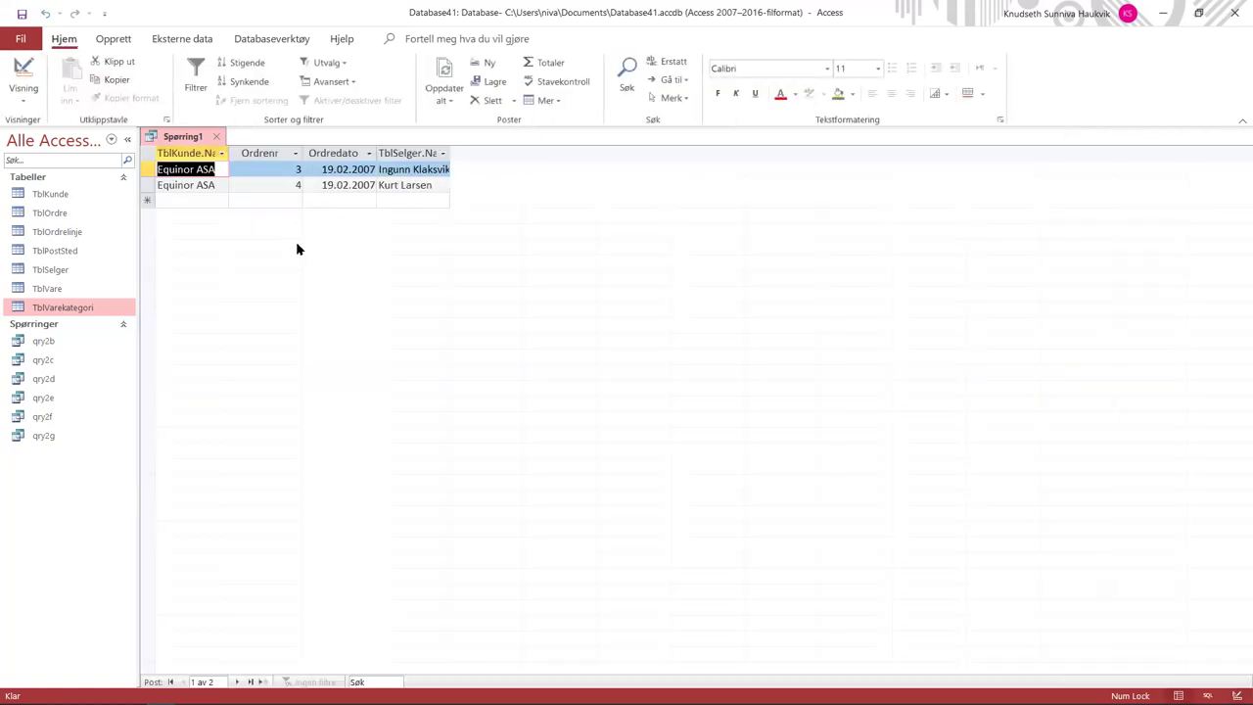
# - Save the query of Equinor ASA orders as qry2h and close it
pyautogui.rightClick(197, 137)
pyautogui.press('Escape')
pyautogui.hotkey('ctrl', 's')
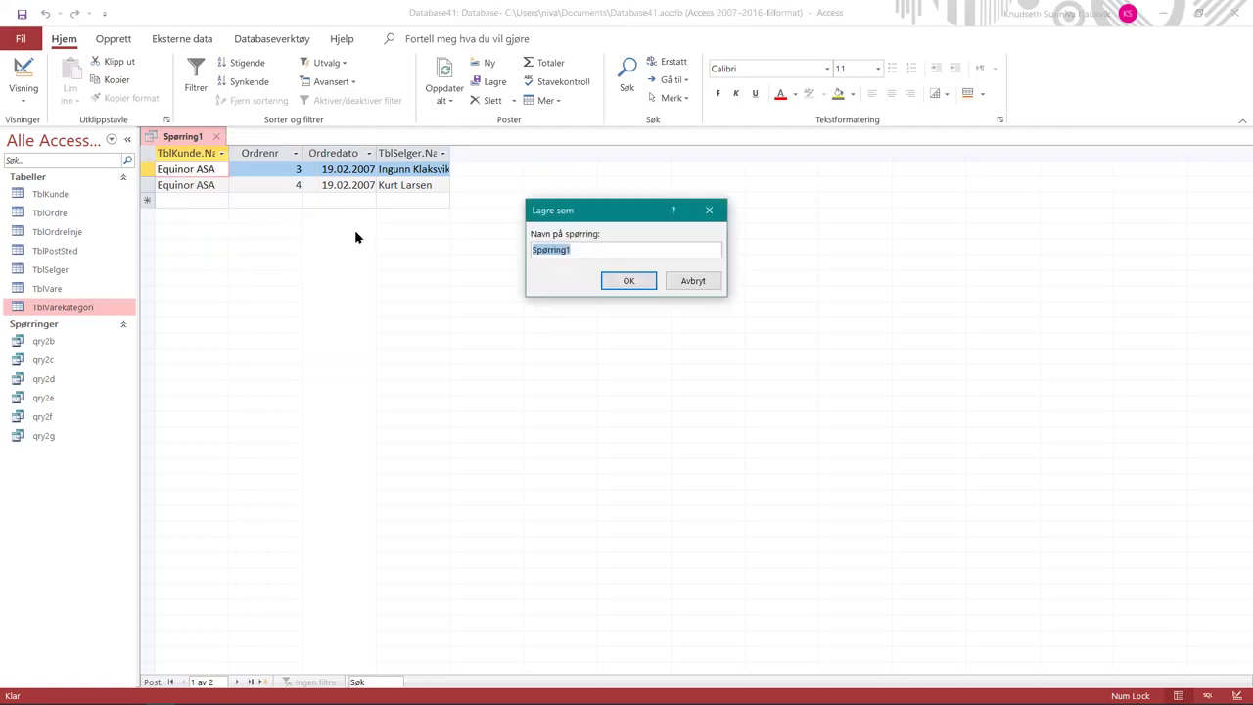
pyautogui.write('qry2h')
pyautogui.press('Return')
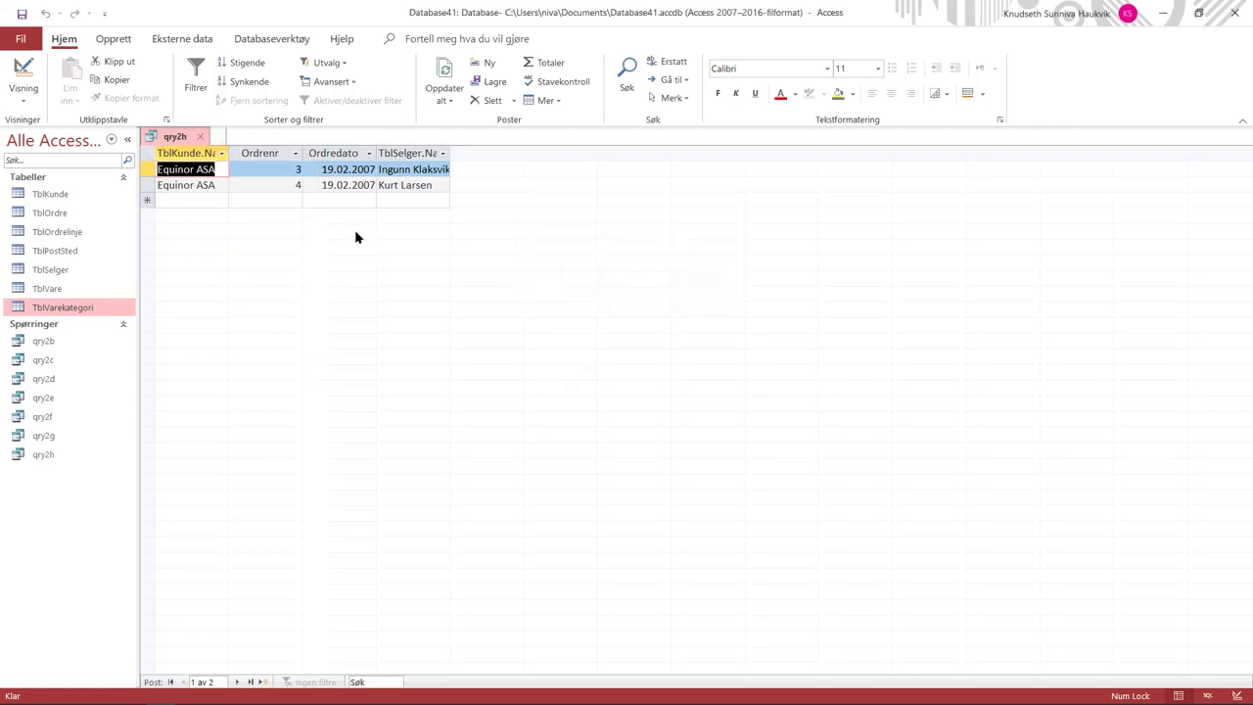
pyautogui.hotkey('ctrl', 'w')
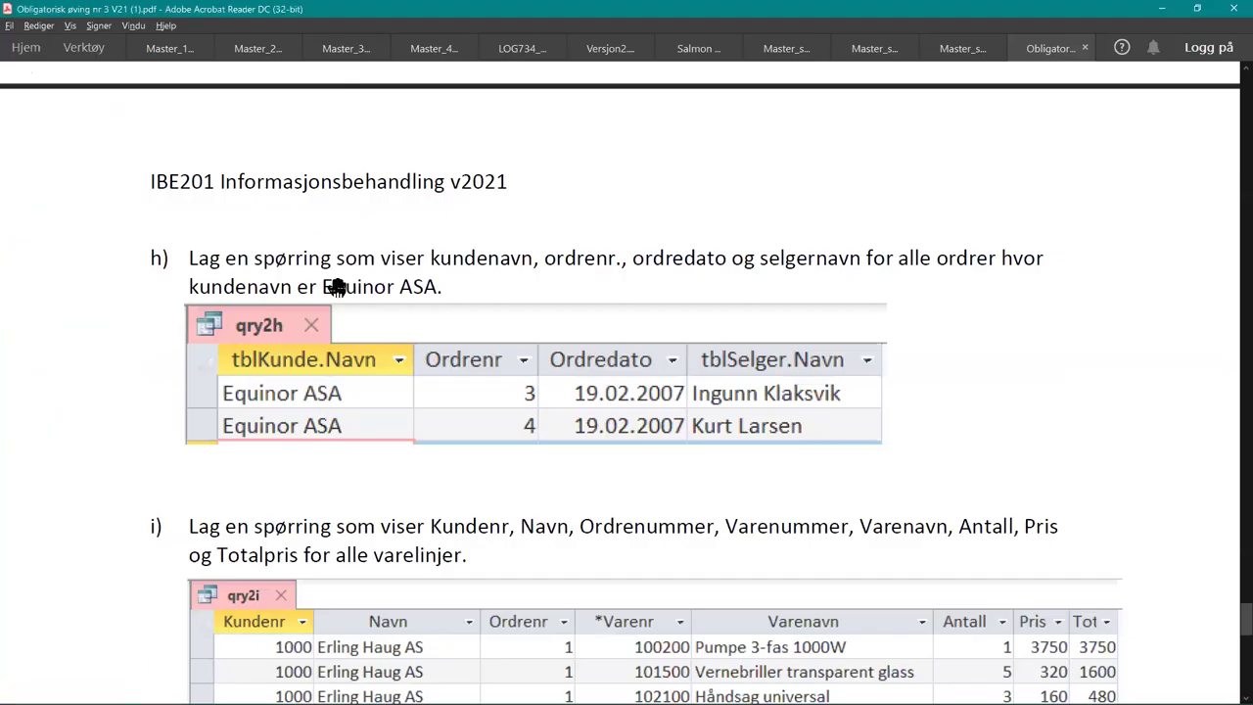
# - Read task i in the exercise PDF and return to Access
pyautogui.scroll(-6, 342, 305)
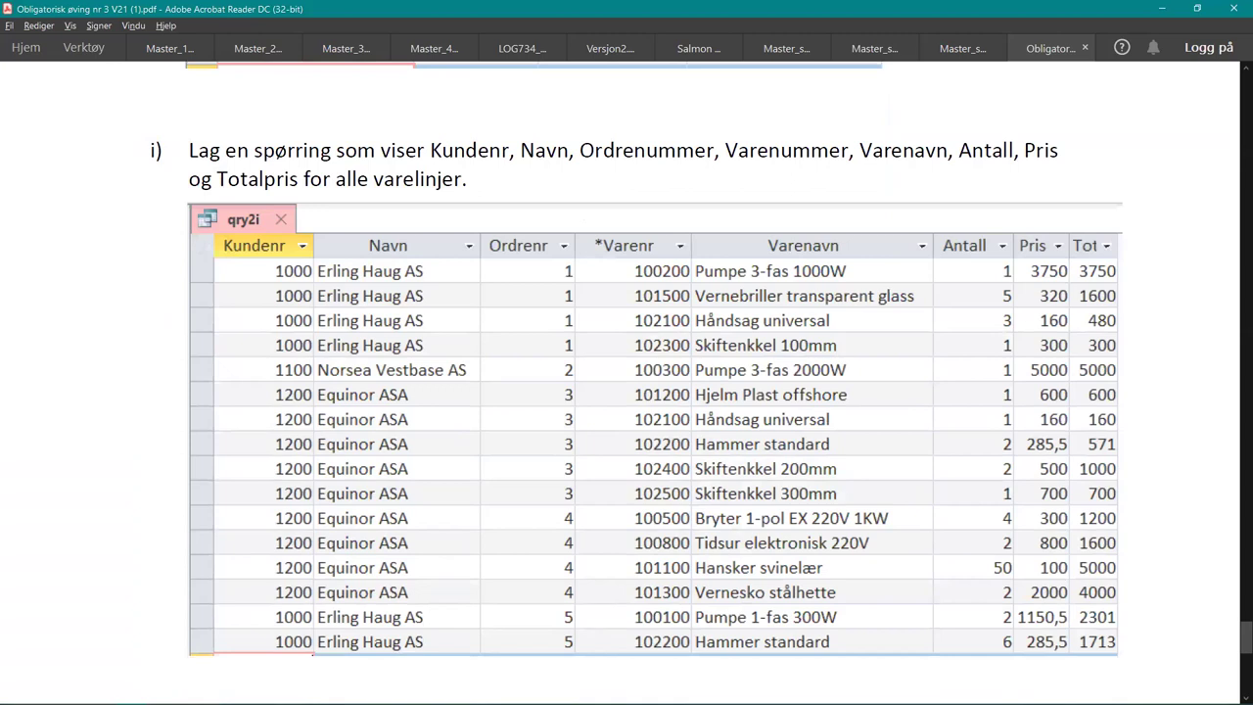
pyautogui.hotkey('alt', 'Tab')
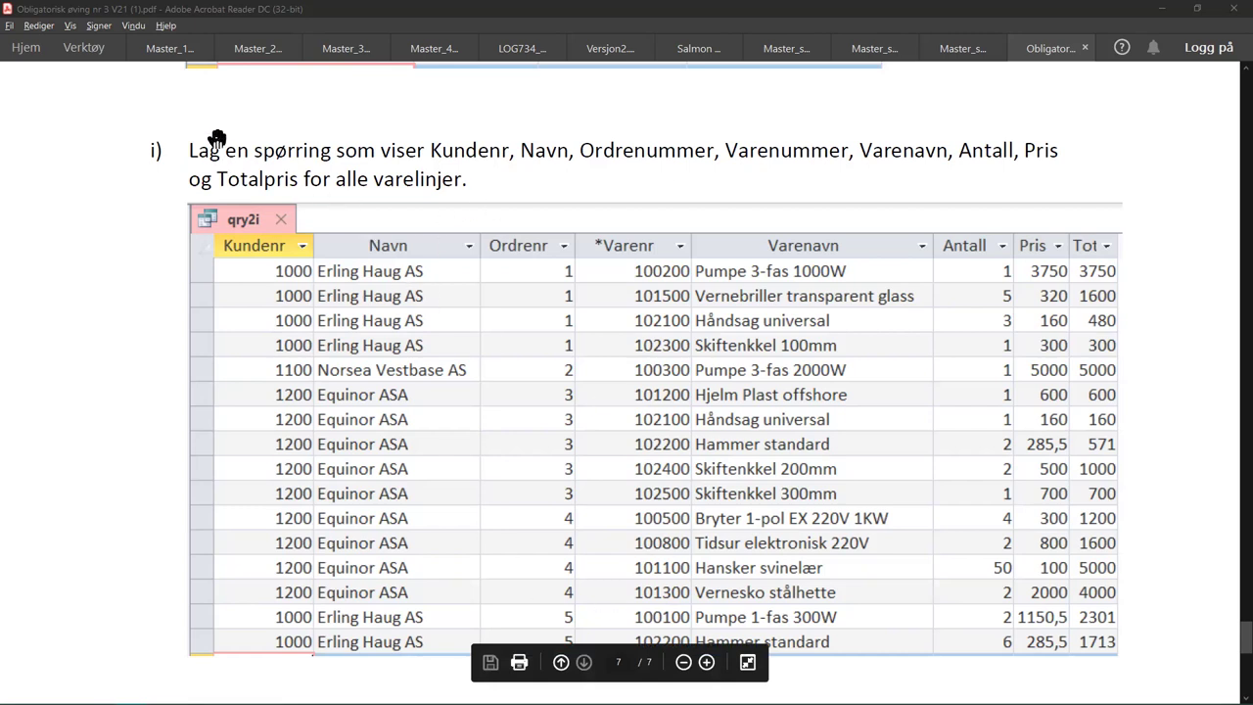
pyautogui.hotkey('alt', 'Tab')
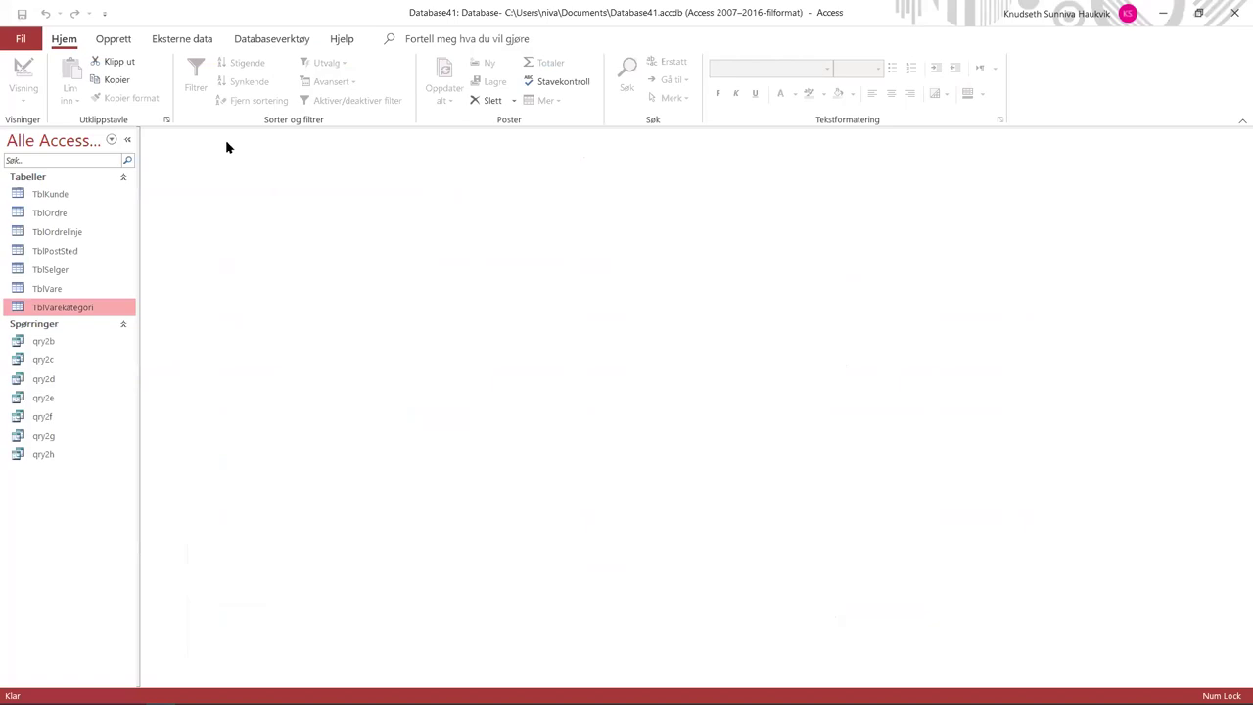
# - Create a new query design based on TblKunde, TblOrdre, TblOrdrelinje and TblVare
pyautogui.click(136, 39)
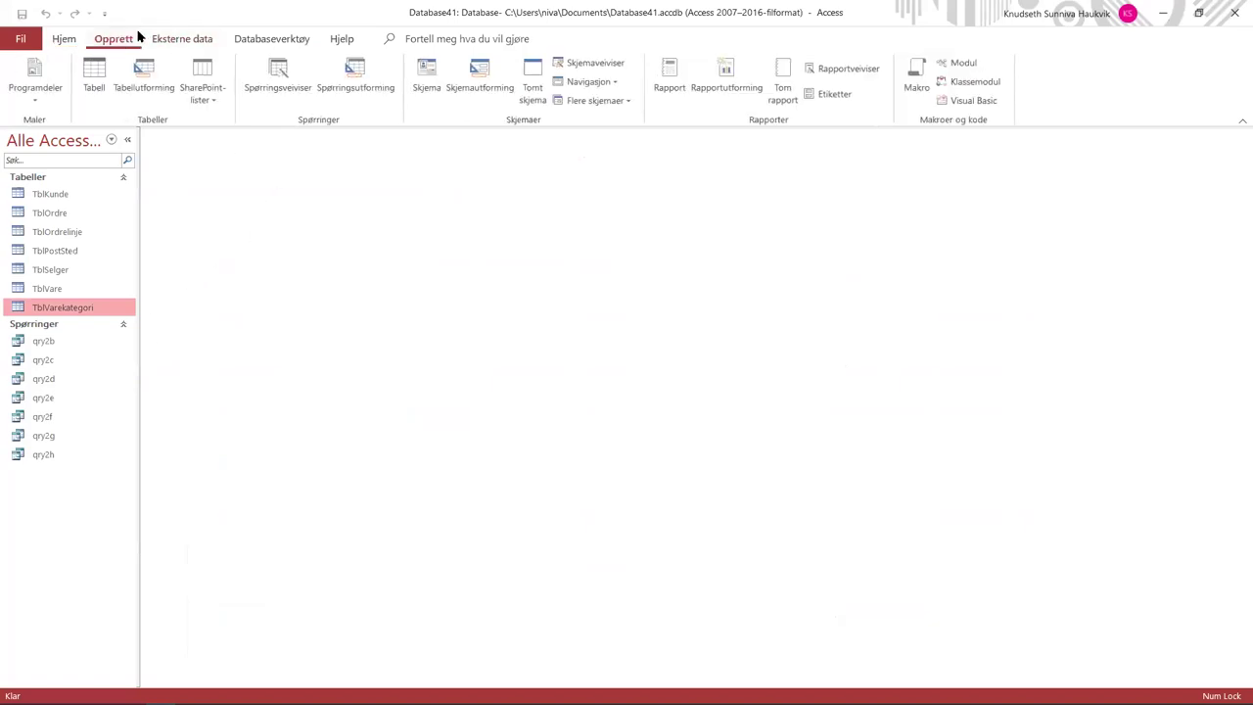
pyautogui.click(356, 75)
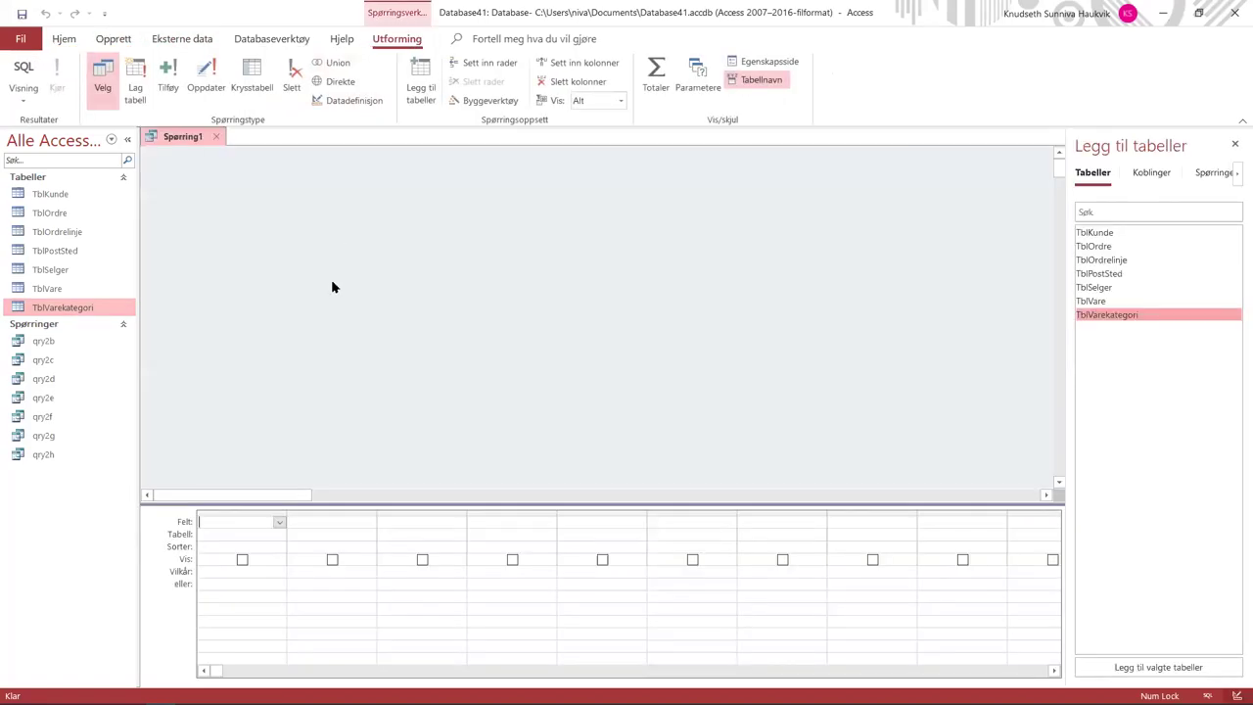
pyautogui.doubleClick(1109, 235)
pyautogui.doubleClick(1109, 248)
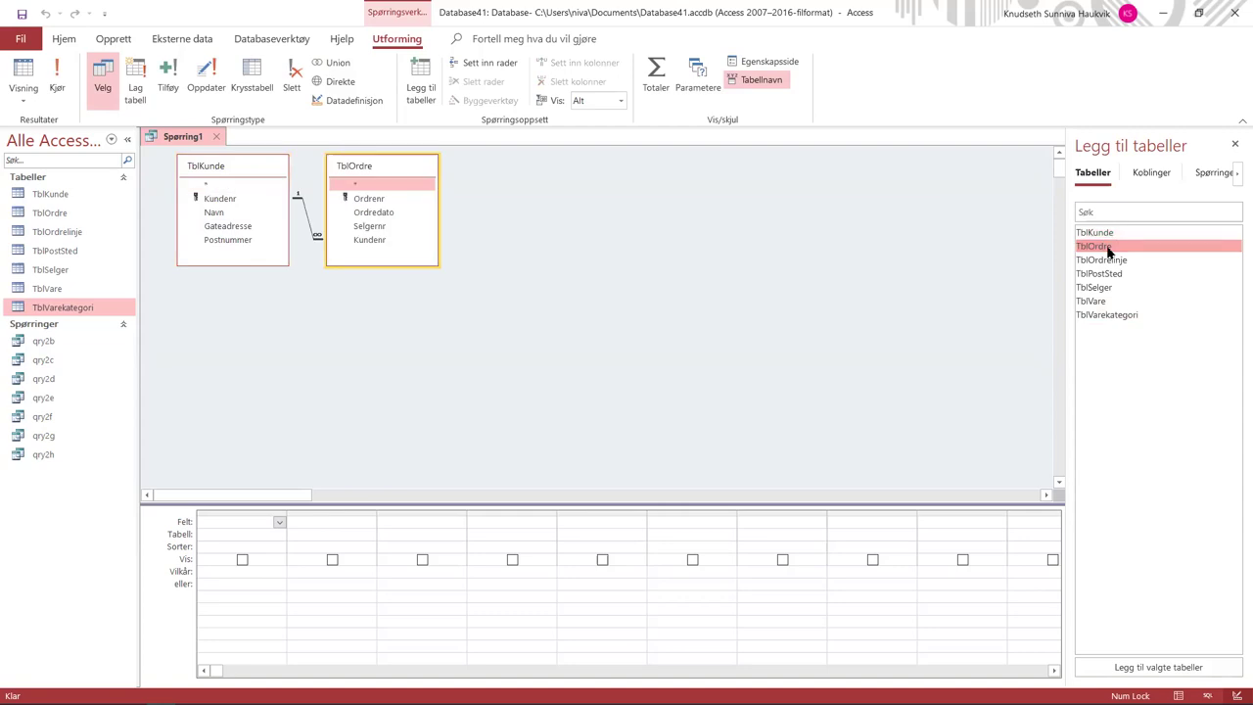
pyautogui.doubleClick(1109, 259)
pyautogui.doubleClick(1109, 302)
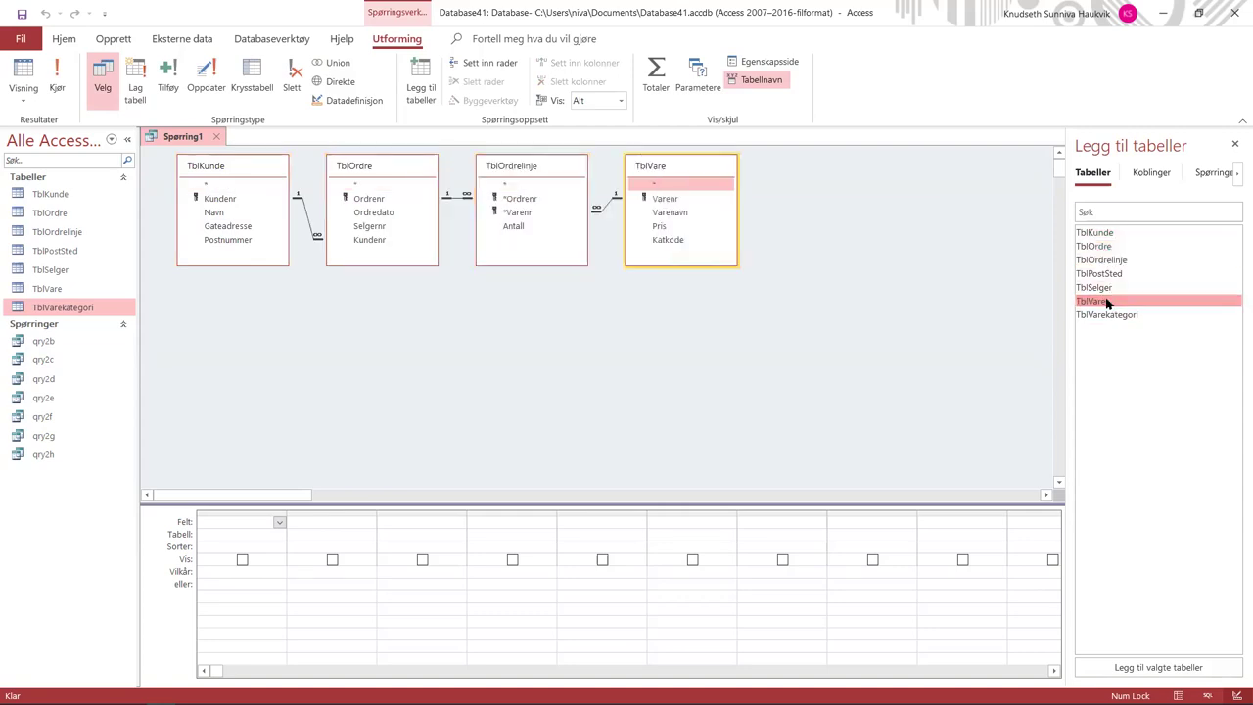
pyautogui.click(287, 358)
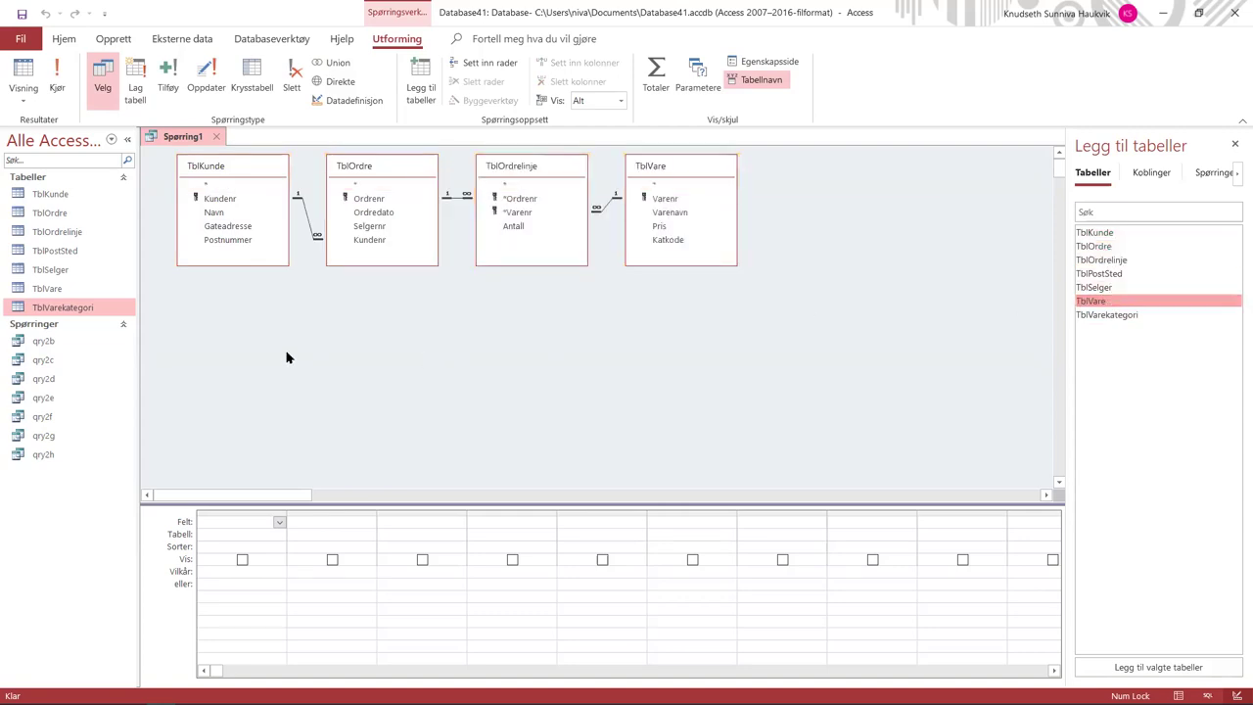
# - Add the fields Kundenr, Navn, Ordrenr, *Varenr from TblOrdrelinje, Varenavn, Antall and Pris to the query in that order
pyautogui.doubleClick(239, 199)
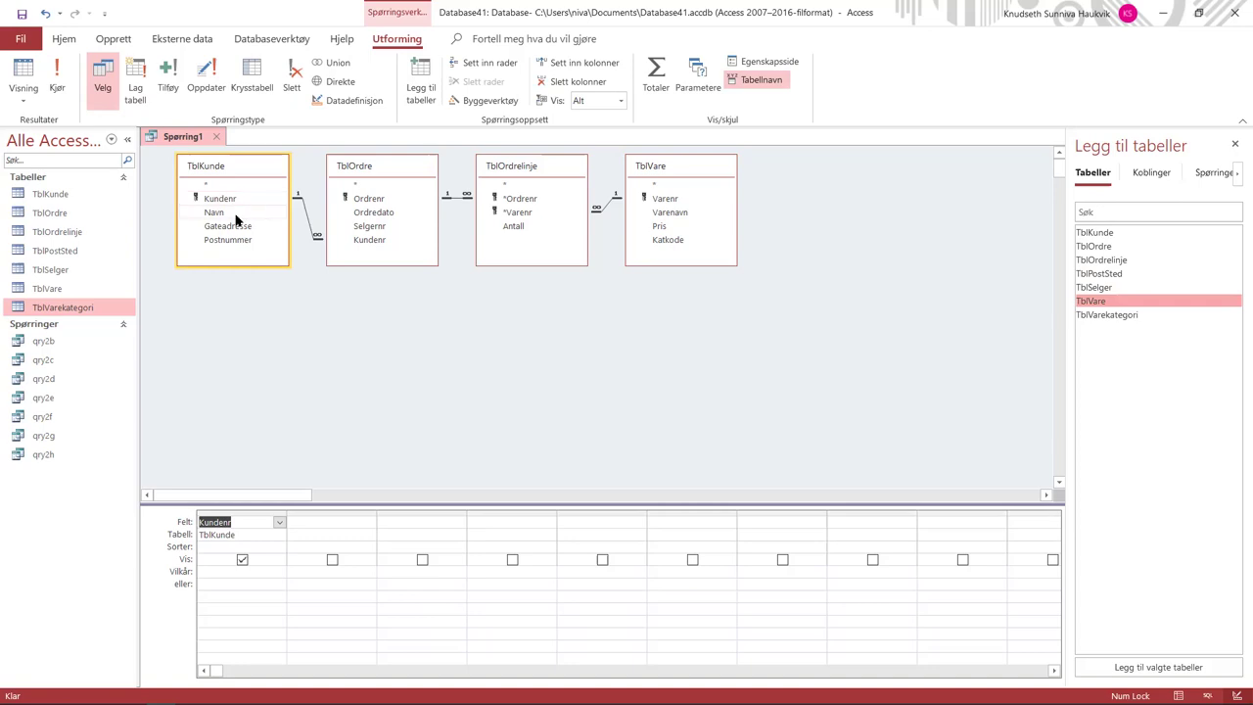
pyautogui.doubleClick(235, 214)
pyautogui.doubleClick(361, 201)
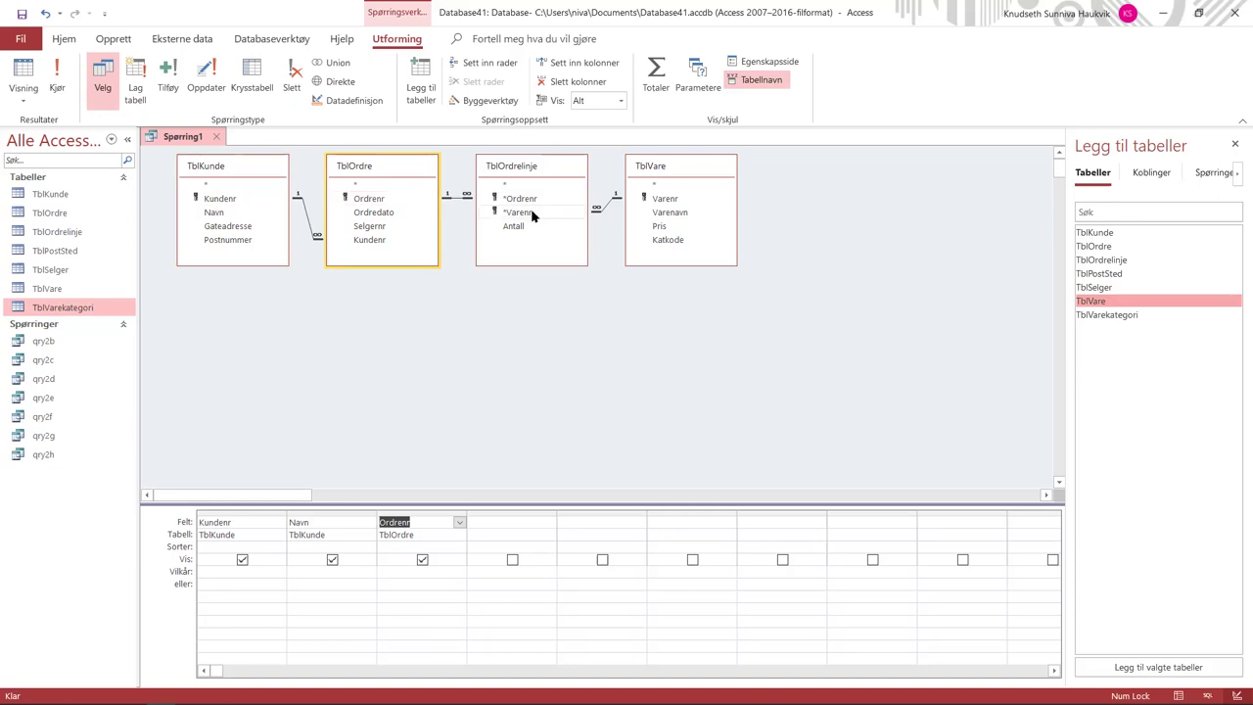
pyautogui.doubleClick(532, 212)
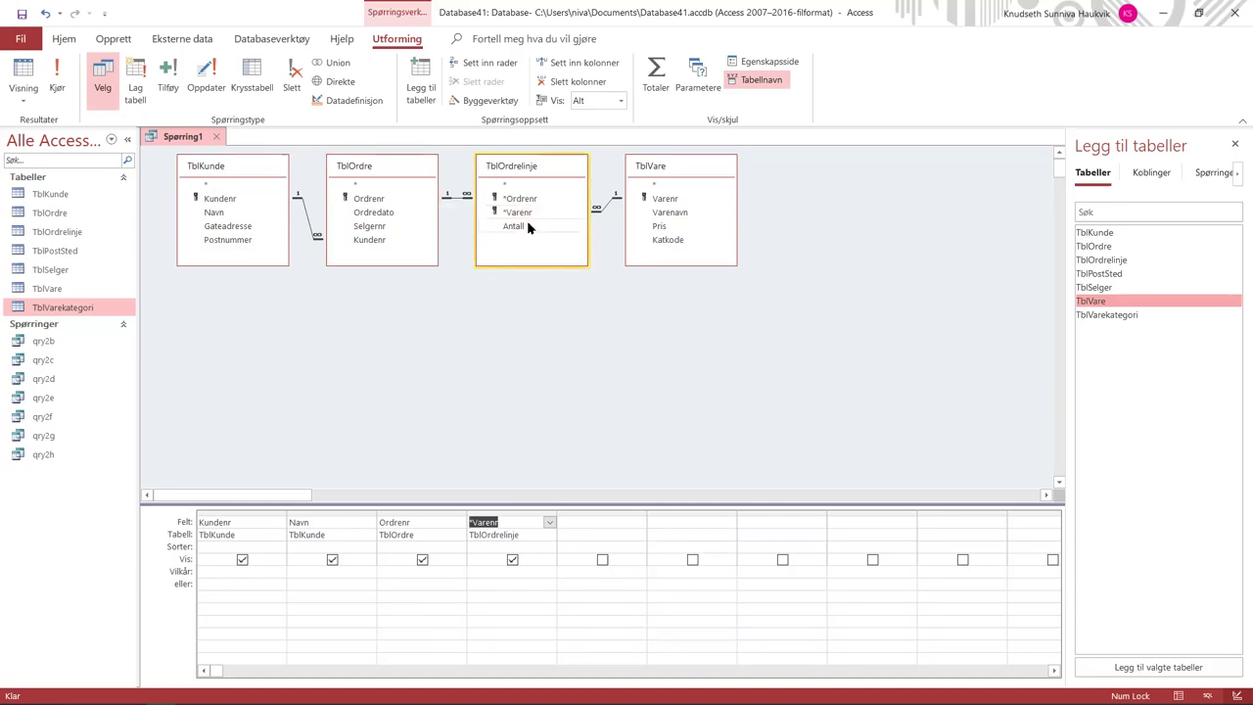
pyautogui.doubleClick(664, 213)
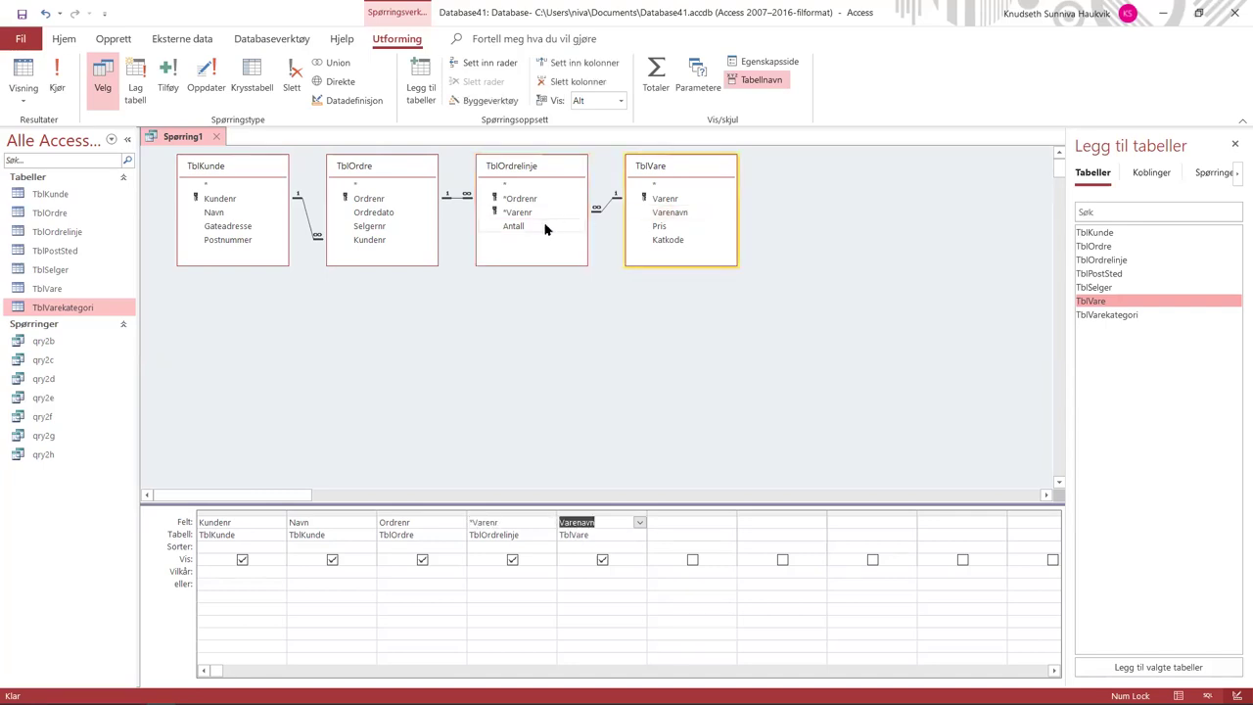
pyautogui.doubleClick(513, 227)
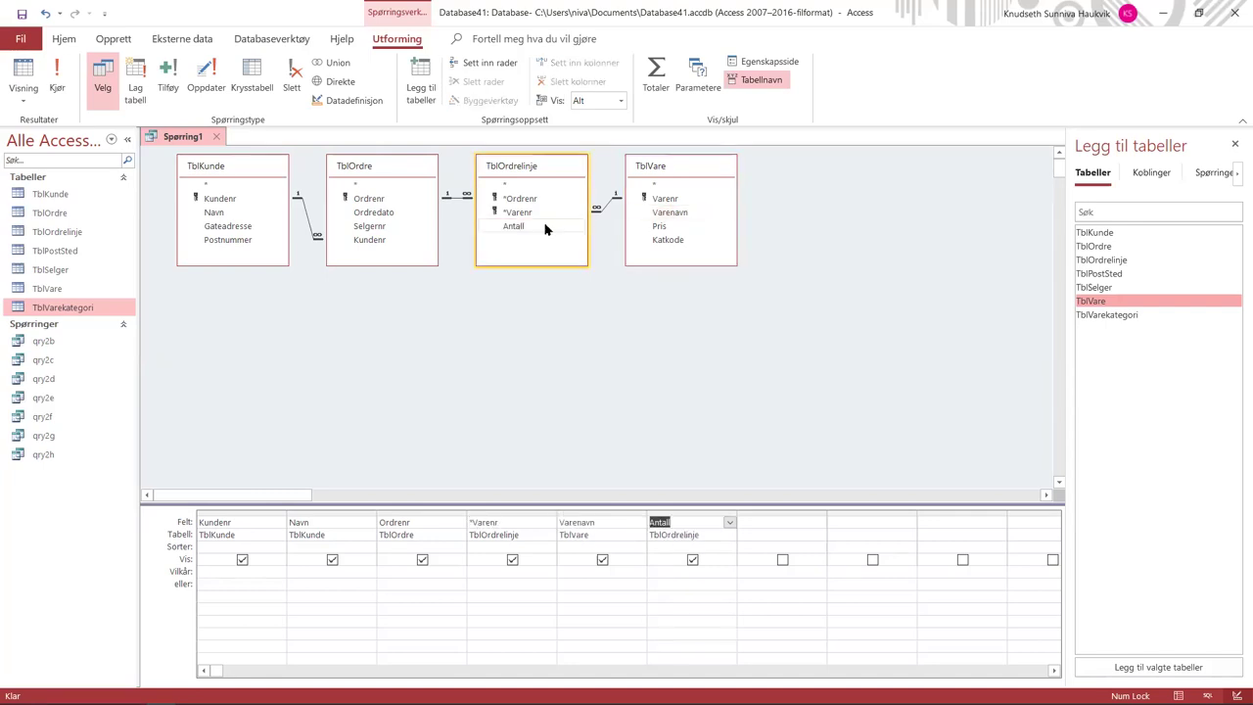
pyautogui.doubleClick(656, 226)
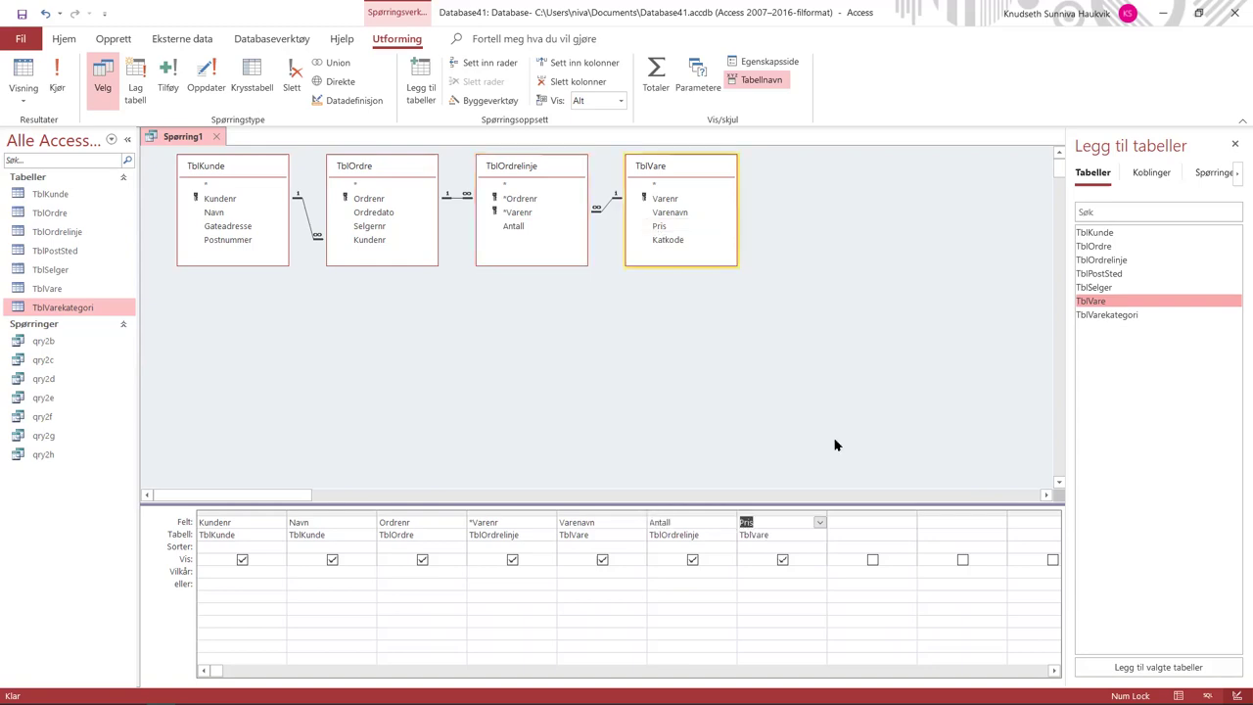
# - Add the calculated field Total: Antall*Pris after the Pris field and run the query
pyautogui.click(856, 520)
pyautogui.write('Total: antall')
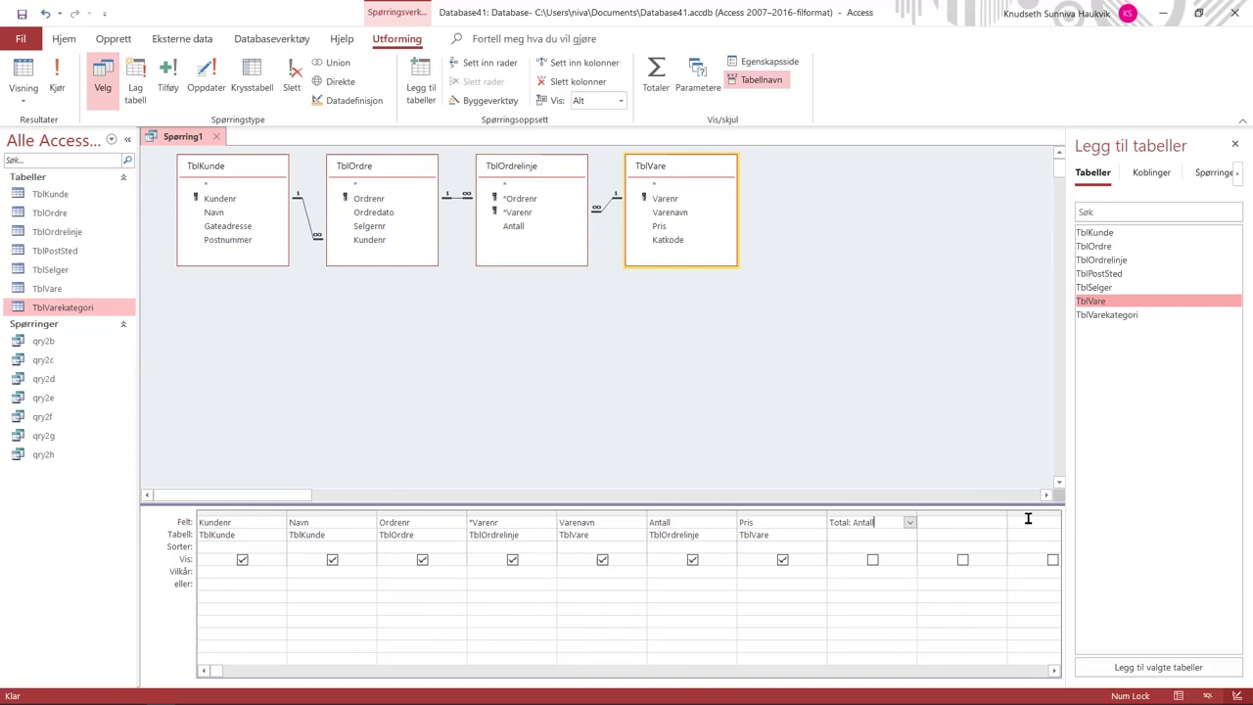
pyautogui.write('*Pris')
pyautogui.press('Tab')
pyautogui.click(57, 76)
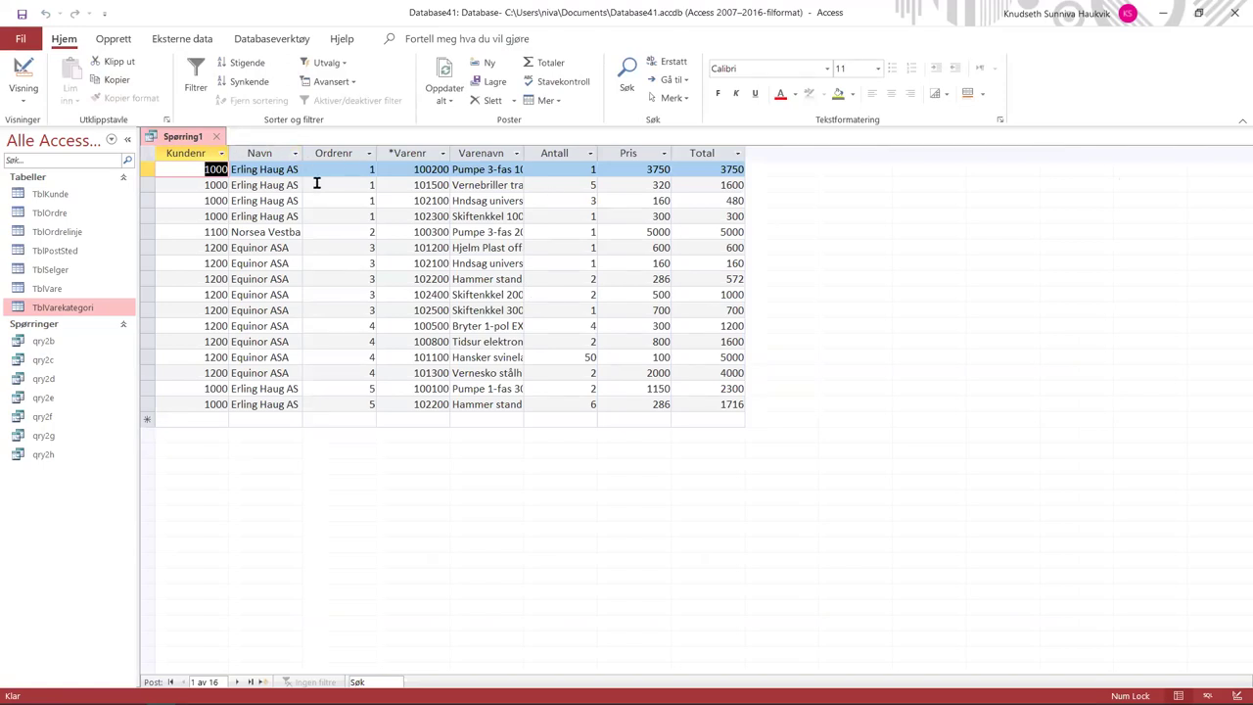
# - Save the query of order line totals as qry2i and close it
pyautogui.rightClick(194, 140)
pyautogui.click(223, 152)
pyautogui.write('qry2i')
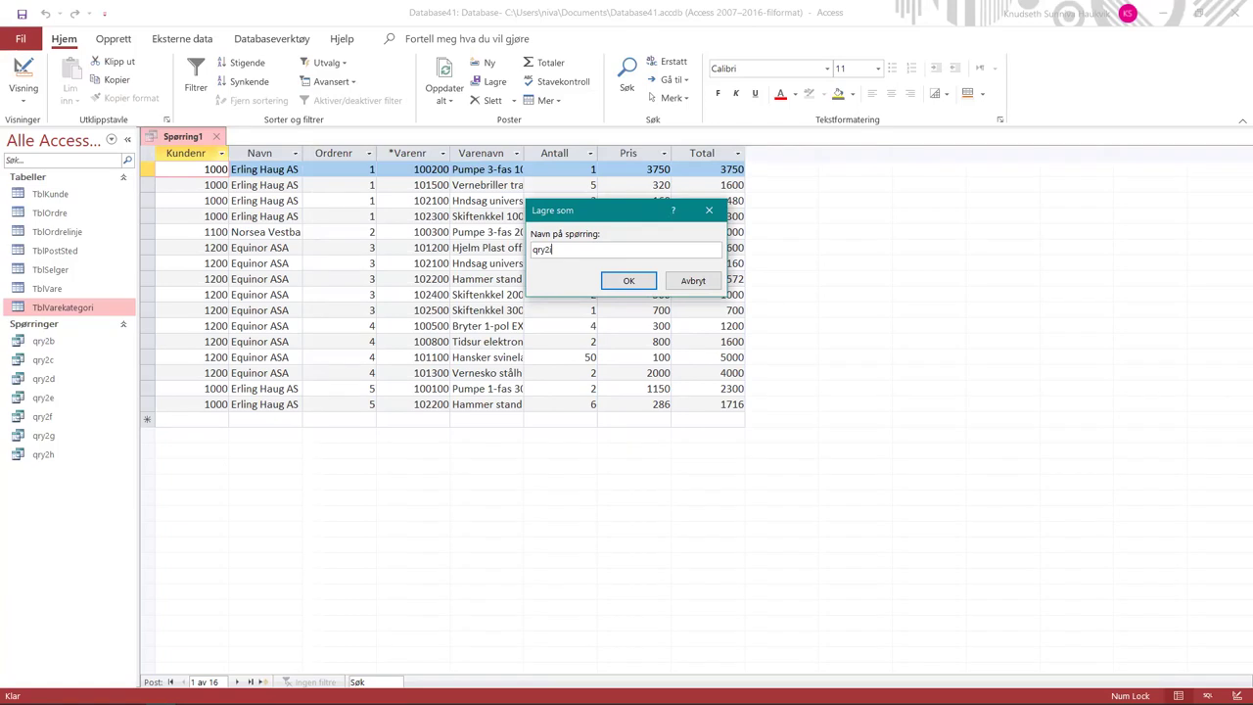
pyautogui.click(627, 281)
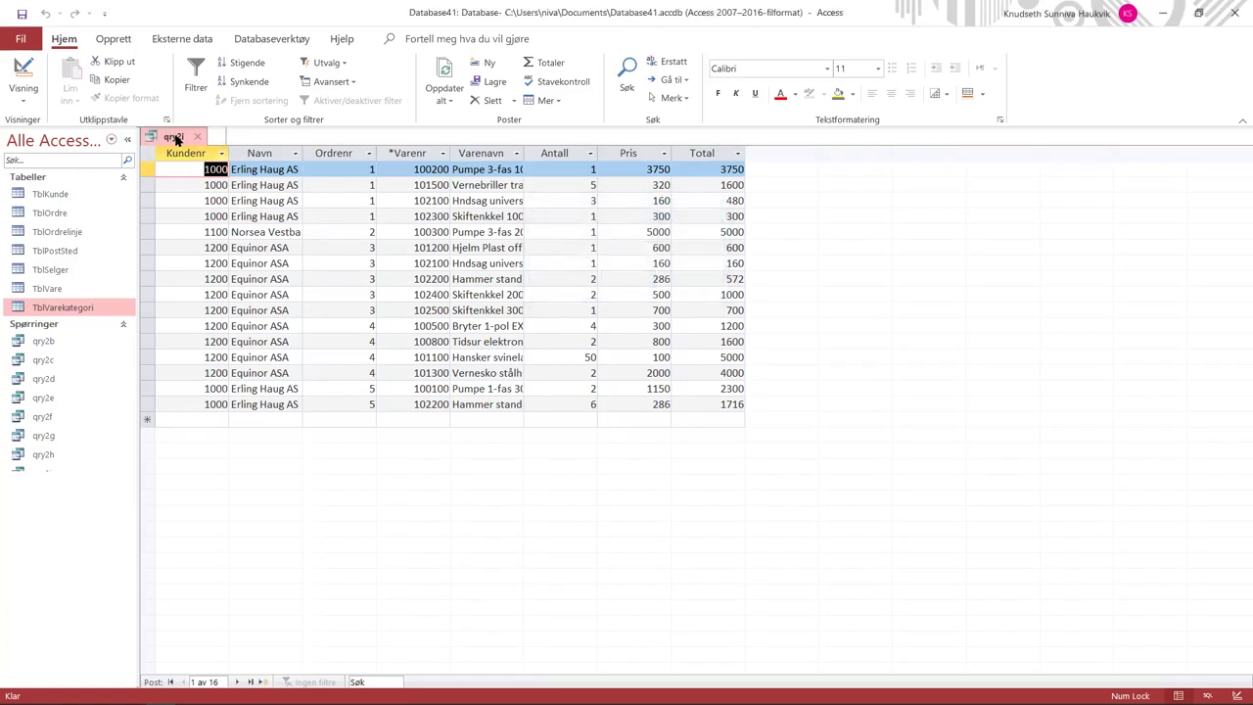
pyautogui.rightClick(181, 142)
pyautogui.click(201, 171)
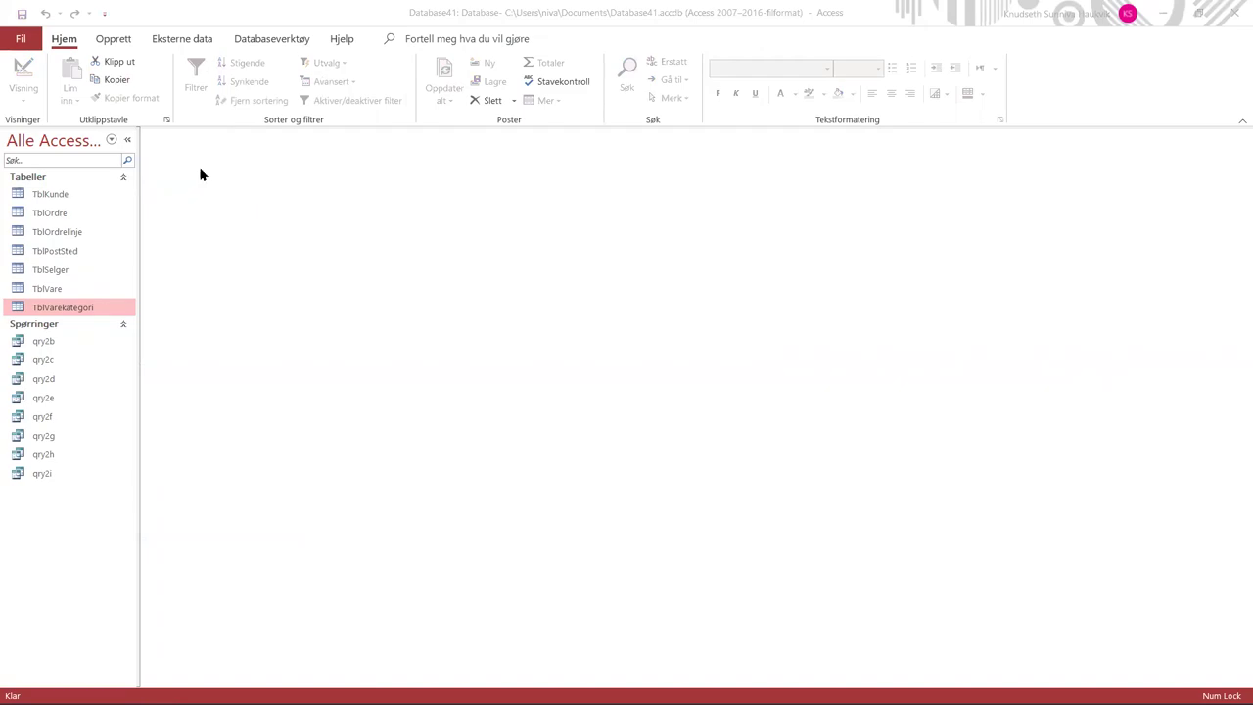
# - Read task j in the exercise PDF and return to Access
pyautogui.hotkey('alt', 'Tab')
pyautogui.scroll(-8, 369, 348)
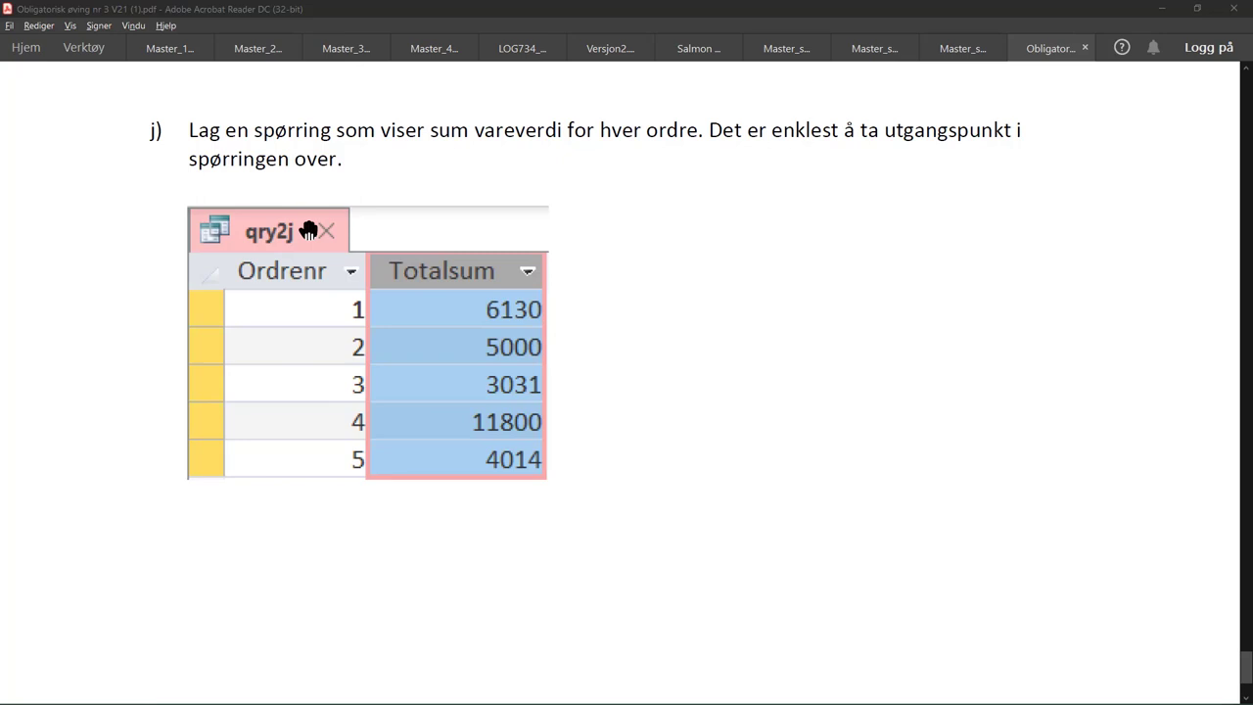
pyautogui.hotkey('alt', 'Tab')
# - Create a new query design based on the saved query qry2i
pyautogui.click(113, 41)
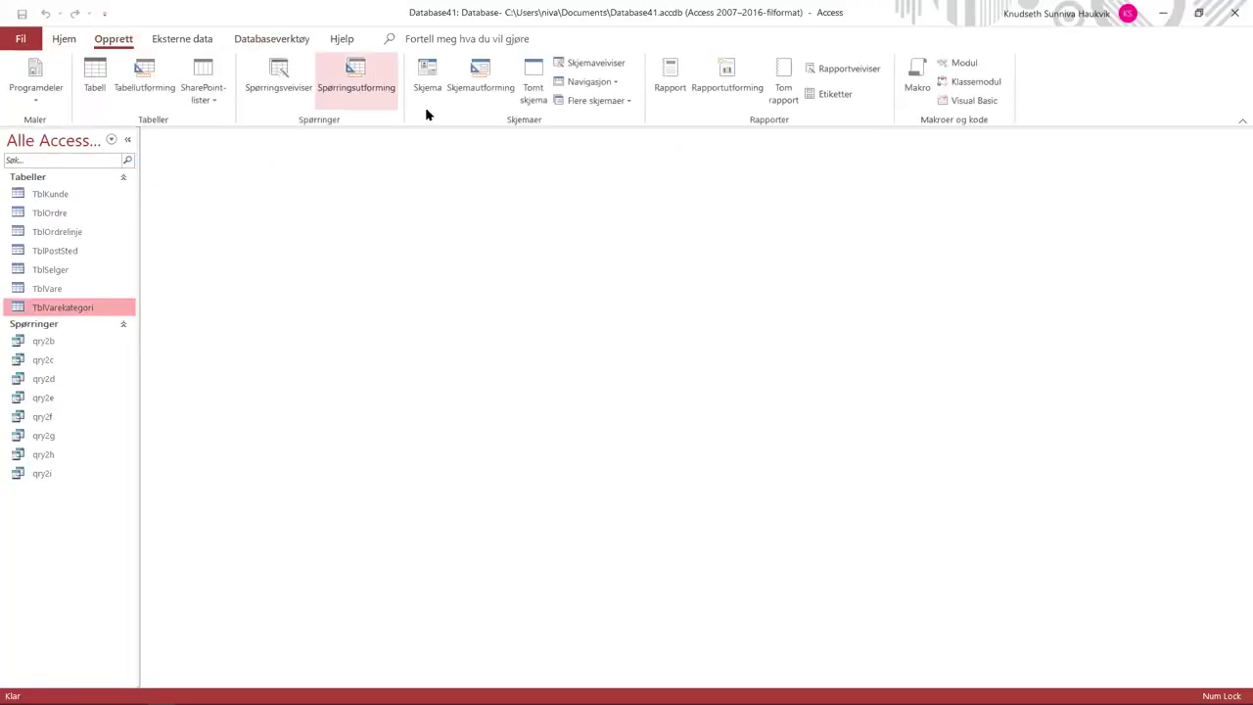
pyautogui.click(356, 79)
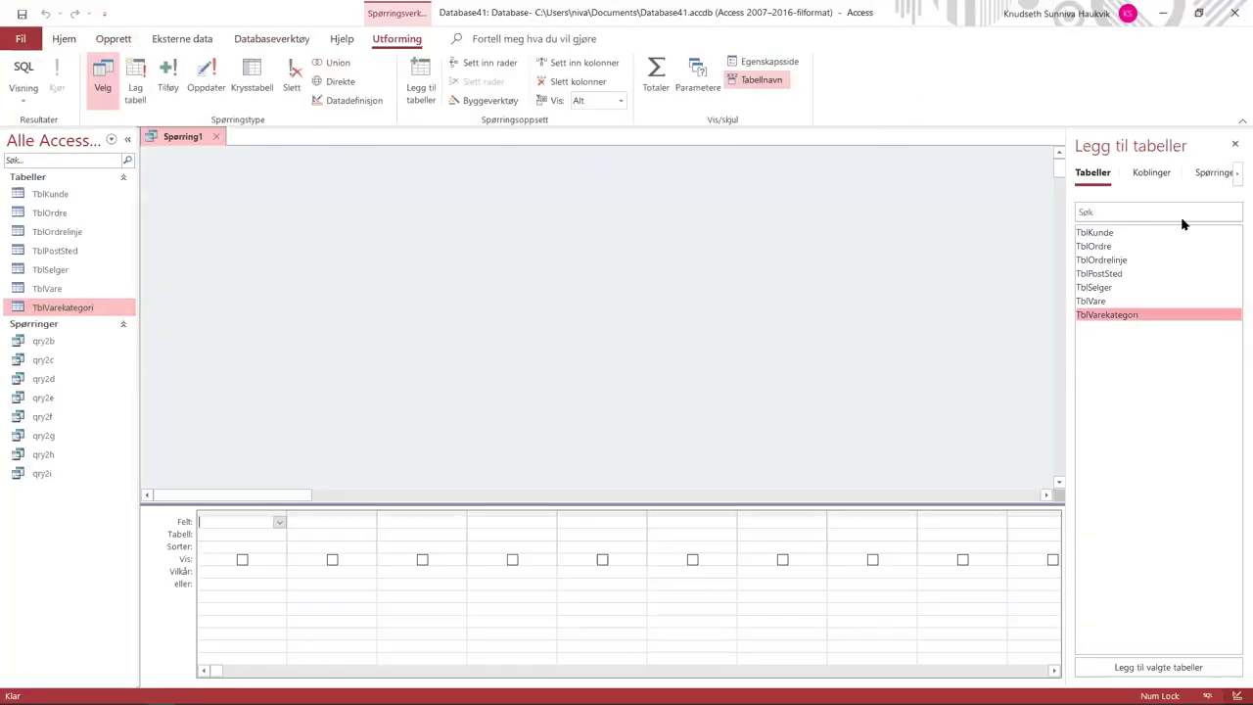
pyautogui.click(1211, 172)
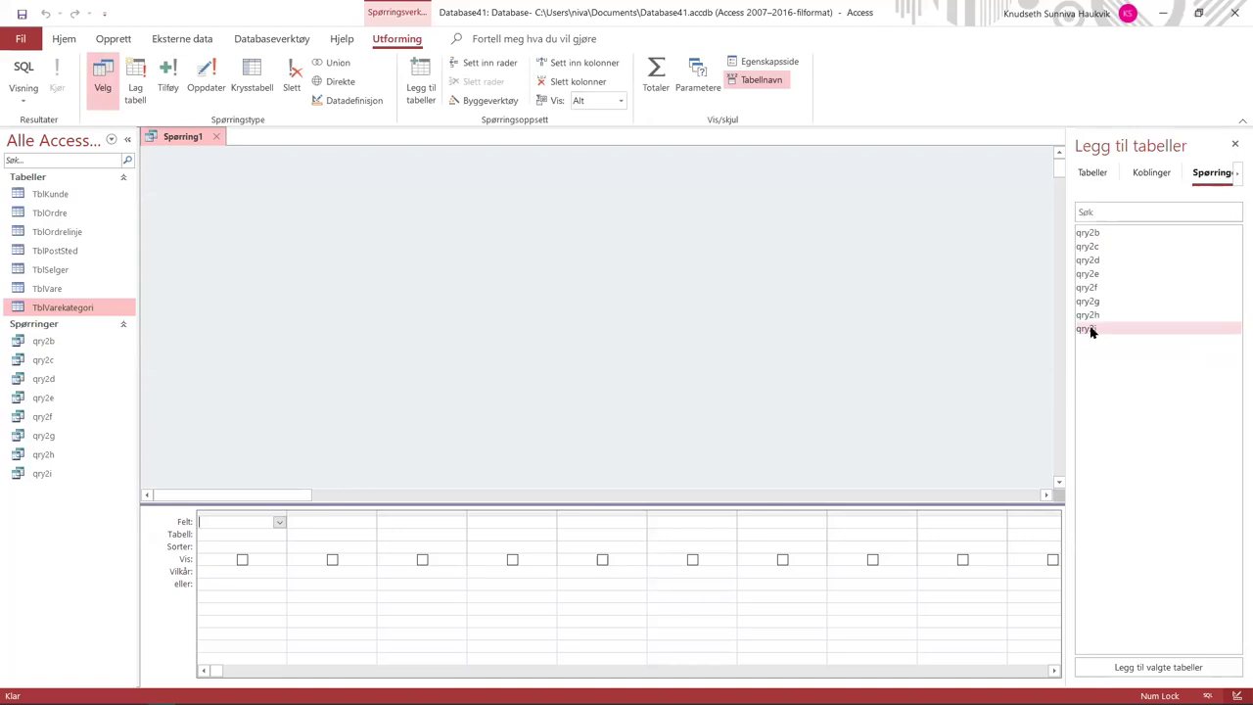
pyautogui.doubleClick(1090, 329)
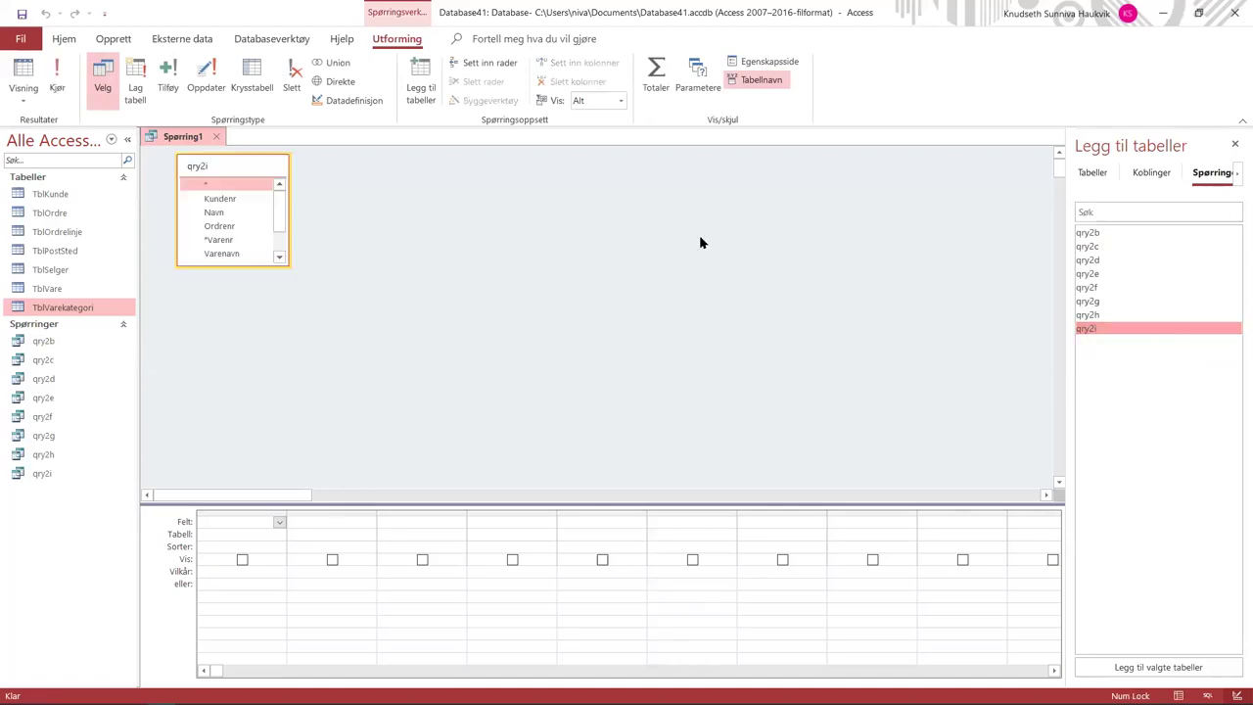
# - Add Ordrenr and Total from qry2i to the query, and rename the Total field as Totalsum: Total
pyautogui.doubleClick(221, 227)
pyautogui.scroll(-1, 245, 224)
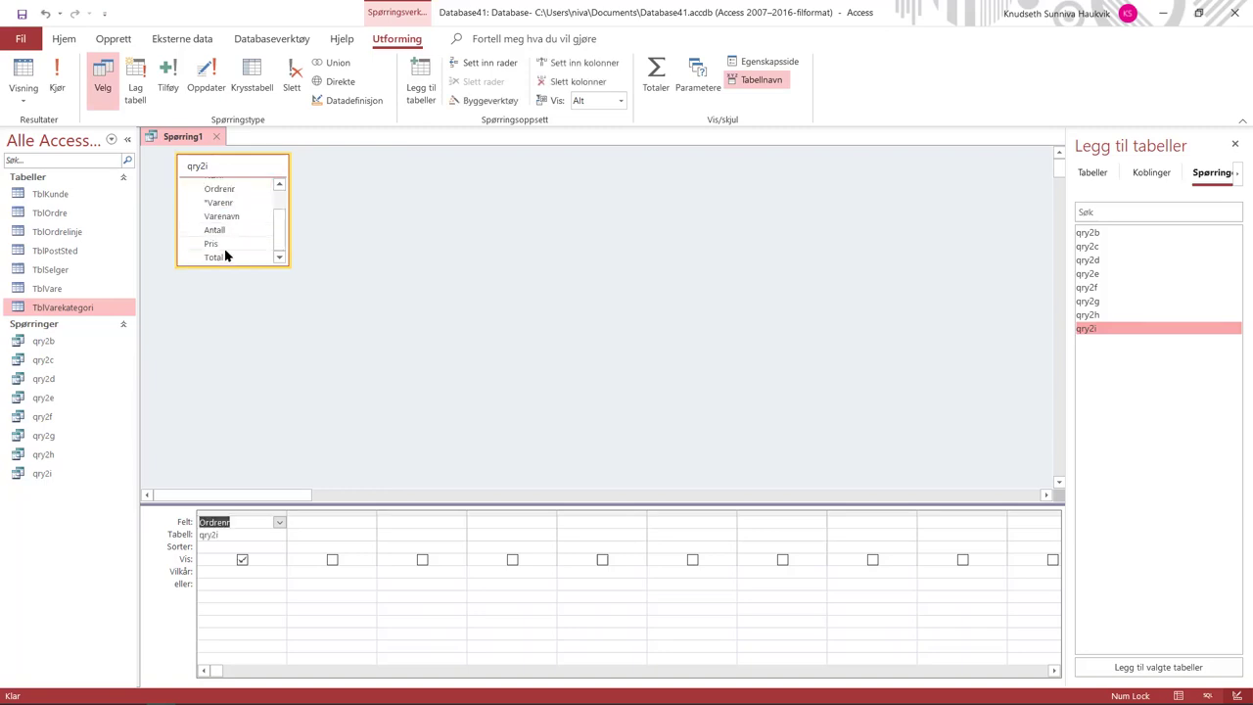
pyautogui.doubleClick(226, 256)
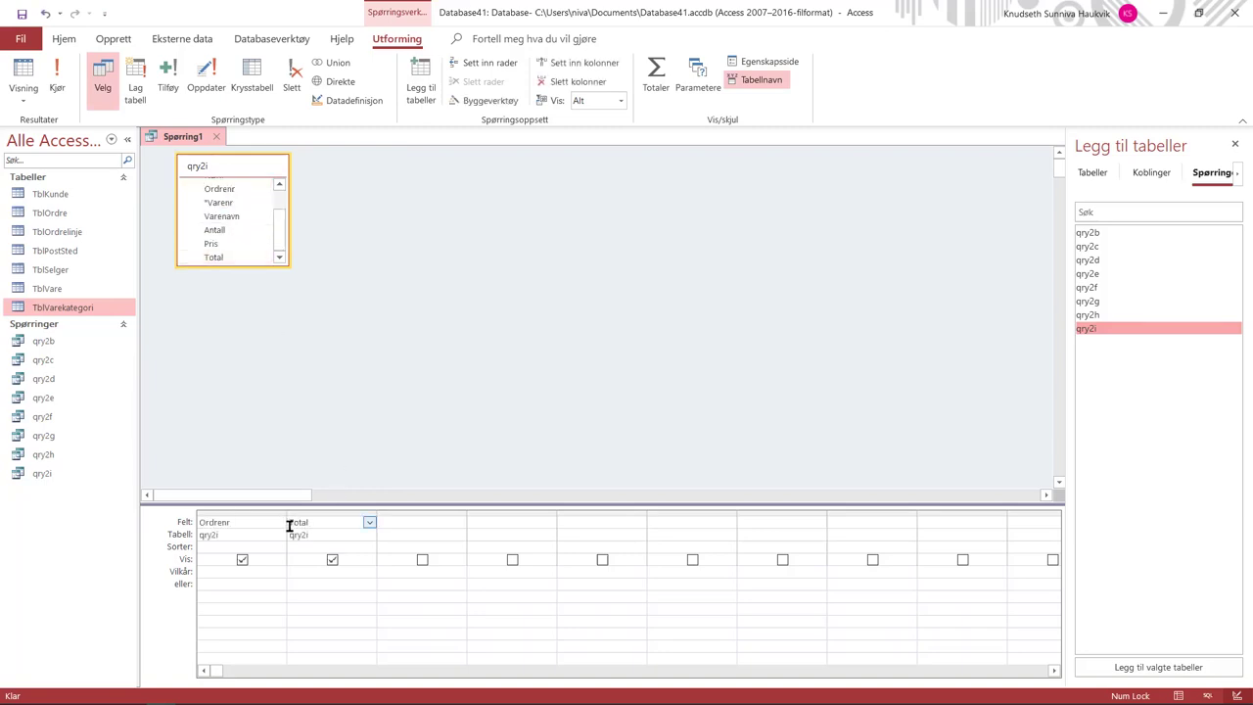
pyautogui.write('Totalsum: Total')
# - Turn on totals, group by Ordrenr with Sum on the Totalsum field, and run the query
pyautogui.click(656, 79)
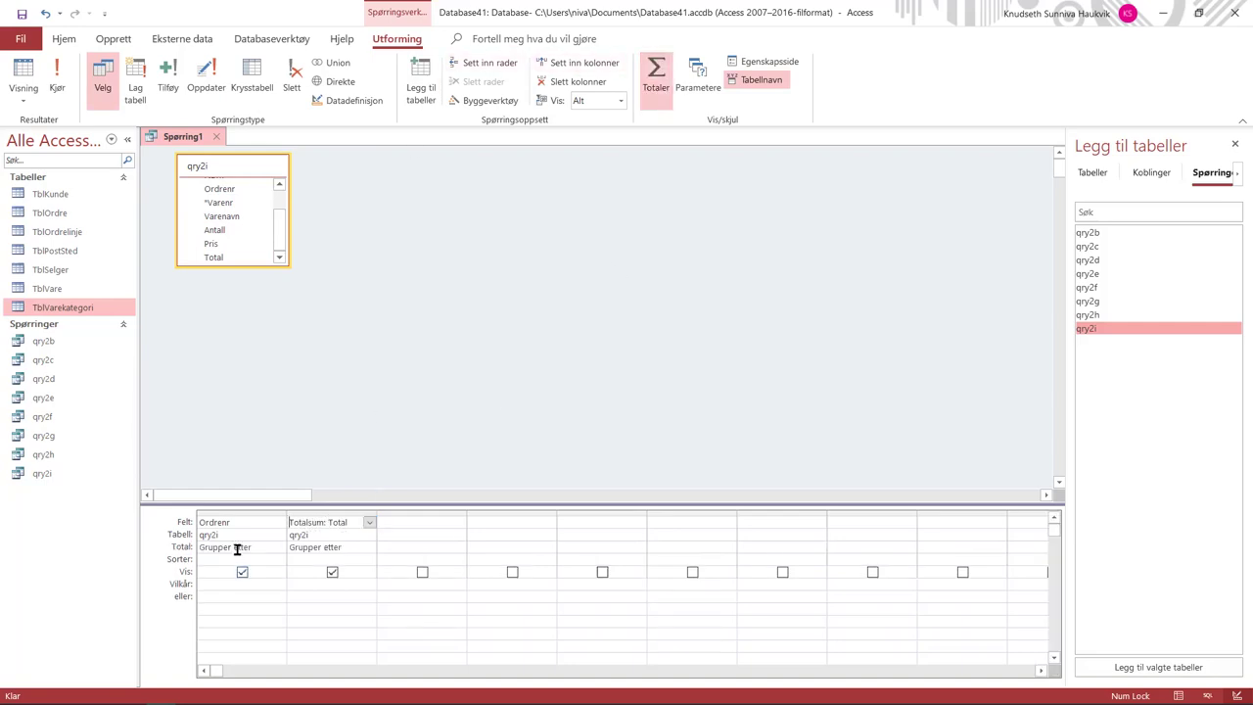
pyautogui.click(369, 548)
pyautogui.click(370, 548)
pyautogui.click(359, 568)
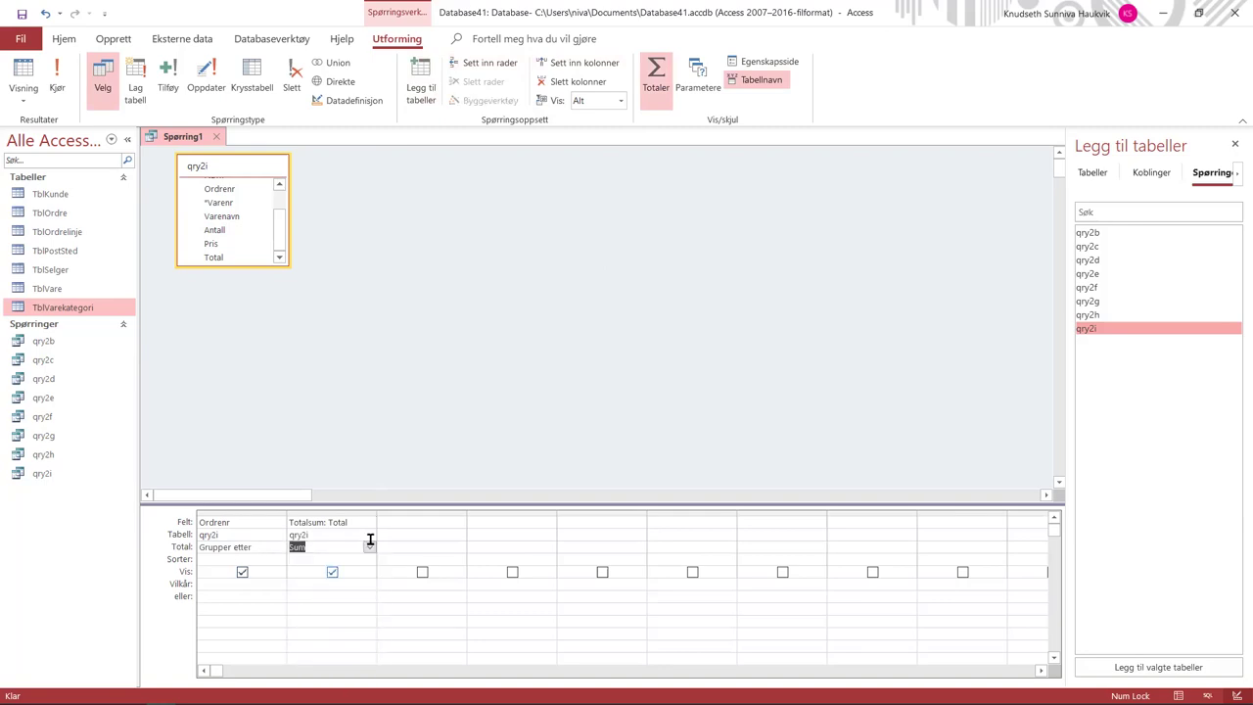
pyautogui.click(57, 78)
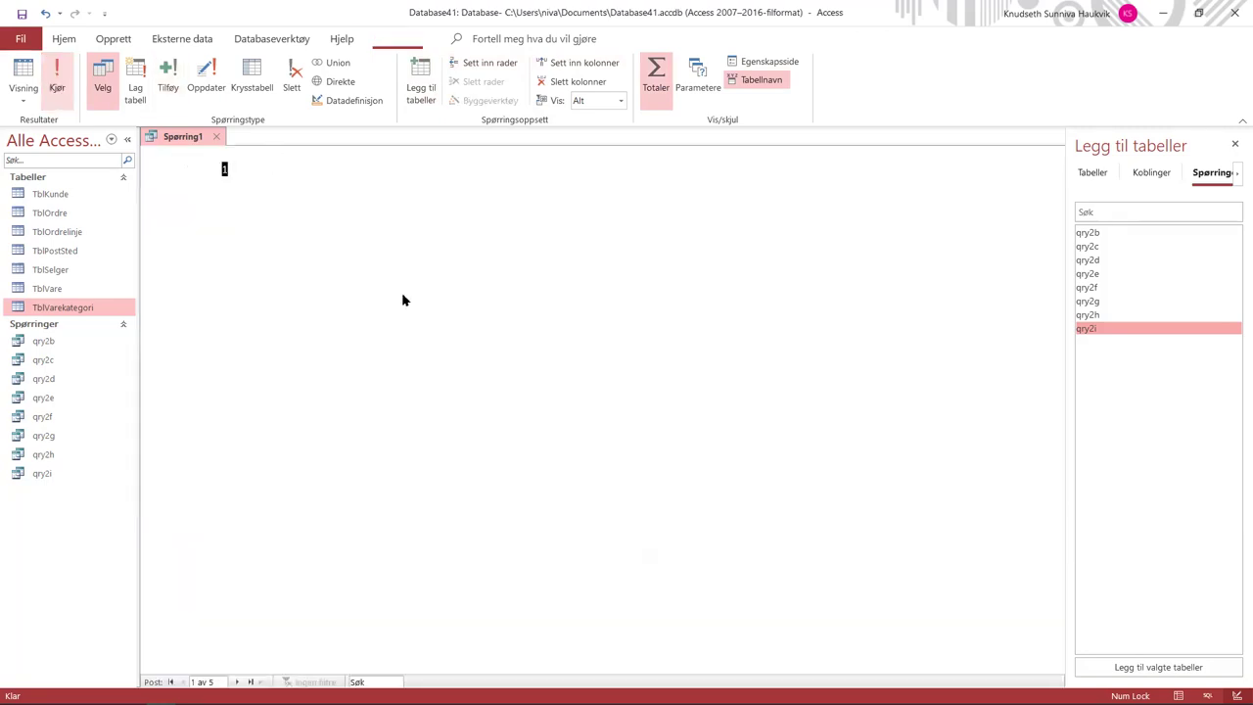
# - Save the query of order totals as qry2j and close it
pyautogui.rightClick(183, 132)
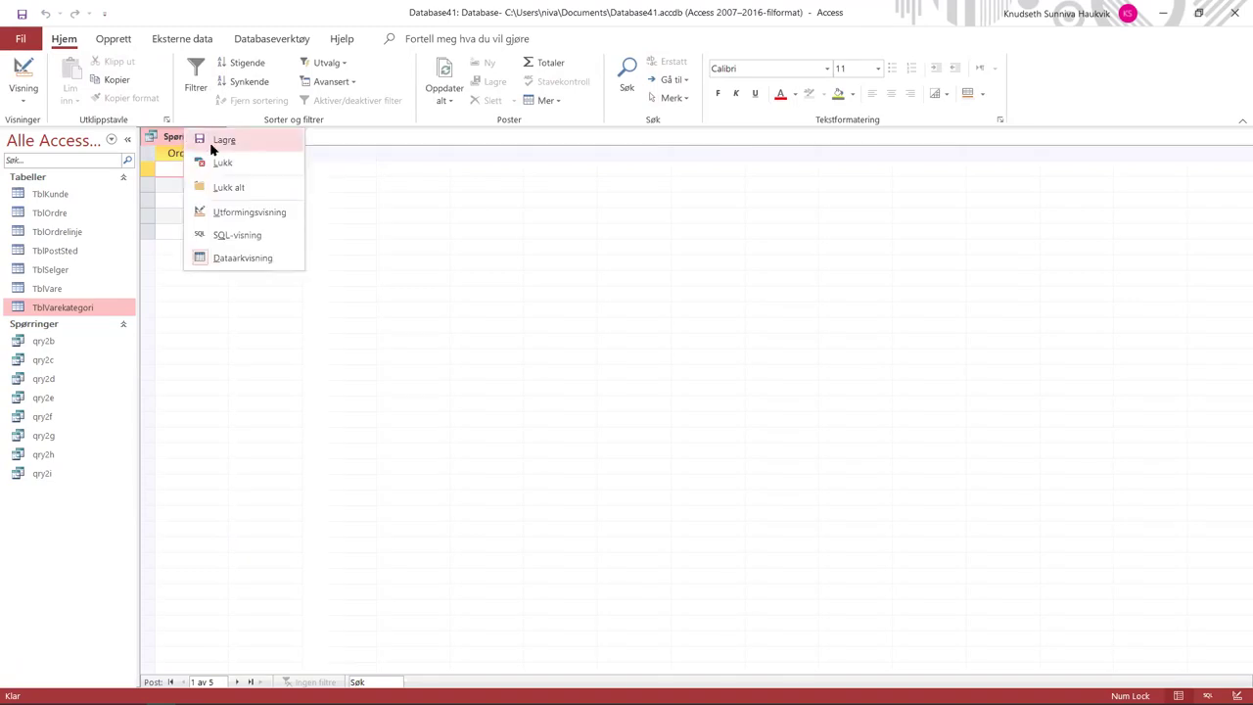
pyautogui.click(225, 142)
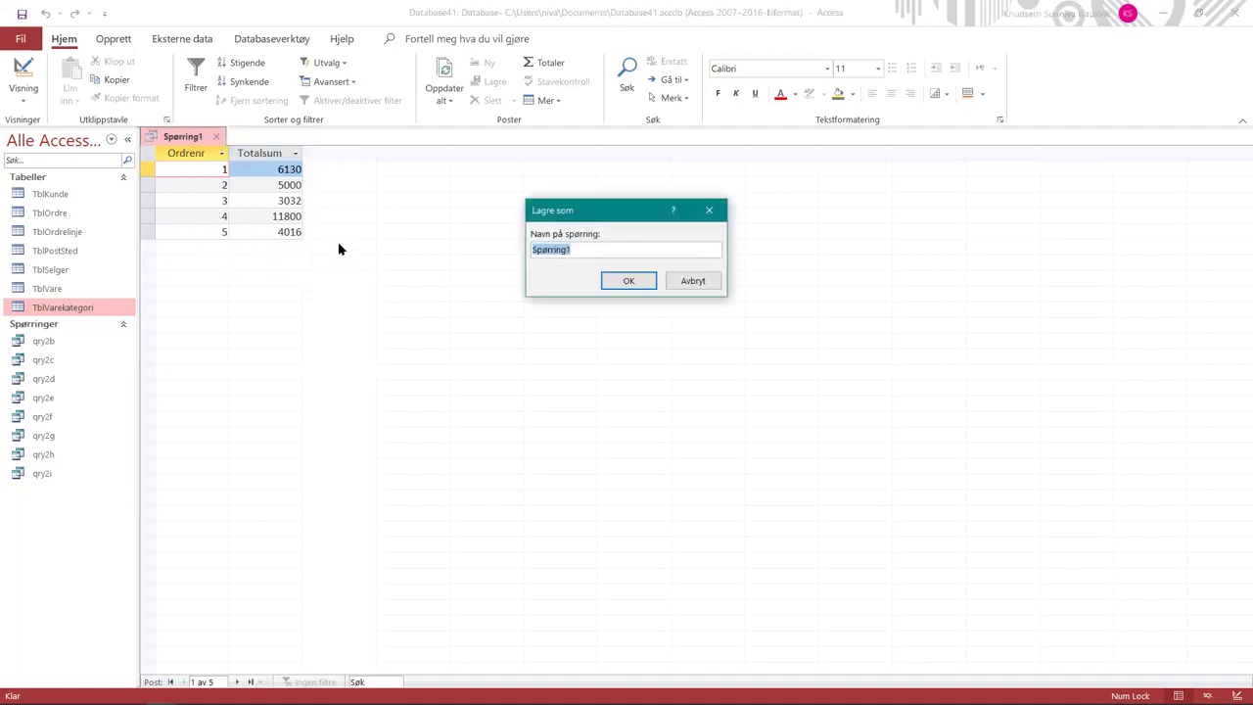
pyautogui.write('qry2j')
pyautogui.click(629, 280)
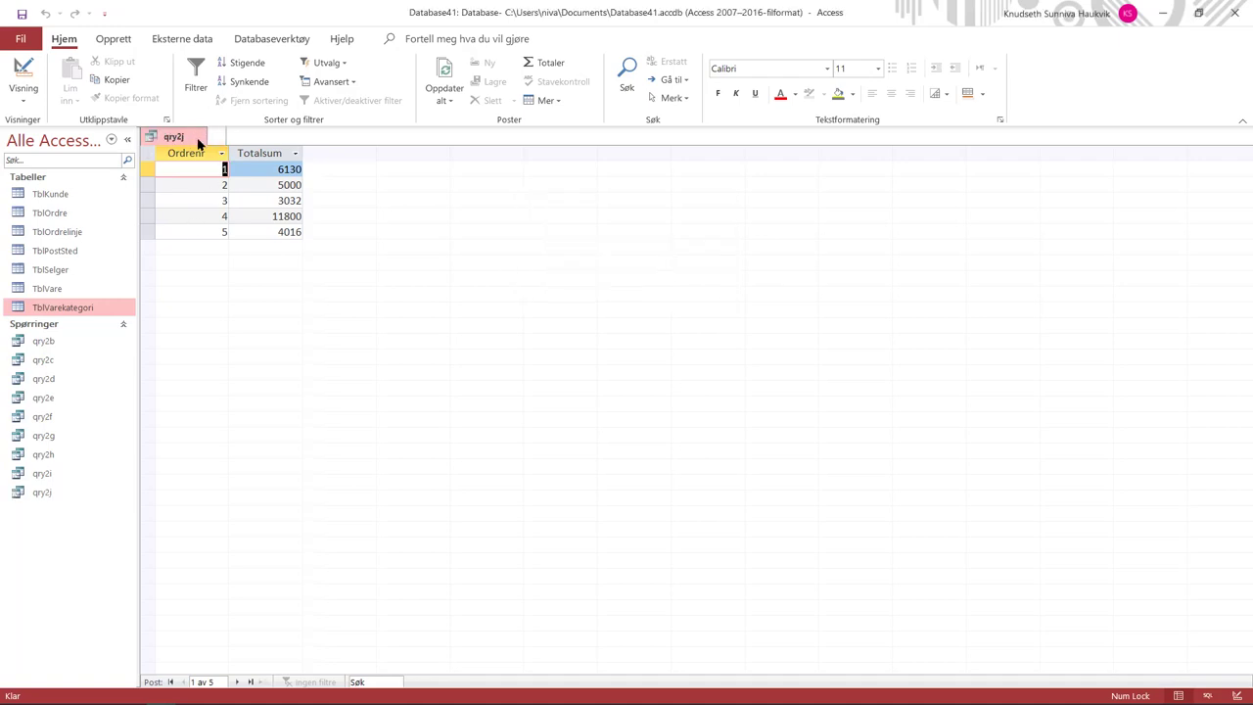
pyautogui.hotkey('ctrl', 'w')
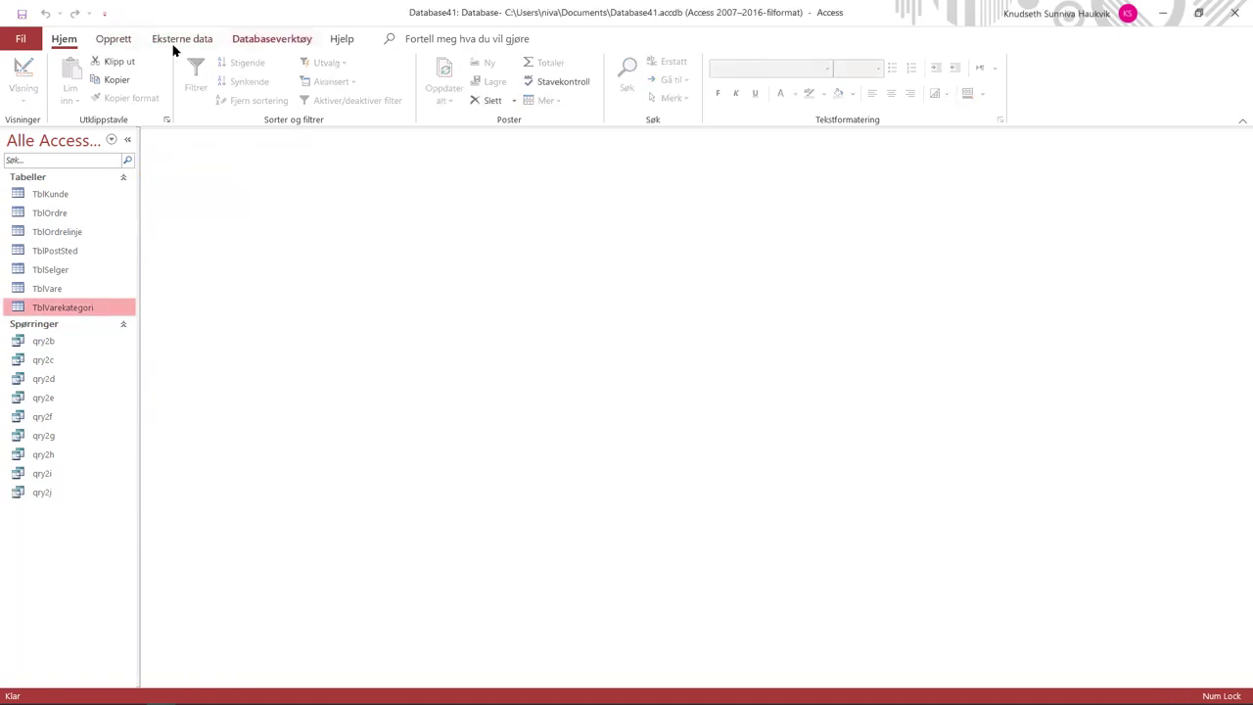
# - Create a new query design containing the tables TblOrdre, TblOrdrelinje and TblVare
pyautogui.click(114, 38)
pyautogui.click(372, 98)
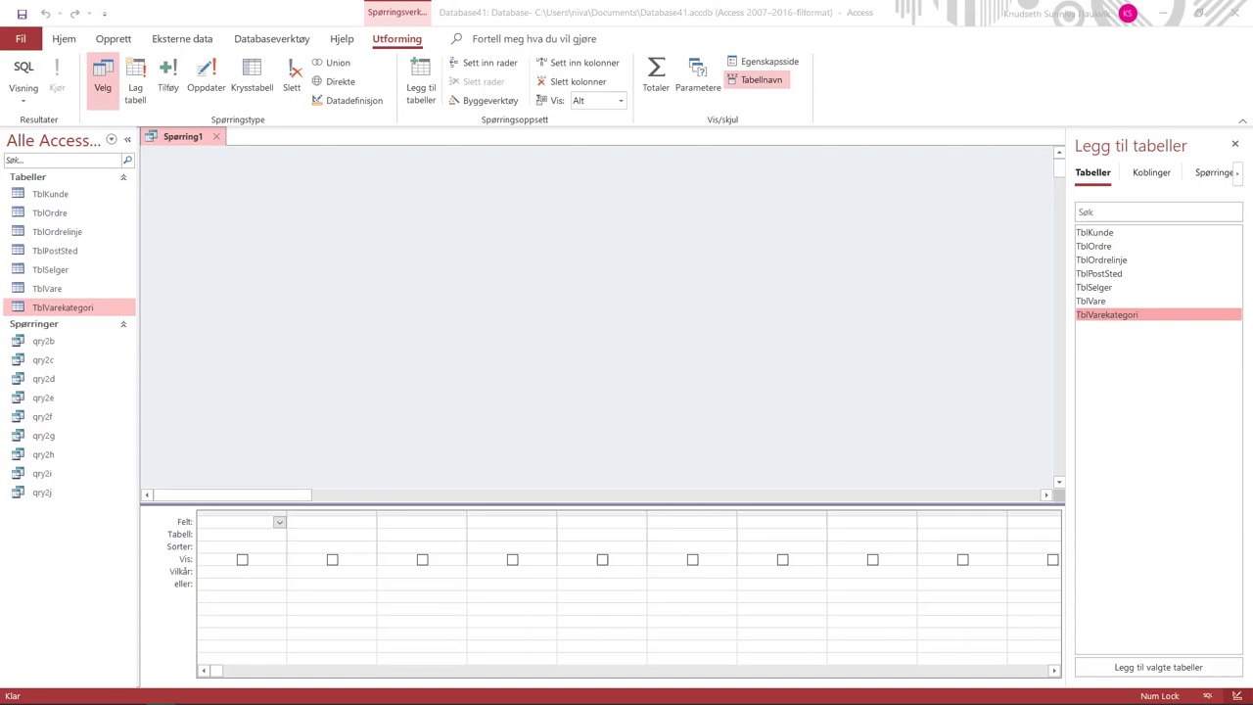
pyautogui.click(1103, 248)
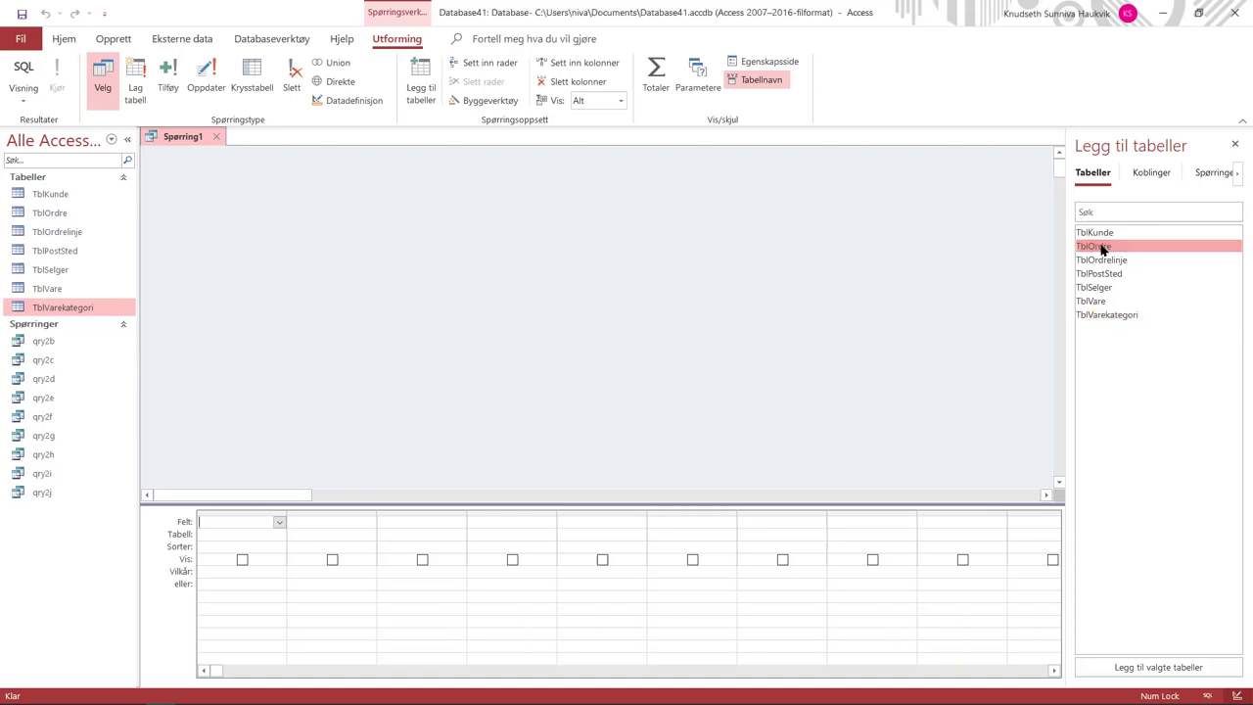
pyautogui.doubleClick(1102, 248)
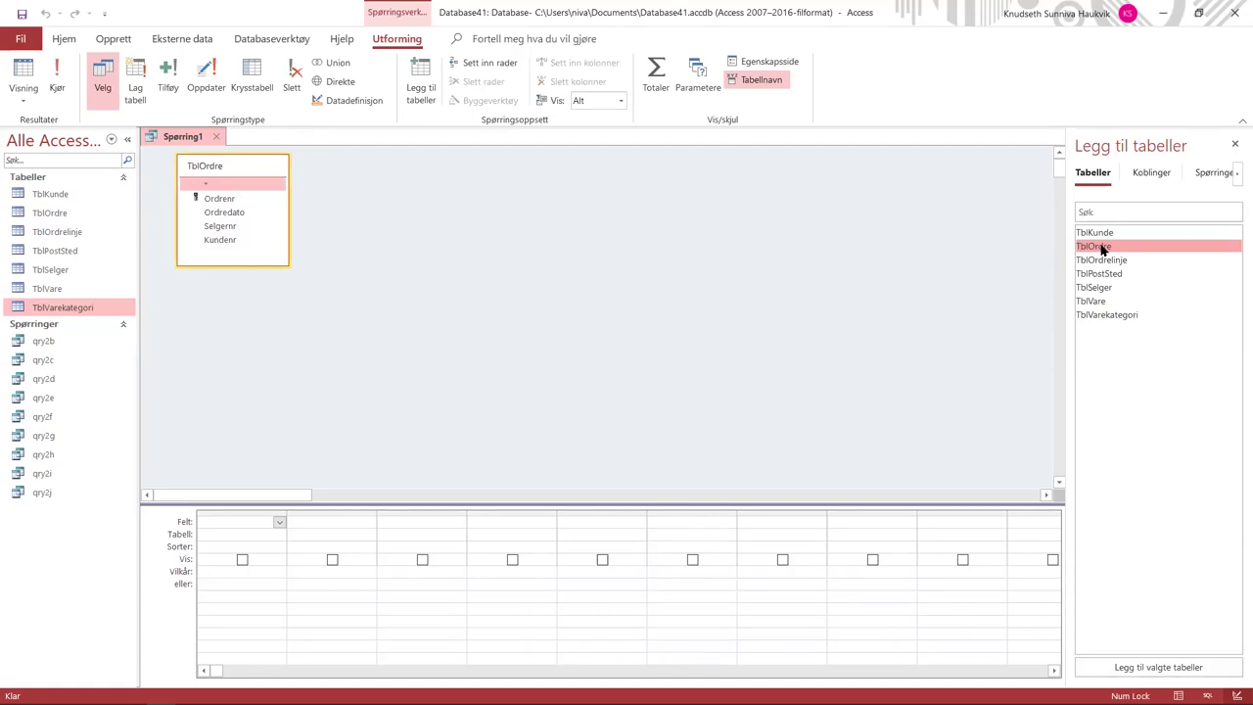
pyautogui.doubleClick(1108, 261)
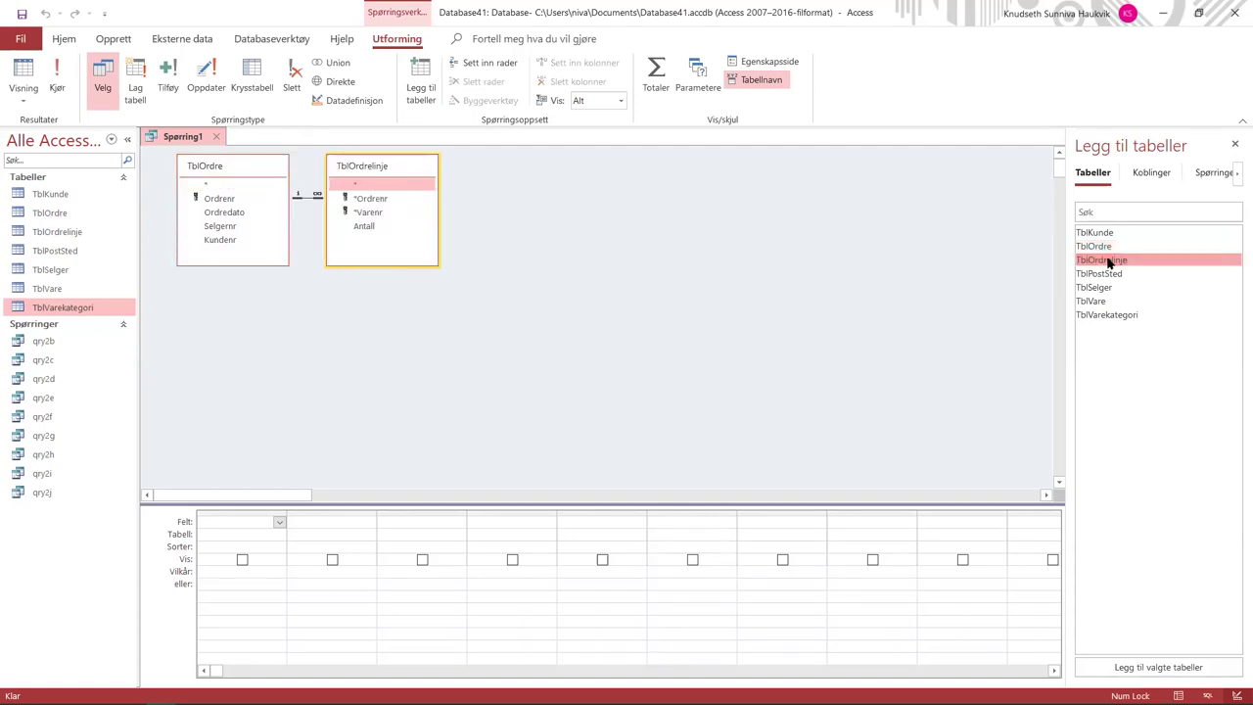
pyautogui.doubleClick(1113, 301)
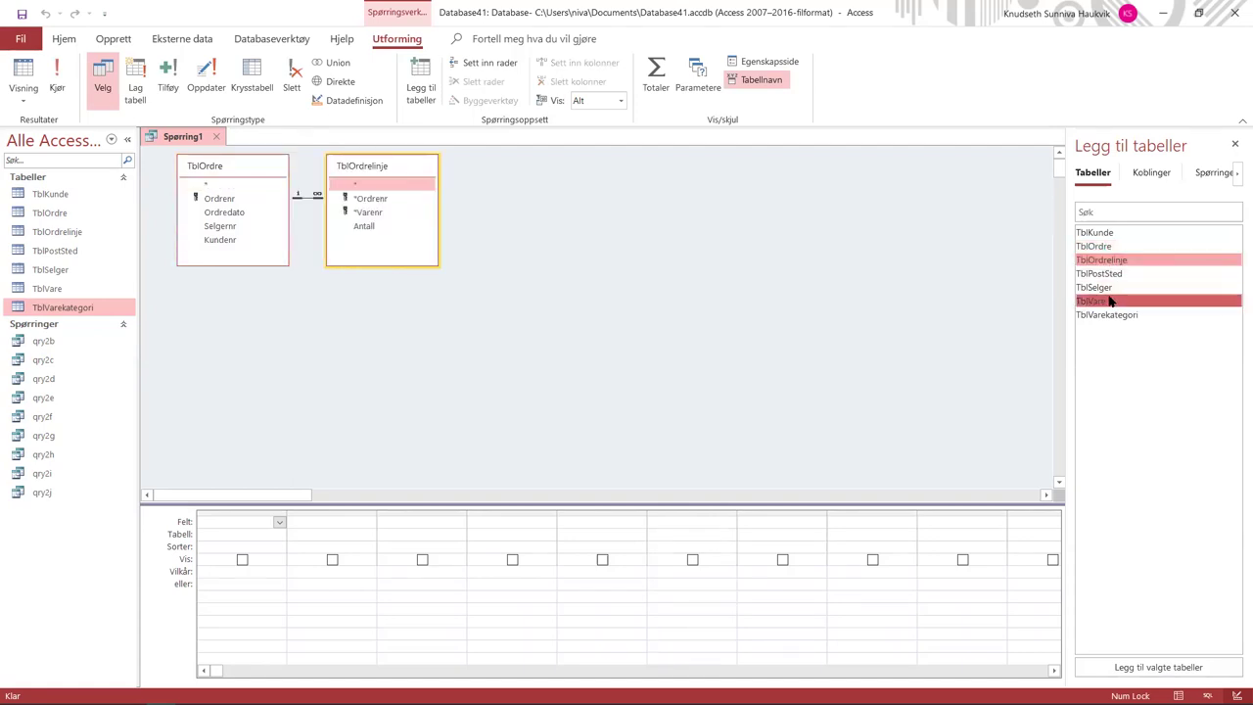
pyautogui.click(231, 525)
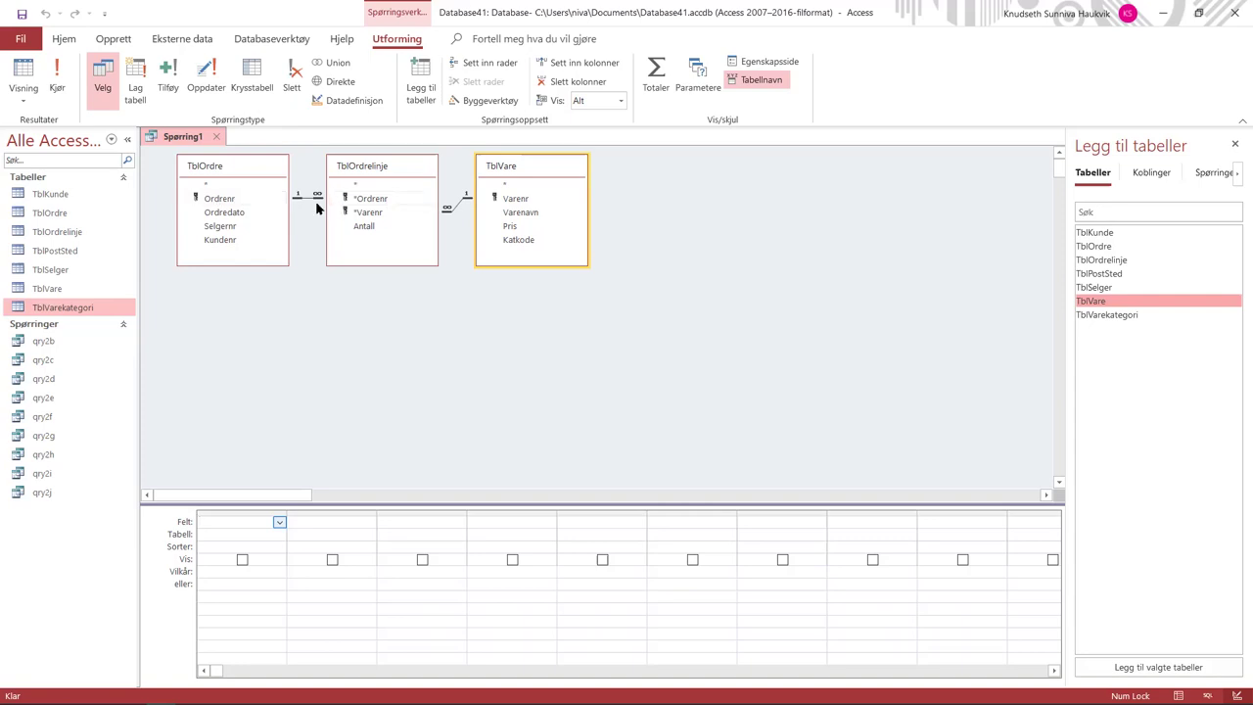
# - Remove TblOrdre from the query, and add the fields Ordrenr, Pris and Antall from the remaining two tables
pyautogui.rightClick(265, 174)
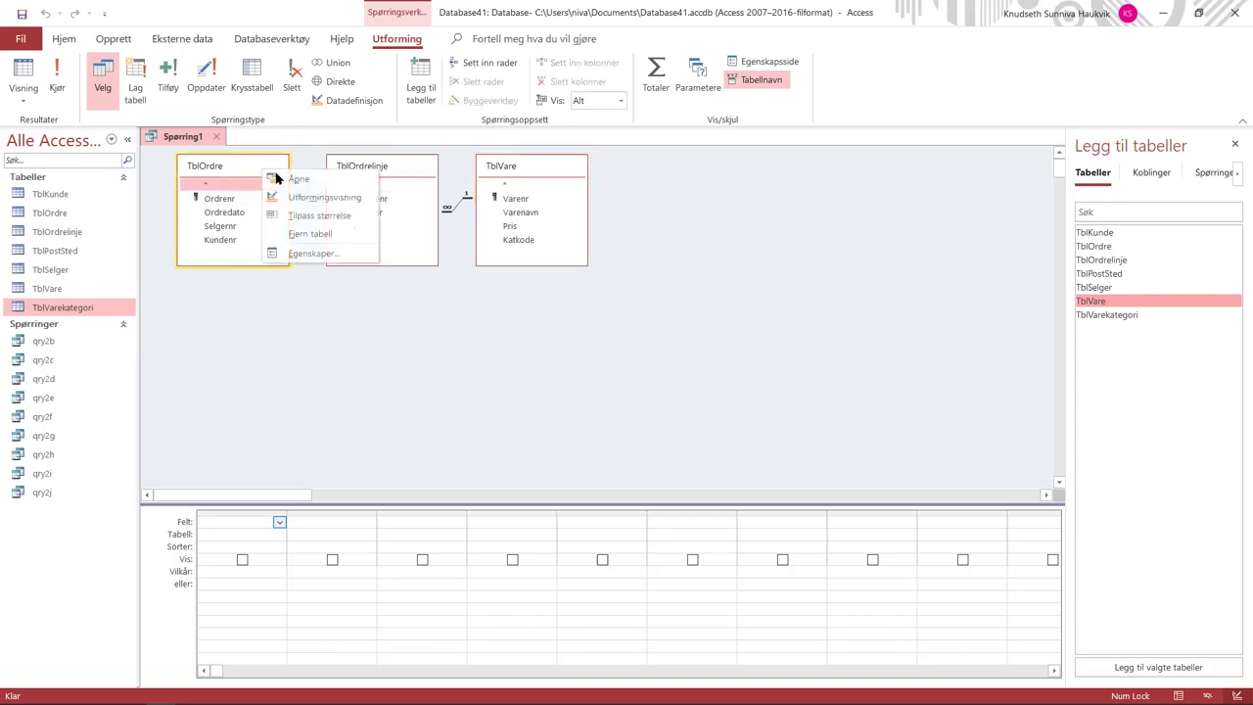
pyautogui.click(309, 234)
pyautogui.doubleClick(372, 198)
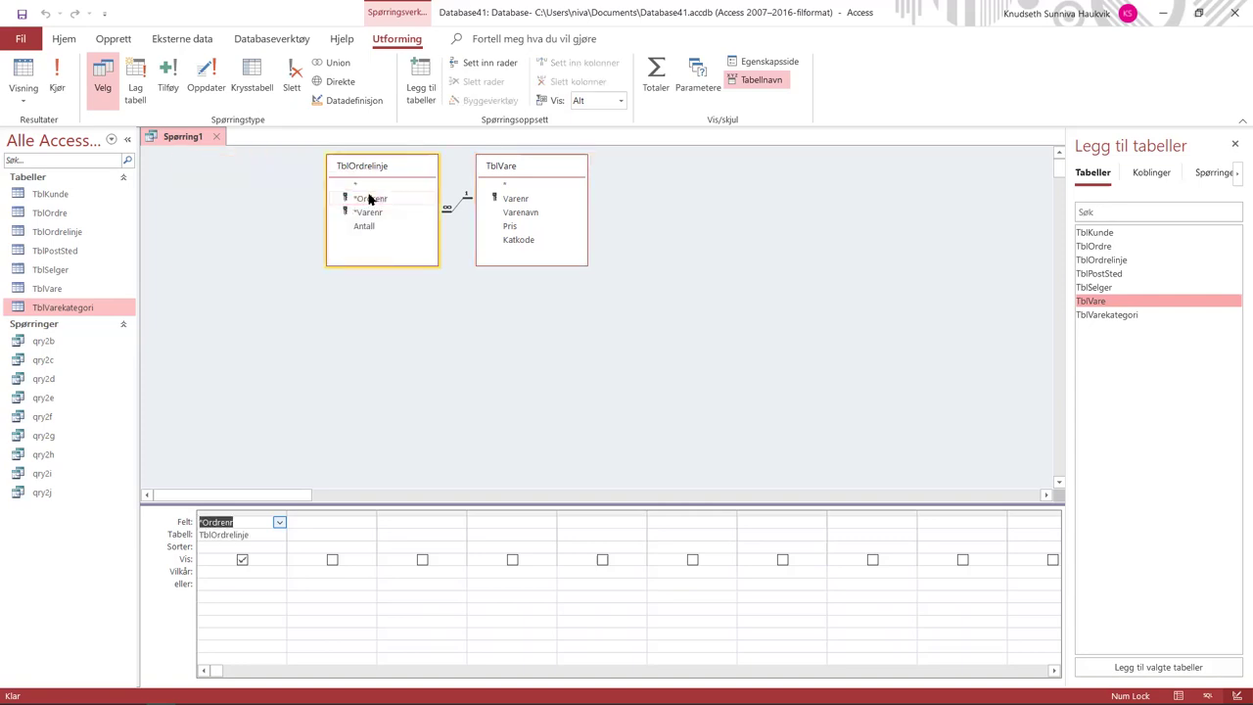
pyautogui.doubleClick(523, 231)
pyautogui.doubleClick(415, 231)
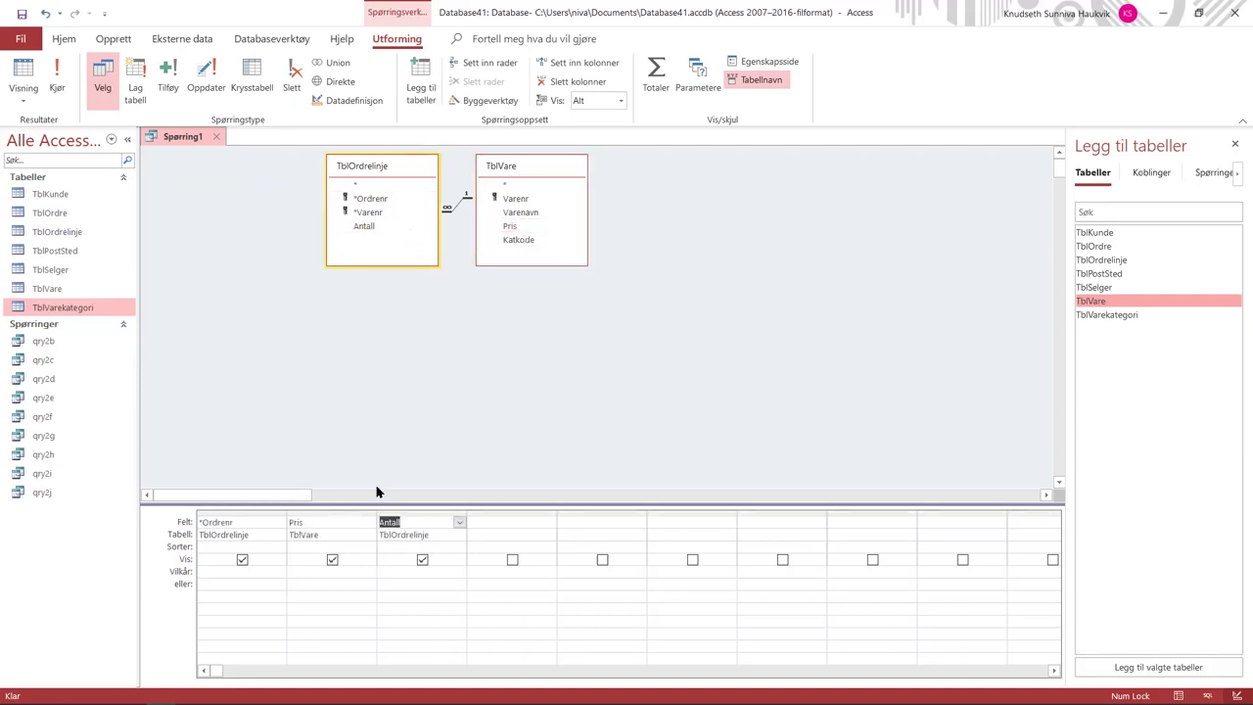
# - Hide Pris and Antall from the output and add the calculated field Totalsum: [Pris]*[Antall]
pyautogui.click(332, 560)
pyautogui.click(422, 559)
pyautogui.click(481, 523)
pyautogui.write('Totalsum: [Pris]*[Antall')
pyautogui.press('Tab')
pyautogui.click(501, 546)
# - Turn on totals, set the Totalsum field to Sum, and run the query
pyautogui.click(656, 74)
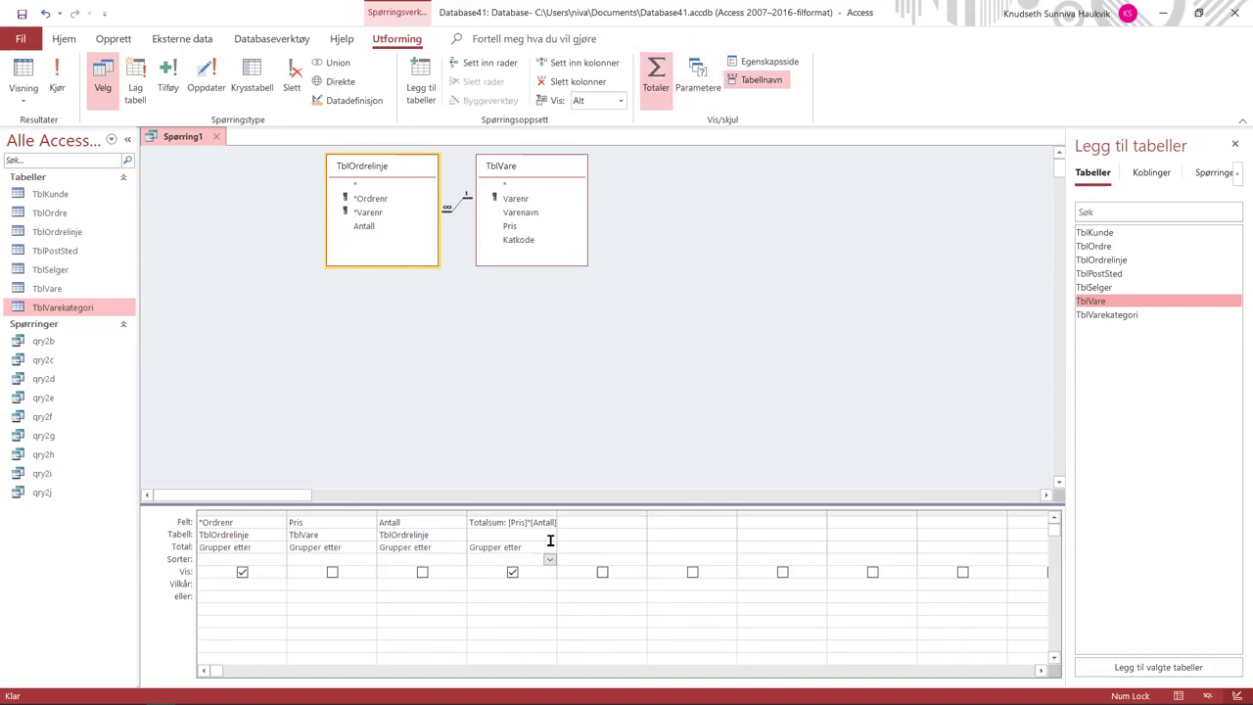
pyautogui.click(582, 532)
pyautogui.click(549, 547)
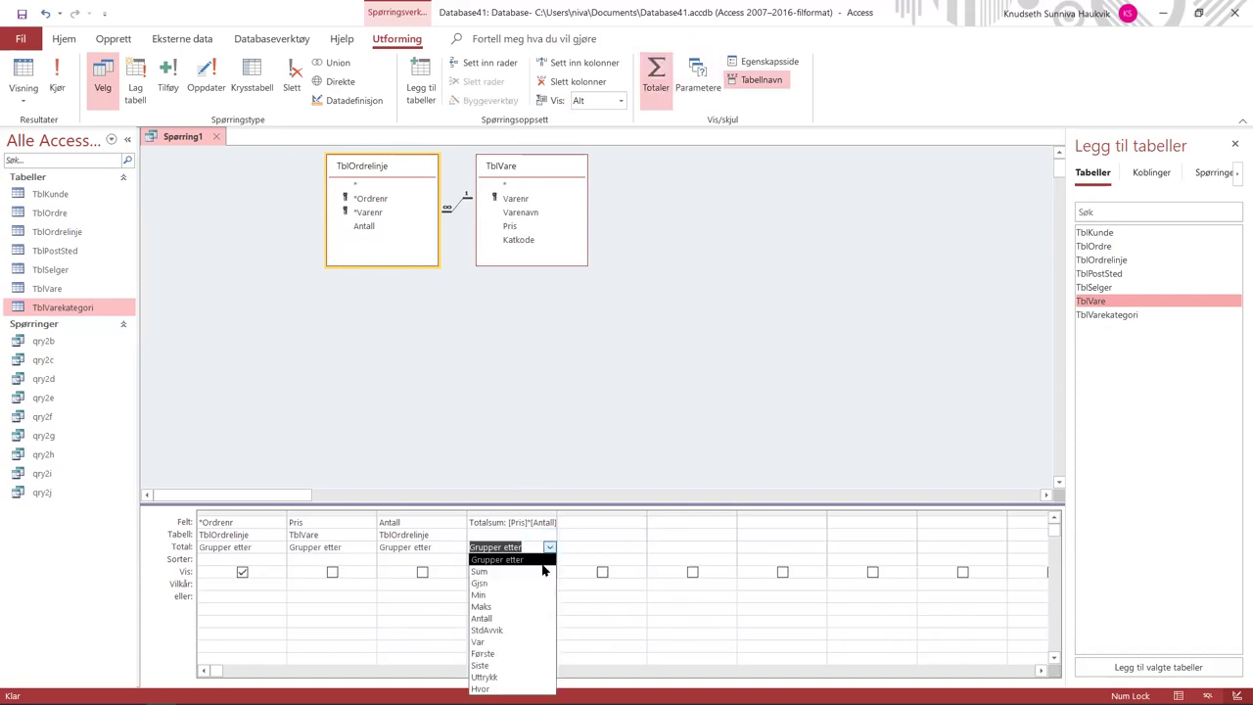
pyautogui.click(490, 582)
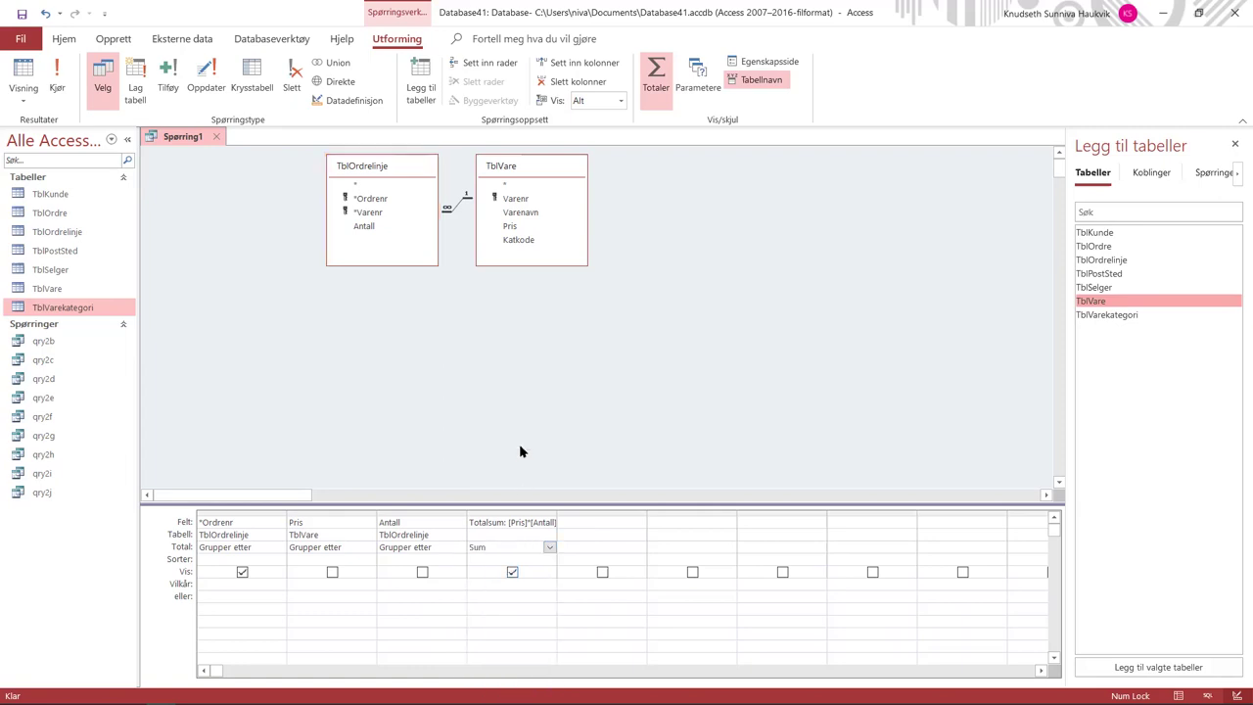
pyautogui.click(56, 87)
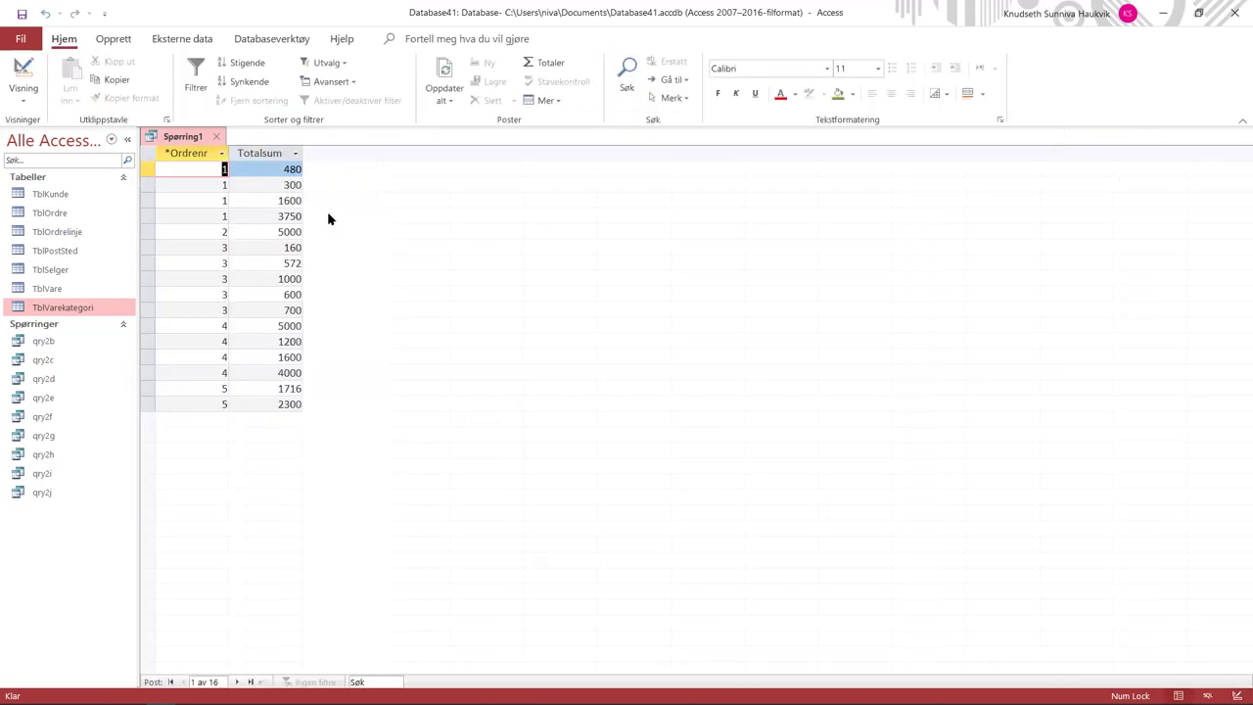
# - Return to the query design, clear Sum from the calculated field, rename it Total, and add a new field Totalsum: [Total]
pyautogui.click(26, 74)
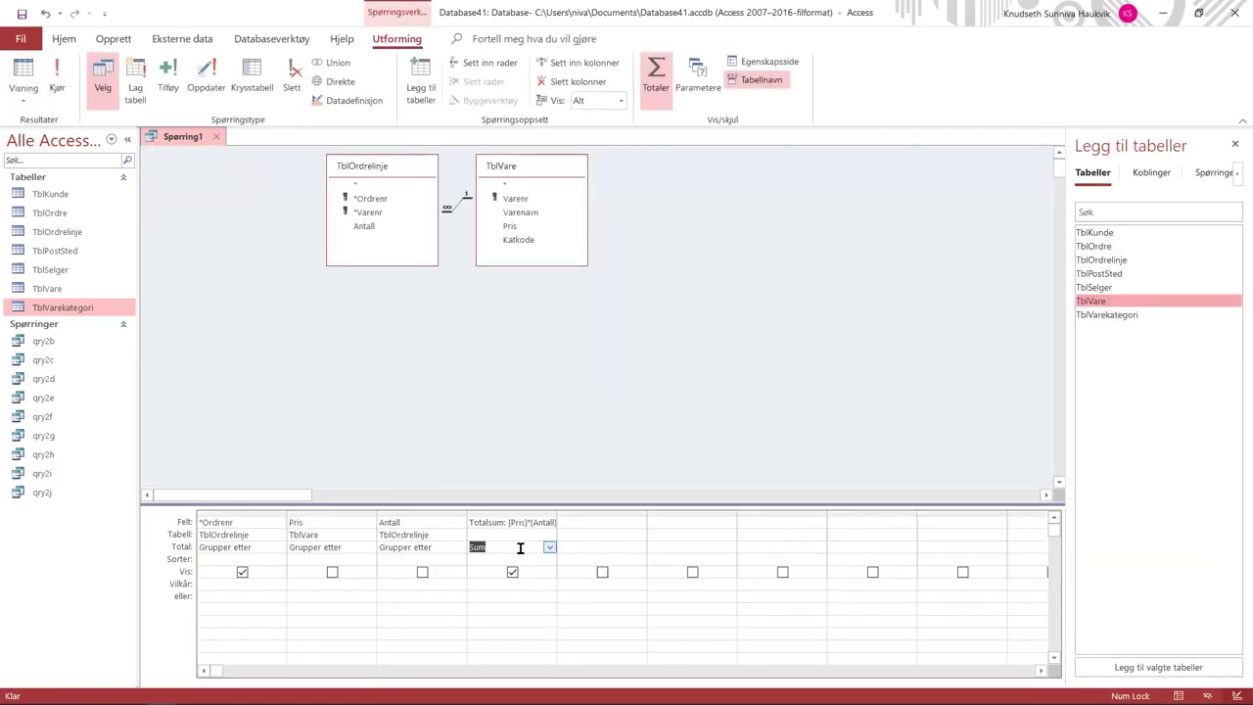
pyautogui.press('Delete')
pyautogui.click(508, 522)
pyautogui.press('BackSpace')
pyautogui.press('BackSpace')
pyautogui.press('BackSpace')
pyautogui.press('BackSpace')
pyautogui.write(':')
pyautogui.press('Tab')
pyautogui.write('Totalsum: [Total')
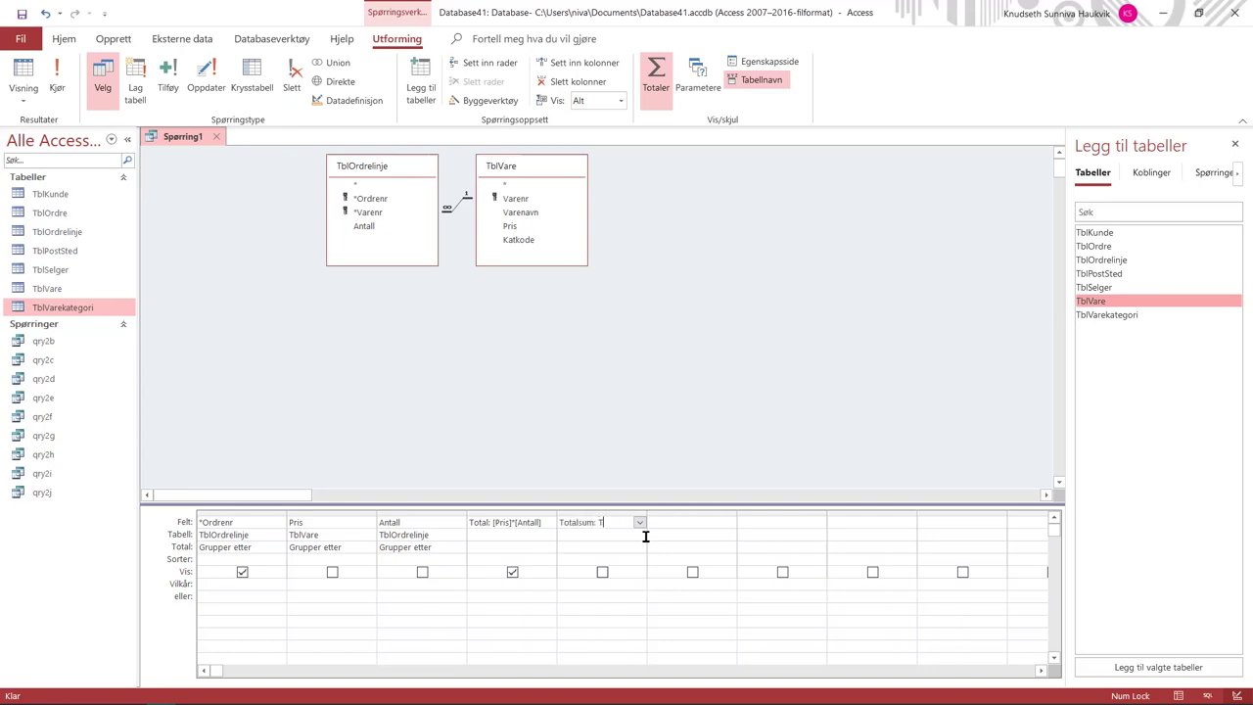
pyautogui.press('Tab')
# - Reduce the totals query to Ordrenr as the grouping field and the expression Total: Sum([Pris]*[Antall])
pyautogui.click(637, 546)
pyautogui.click(639, 546)
pyautogui.click(592, 597)
pyautogui.click(64, 89)
pyautogui.click(42, 76)
pyautogui.click(453, 548)
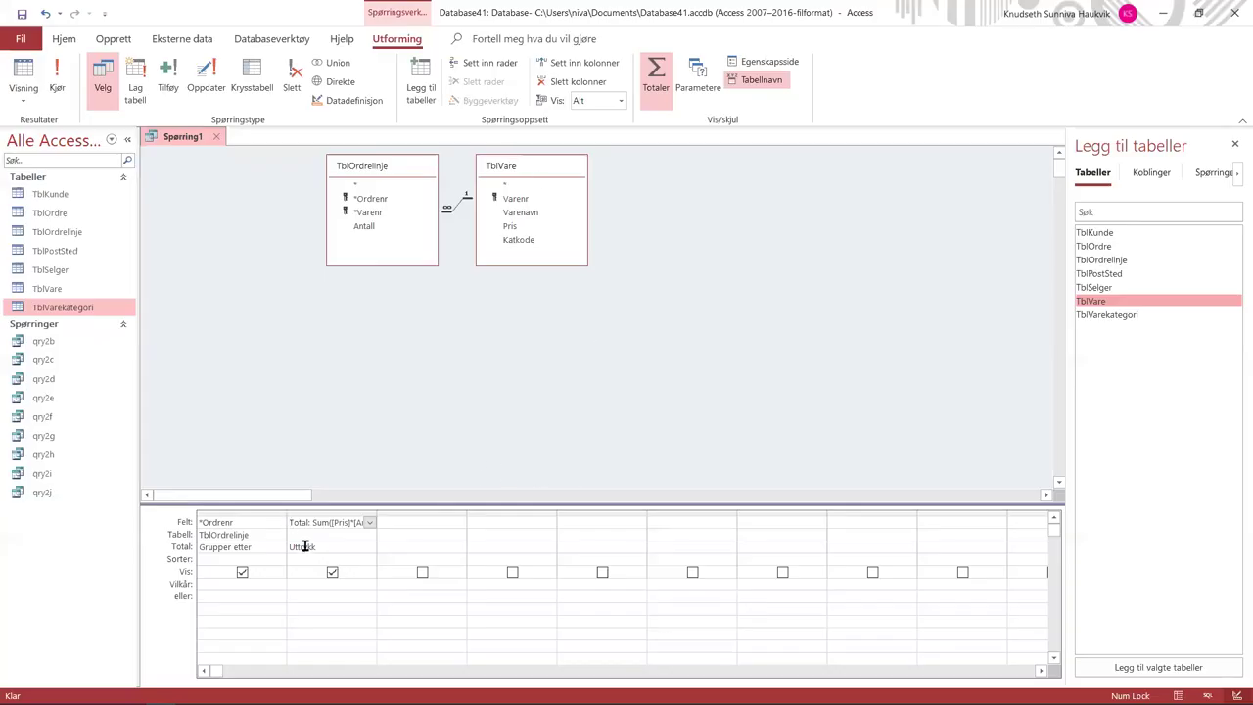
# - Widen the Total column to fit its full expression and run the query
pyautogui.click(257, 522)
pyautogui.moveTo(378, 512); pyautogui.dragTo(460, 511)
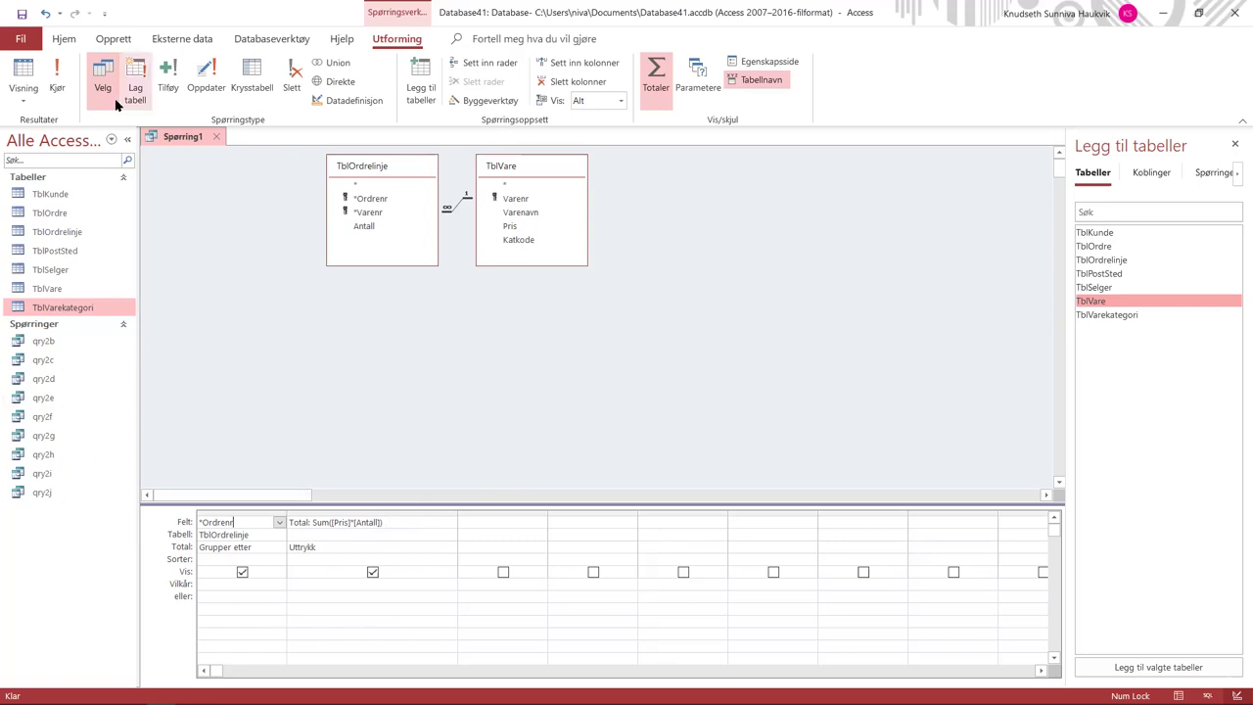
pyautogui.click(57, 84)
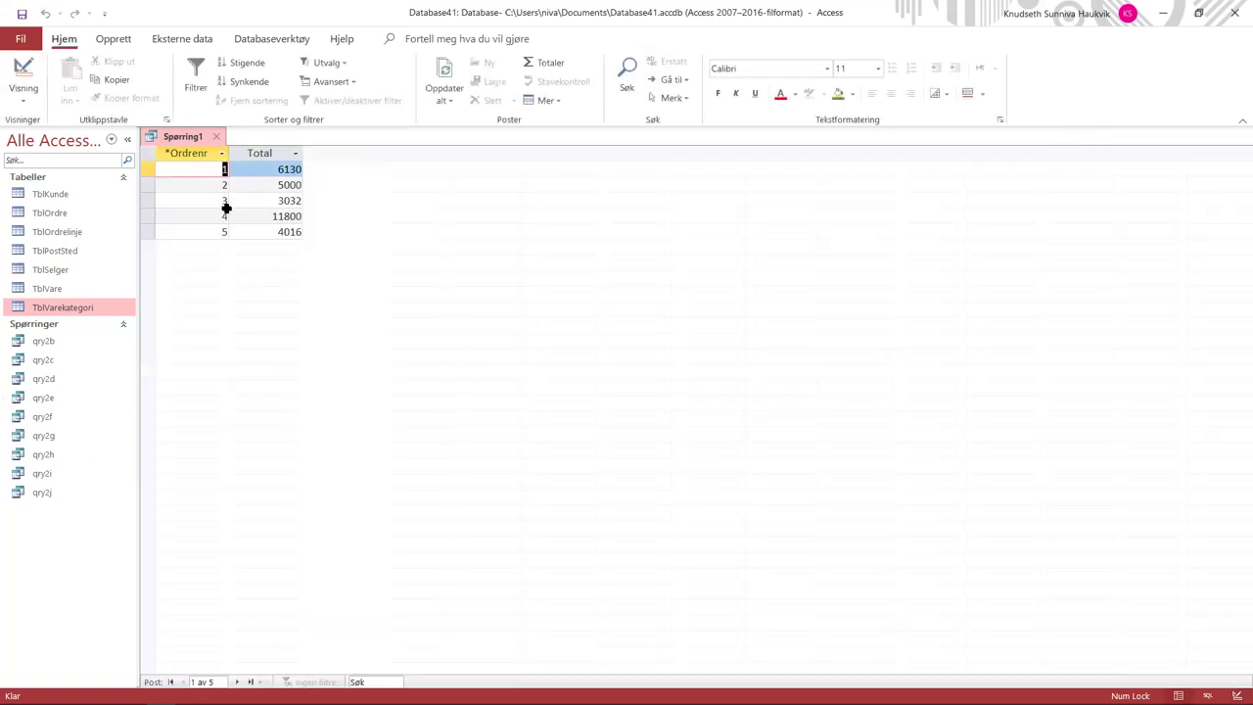
# - Save the second version of the order totals query as qry2j2 and close it
pyautogui.rightClick(194, 142)
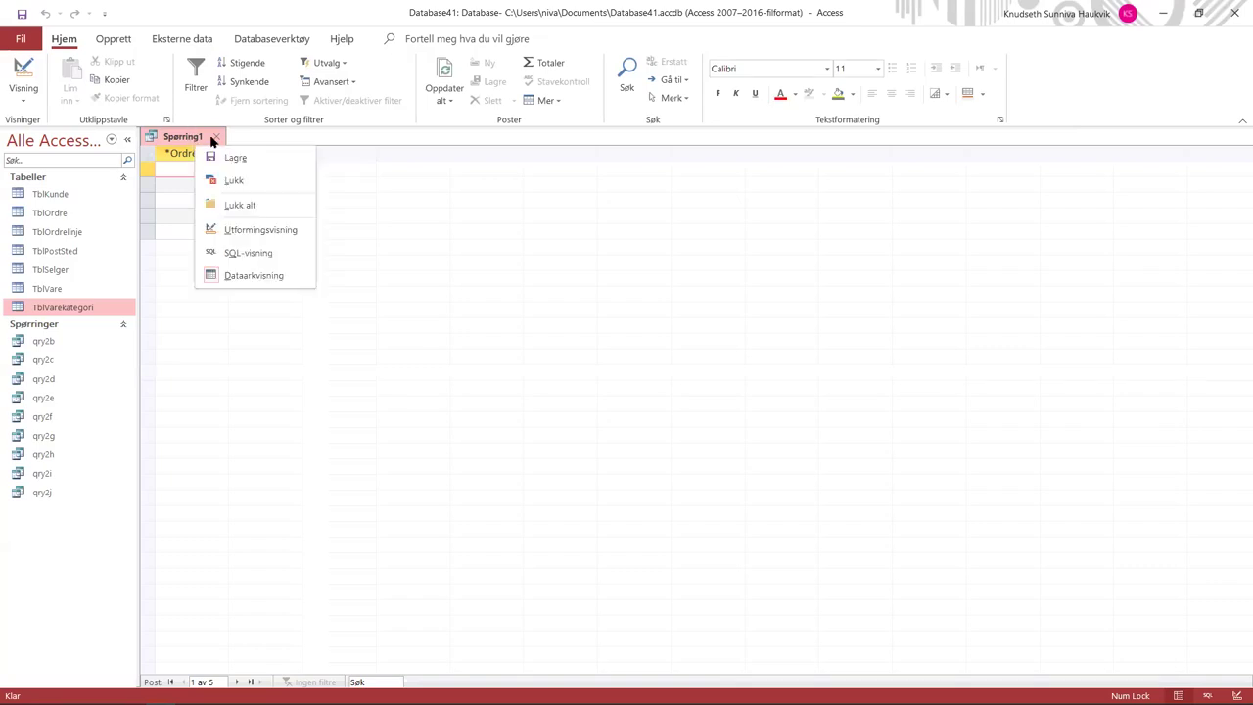
pyautogui.click(232, 156)
pyautogui.write('qry2')
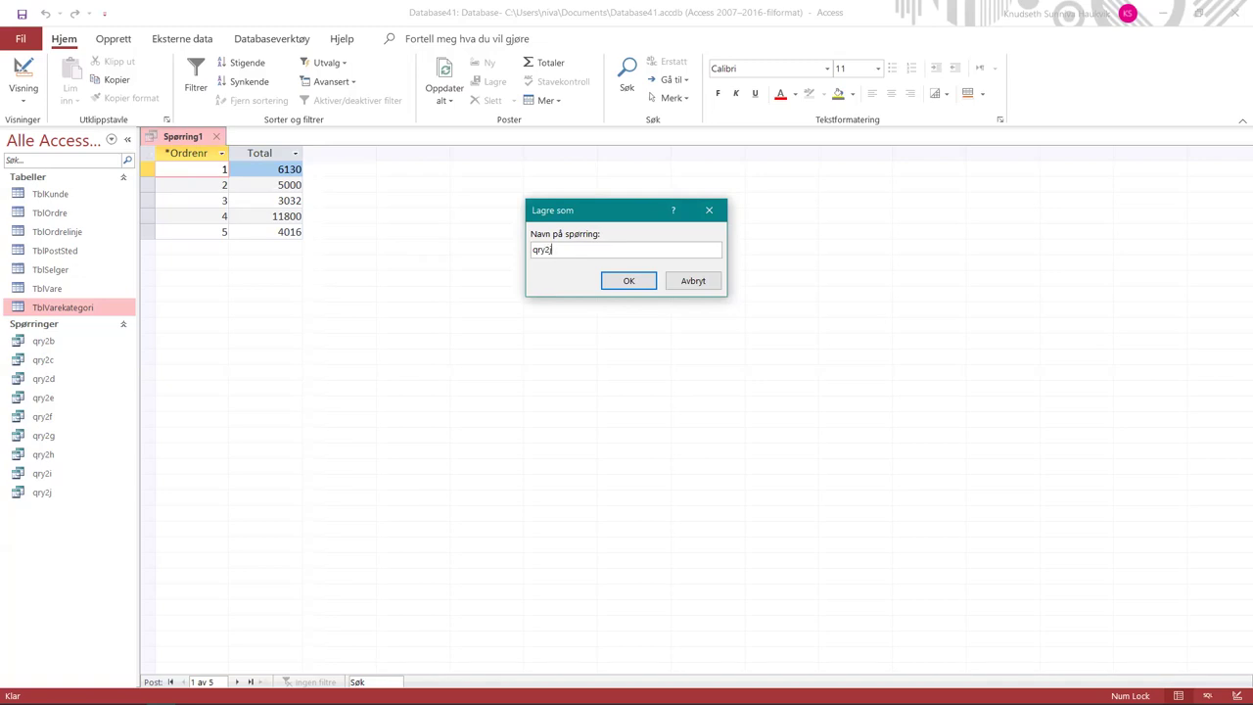
pyautogui.write('.2')
pyautogui.click(613, 282)
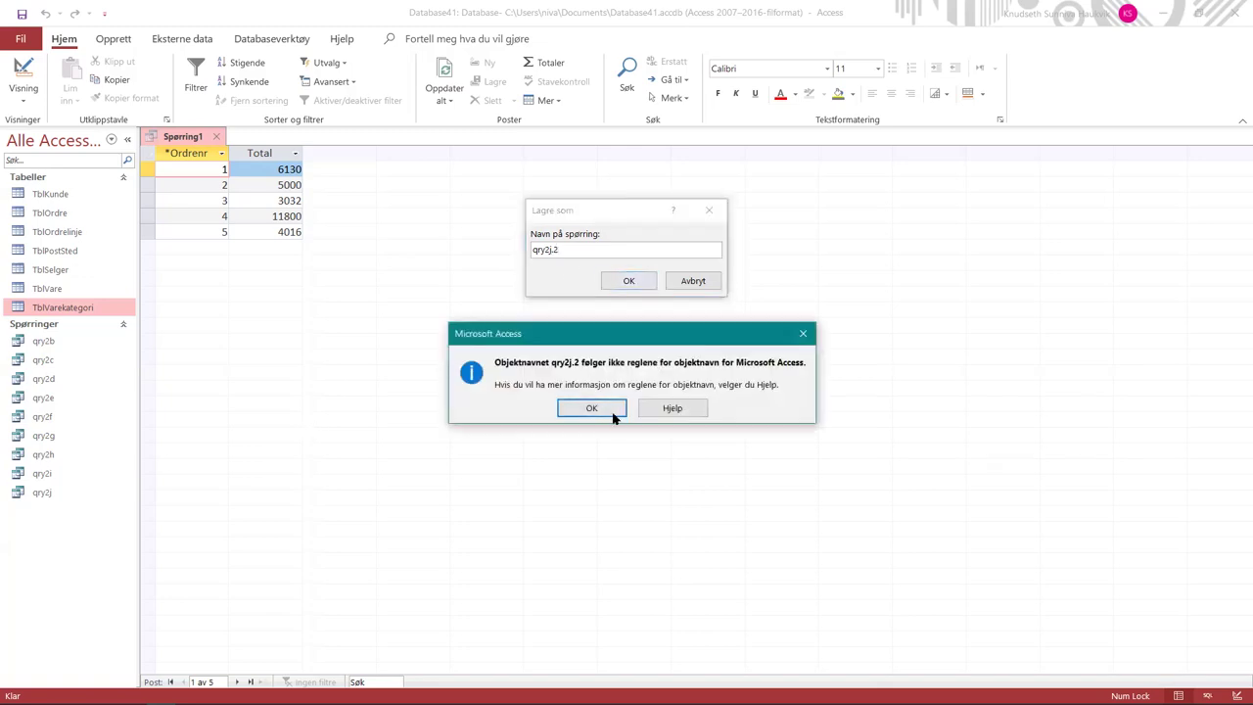
pyautogui.click(591, 408)
pyautogui.press('BackSpace')
pyautogui.press('BackSpace')
pyautogui.write('2')
pyautogui.click(628, 282)
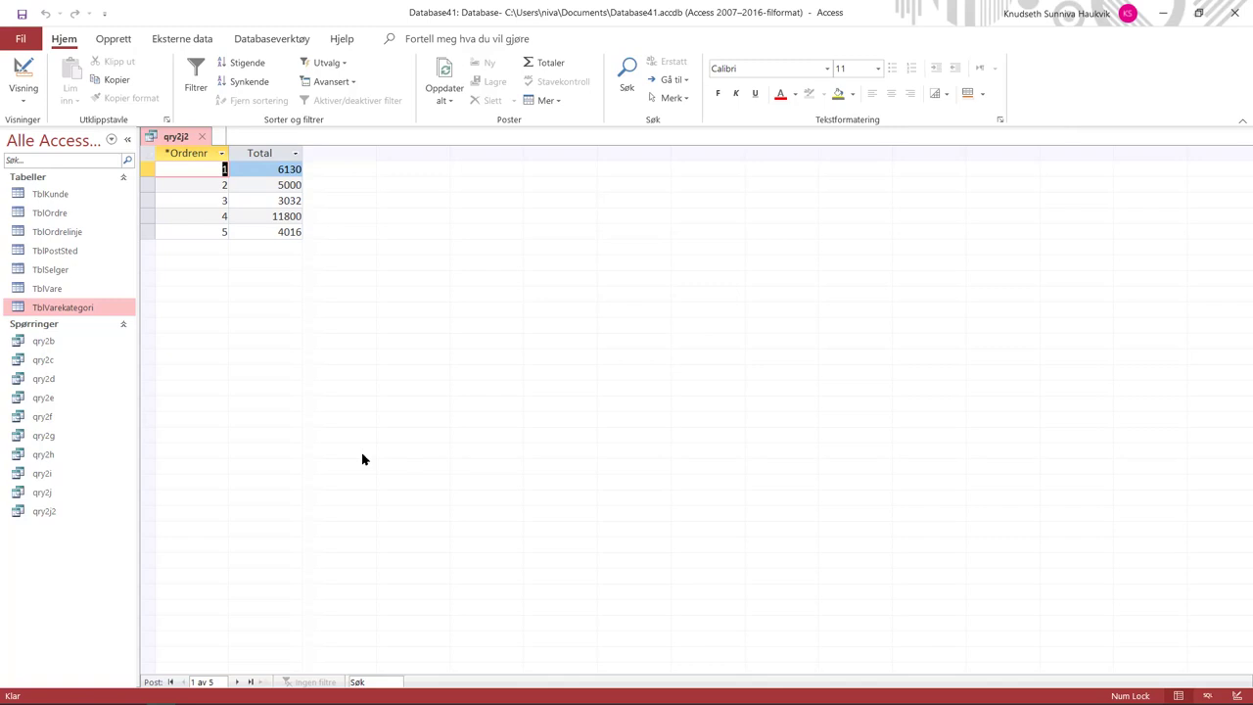
pyautogui.click(198, 138)
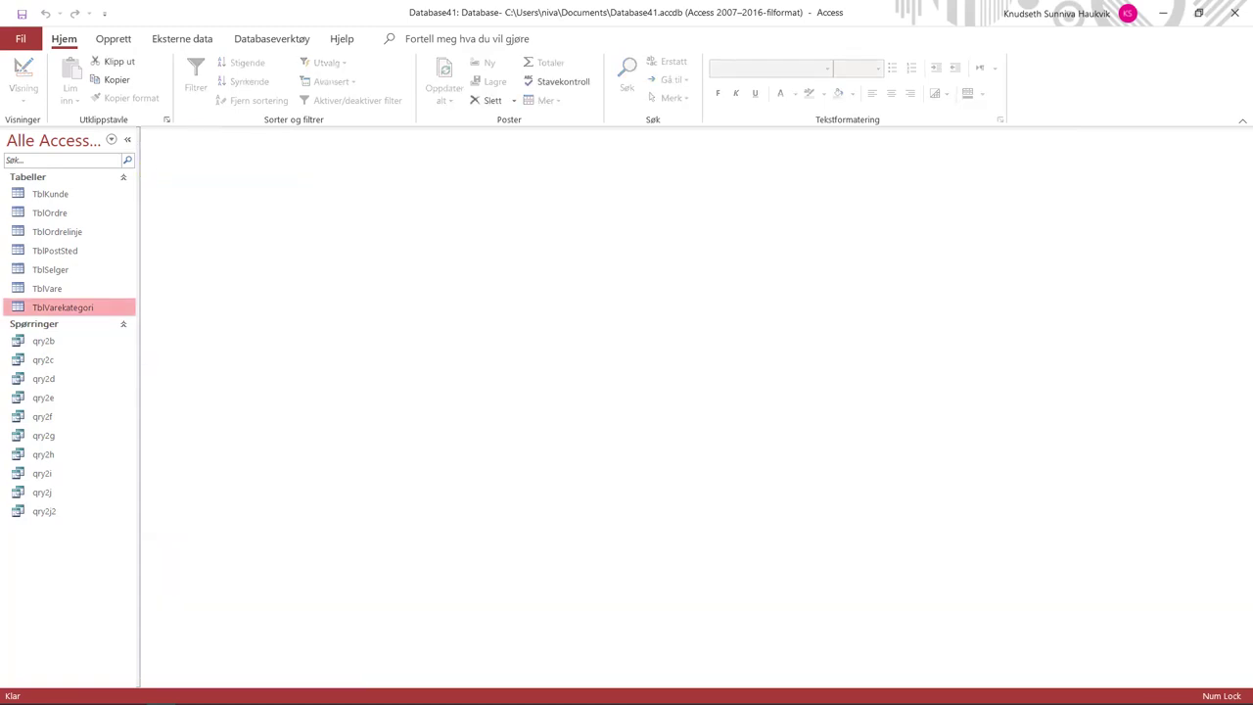
# - Switch to the Dokumenter folder in File Explorer, compress Database31 and Database41 into a zipped folder named innlevering3, and check its contents
pyautogui.hotkey('alt', 'Tab')
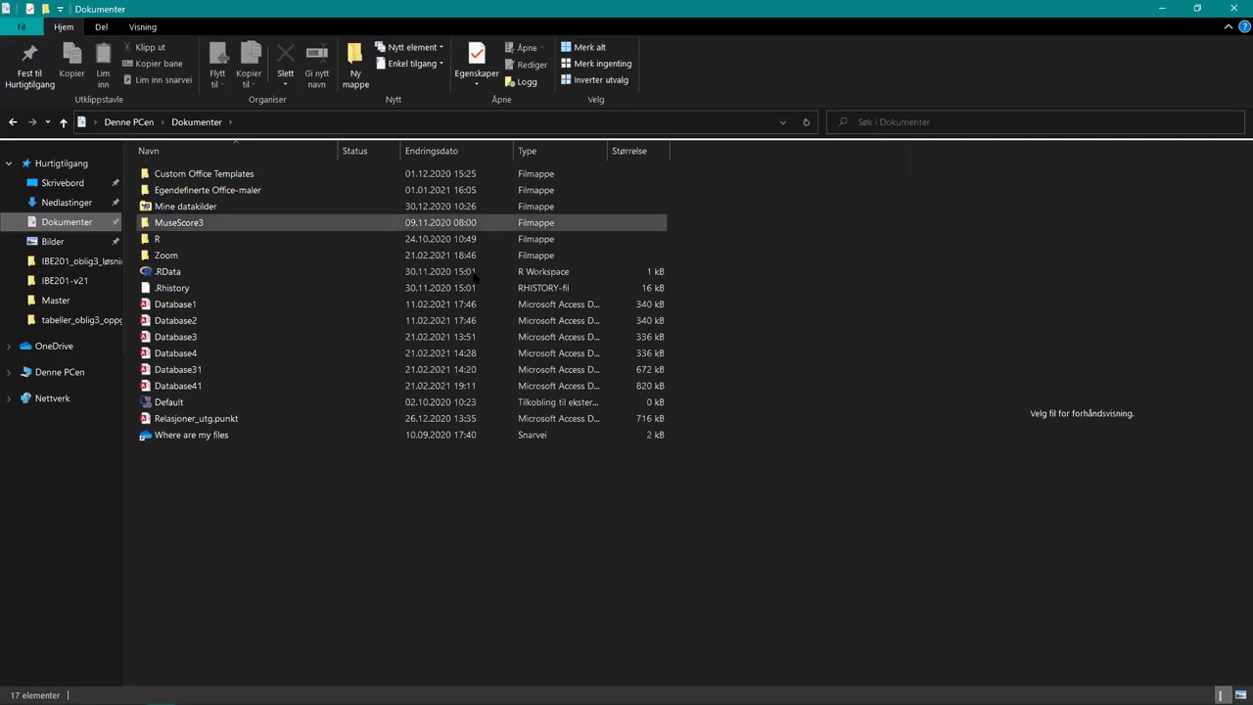
pyautogui.click(207, 372)
pyautogui.keyDown('shift'); pyautogui.click(209, 389); pyautogui.keyUp('shift')
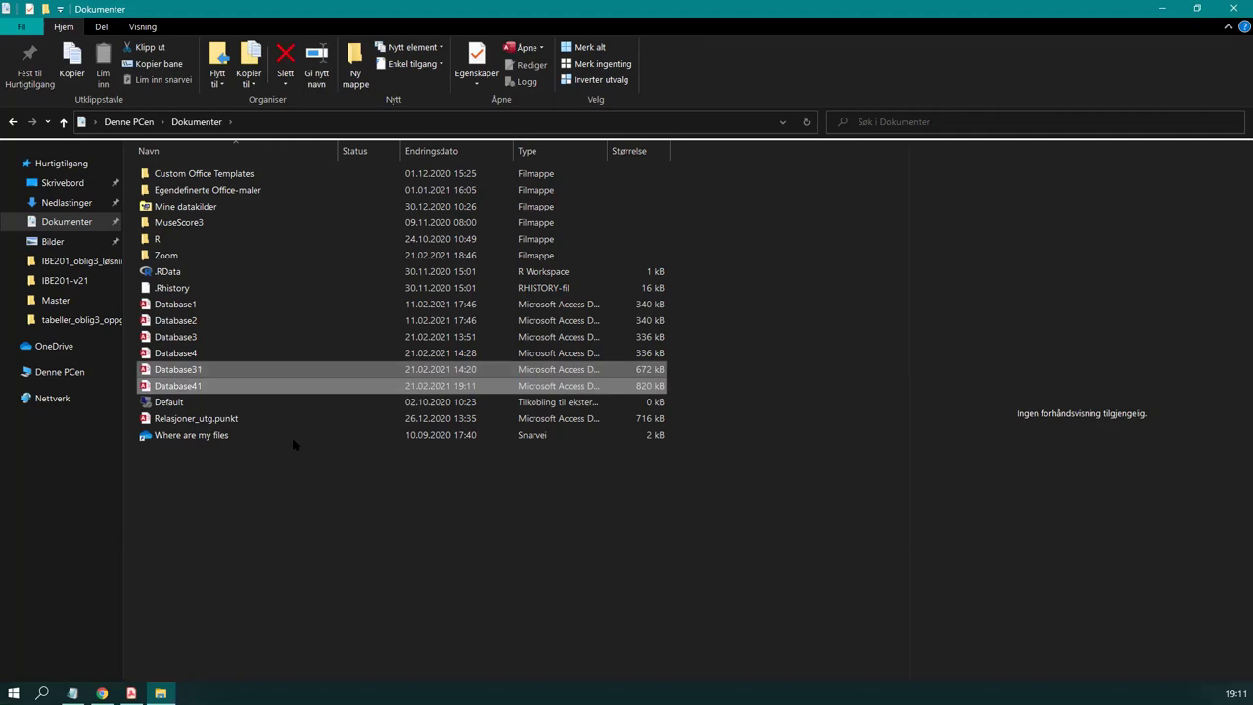
pyautogui.rightClick(228, 372)
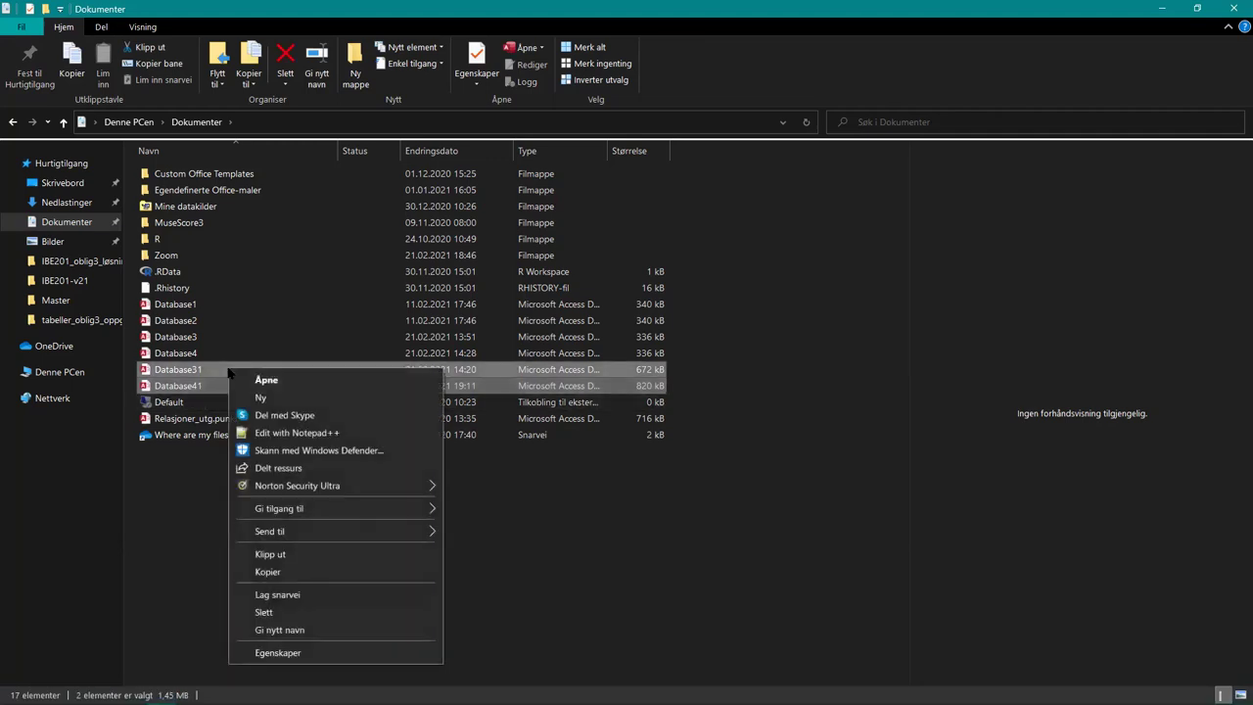
pyautogui.moveTo(426, 530)
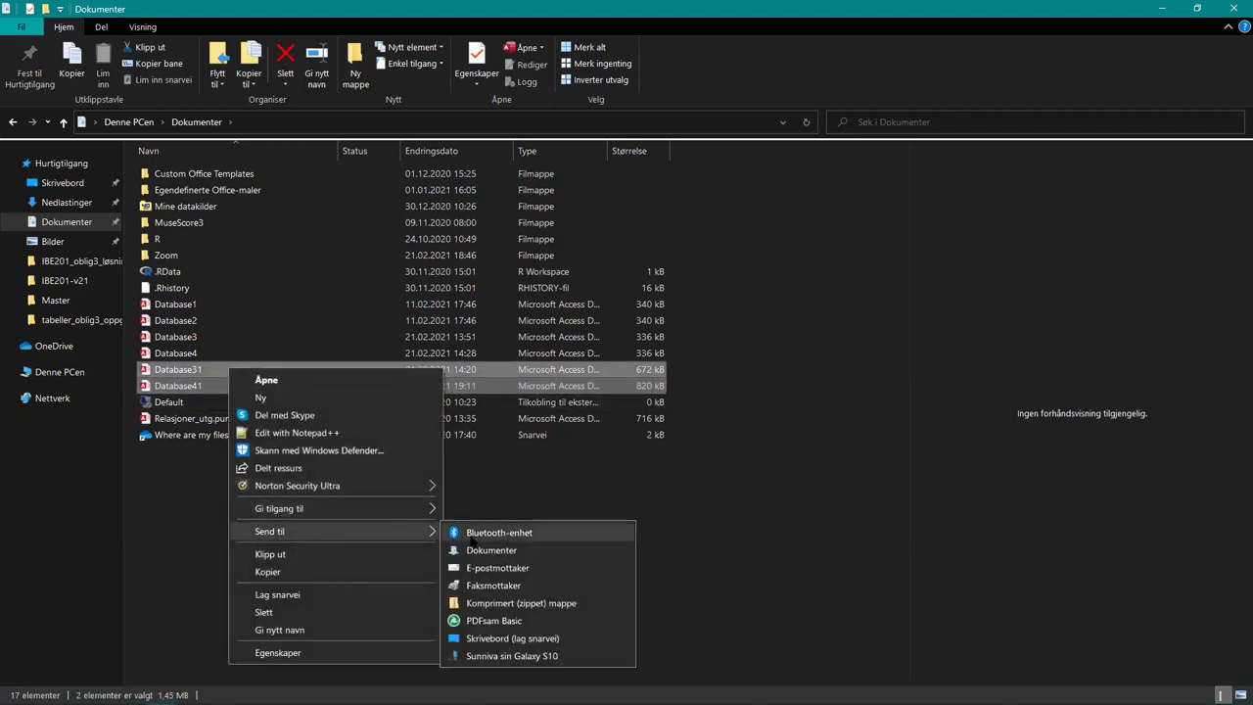
pyautogui.click(500, 605)
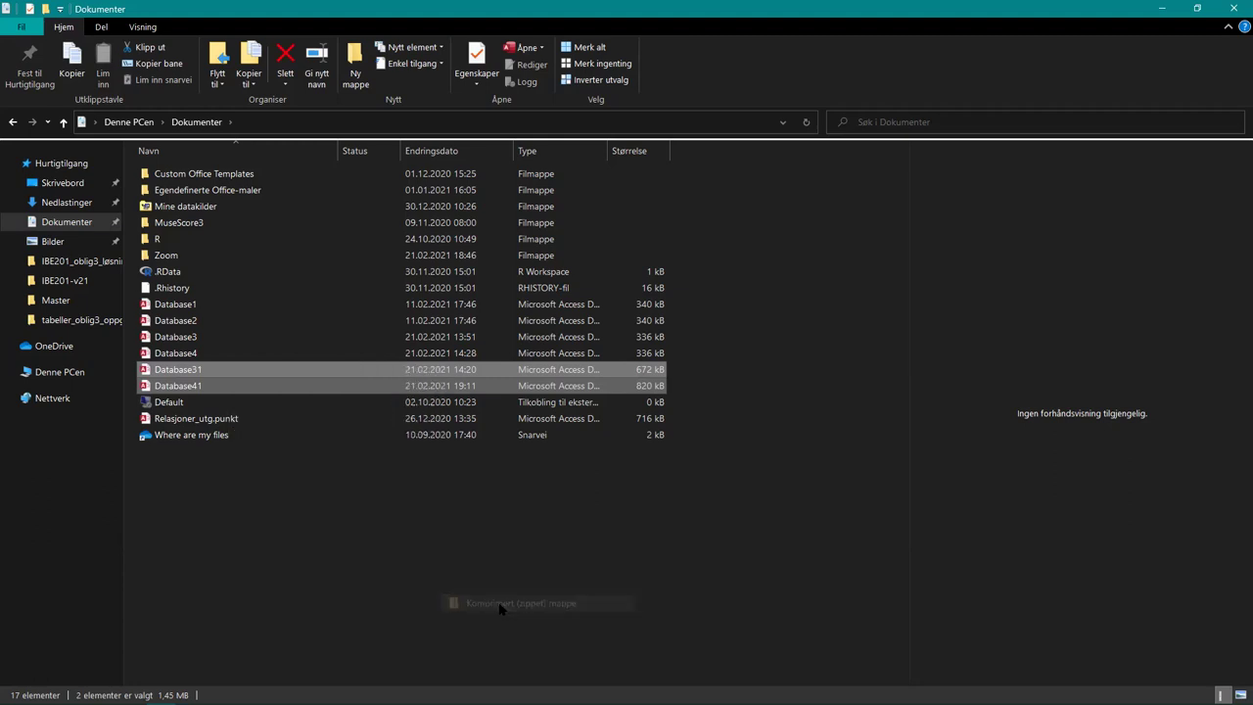
pyautogui.write('innlevering3')
pyautogui.click(324, 501)
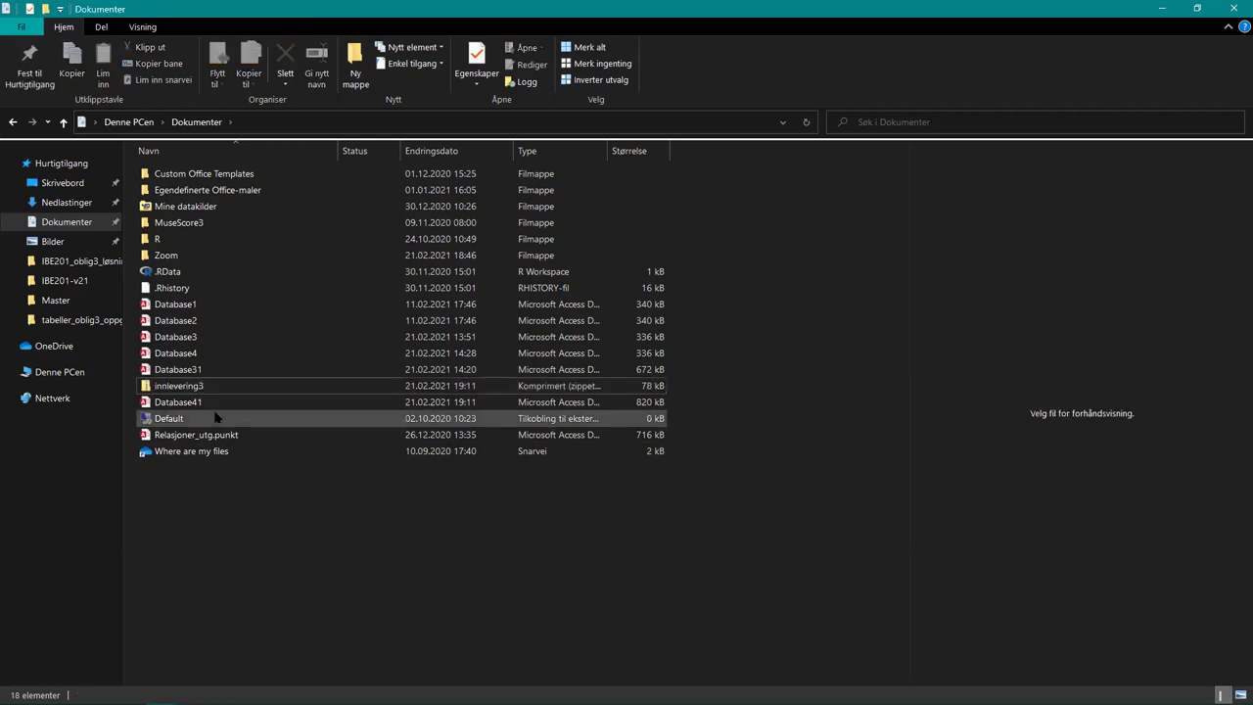
pyautogui.doubleClick(196, 385)
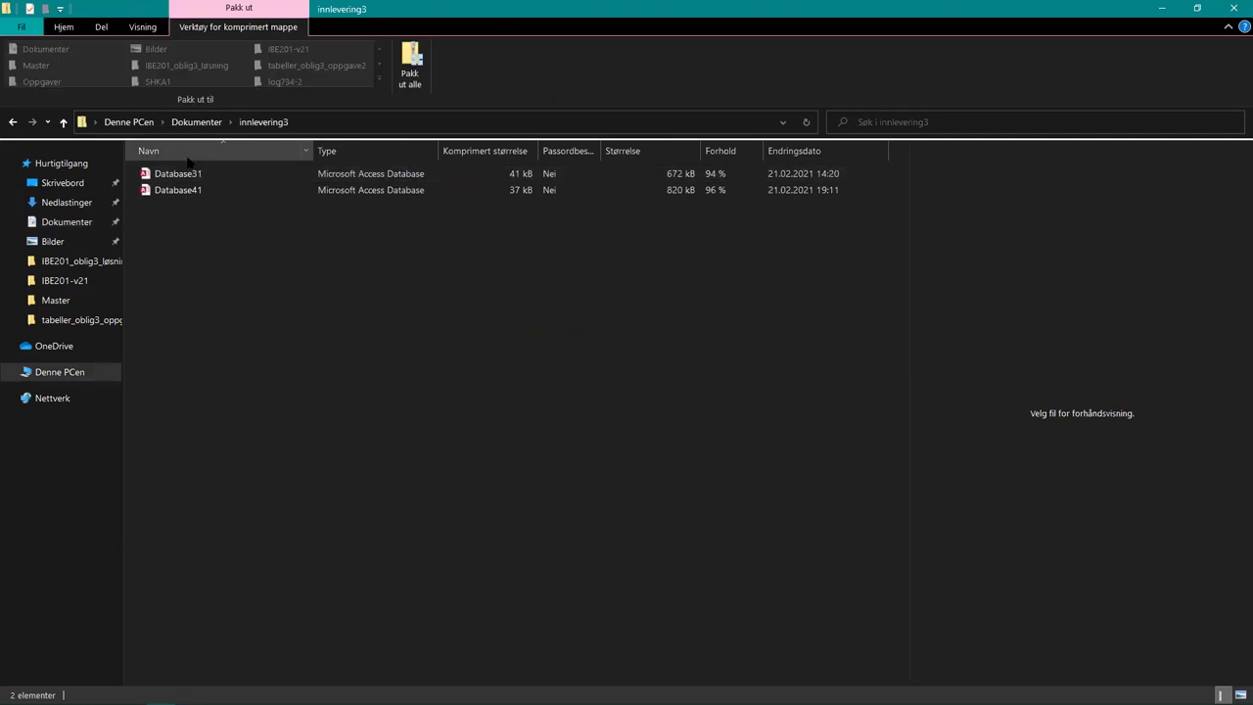
pyautogui.click(194, 123)
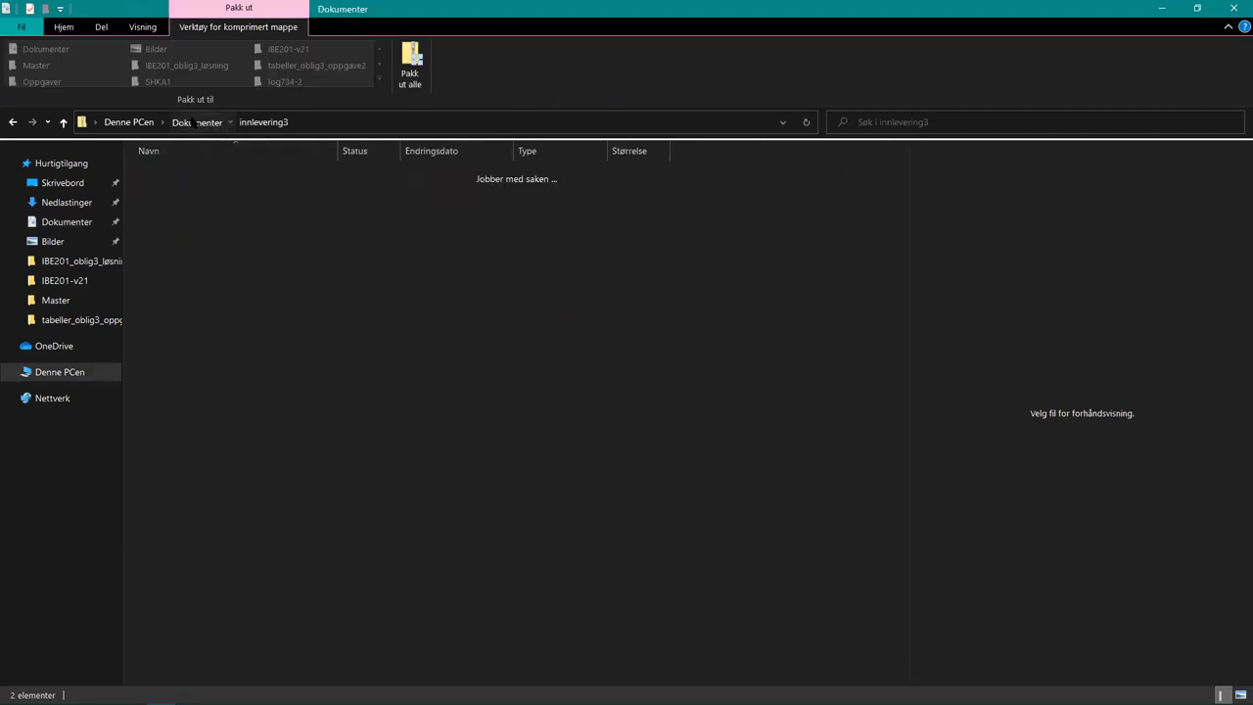